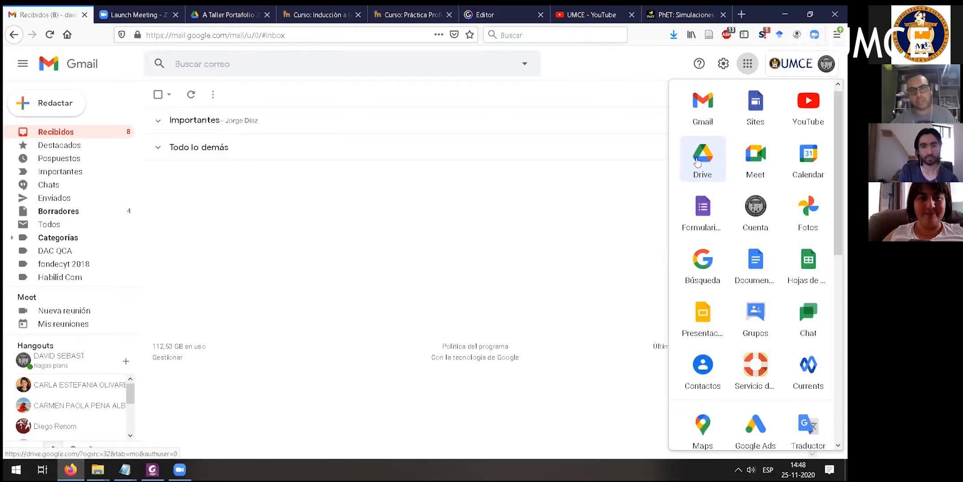
- Go to Google Drive and open the "A Taller Portafolio 25-11" folder from Mi unidad
left_click(697, 161)
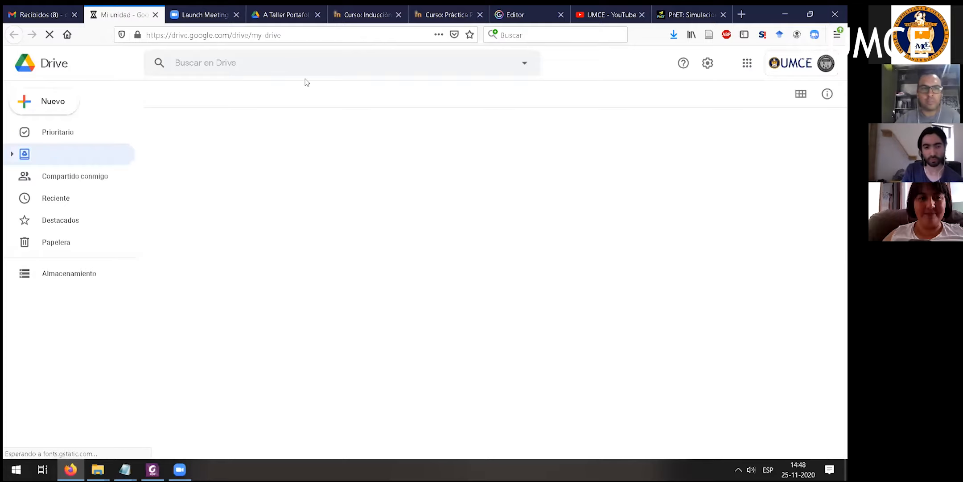
left_click(287, 14)
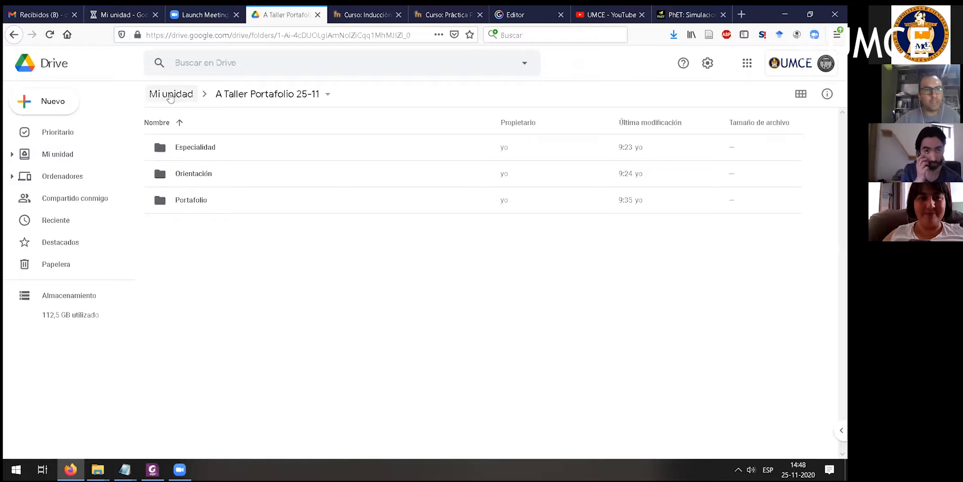
left_click(171, 94)
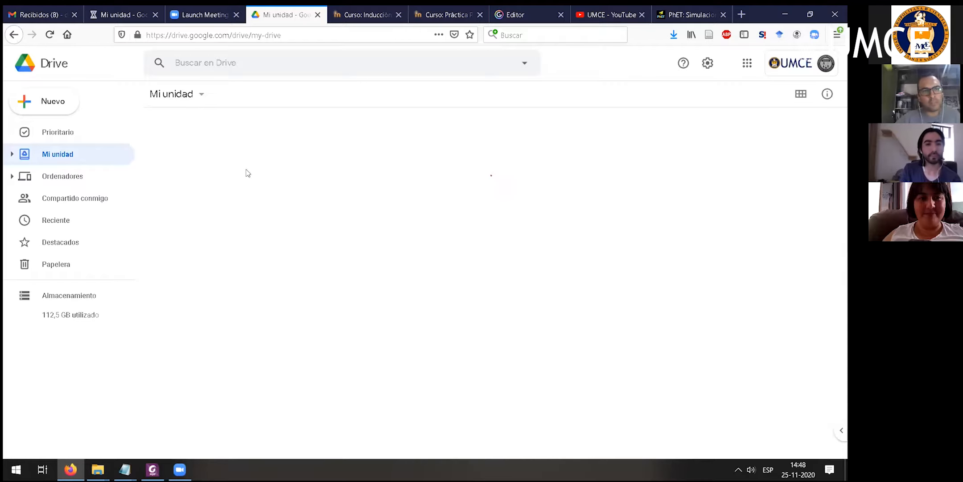
scroll(208, 268, "down", 3)
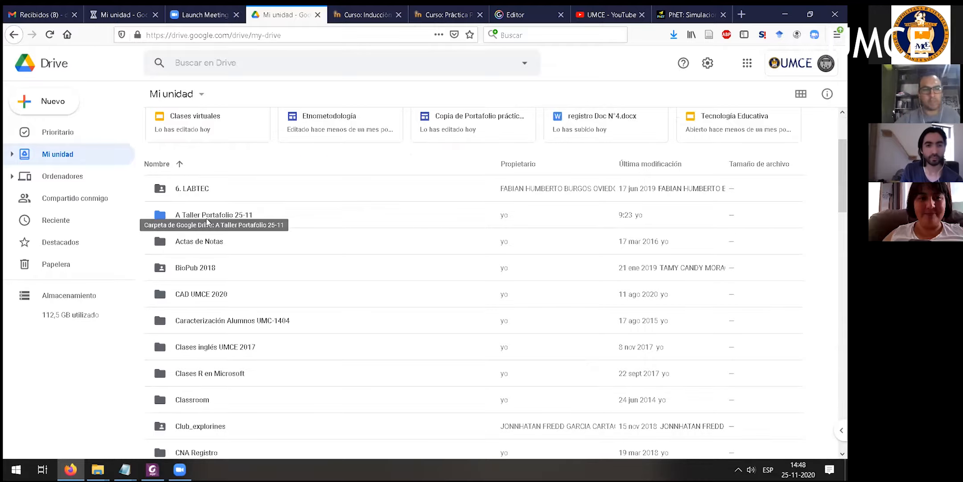
double_click(220, 216)
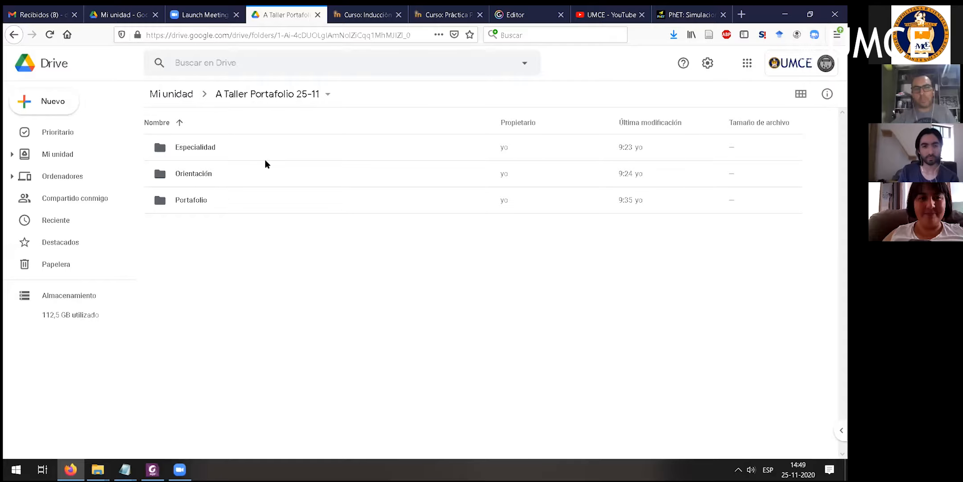
- Rename the Portafolio folder to "Portafolio" followed by the owner's full name
left_click(184, 174)
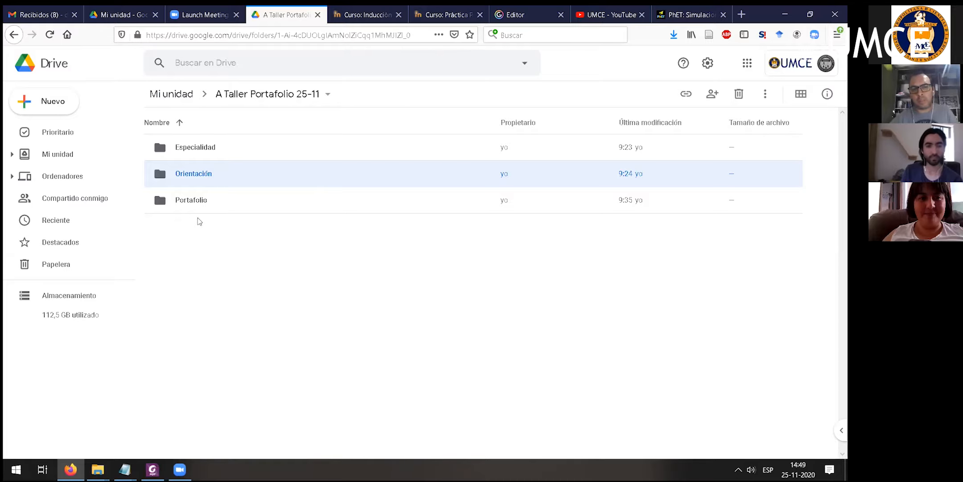
left_click(197, 204)
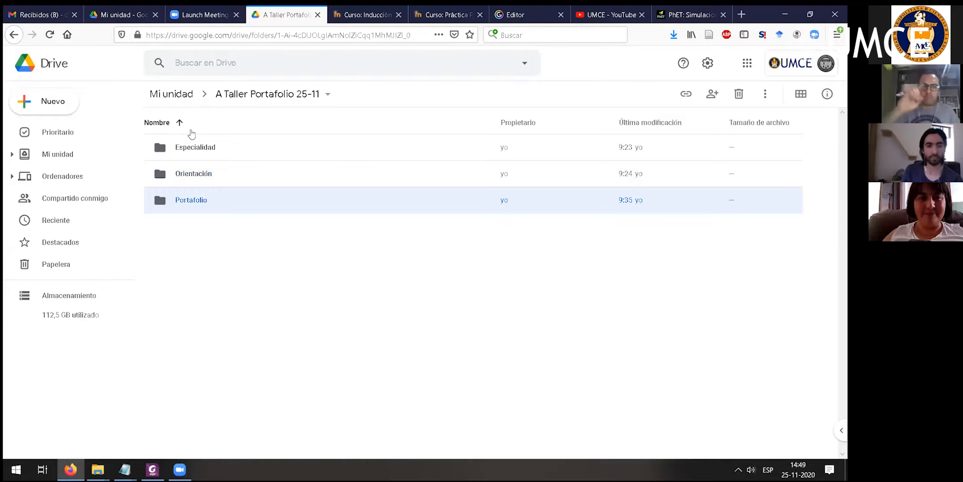
right_click(201, 202)
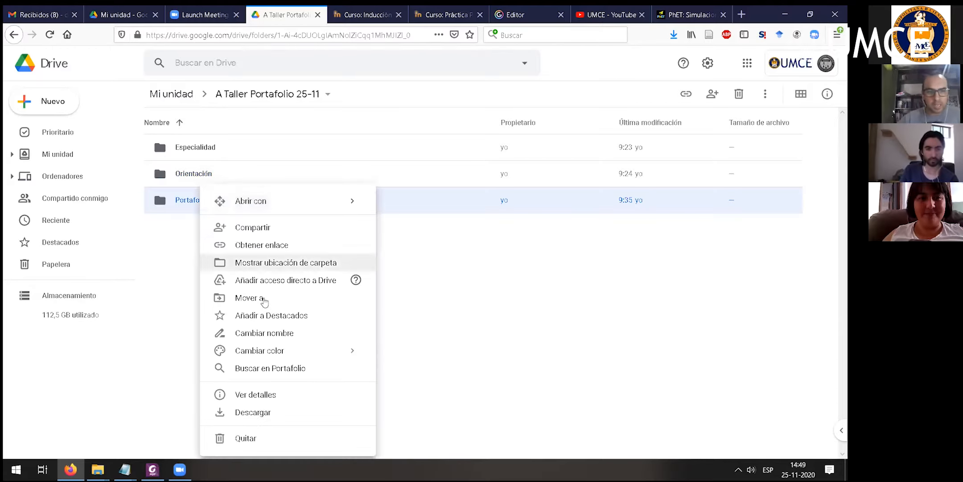
left_click(272, 340)
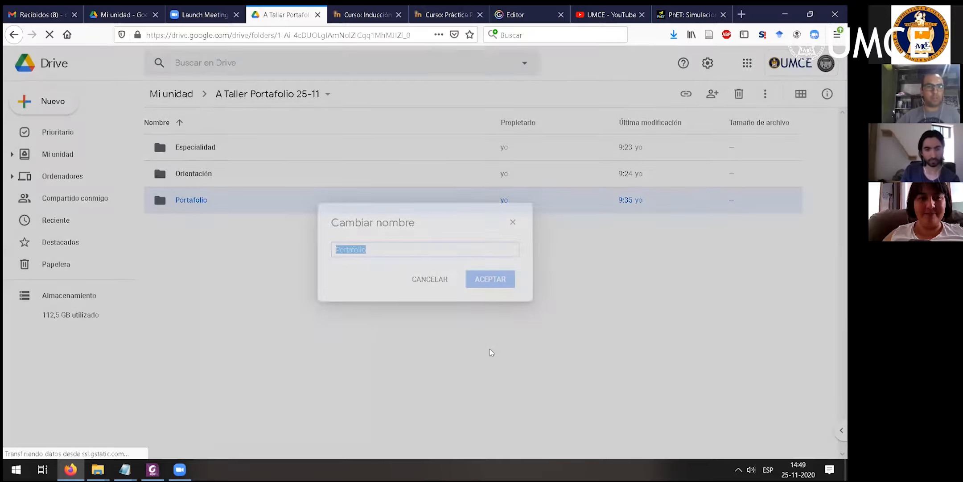
key("End")
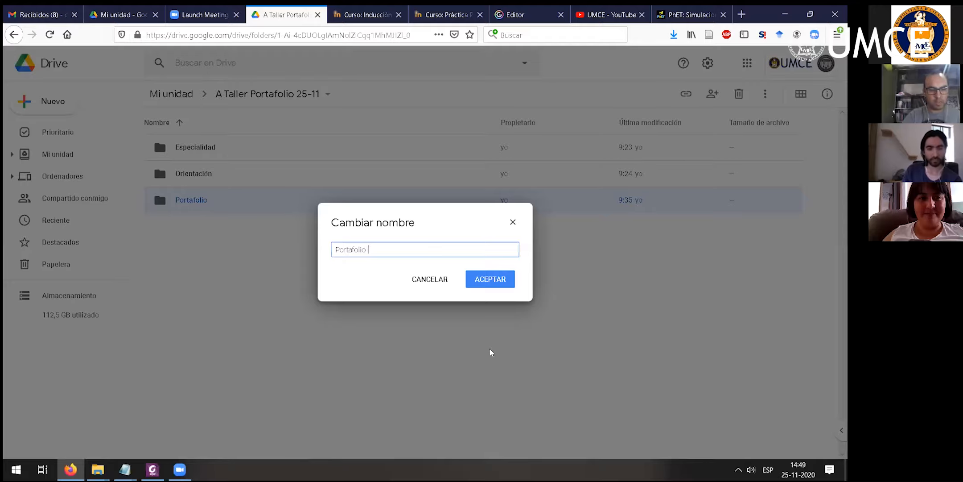
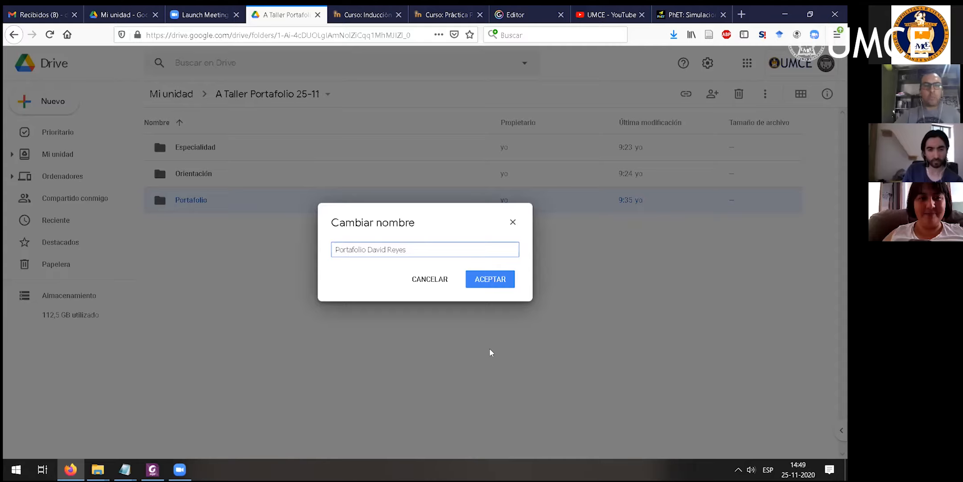
key("Return")
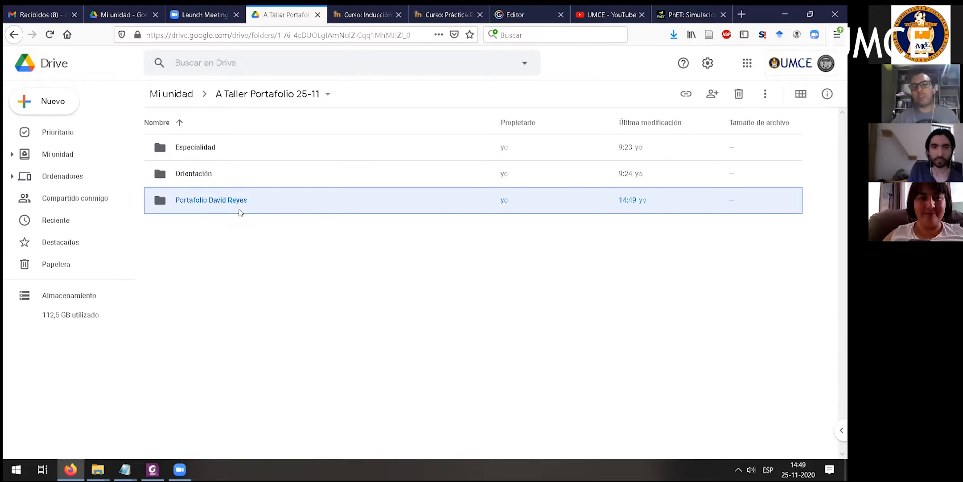
left_click(193, 149)
key("Down")
key("Down")
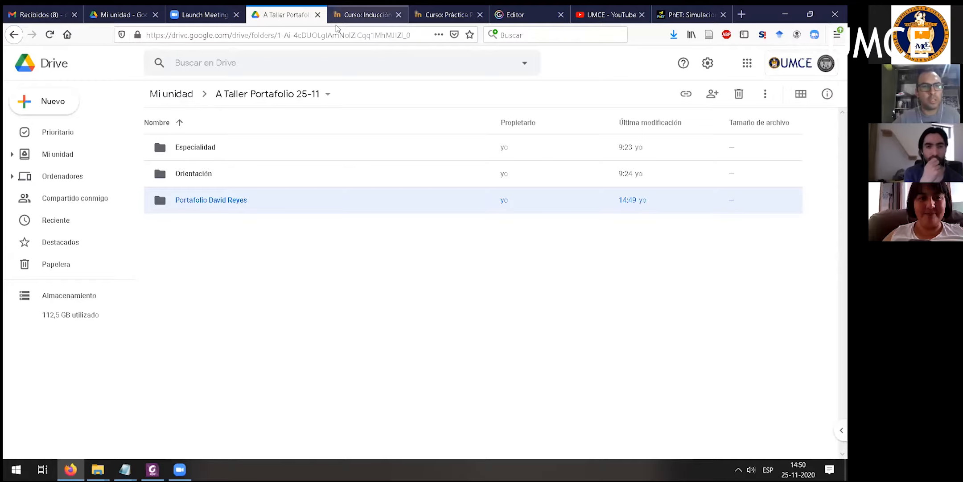
- Examine the start page of the course Inducción a la Práctica Profesional and its 2° semestre 2020 list of programmes
left_click(364, 15)
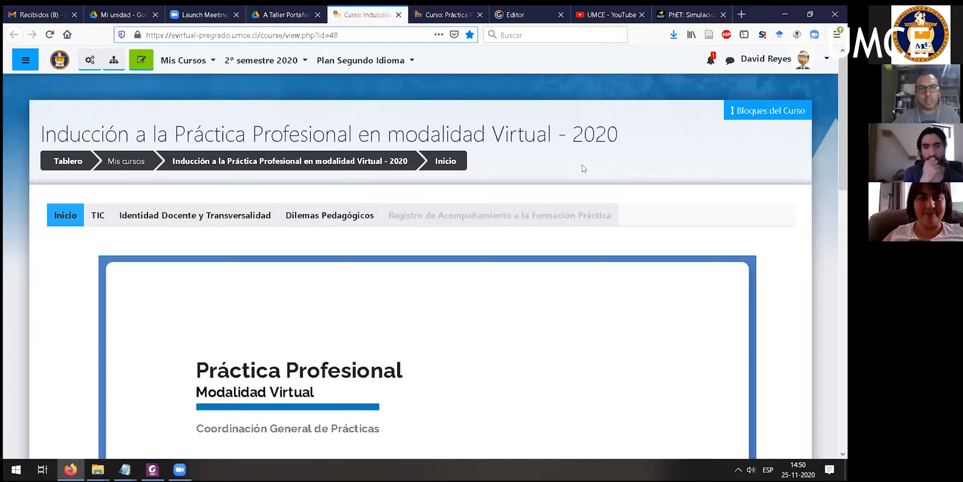
scroll(95, 206, "down", 3)
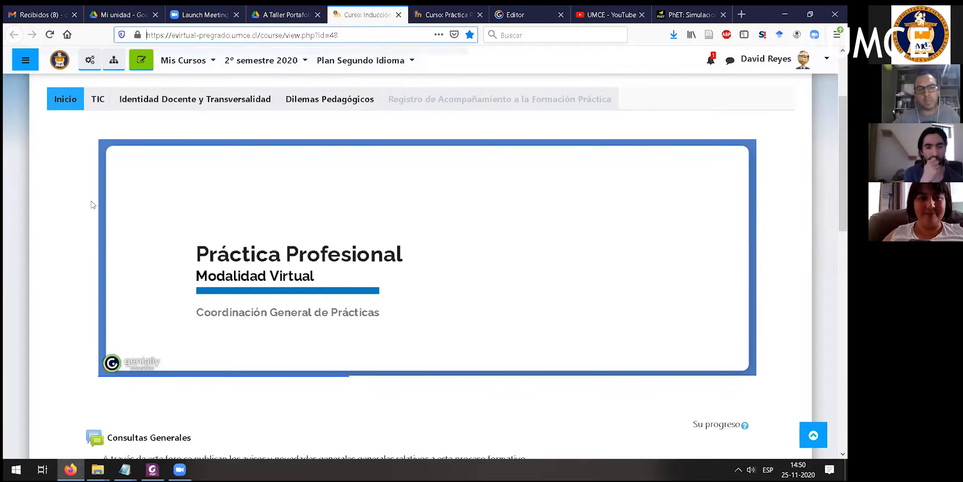
scroll(78, 205, "down", 5)
scroll(4, 185, "up", 8)
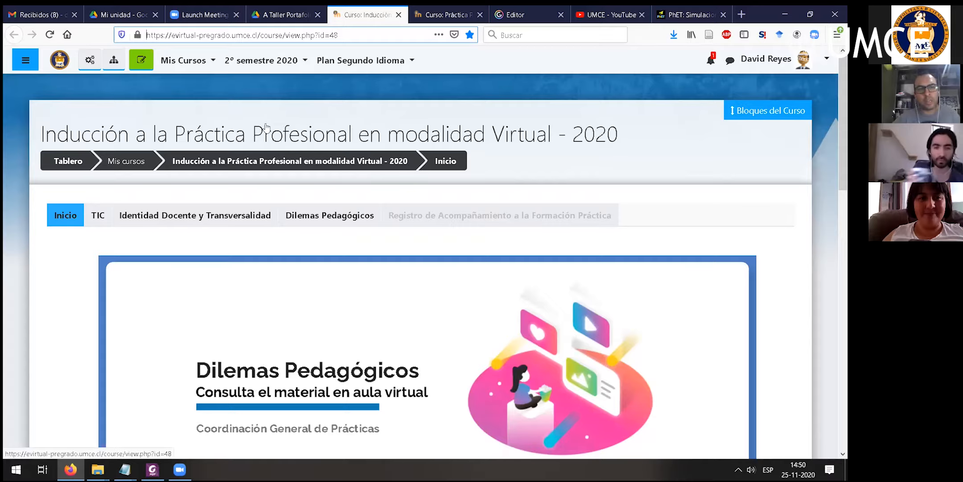
left_click(305, 64)
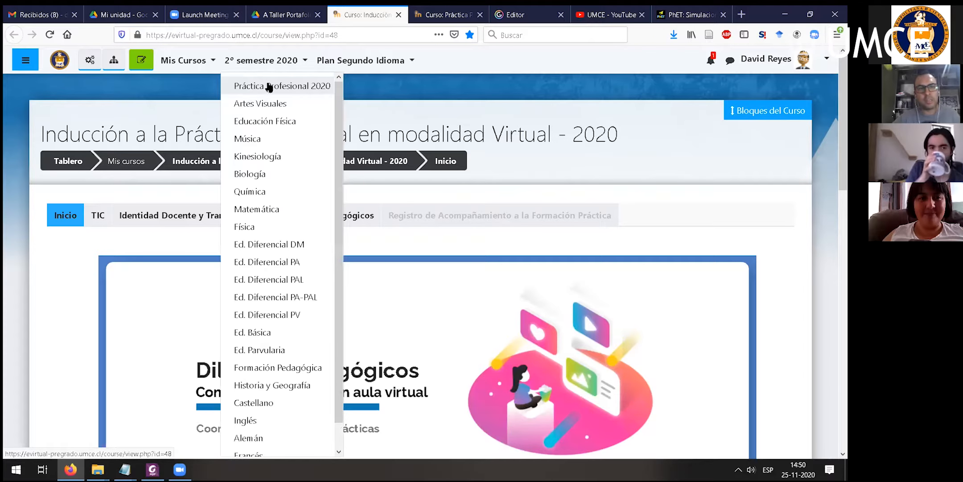
left_click(514, 171)
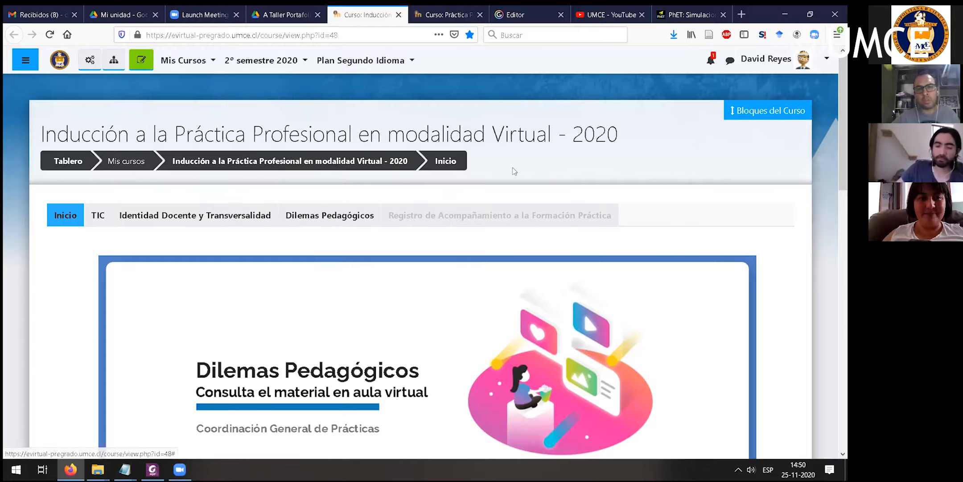
scroll(85, 235, "down", 1)
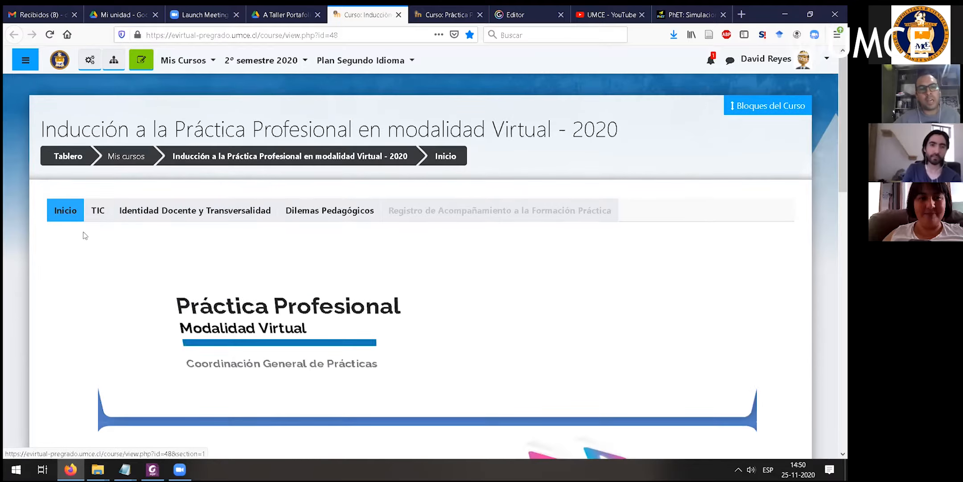
- Open the TIC section of the induction course and review its list of resources
scroll(86, 235, "down", 3)
left_click(96, 106)
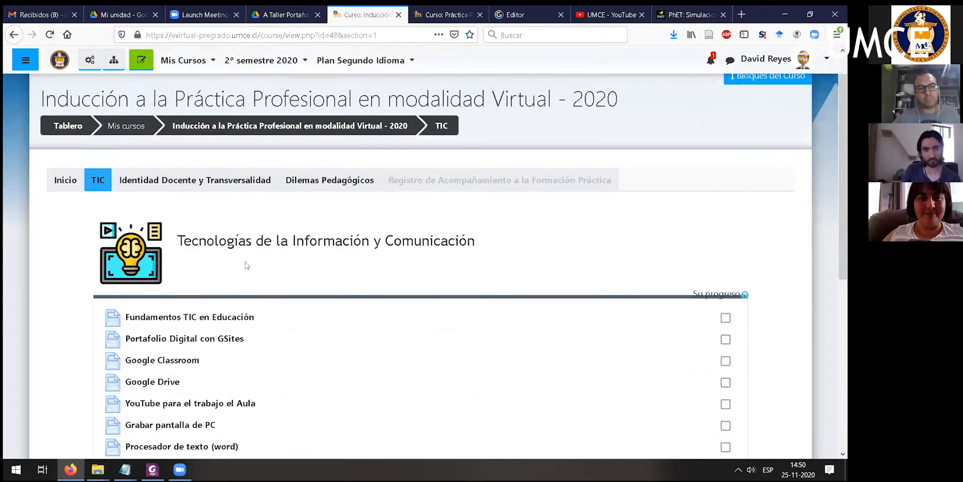
scroll(248, 265, "down", 2)
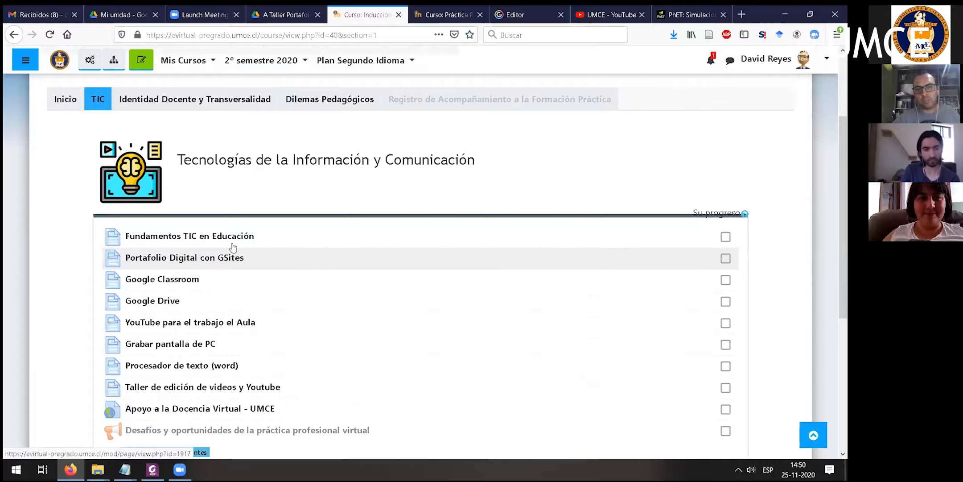
scroll(214, 250, "down", 2)
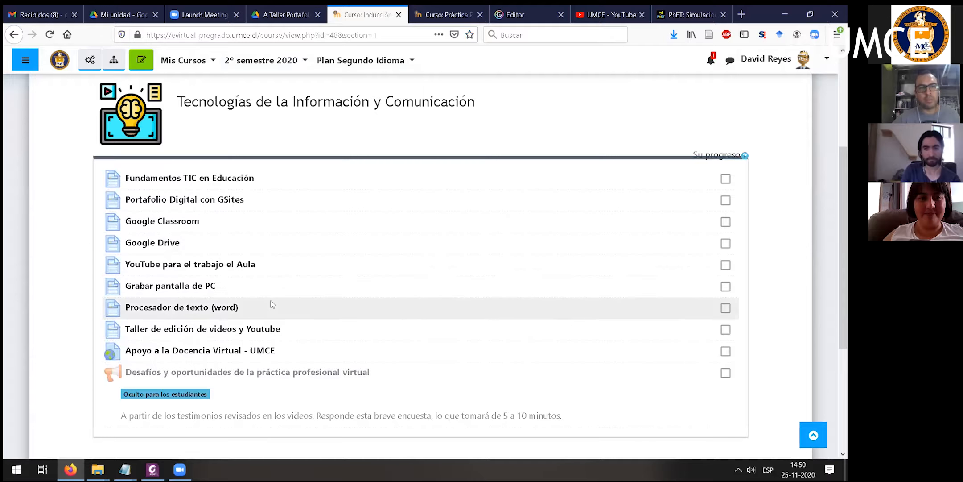
scroll(272, 305, "up", 4)
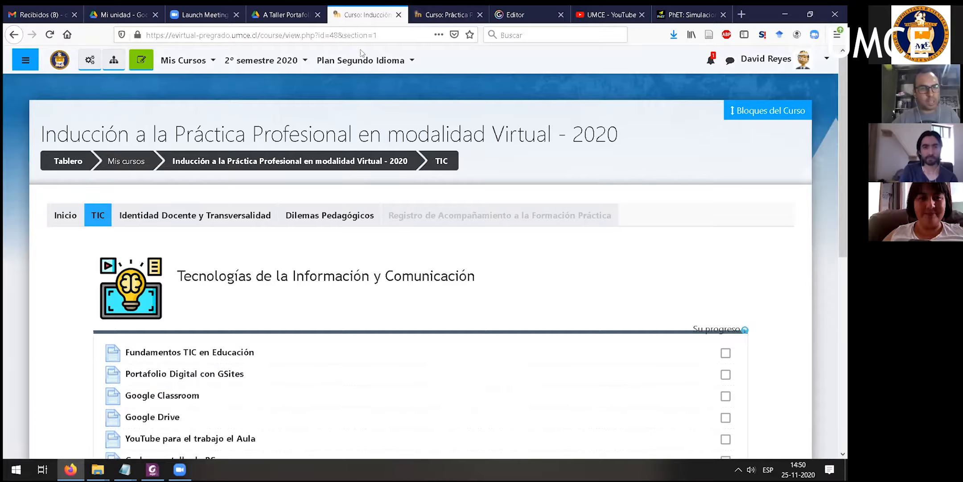
- Switch to the Práctica Profesional Química course and review the materials in its Construcción del Portafolio section
key("ctrl+Tab")
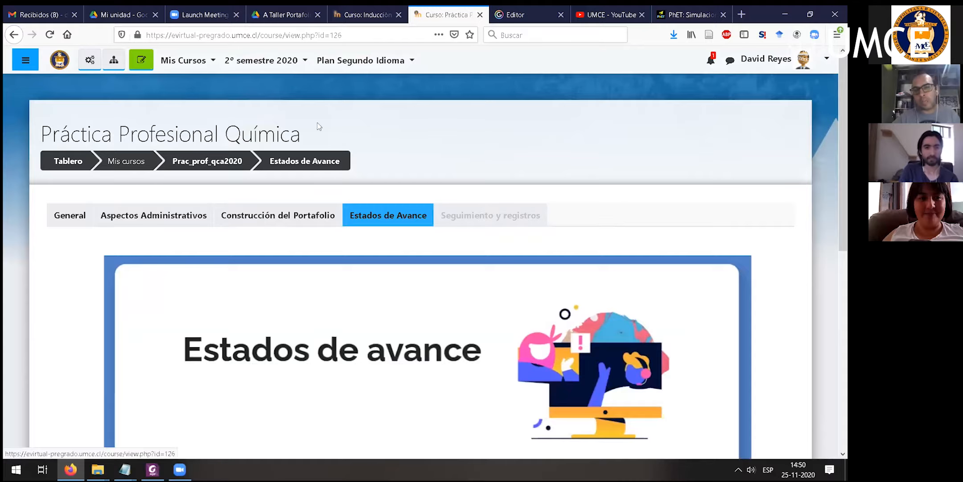
scroll(373, 151, "down", 3)
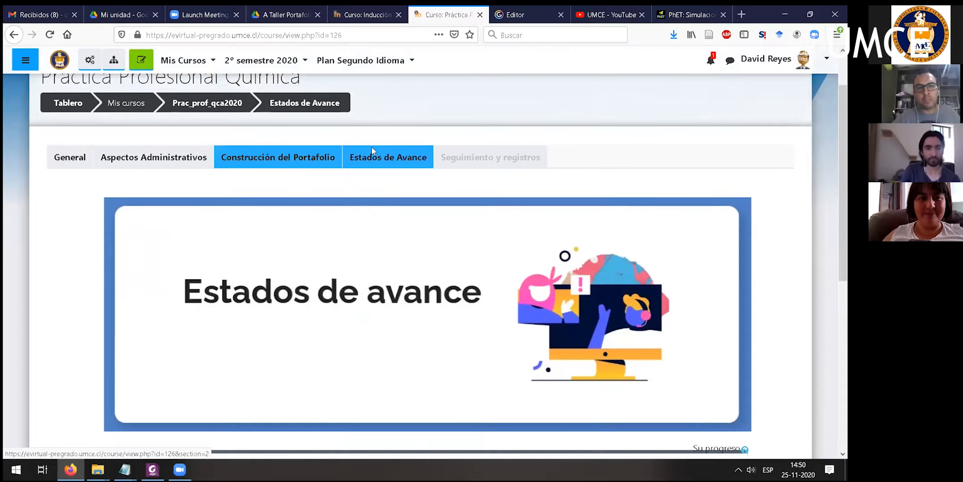
scroll(373, 151, "down", 3)
left_click(311, 110)
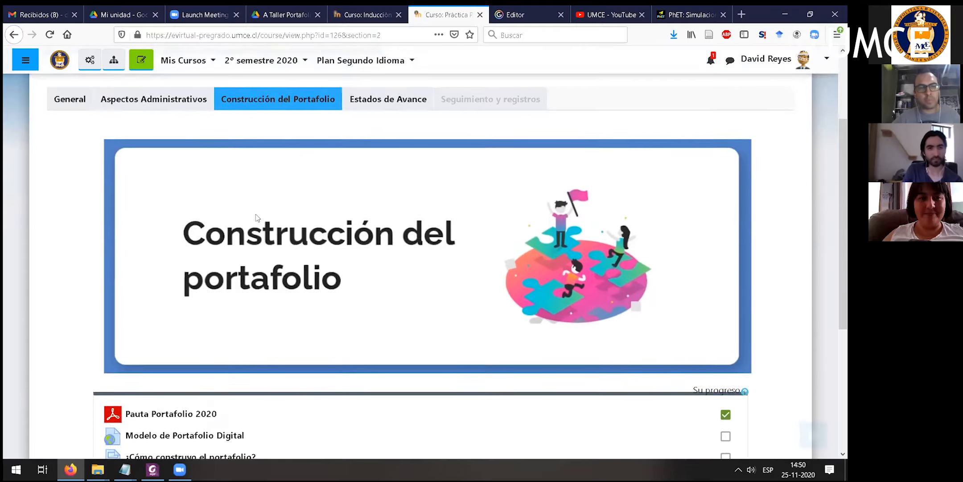
scroll(258, 218, "down", 5)
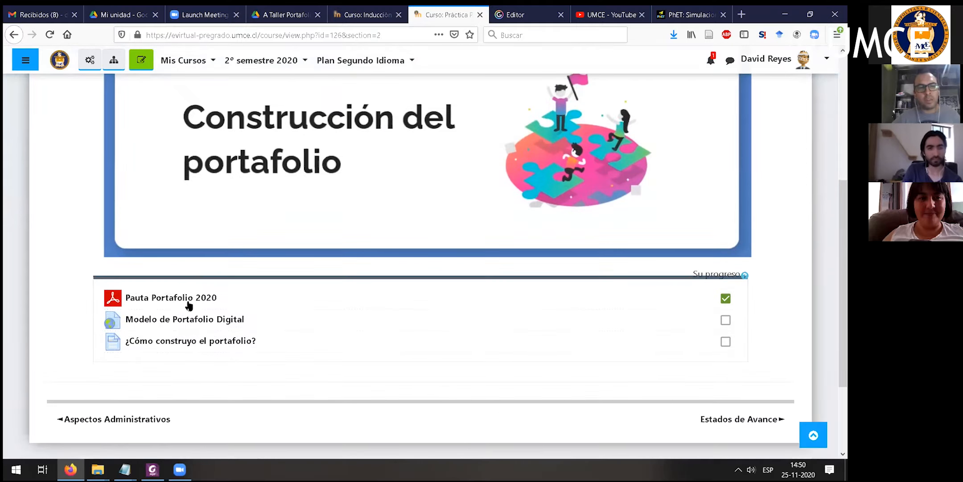
- Open the "¿Cómo construyo el portafolio?" page, look over its workshop video and multimedia support, and return to the course section
left_click(164, 345)
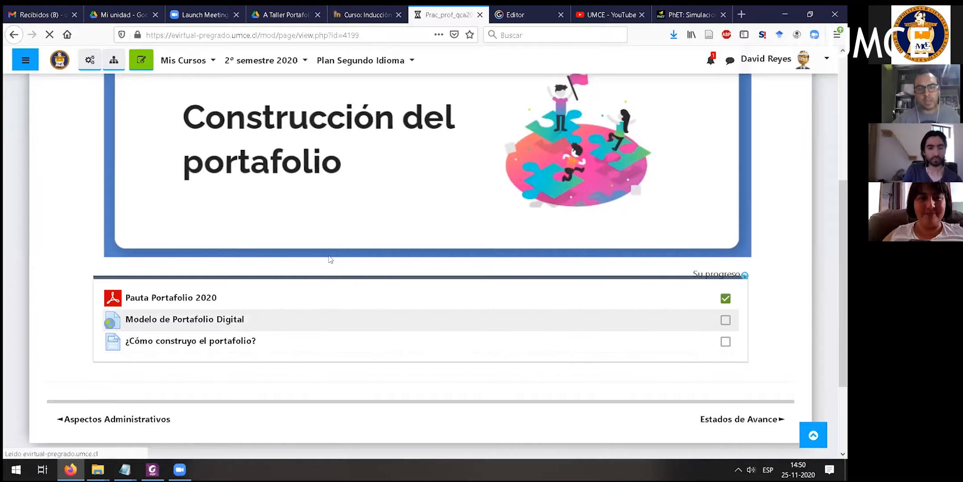
scroll(384, 174, "down", 2)
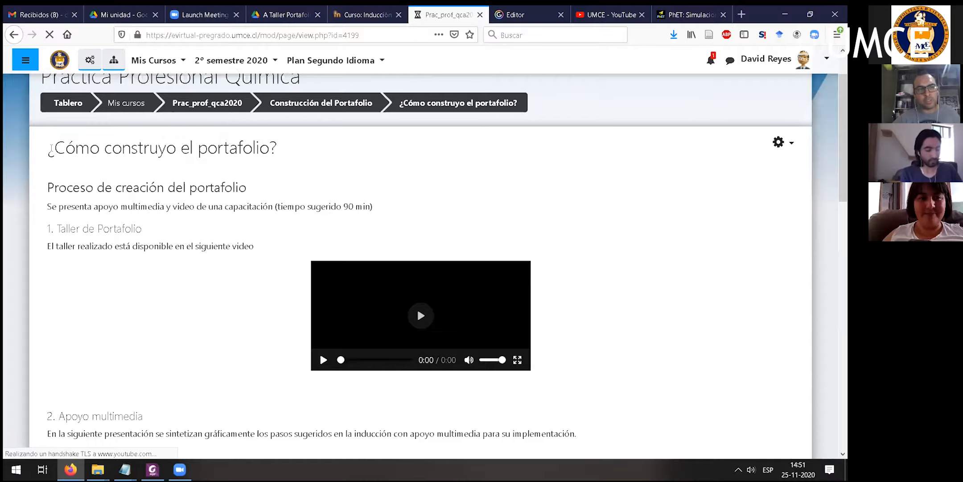
scroll(338, 267, "down", 2)
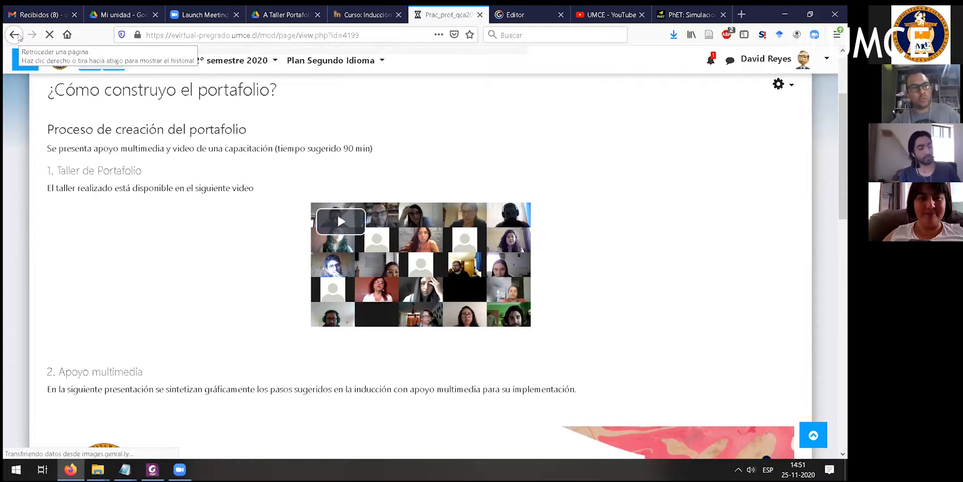
left_click(17, 35)
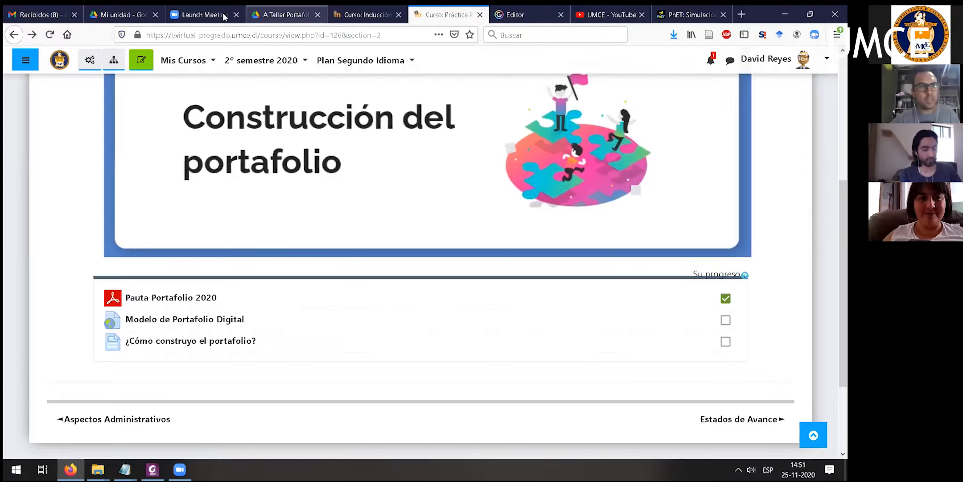
- Start sharing the personal portfolio folder inside A Taller Portafolio 25-11 in Google Drive and add two colleagues as editors
left_click(130, 15)
left_click(268, 14)
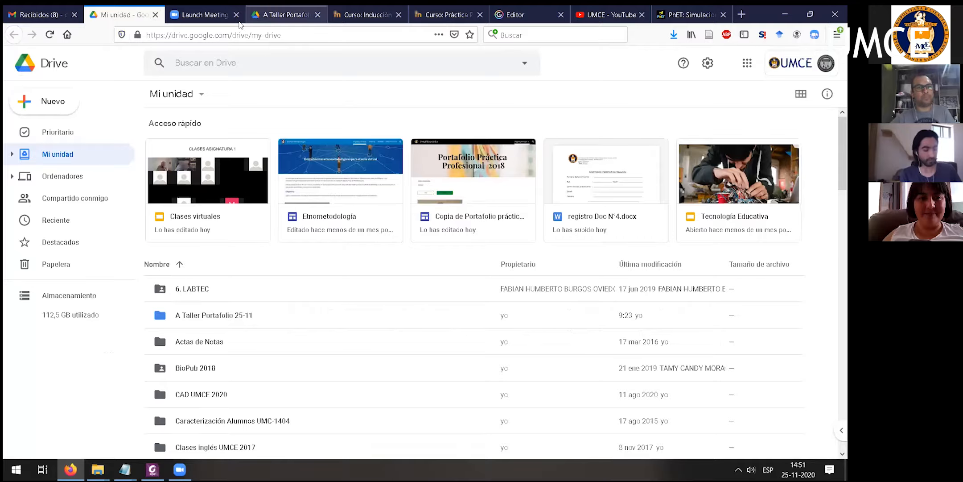
left_click(291, 306)
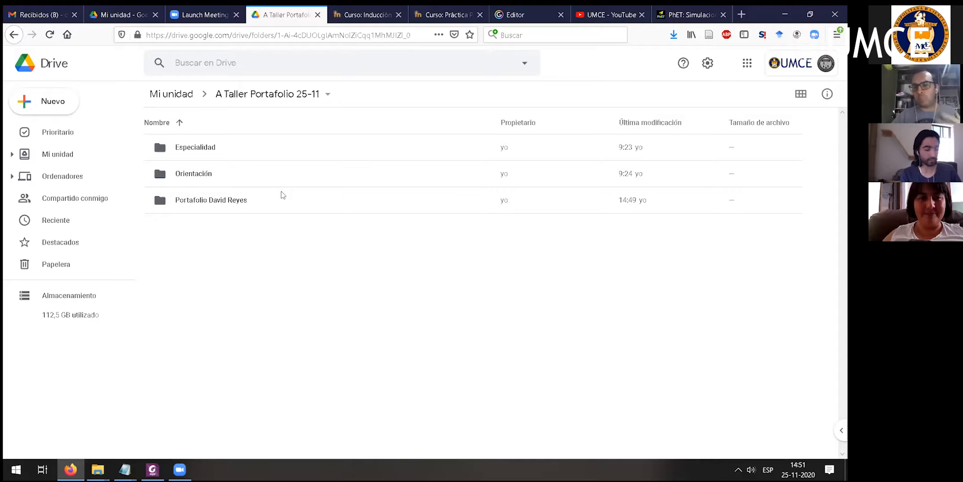
left_click(208, 202)
right_click(208, 203)
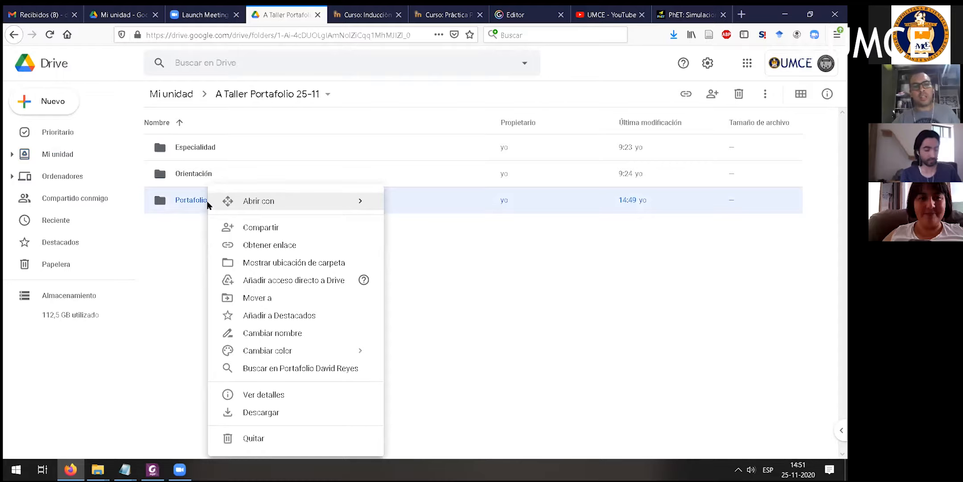
left_click(258, 229)
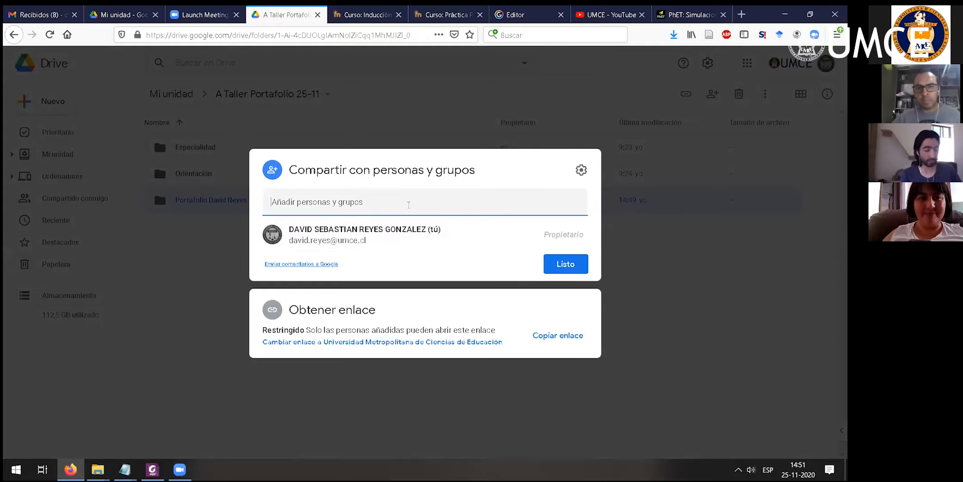
type("id")
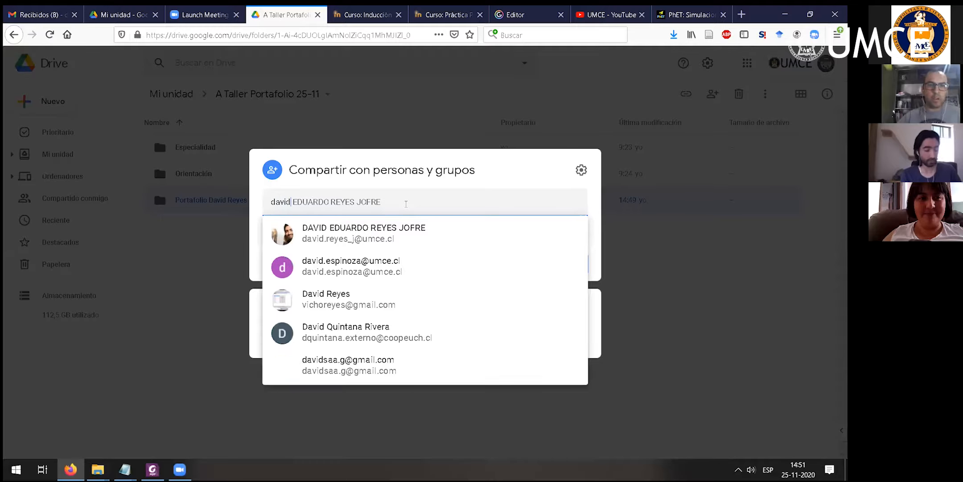
left_click(412, 220)
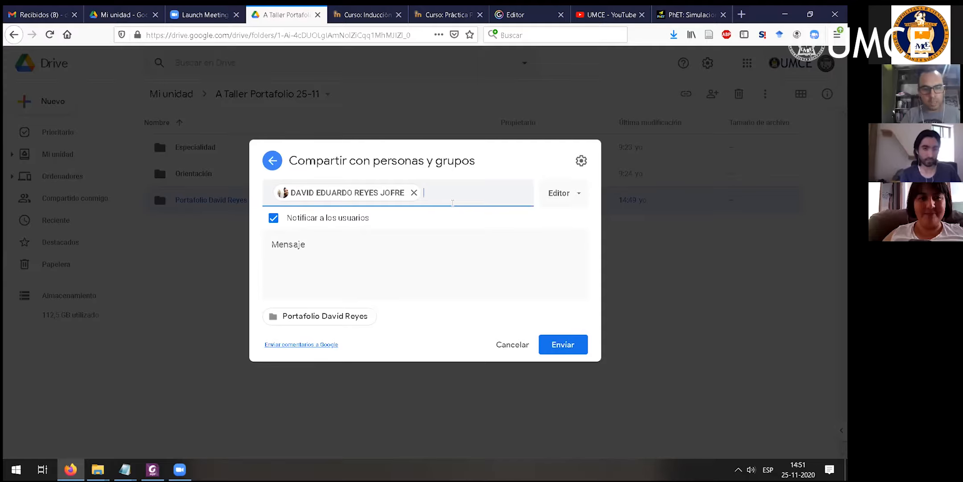
type("paol")
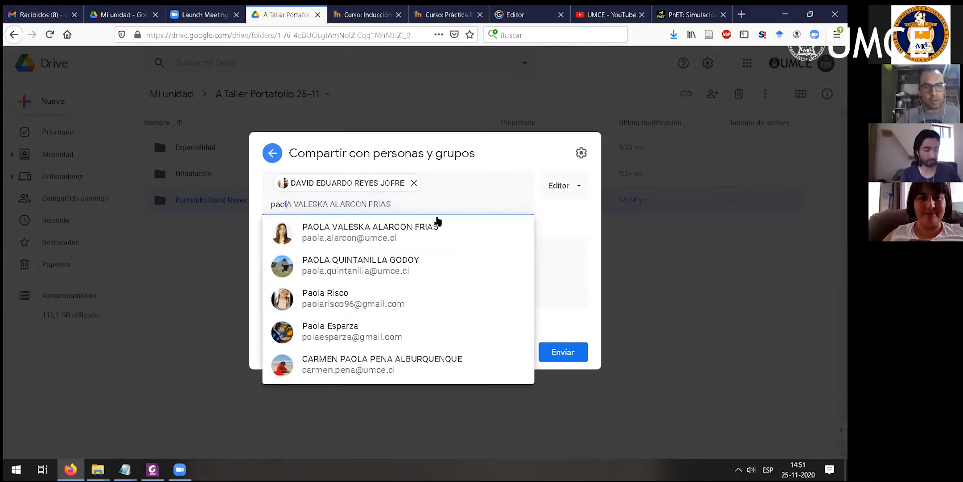
left_click(408, 227)
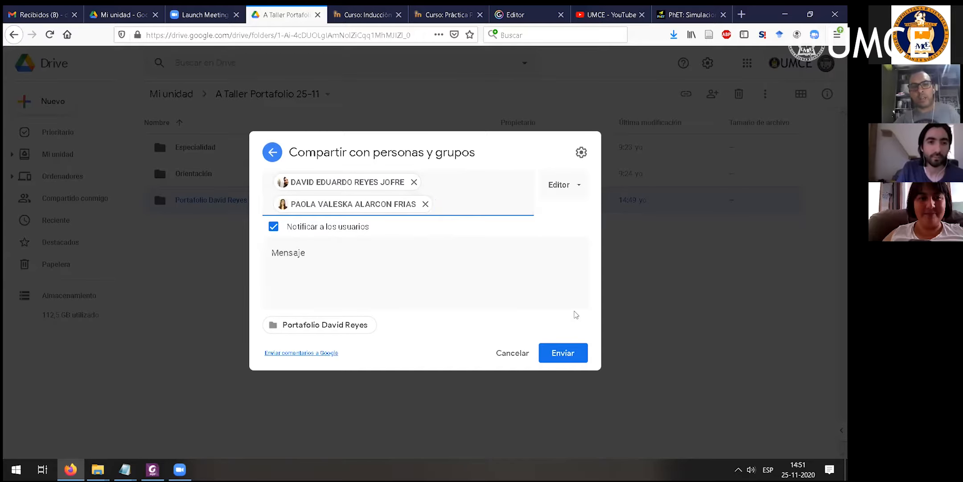
- Write the sharing message "Profosores, comparto con uds, la carpeta del portafolio"
left_click(404, 255)
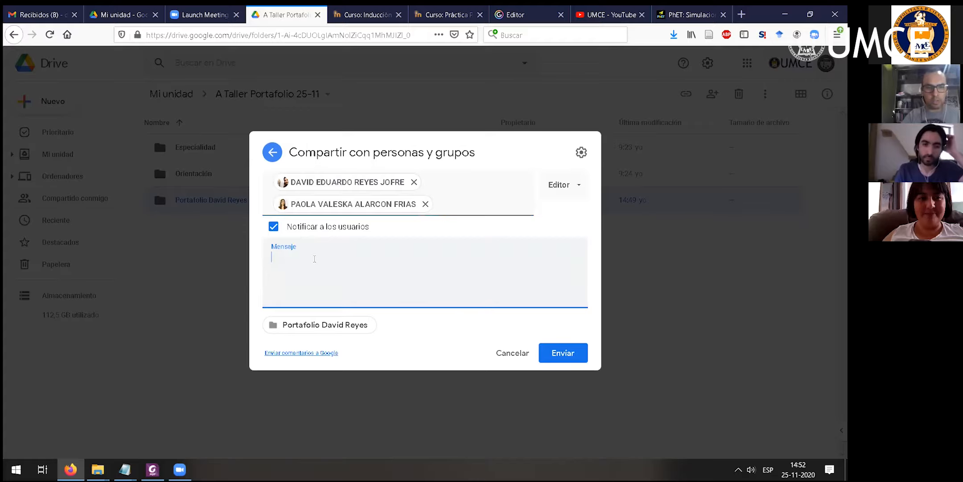
type("prfesor")
key("BackSpace")
key("BackSpace")
key("BackSpace")
key("BackSpace")
key("BackSpace")
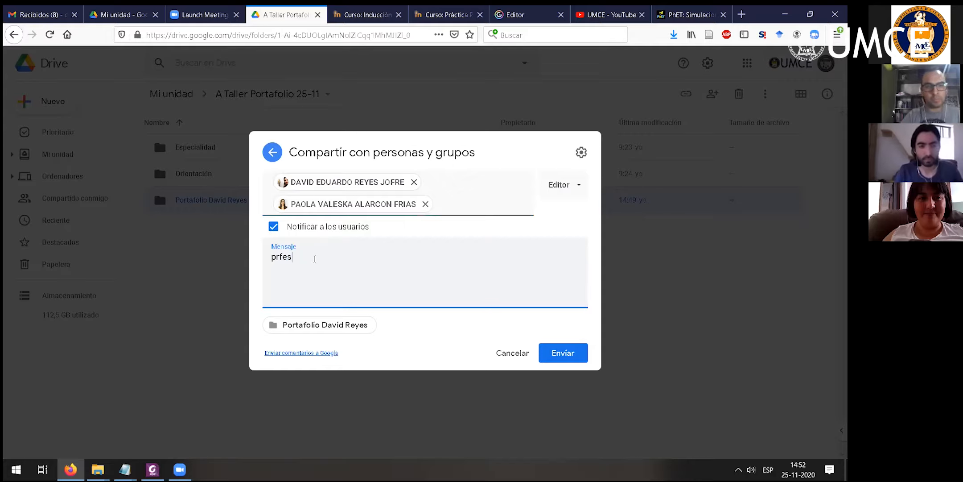
type("f")
key("BackSpace")
key("BackSpace")
key("BackSpace")
type("Pr")
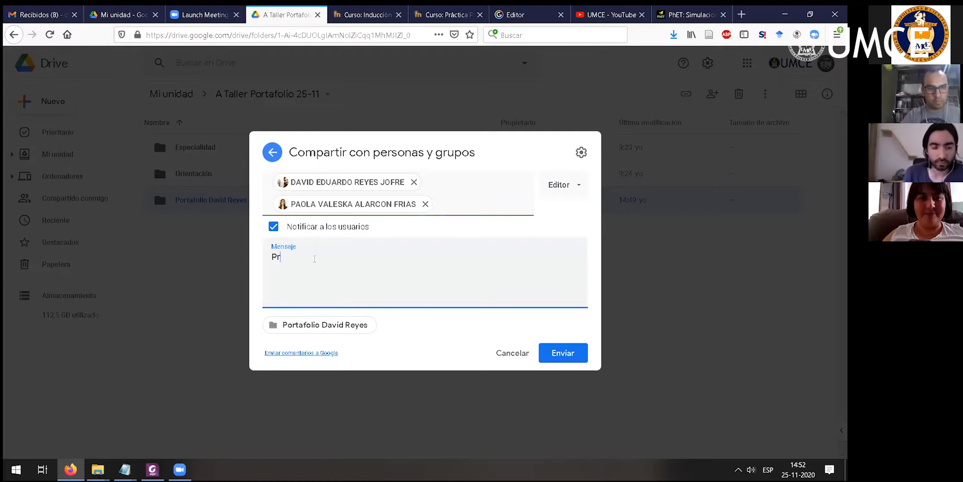
type("ofsores, comparto ")
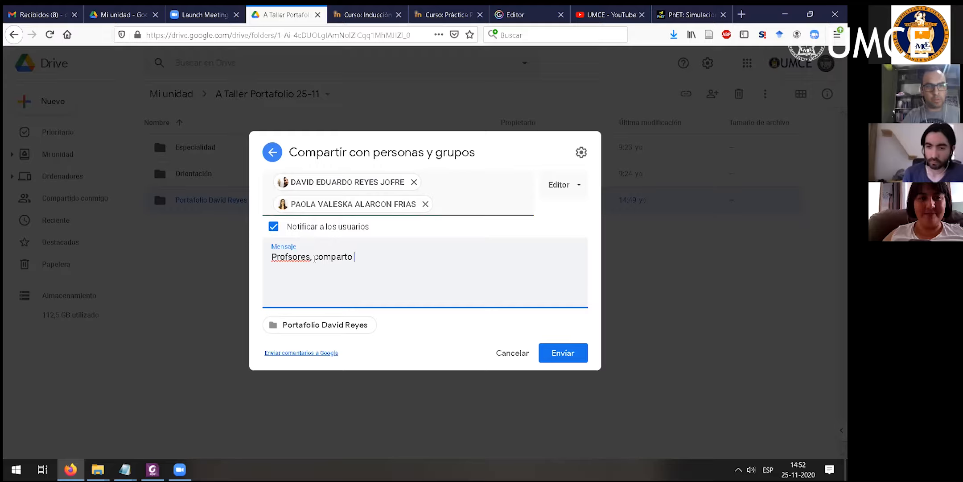
type("con uds, ")
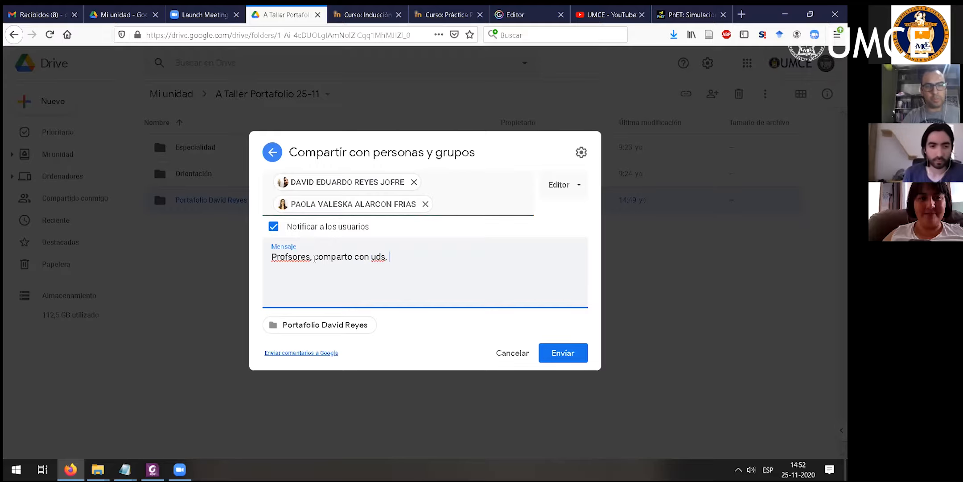
type("la carp")
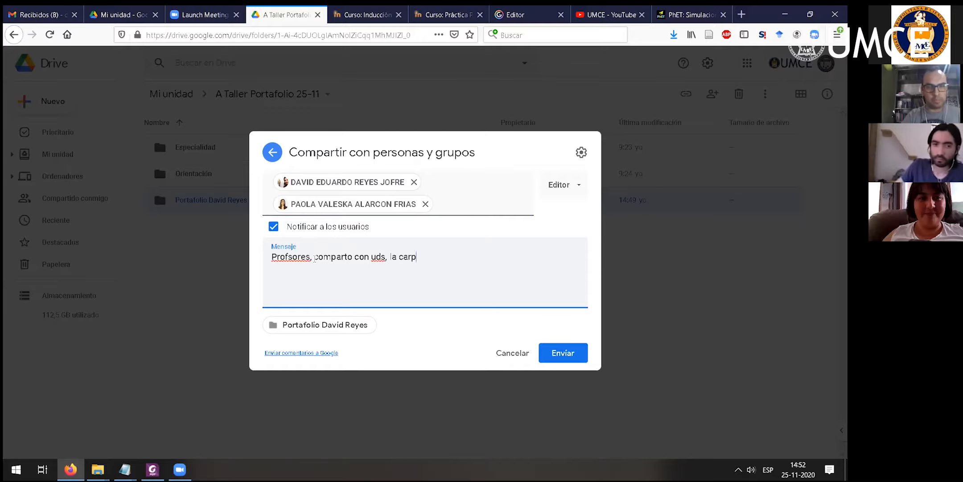
type("eta del portafolio")
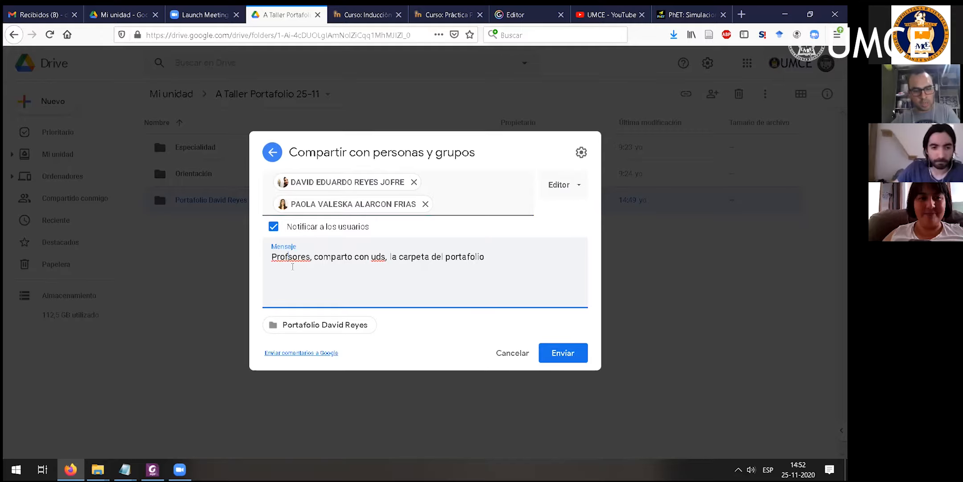
type("o")
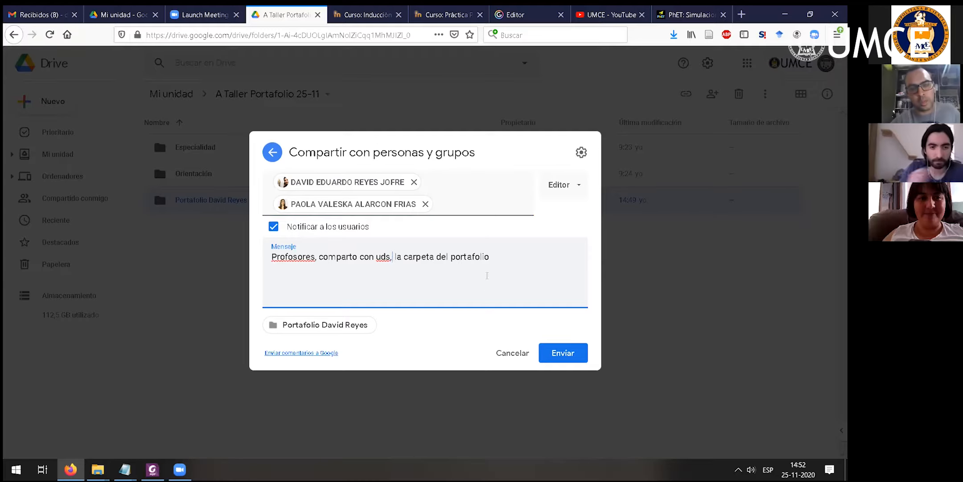
- Share the portfolio folder with both colleagues without notifying them, and open the folder
left_click(274, 226)
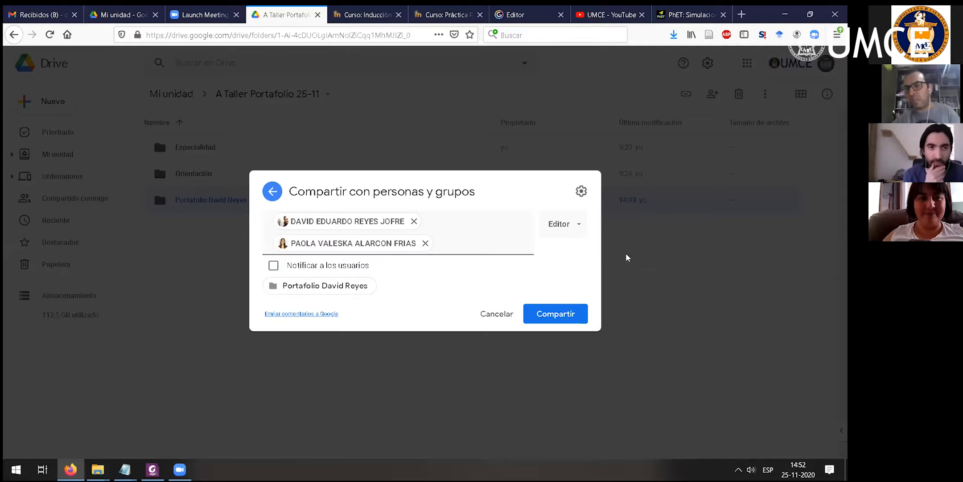
left_click(561, 321)
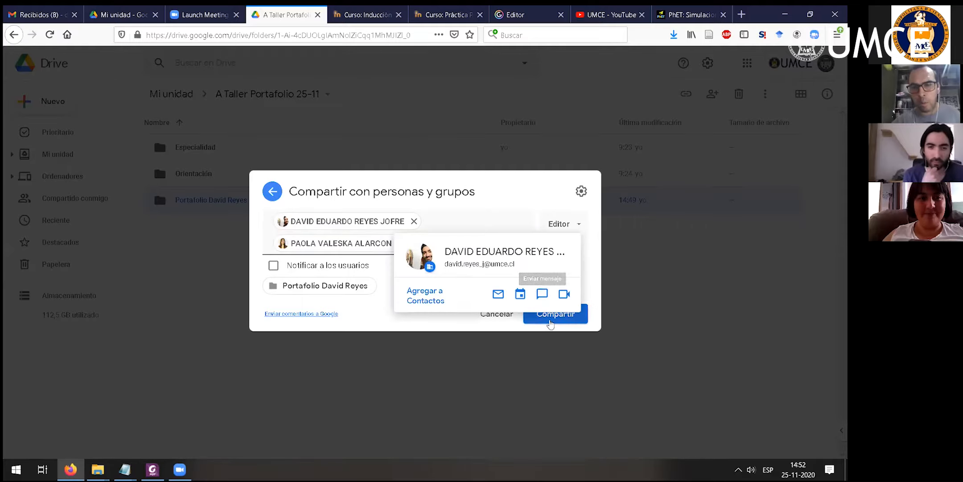
left_click(548, 322)
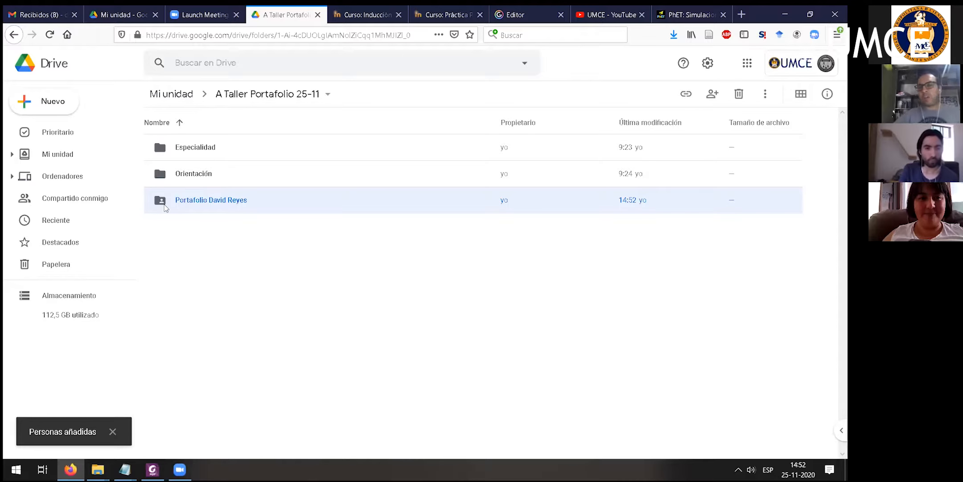
double_click(238, 197)
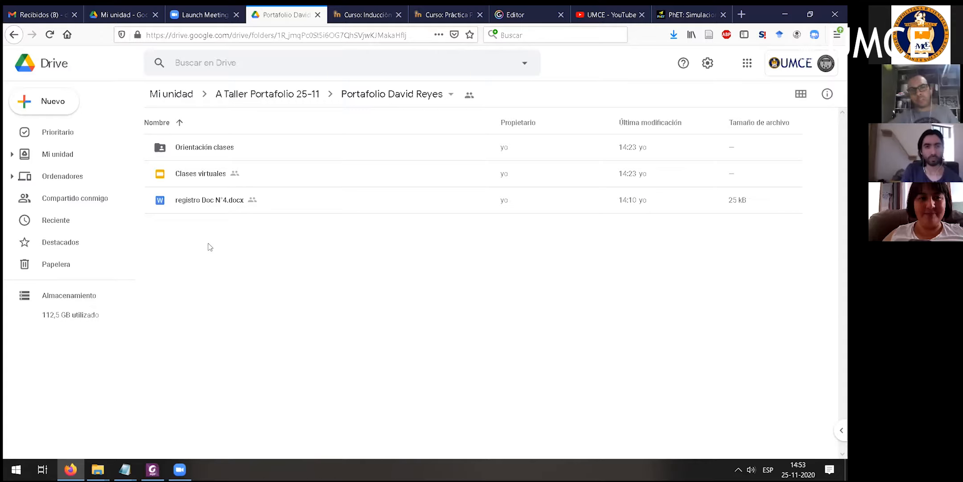
left_click(747, 62)
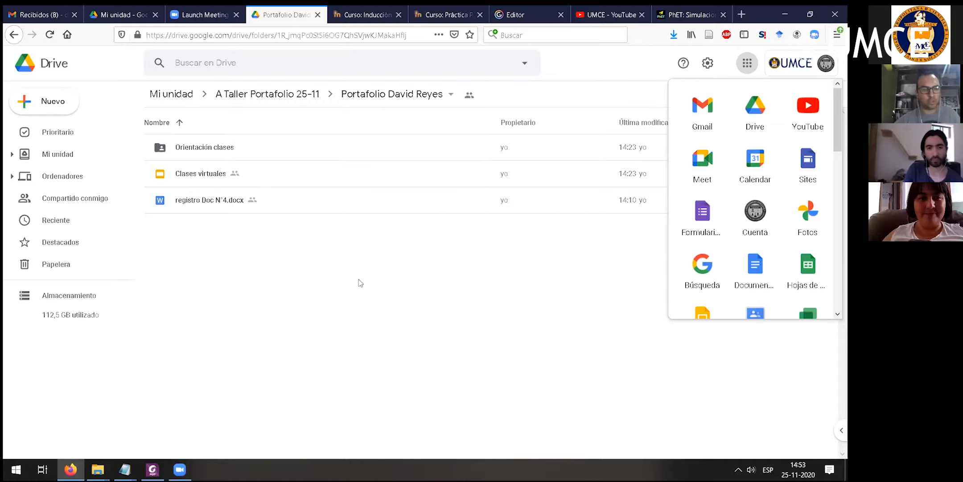
key("Escape")
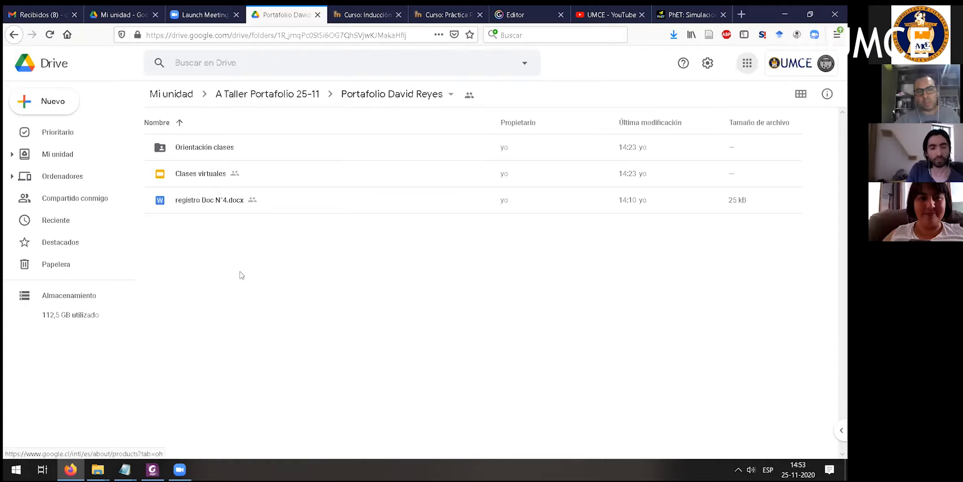
right_click(241, 273)
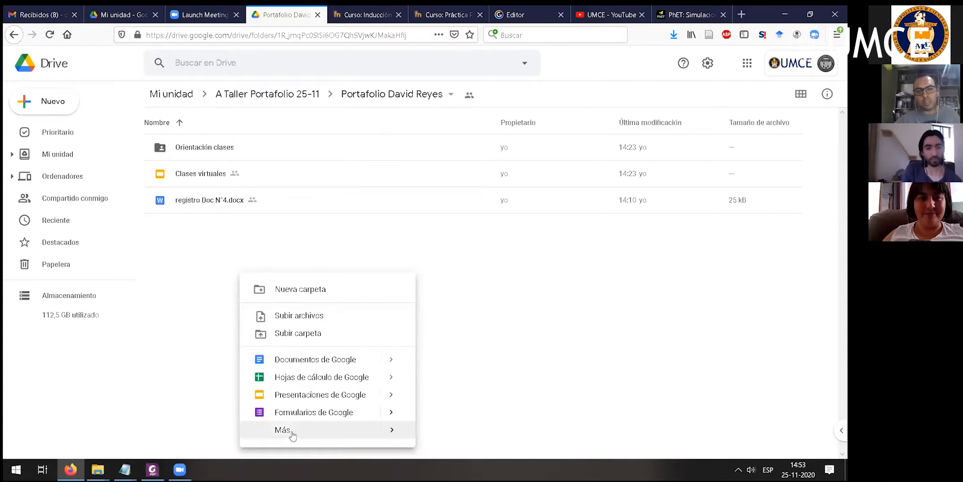
left_click(319, 231)
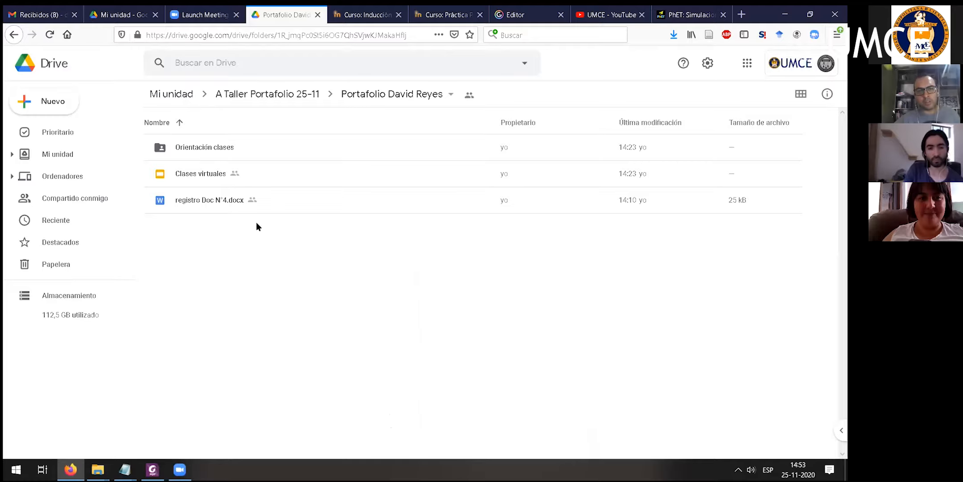
- Create a new Google Sites website shared within the portfolio folder and dismiss the template gallery suggestion
right_click(256, 222)
mouse_move(312, 384)
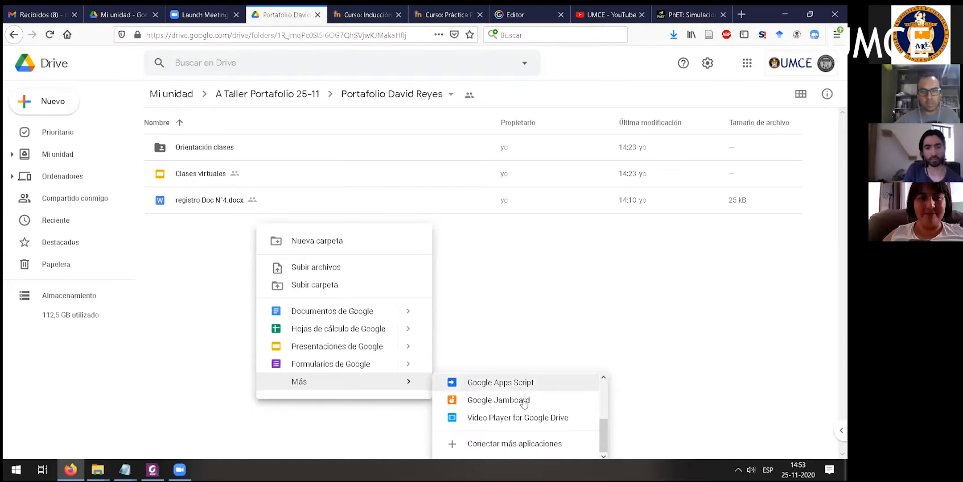
scroll(525, 397, "up", 3)
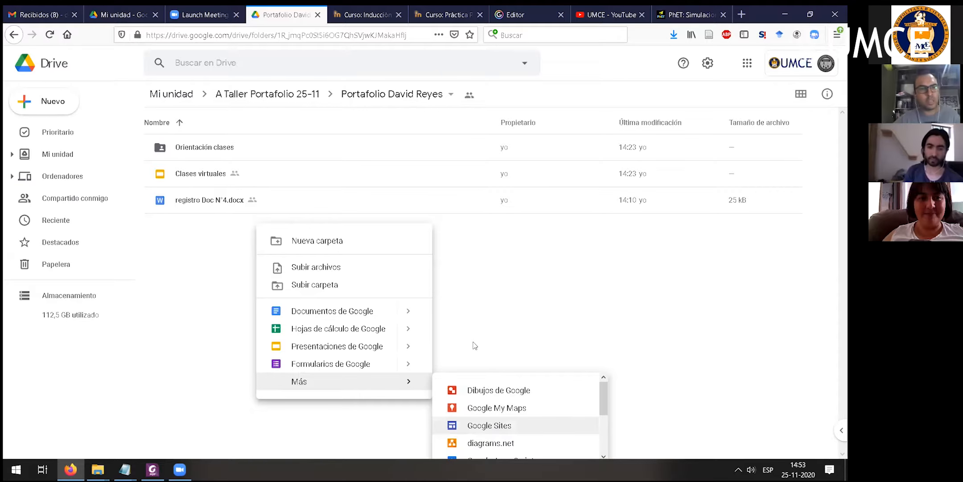
left_click(490, 426)
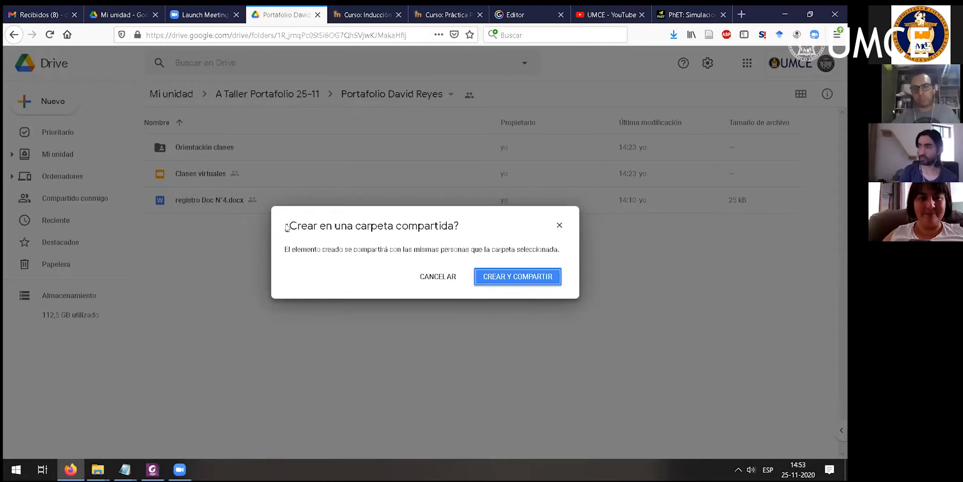
left_click(526, 277)
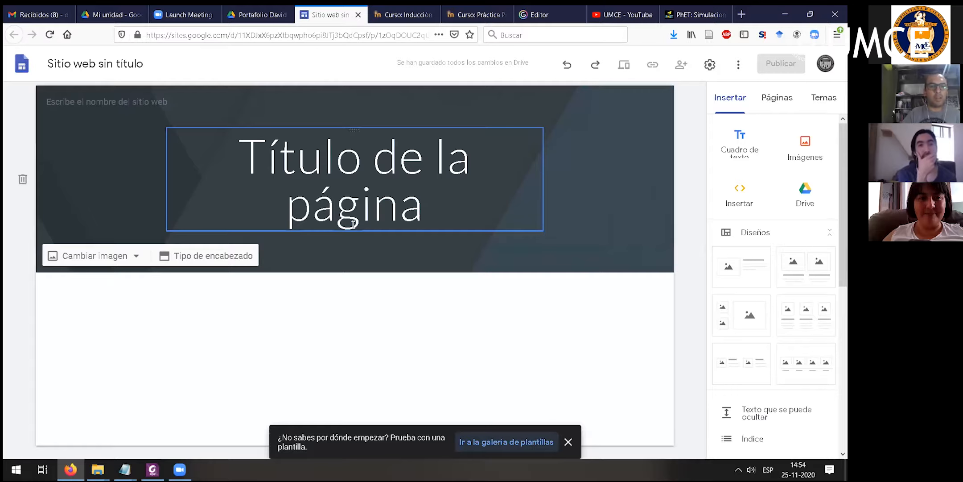
left_click(569, 441)
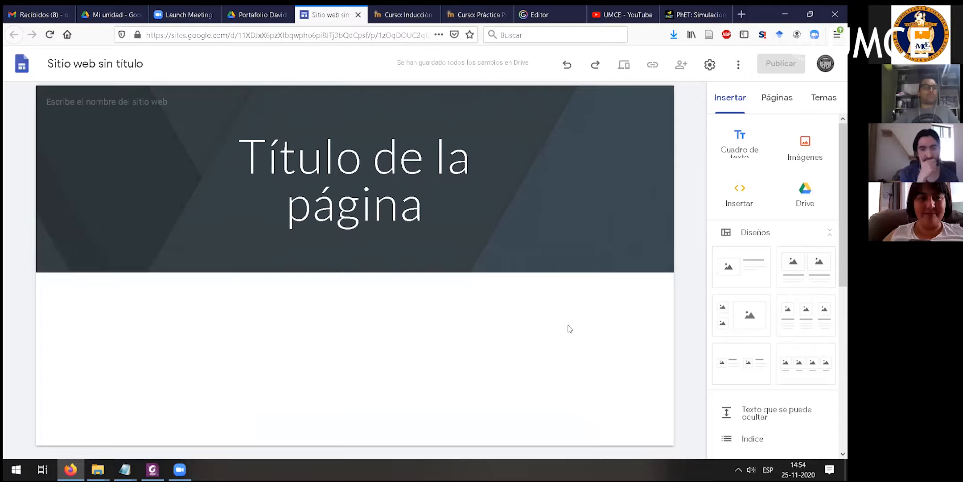
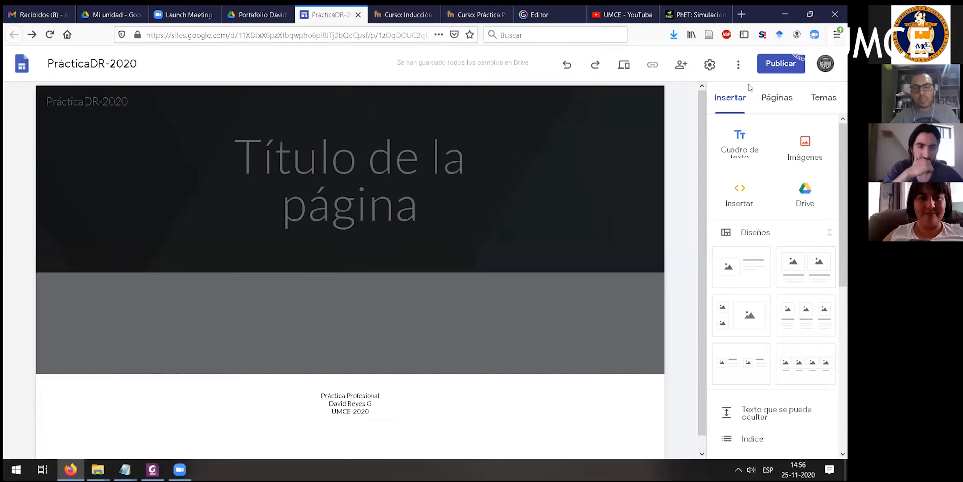
- Change the page title in the header to the Encabezado style and make it bold
left_click(149, 247)
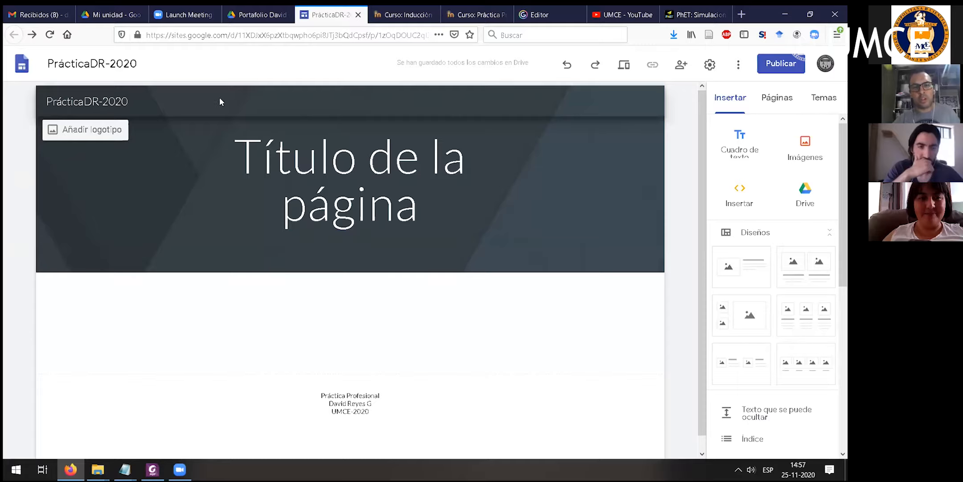
left_click(516, 188)
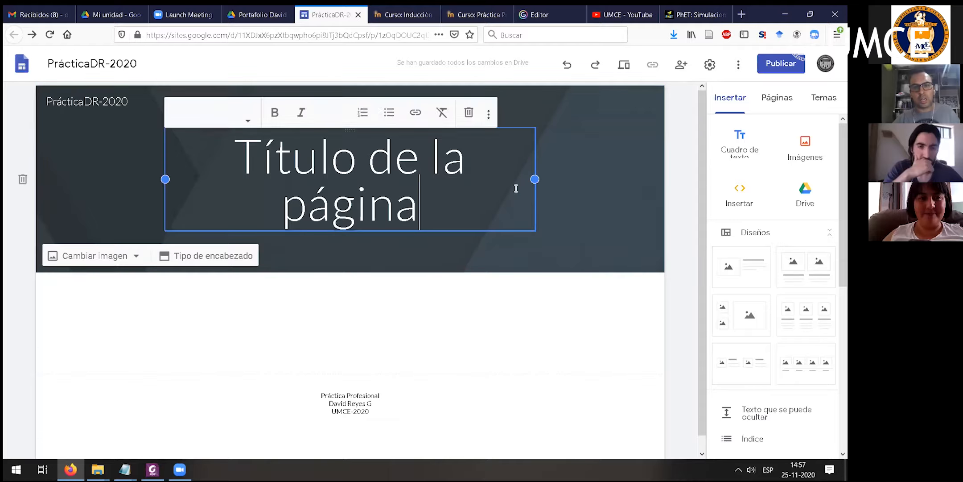
left_click(97, 167)
left_click(437, 174)
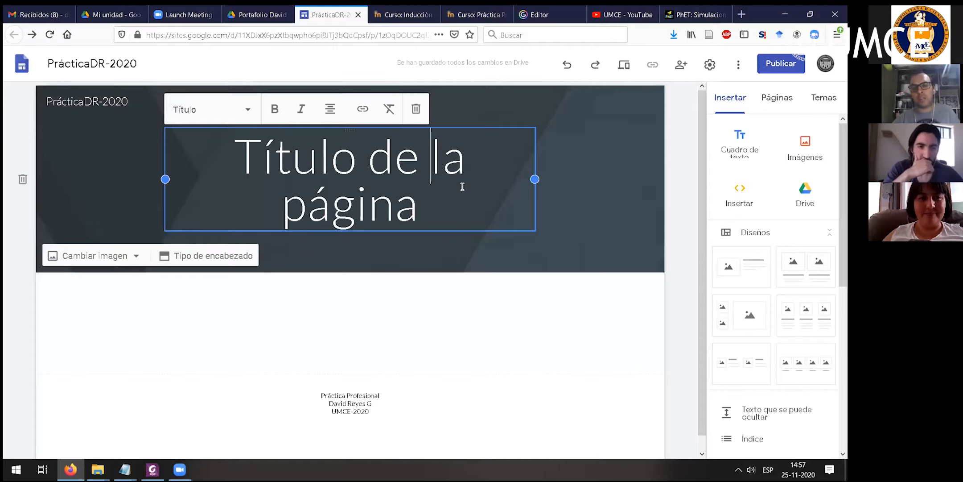
left_click_drag(419, 203, 232, 143)
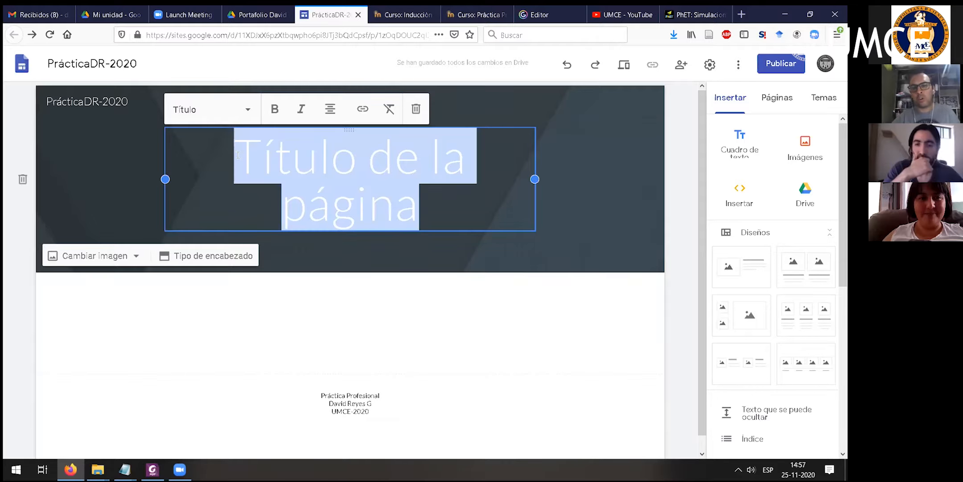
left_click(212, 109)
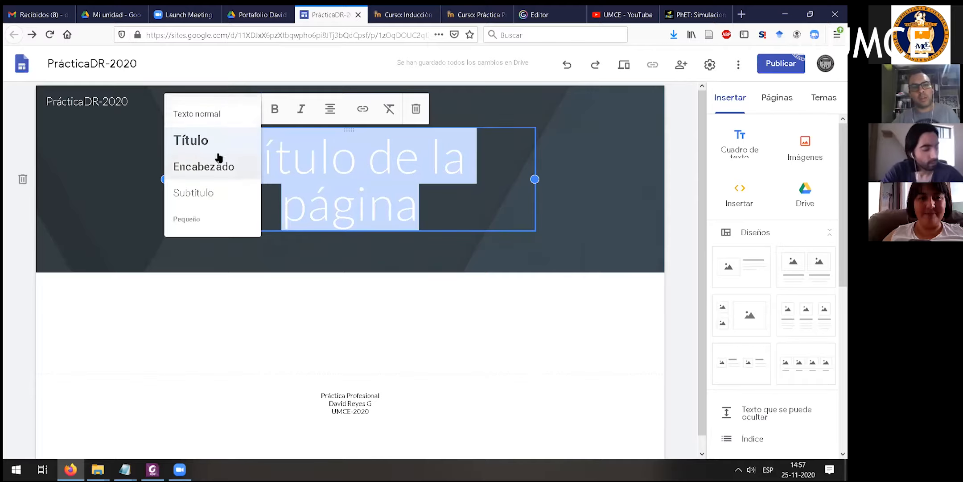
left_click(244, 132)
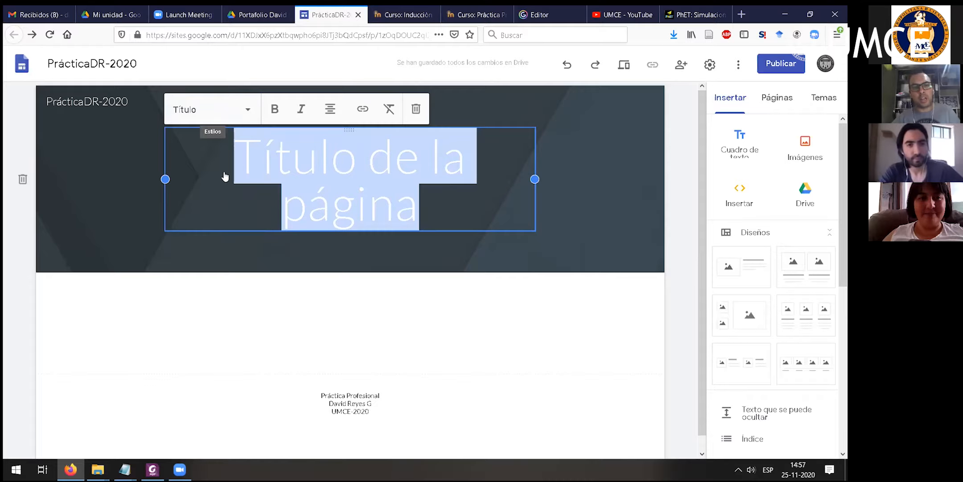
left_click(223, 110)
left_click(223, 166)
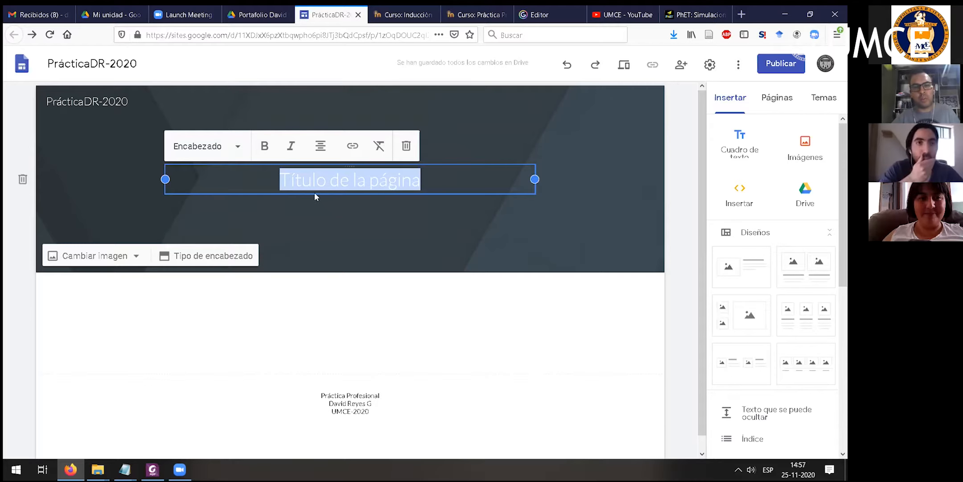
key("ctrl+b")
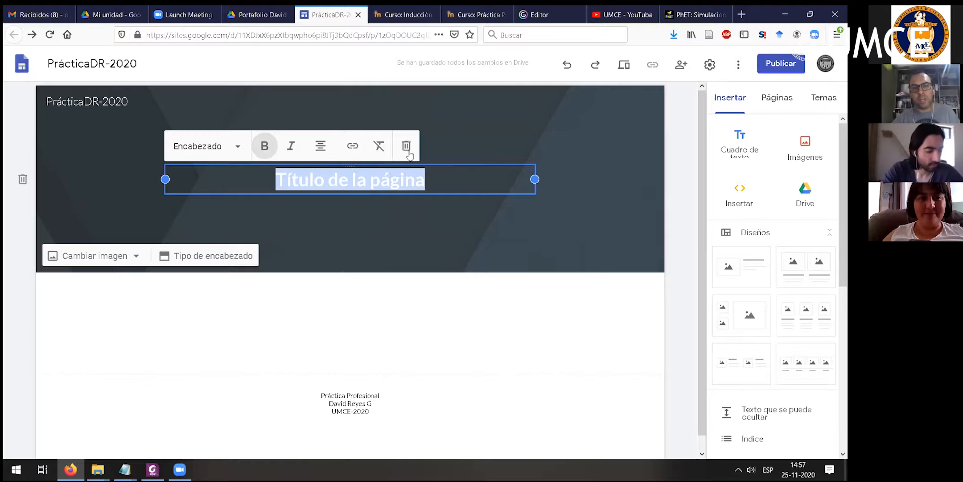
- Clear the page title's formatting and set its style back to Título
left_click(380, 149)
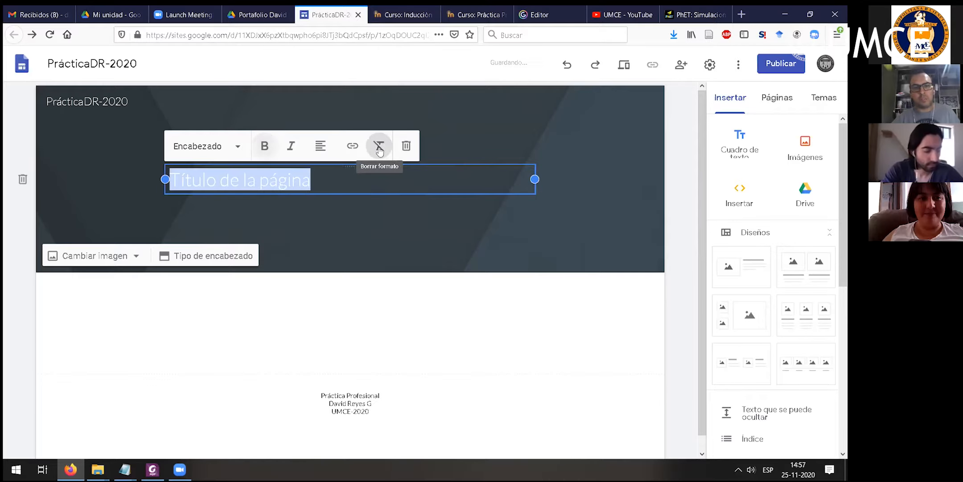
left_click(230, 146)
left_click(225, 181)
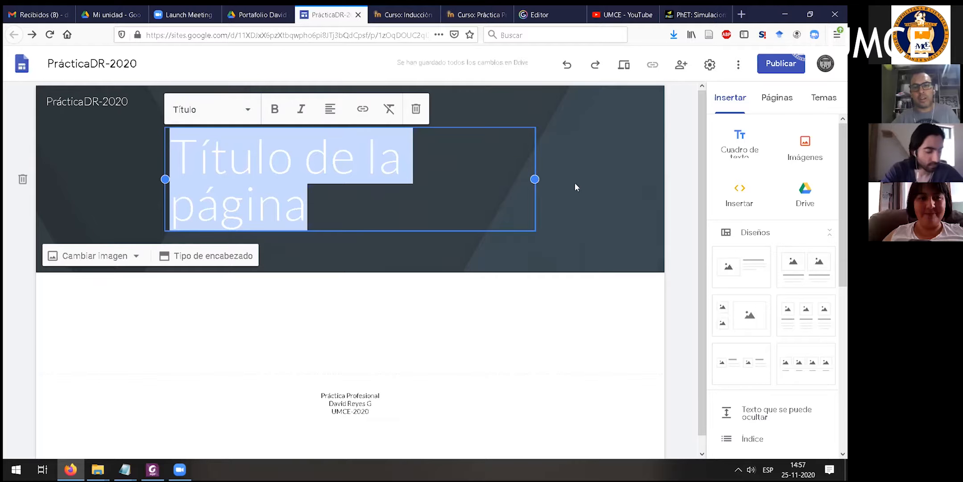
- Widen the page title's text box so the title fits on one line, and deselect it
left_click_drag(535, 178, 580, 172)
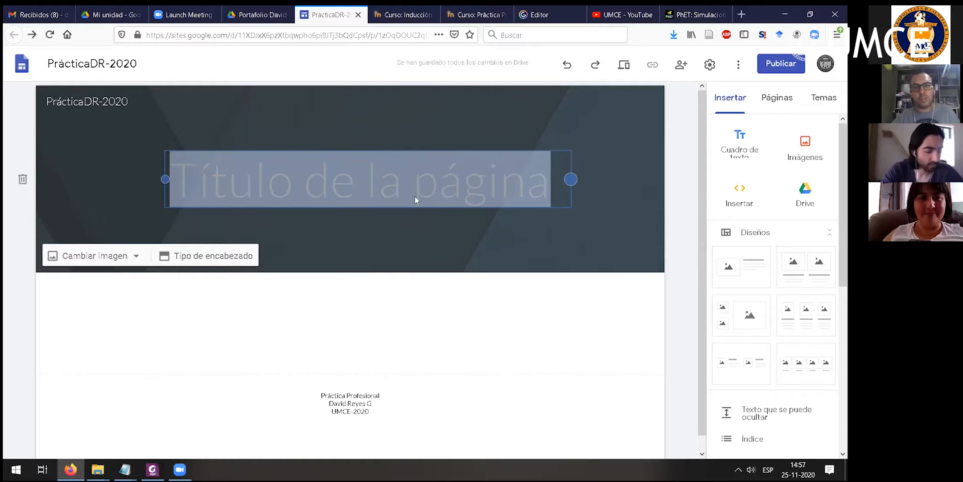
left_click(340, 247)
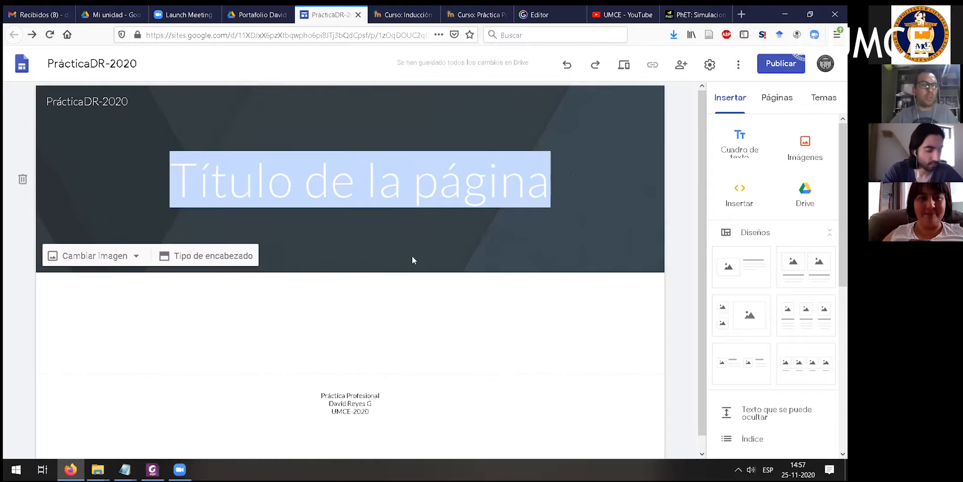
left_click(371, 157)
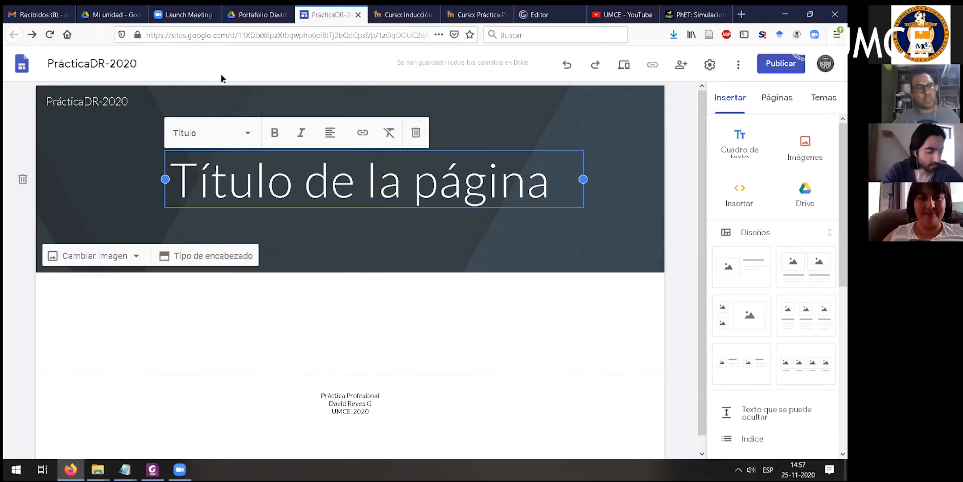
left_click(153, 189)
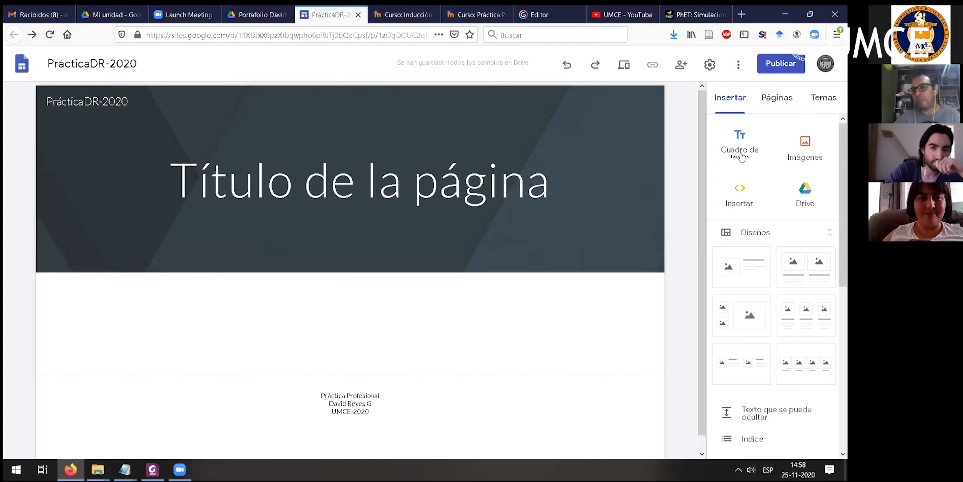
- Insert a text box below the header reading "Aquí ya podría comenzar a poblar de contenido el sitio"
scroll(738, 221, "down", 7)
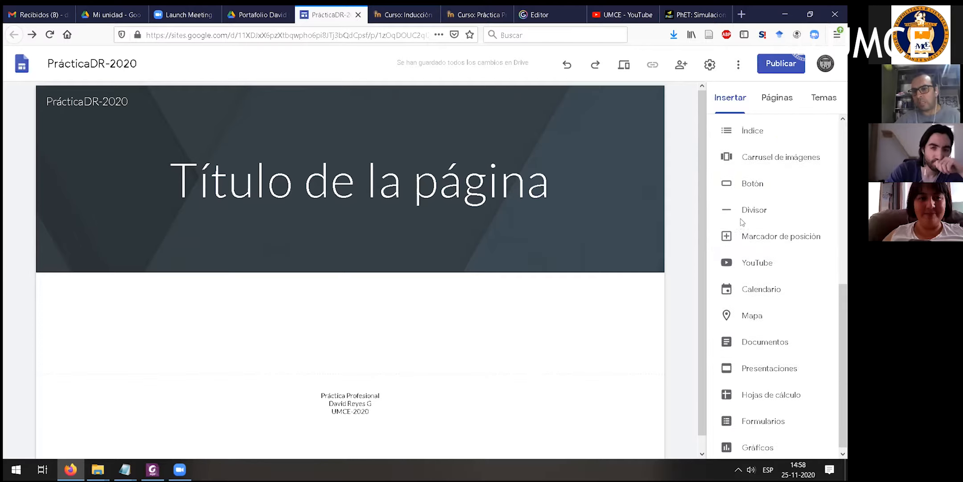
scroll(758, 215, "up", 3)
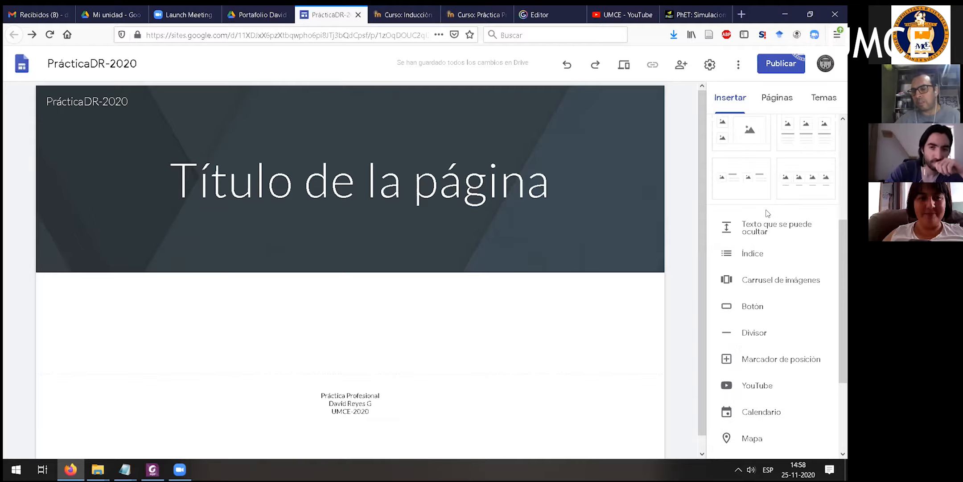
scroll(767, 210, "up", 4)
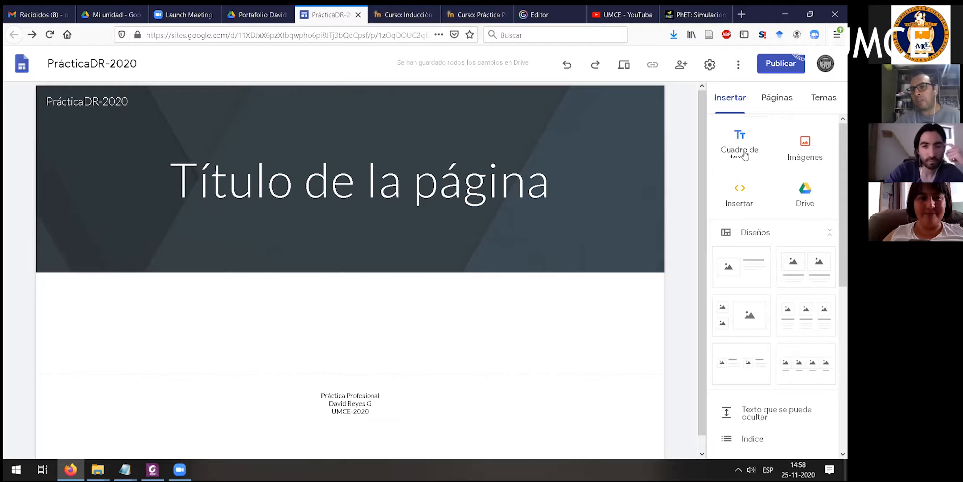
left_click(744, 154)
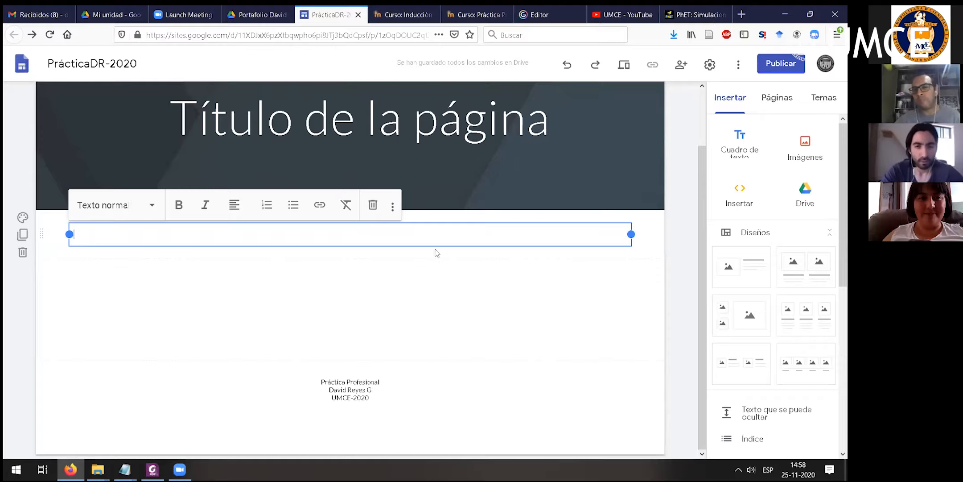
type("Aquí ya podría comenzar a")
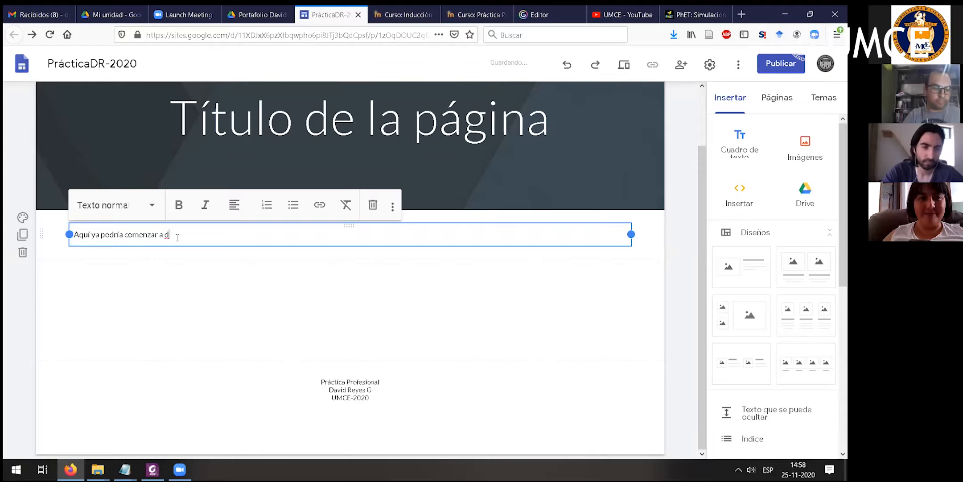
type(" pobla")
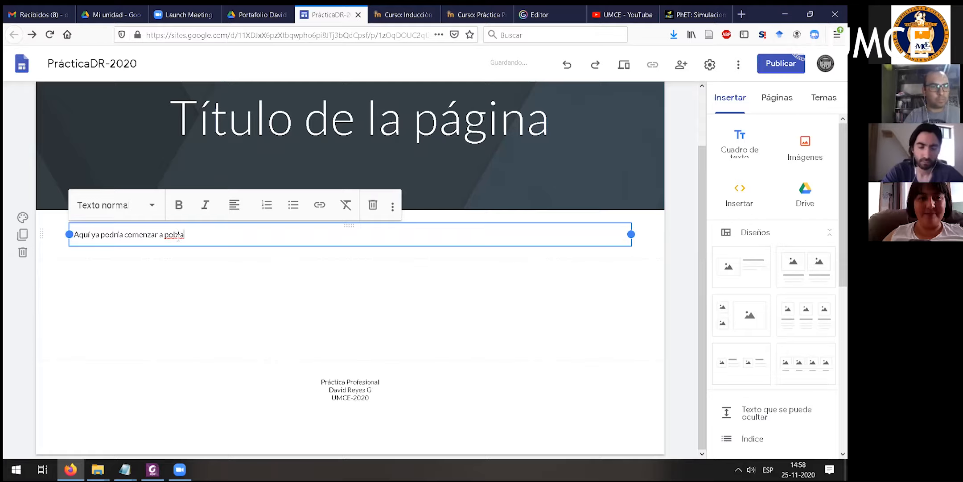
type("r de contenido el sitio")
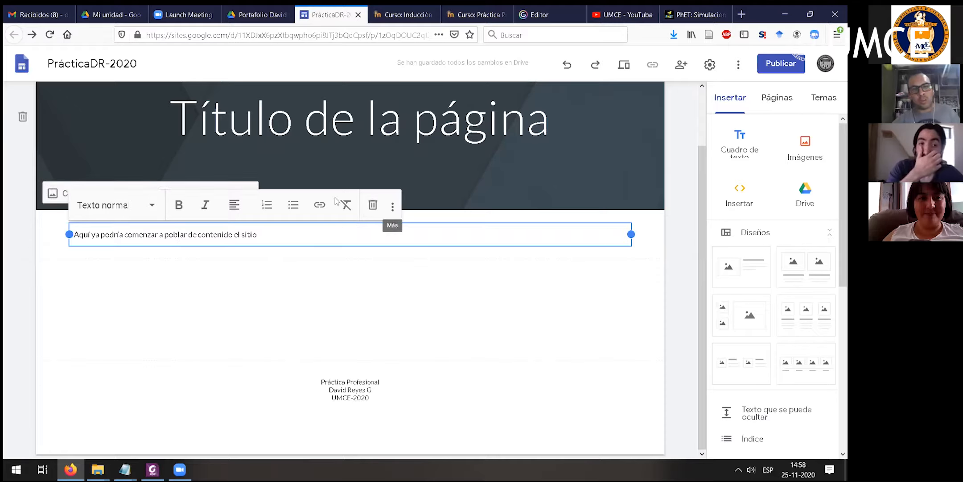
- Duplicate the text section below the header twice
left_click_drag(257, 234, 100, 234)
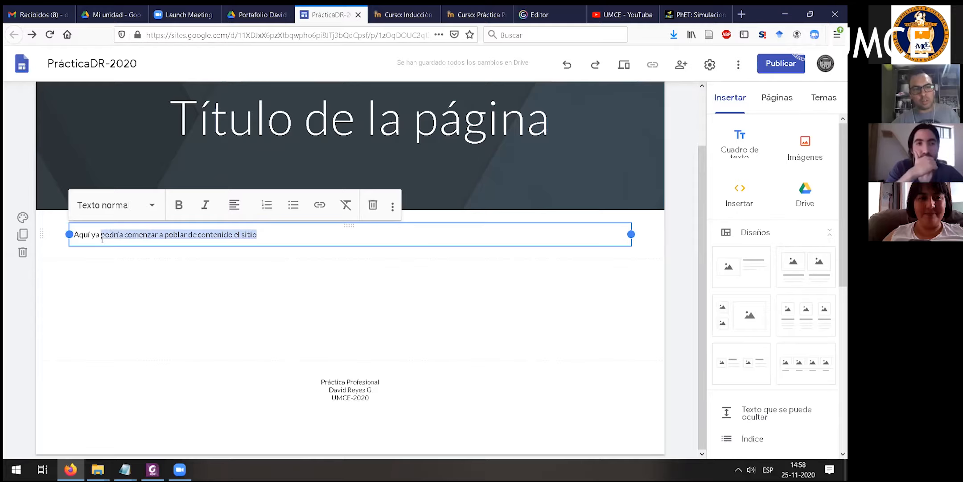
left_click(233, 234)
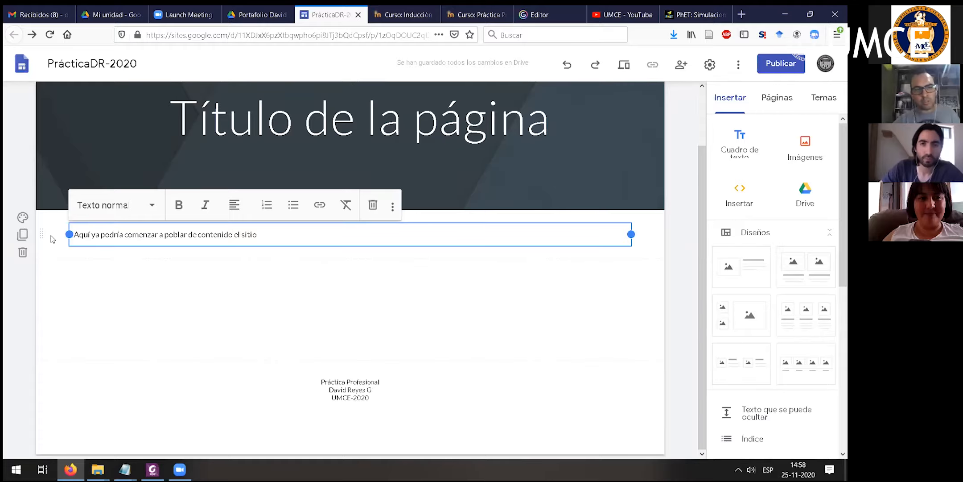
left_click(21, 238)
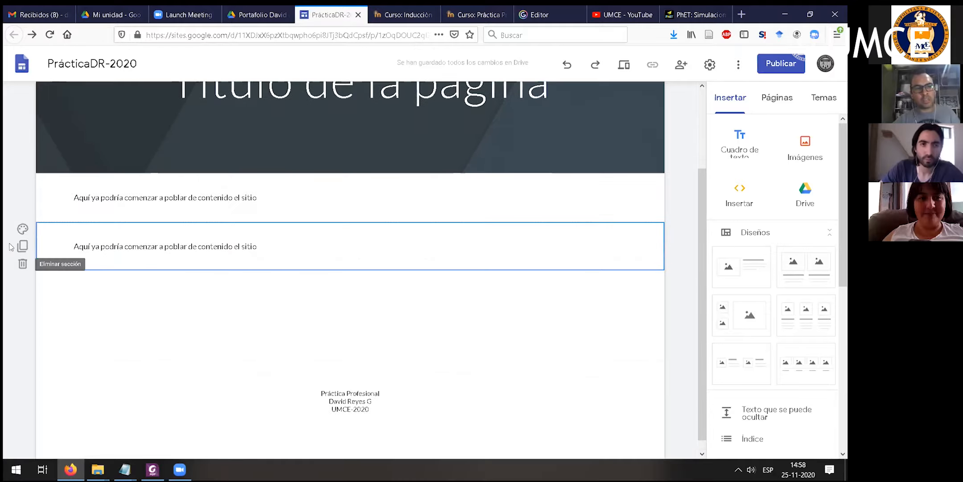
left_click(22, 246)
scroll(56, 344, "down", 2)
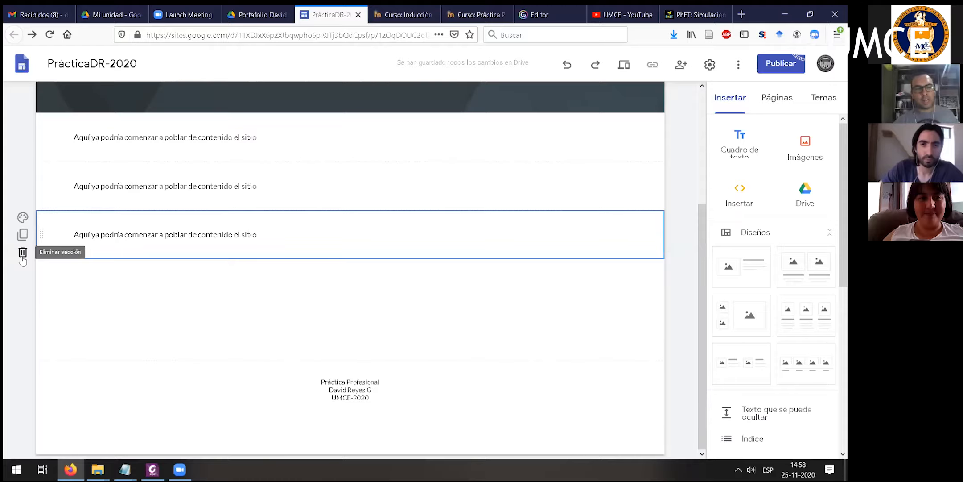
- Delete both duplicated text sections and the original text section below the header
left_click(21, 255)
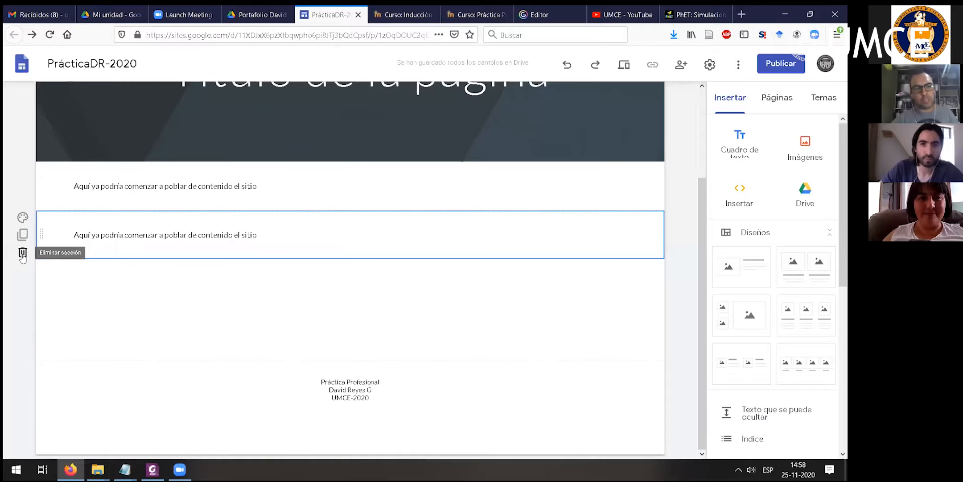
left_click(23, 254)
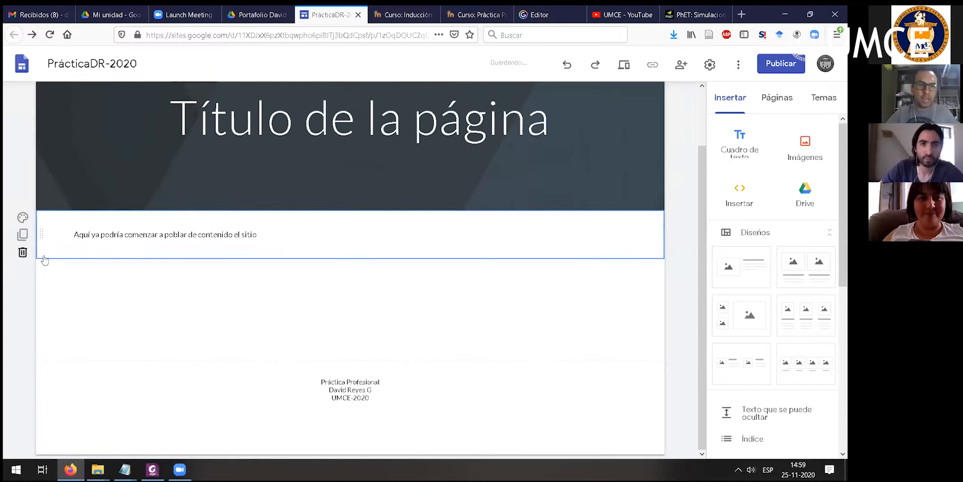
left_click(23, 253)
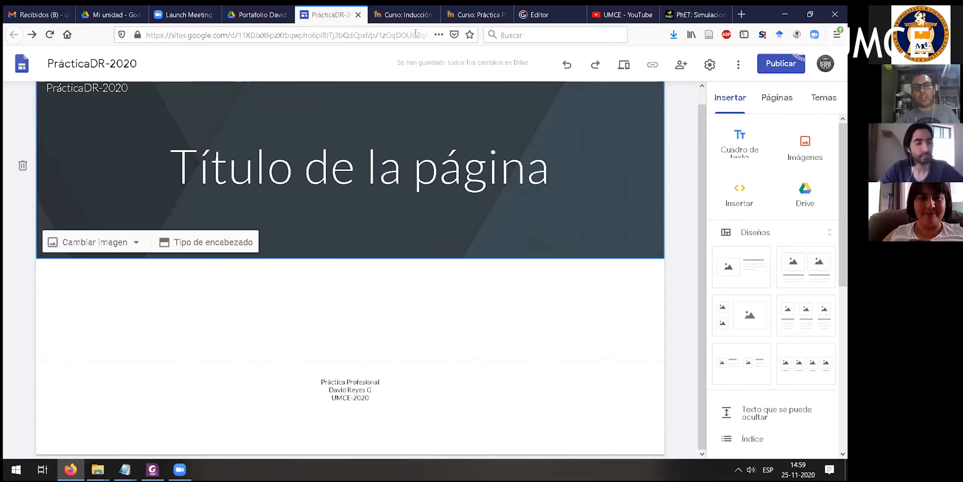
- Check the portfolio folder's contents in Google Drive, and return to the site to review the elements that can be inserted
left_click(258, 14)
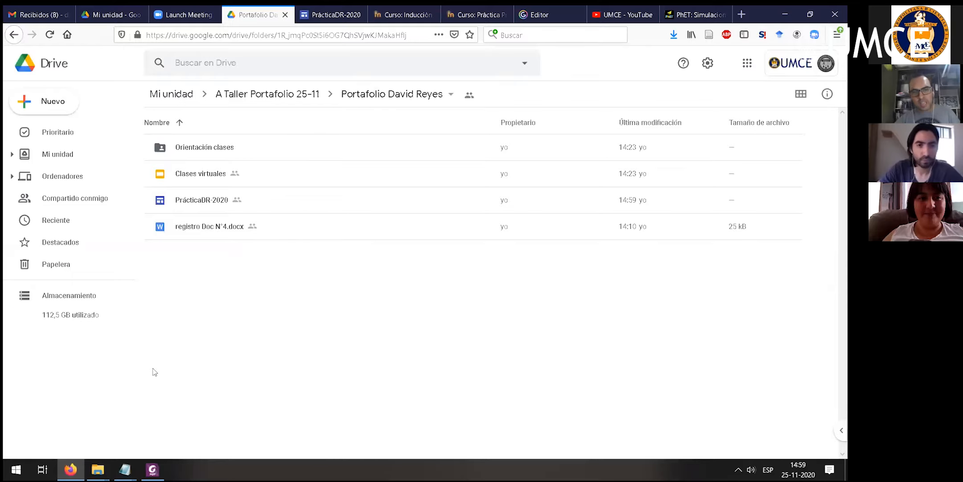
left_click(324, 14)
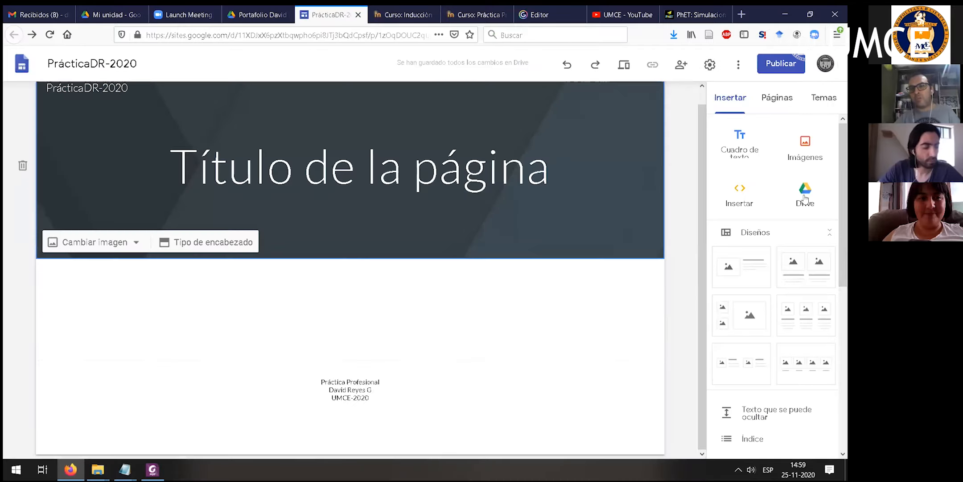
scroll(796, 249, "down", 3)
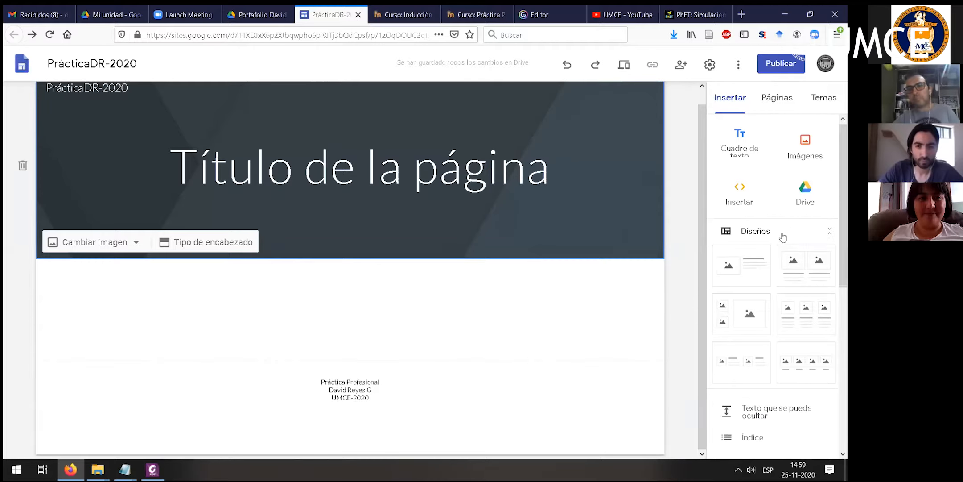
scroll(788, 246, "down", 5)
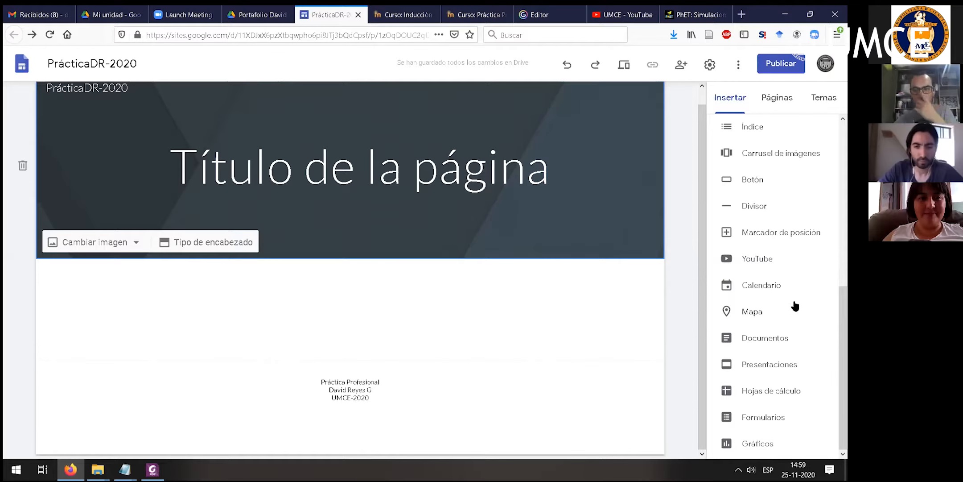
scroll(791, 289, "up", 7)
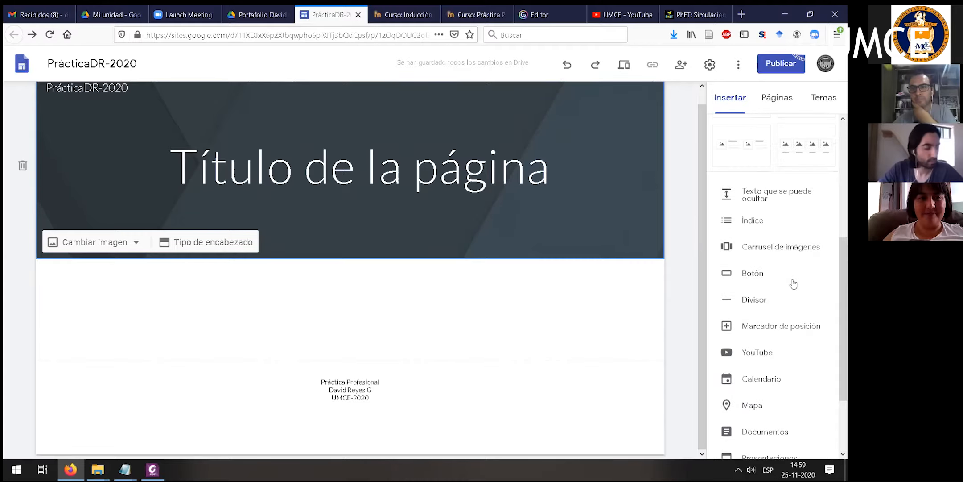
- Examine the site's page list and look through the available themes
left_click(778, 100)
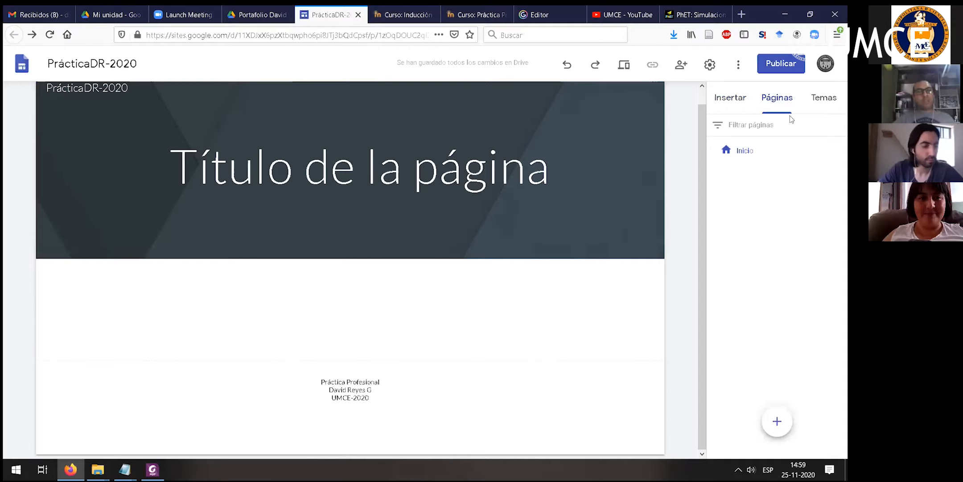
left_click(825, 99)
scroll(789, 210, "down", 1)
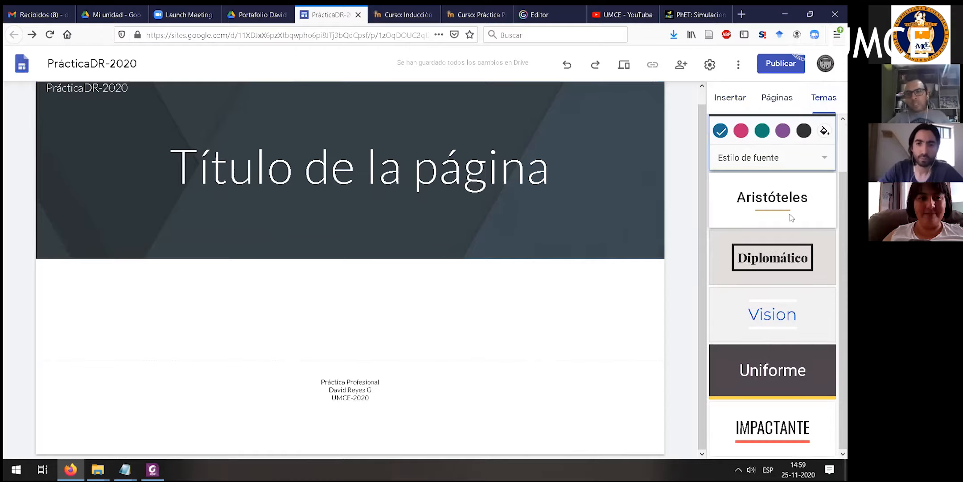
- Try the Vision, Uniforme, Impactante, Sencillo and Diplomático themes on the site one after another
left_click(775, 322)
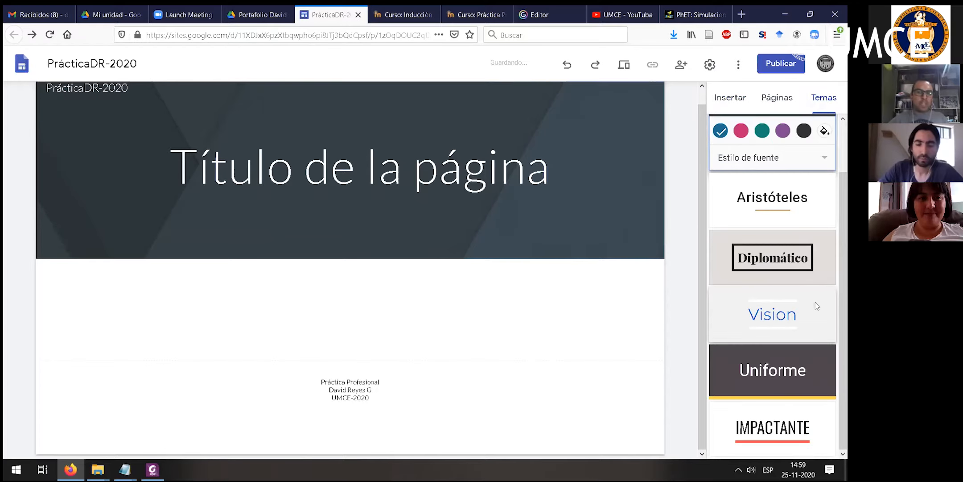
left_click(770, 378)
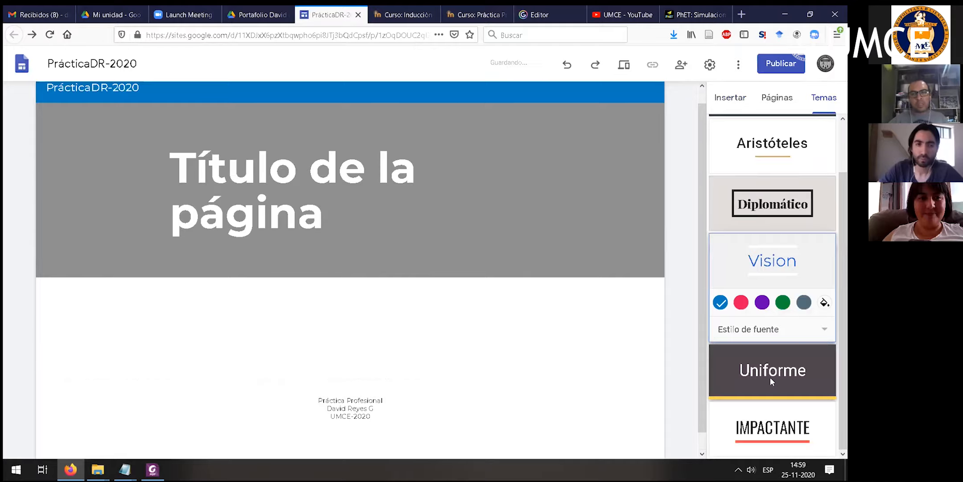
left_click(768, 438)
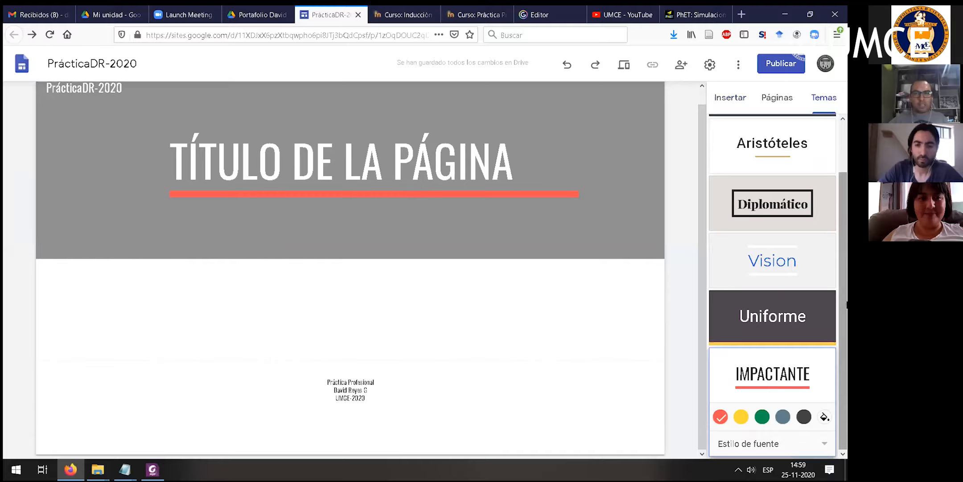
scroll(693, 138, "up", 1)
scroll(777, 150, "up", 2)
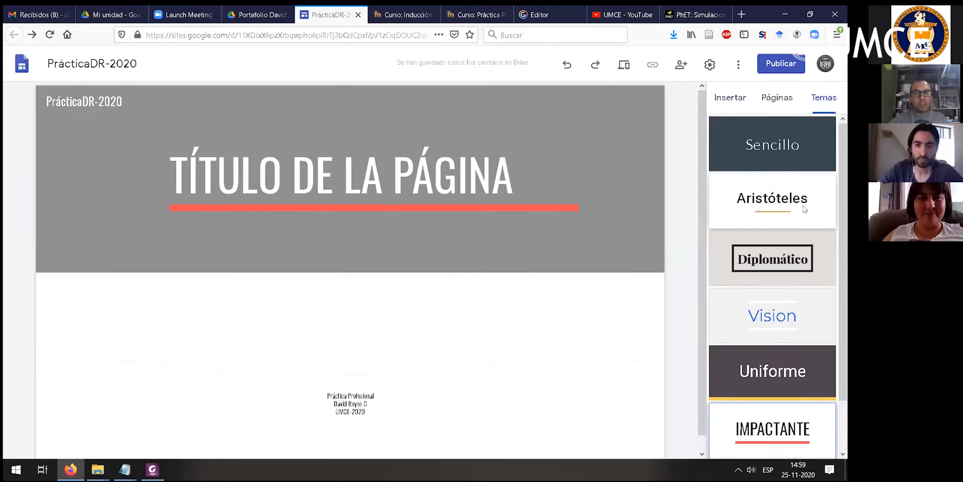
left_click(776, 150)
left_click(778, 294)
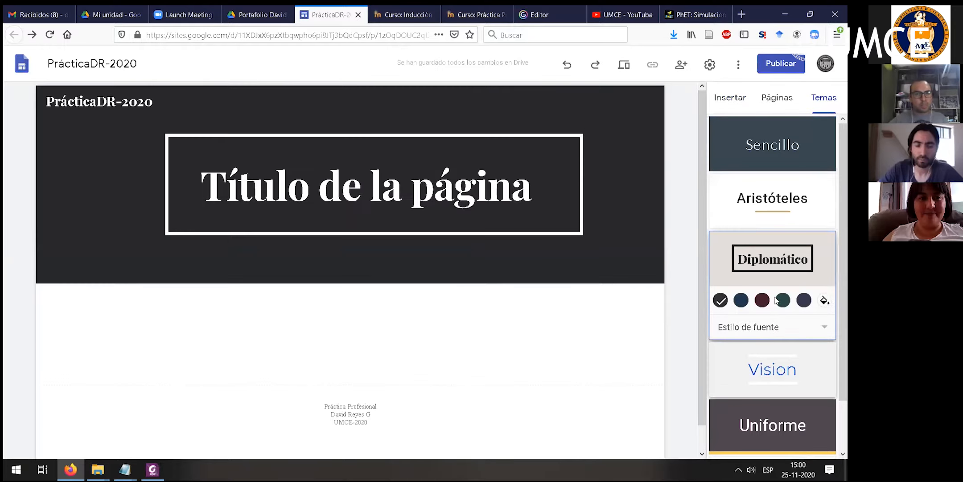
- Apply the Vision theme to the site and open the site's page list
left_click(773, 369)
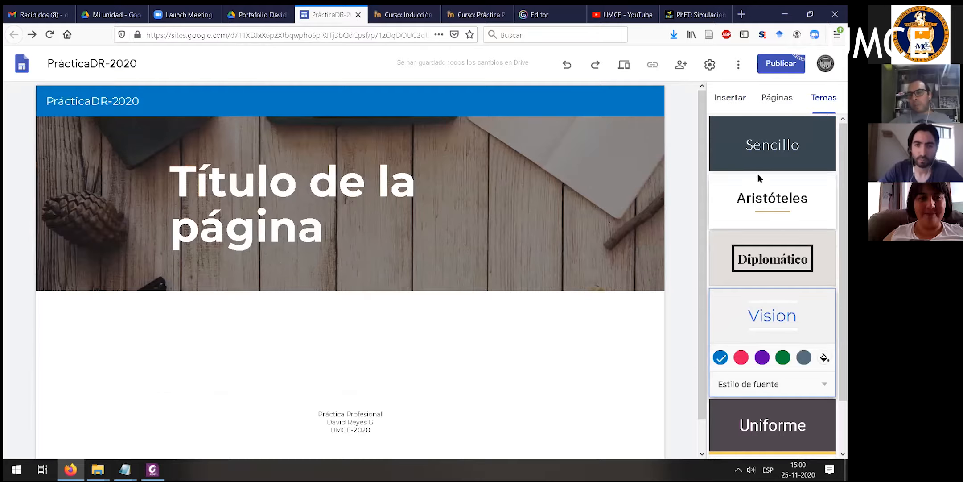
scroll(756, 236, "down", 3)
scroll(759, 237, "up", 3)
left_click(778, 101)
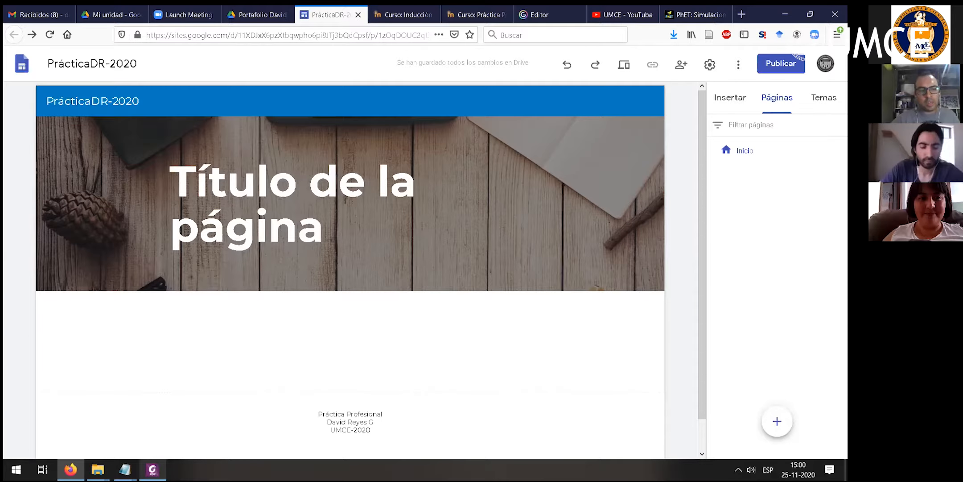
- Switch to Foxit PhantomPDF and look back through Sobre el portafolio.pdf to section A, Datos generales, on the first page
mouse_move(152, 469)
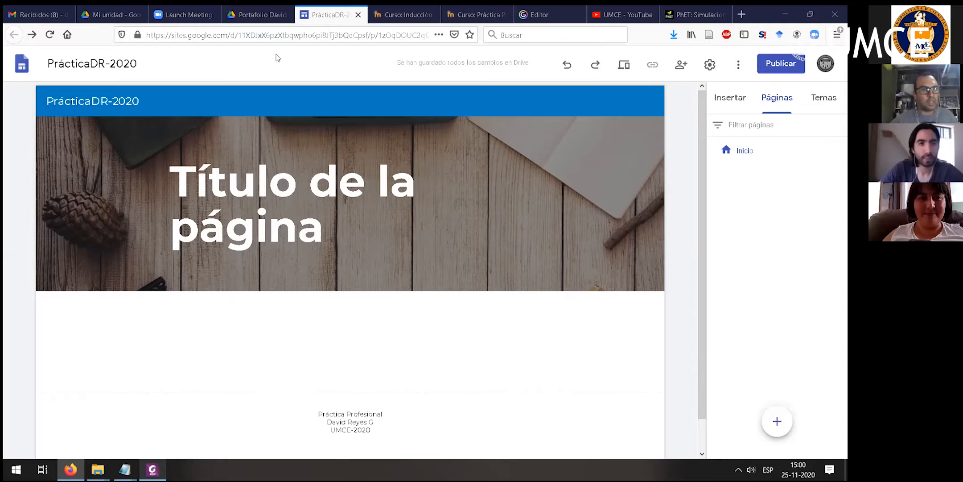
key("alt+Tab")
left_click(158, 95)
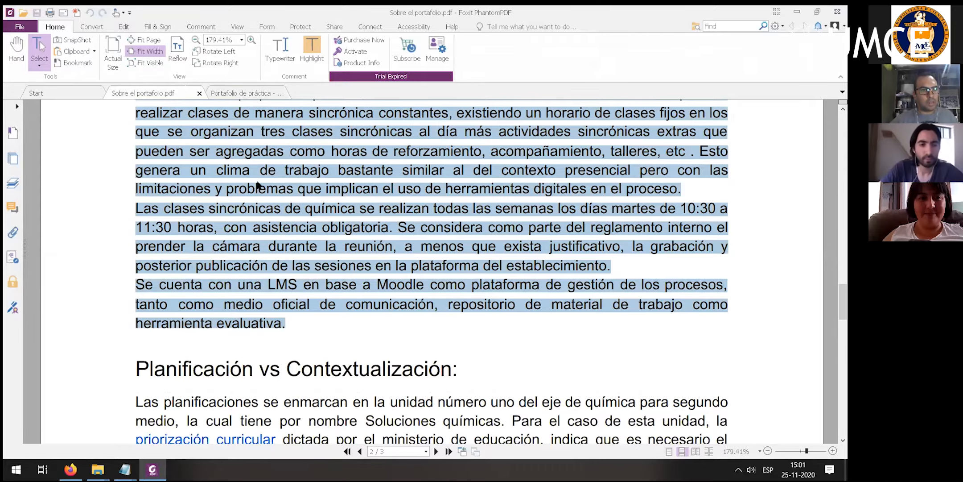
scroll(373, 223, "up", 2)
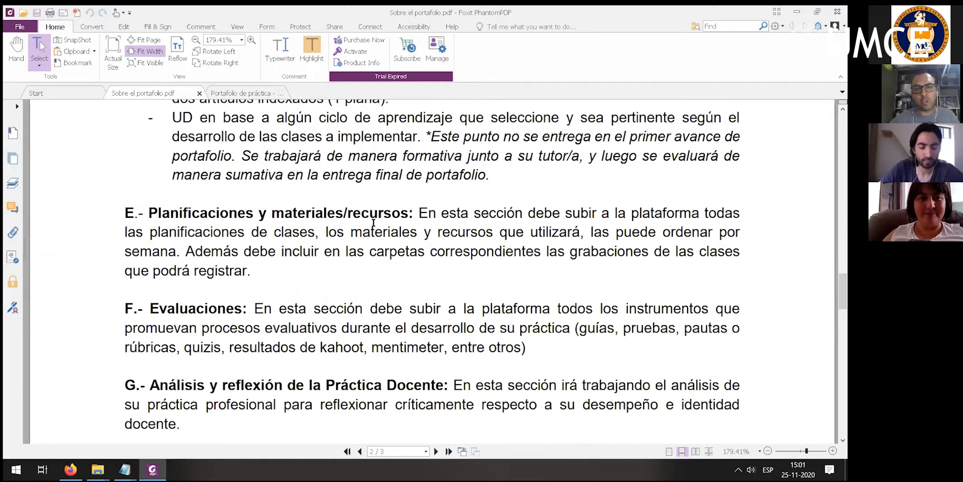
scroll(374, 223, "up", 7)
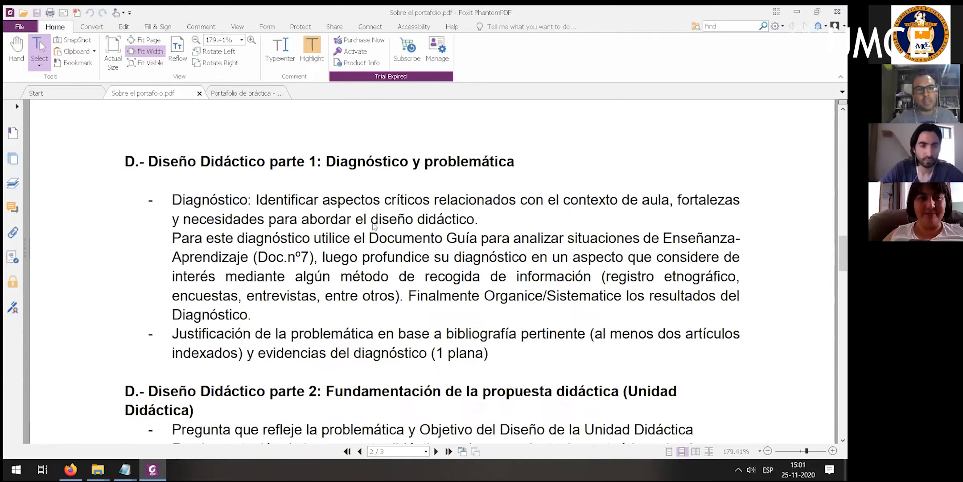
scroll(232, 199, "up", 3)
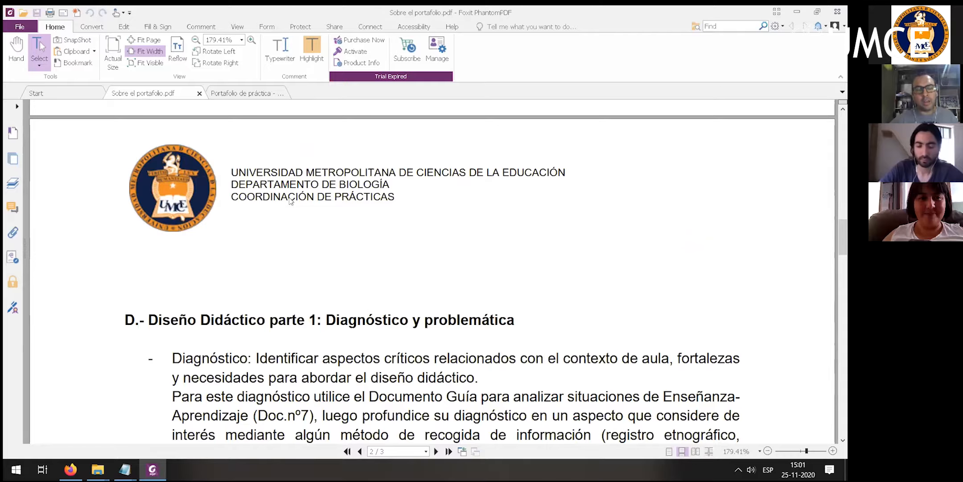
scroll(294, 196, "down", 1)
scroll(365, 223, "down", 1)
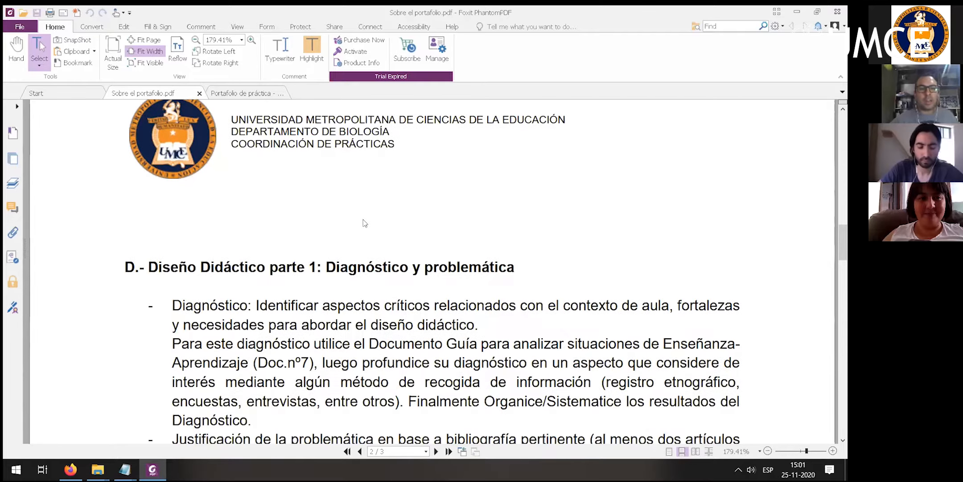
scroll(367, 222, "up", 3)
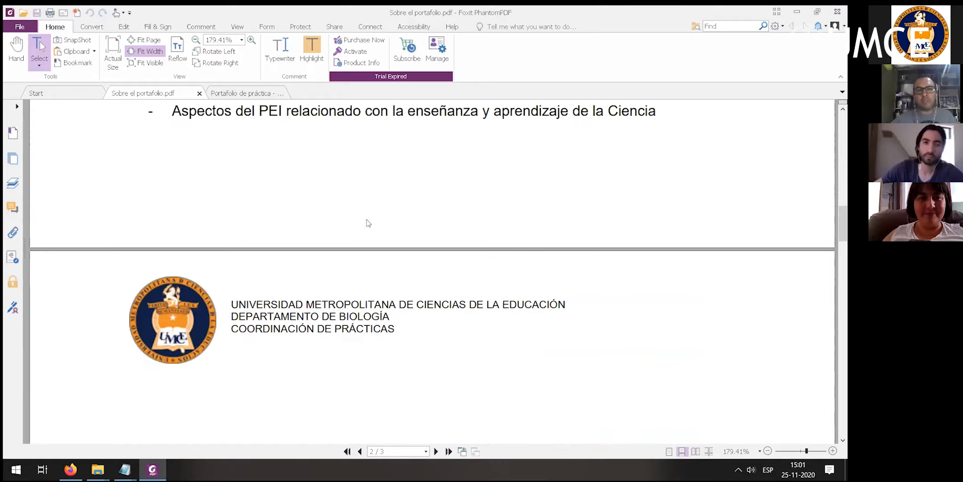
scroll(366, 223, "down", 1)
scroll(367, 220, "up", 5)
scroll(366, 221, "up", 9)
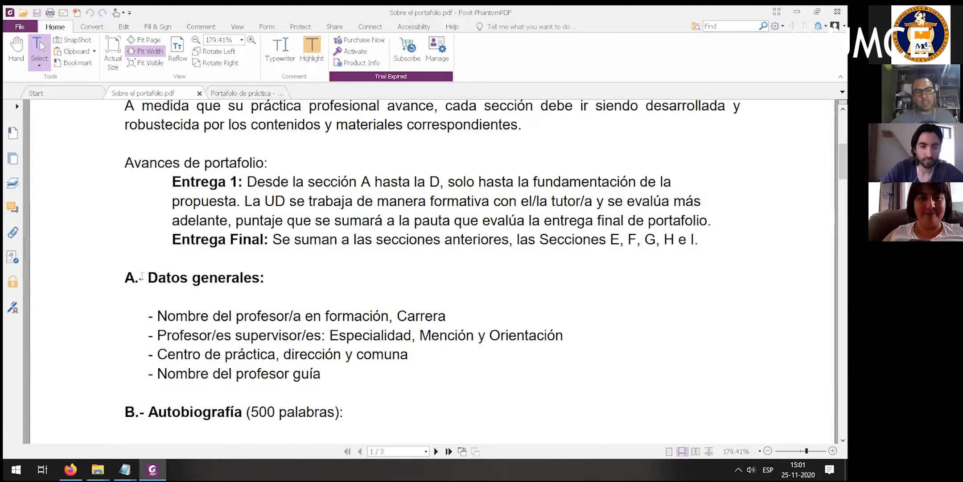
- Review the required portfolio sections from Datos generales, Autobiografía and Centro de Práctica through Diseño Didáctico parte 1, marking key headings and items
left_click_drag(139, 278, 299, 282)
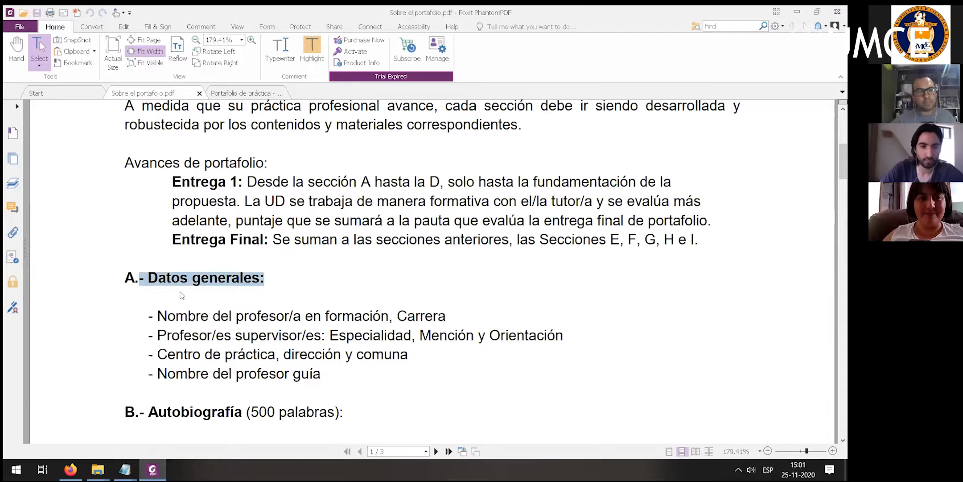
scroll(181, 295, "down", 2)
left_click_drag(158, 306, 242, 307)
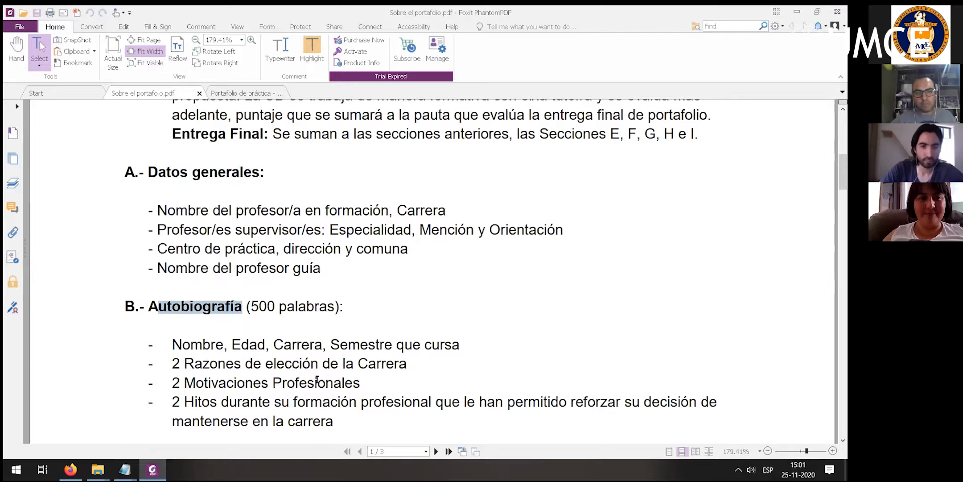
scroll(175, 277, "down", 2)
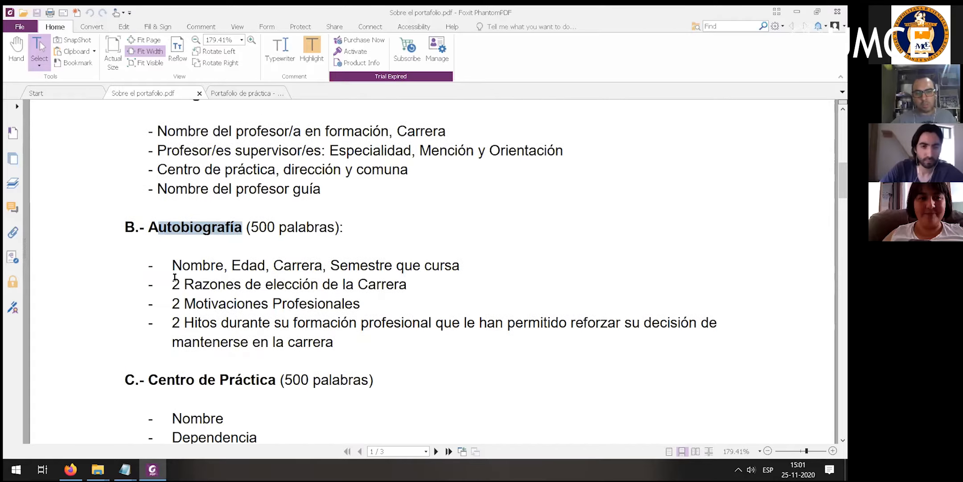
left_click_drag(182, 266, 315, 342)
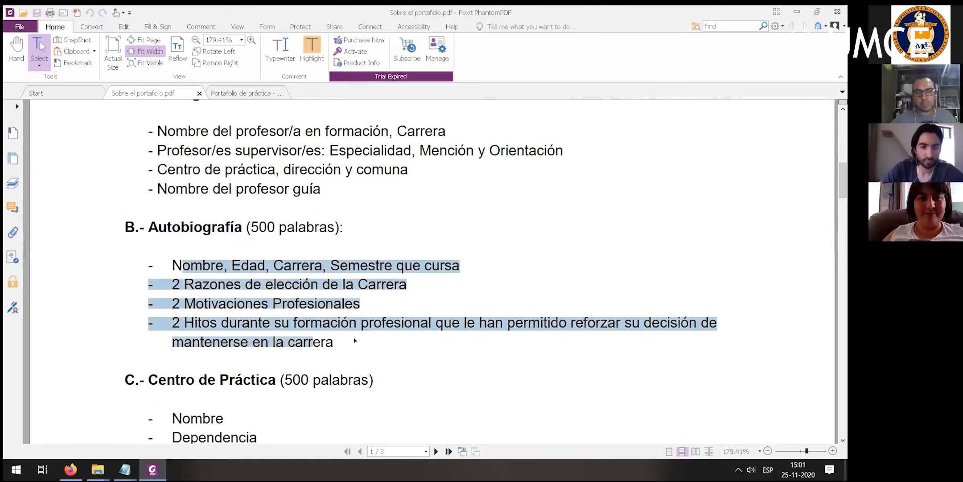
scroll(283, 316, "down", 2)
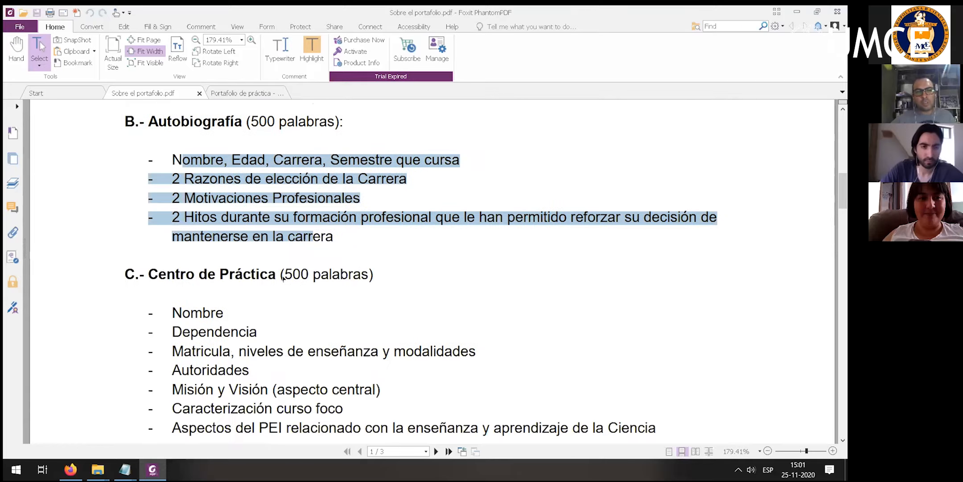
left_click_drag(149, 274, 280, 275)
scroll(267, 276, "down", 2)
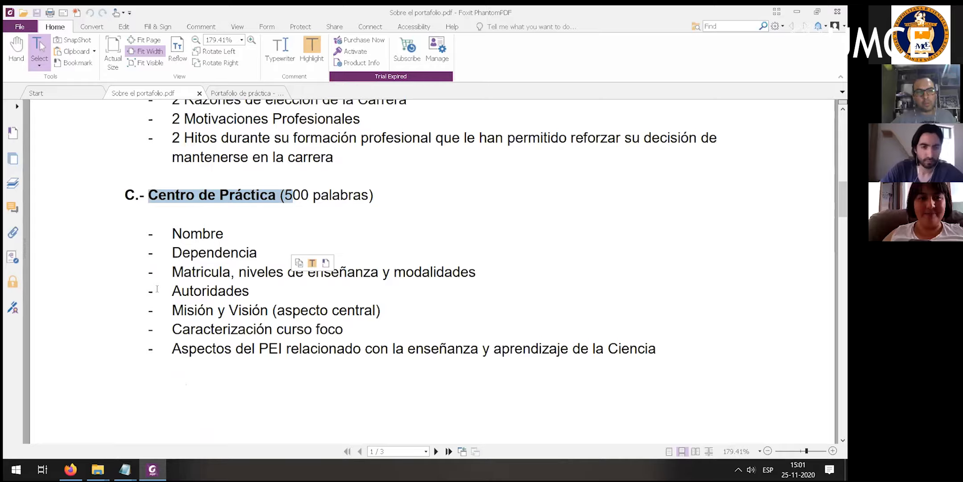
scroll(306, 298, "down", 5)
scroll(306, 298, "down", 1)
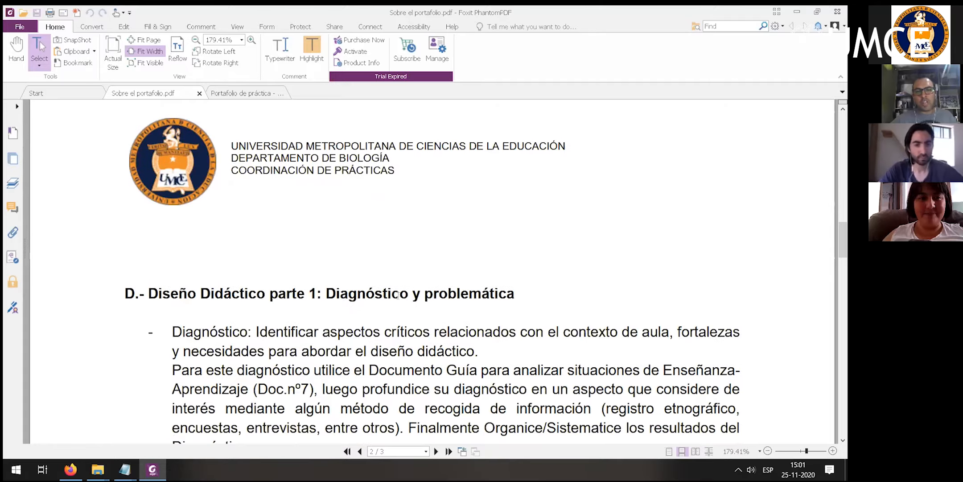
scroll(323, 298, "down", 2)
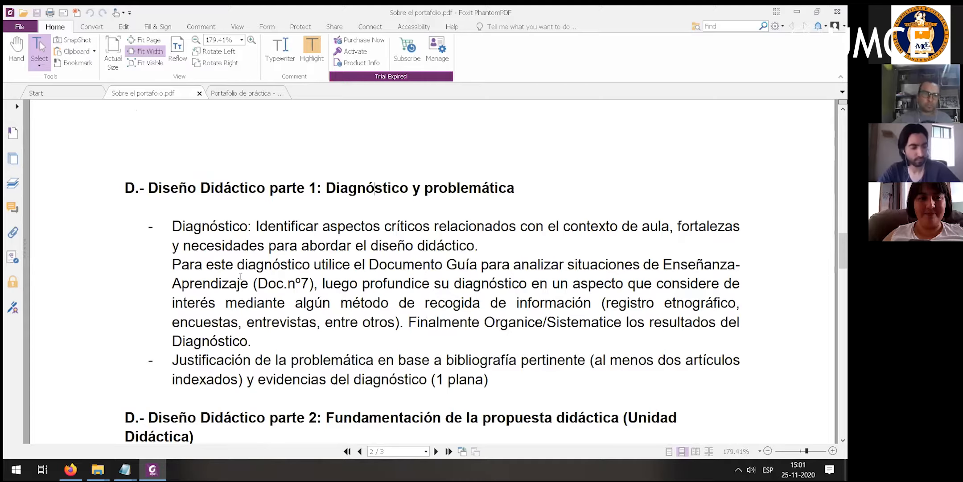
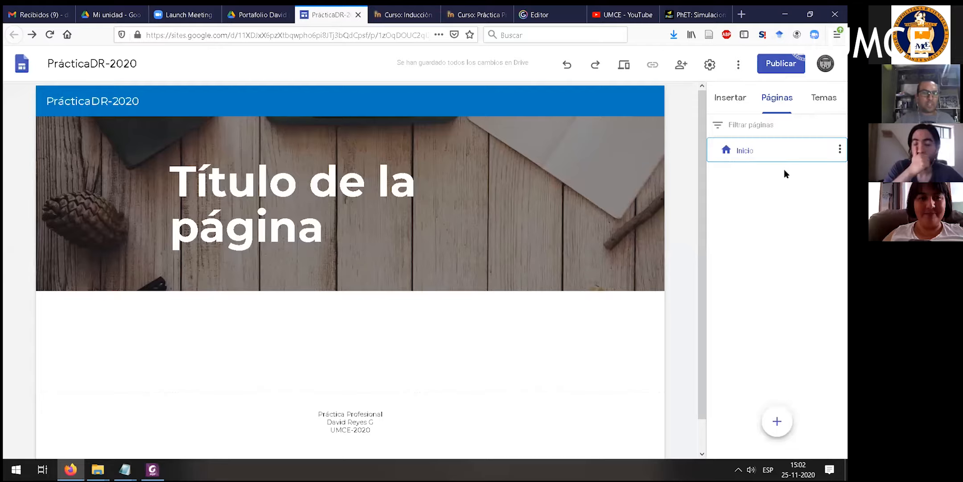
- Rename the Inicio home page to Antecedentes Generales in its page properties
left_click(840, 149)
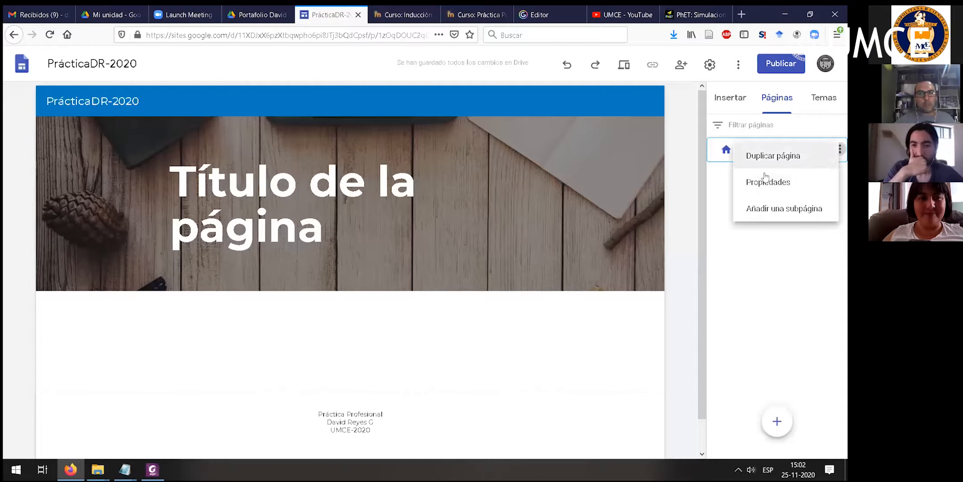
left_click(764, 187)
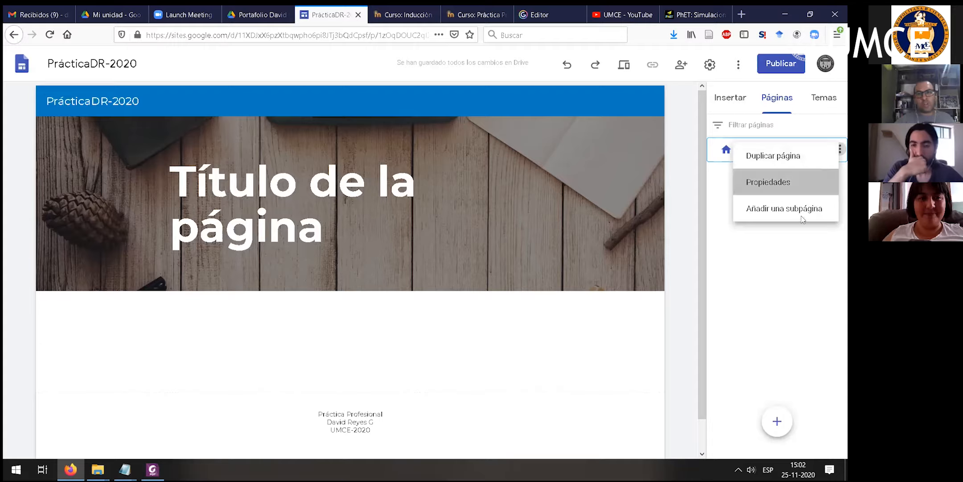
left_click_drag(615, 192, 532, 208)
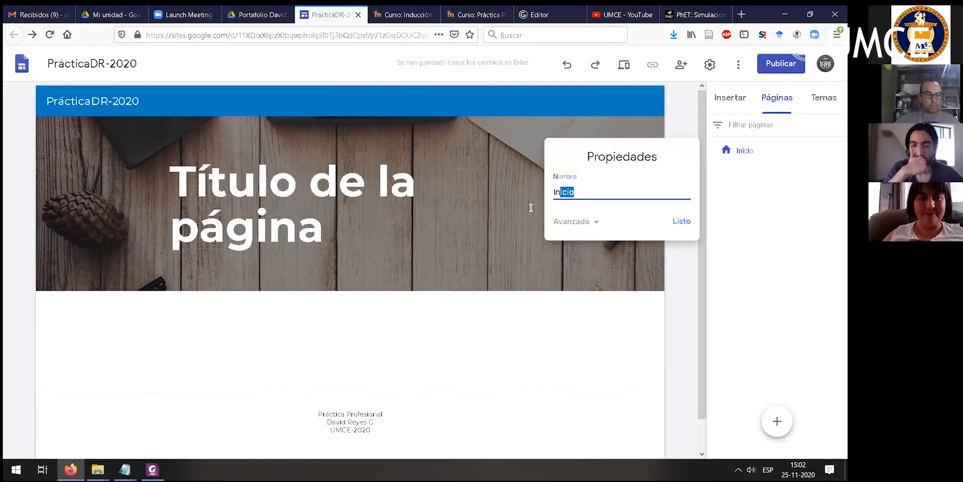
key("ctrl+a")
type("Anr")
key("BackSpace")
type("tecedentes Generales")
left_click(530, 207)
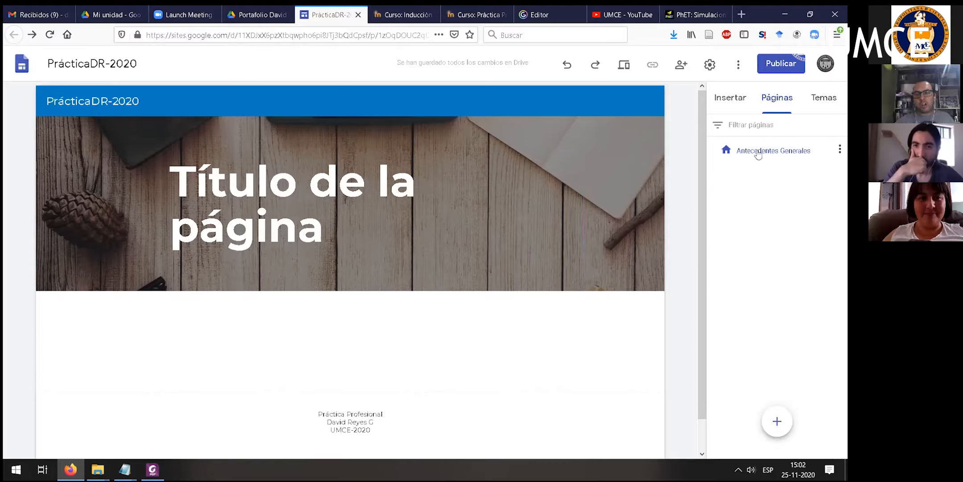
- Widen the header's title text box so that Título de la página fits on one line
left_click(299, 185)
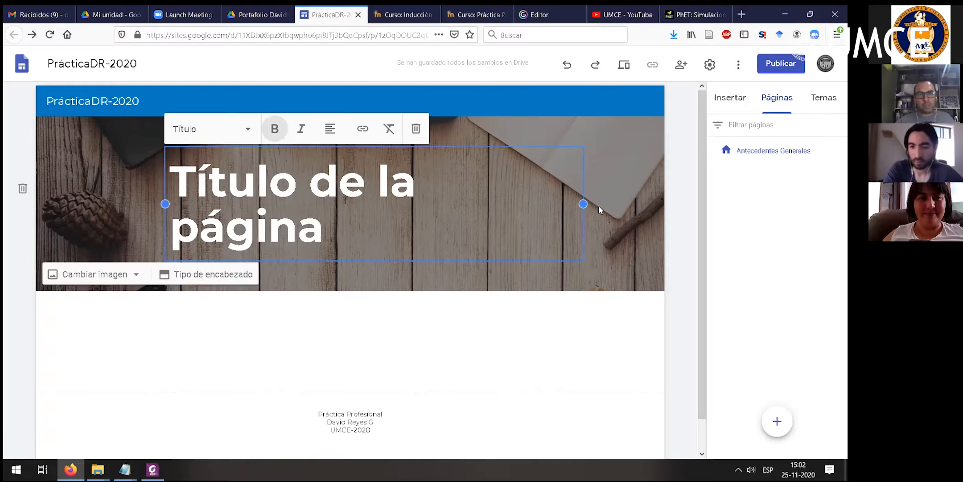
left_click_drag(600, 203, 611, 199)
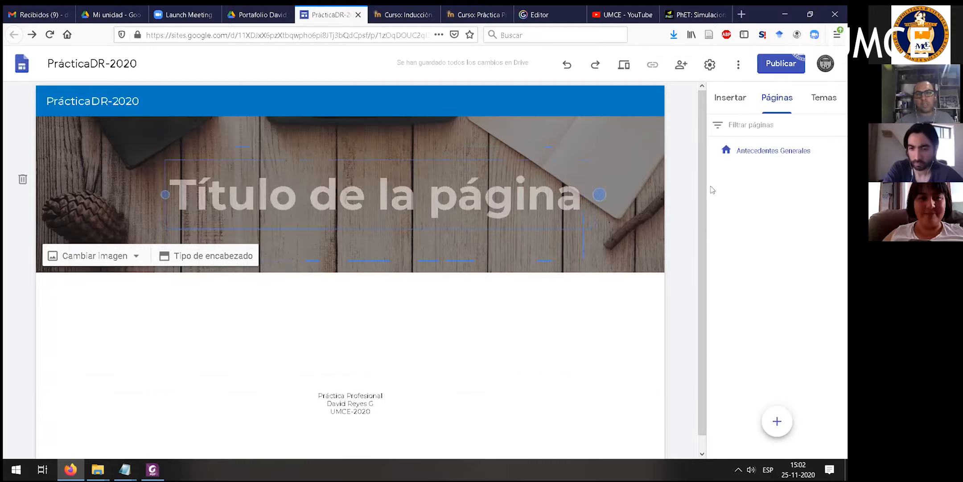
left_click_drag(712, 190, 716, 186)
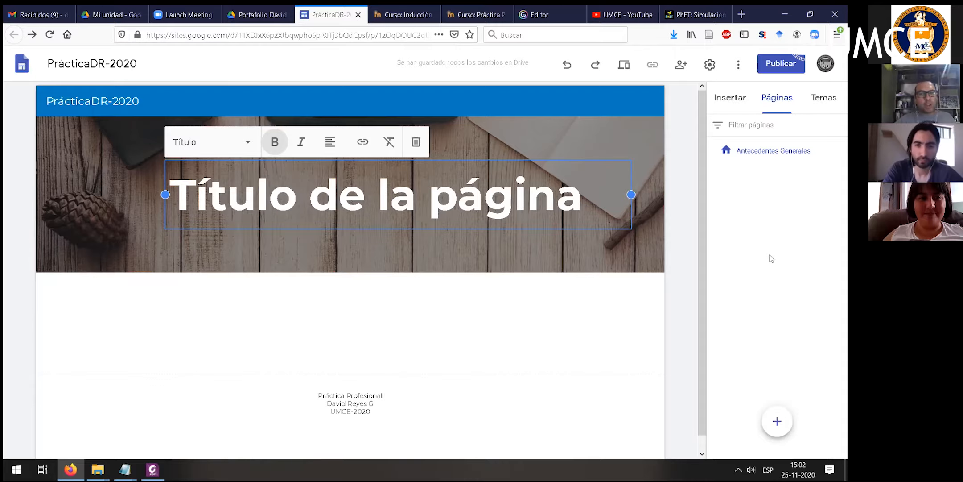
- Check the portfolio guidelines PDF and add a top-level page named Autobiografía to the site
mouse_move(777, 421)
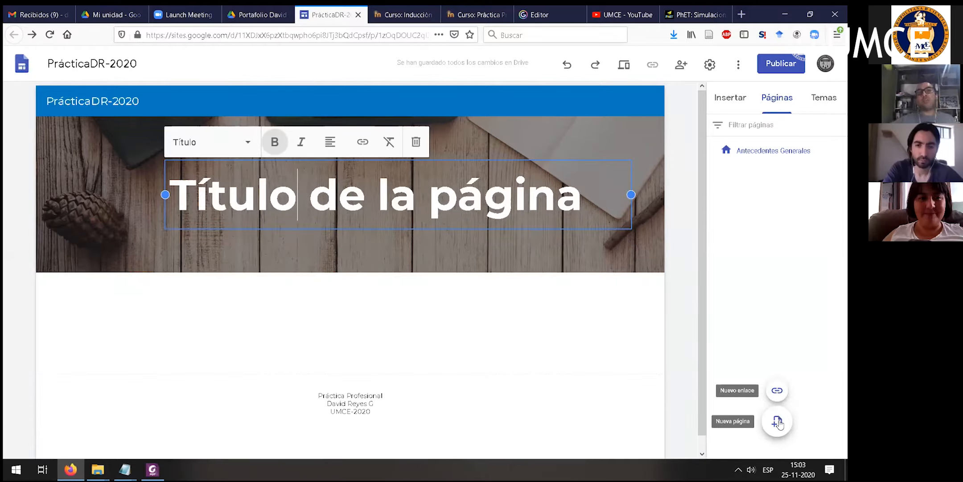
key("alt+Tab")
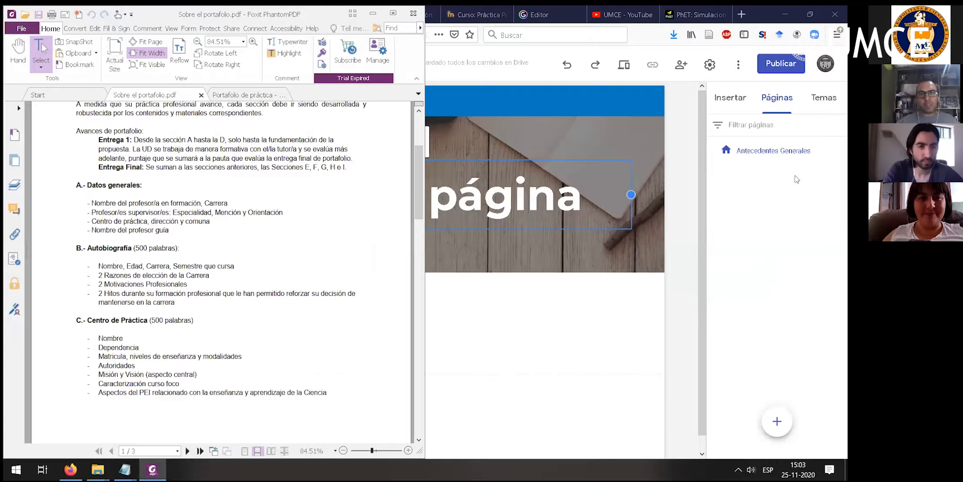
left_click(826, 205)
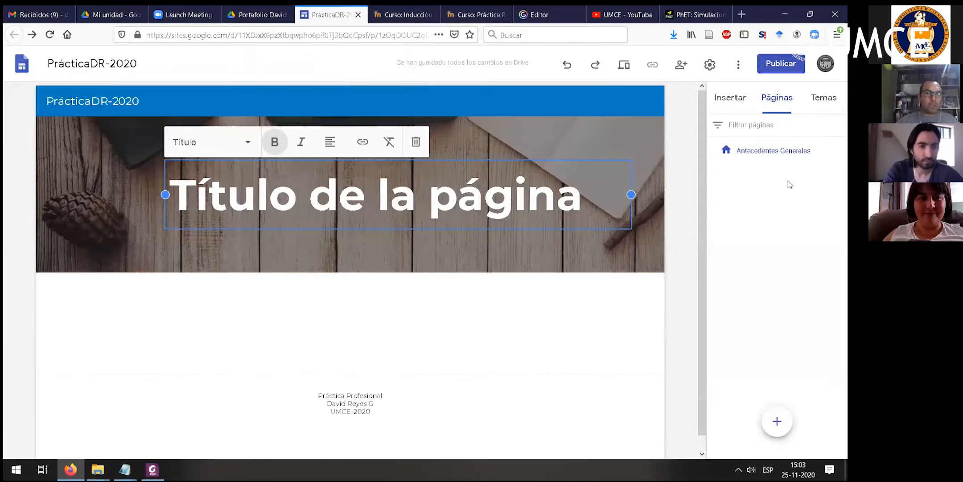
left_click(782, 417)
type("Autobiogr")
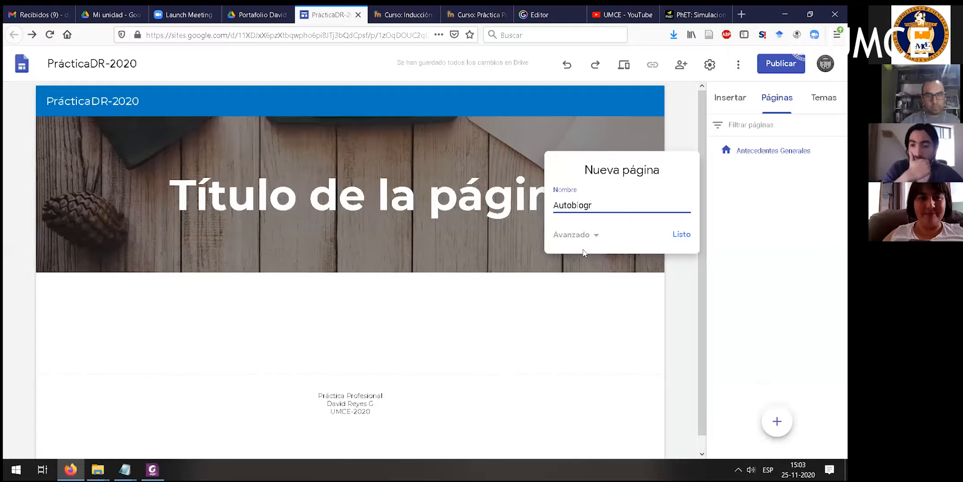
type("afía")
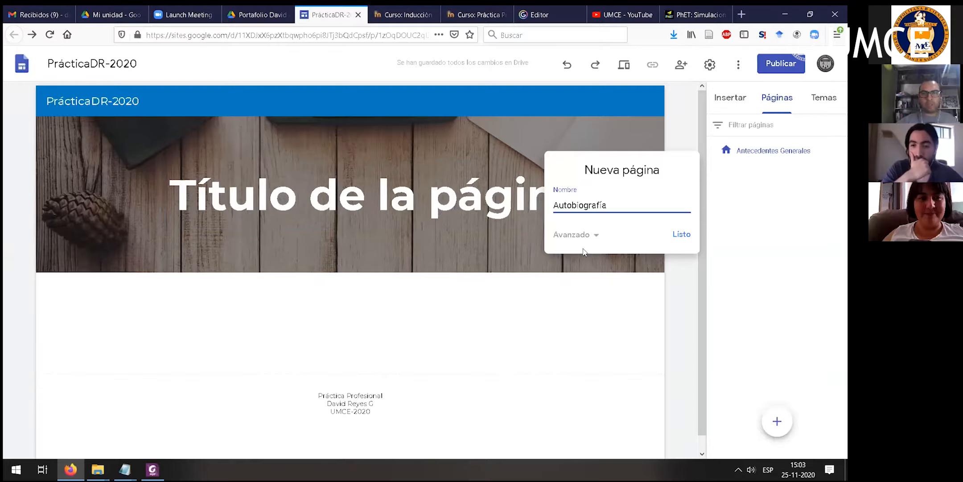
key("Return")
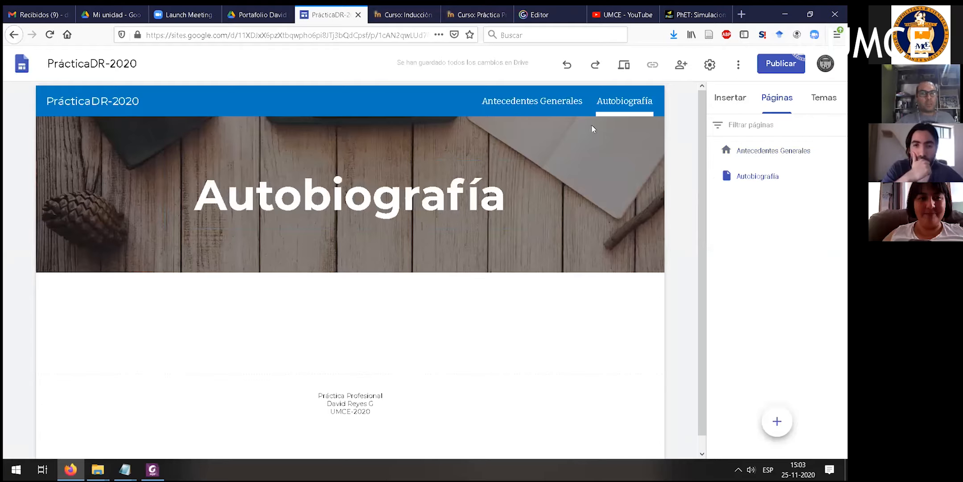
- Switch back and forth between the Antecedentes Generales and Autobiografía pages to check the site navigation
left_click(550, 106)
left_click(600, 108)
left_click(564, 110)
left_click(635, 105)
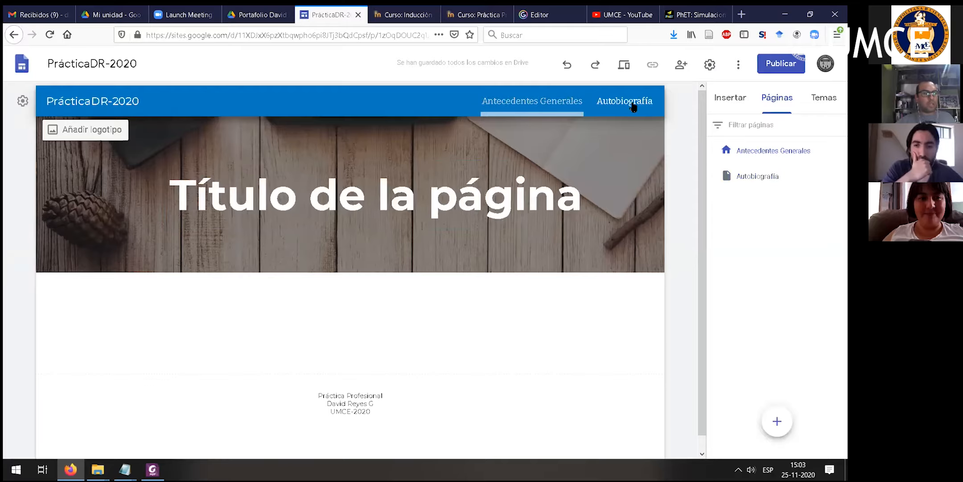
left_click(540, 107)
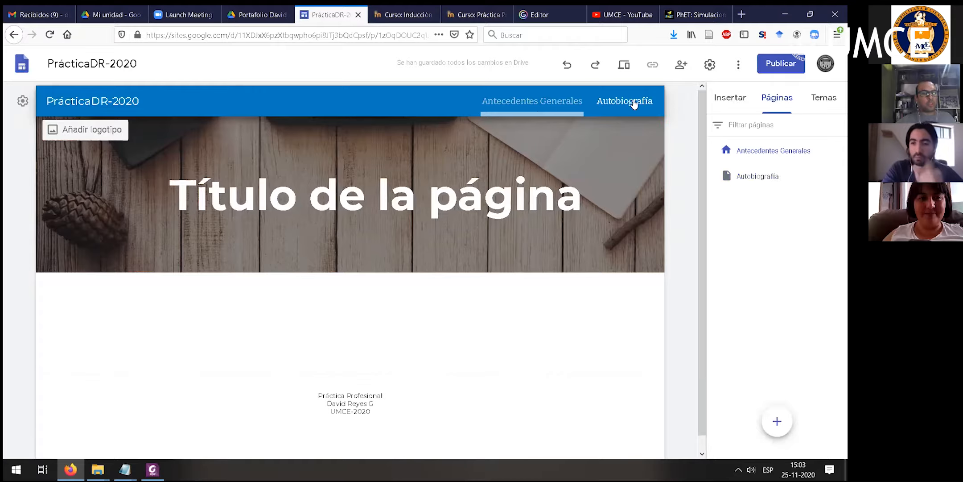
left_click(624, 103)
left_click(557, 106)
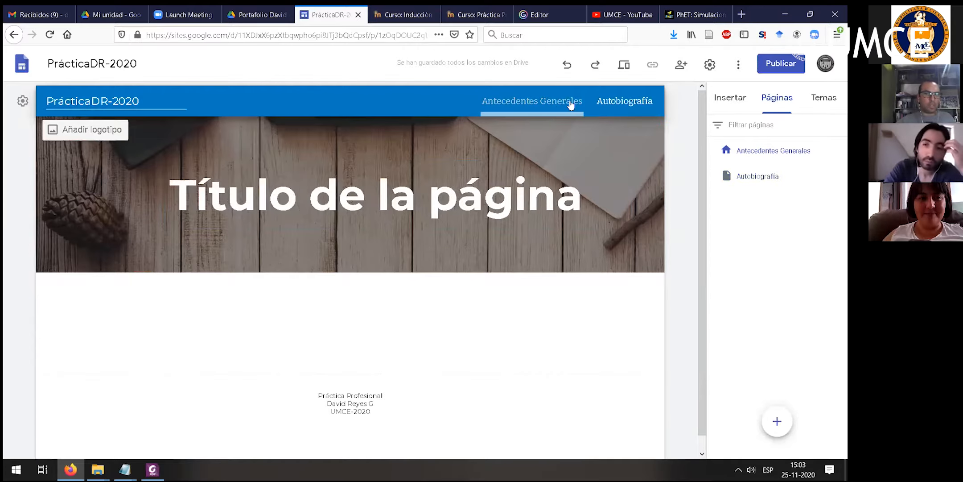
left_click(626, 104)
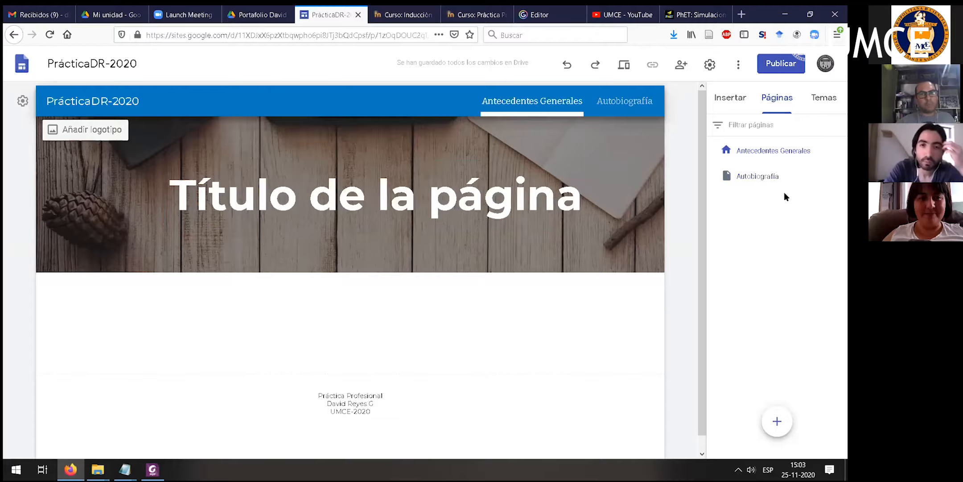
- Replace the top-level Autobiografía page with a subpage of the same name under Antecedentes Generales
left_click(841, 176)
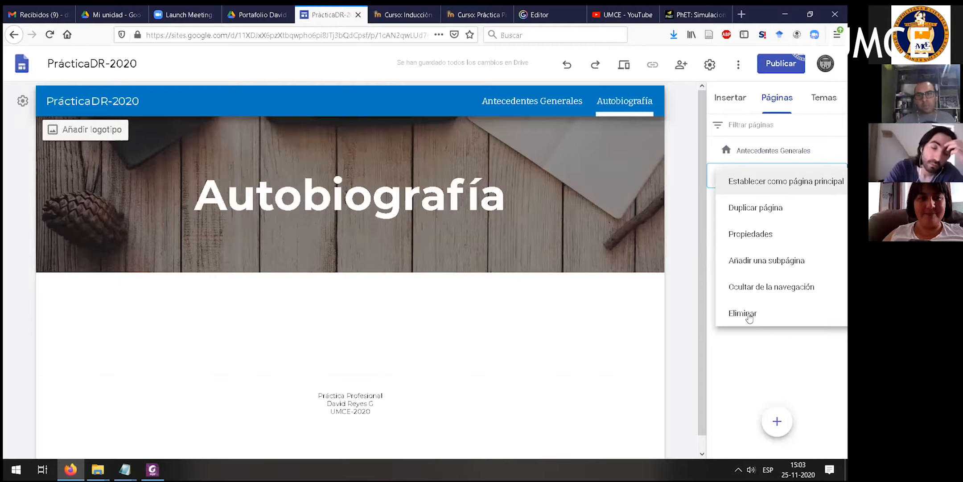
left_click(793, 313)
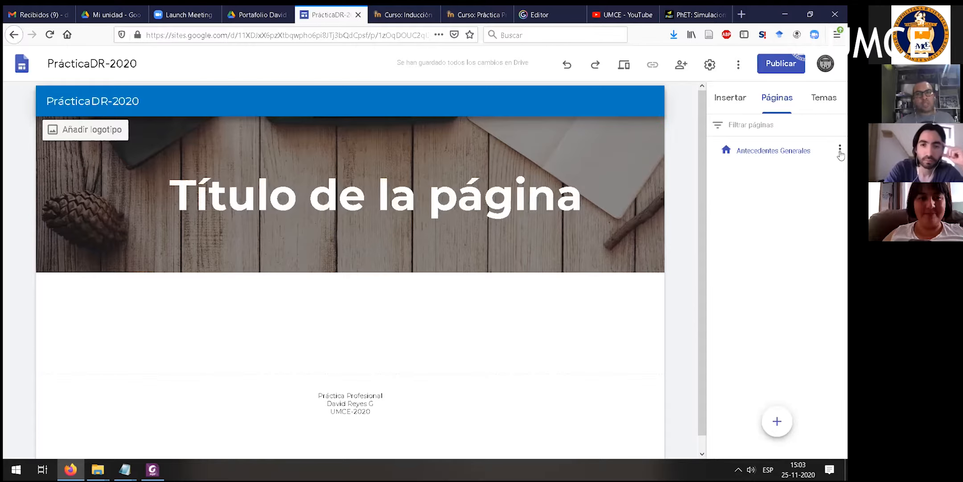
left_click(839, 149)
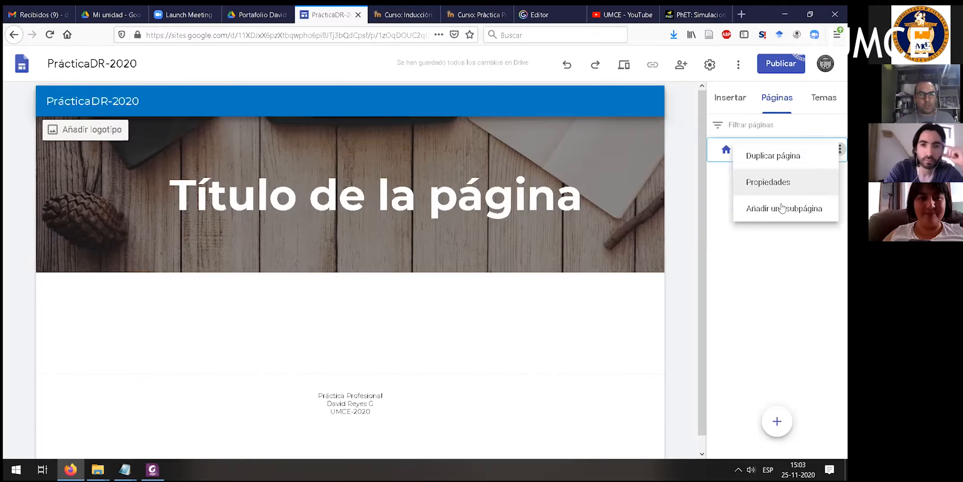
left_click(781, 205)
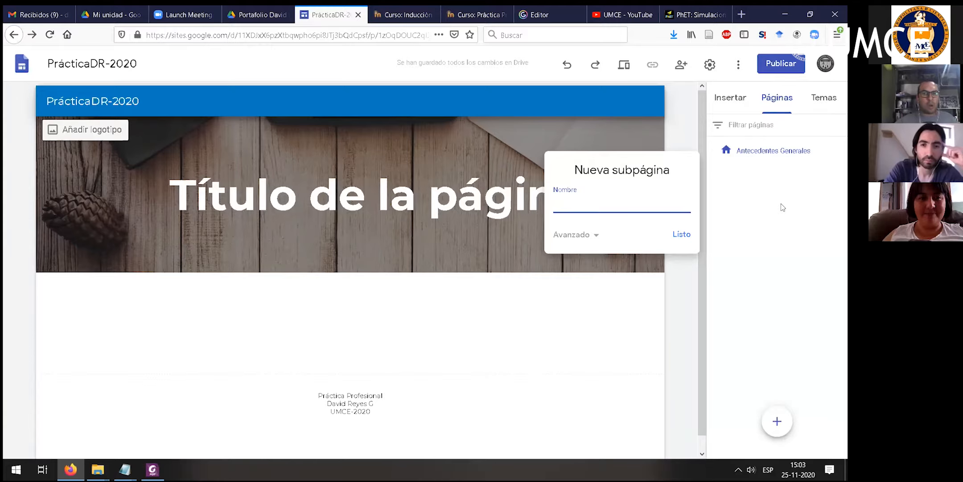
type("Autobiografía")
key("Return")
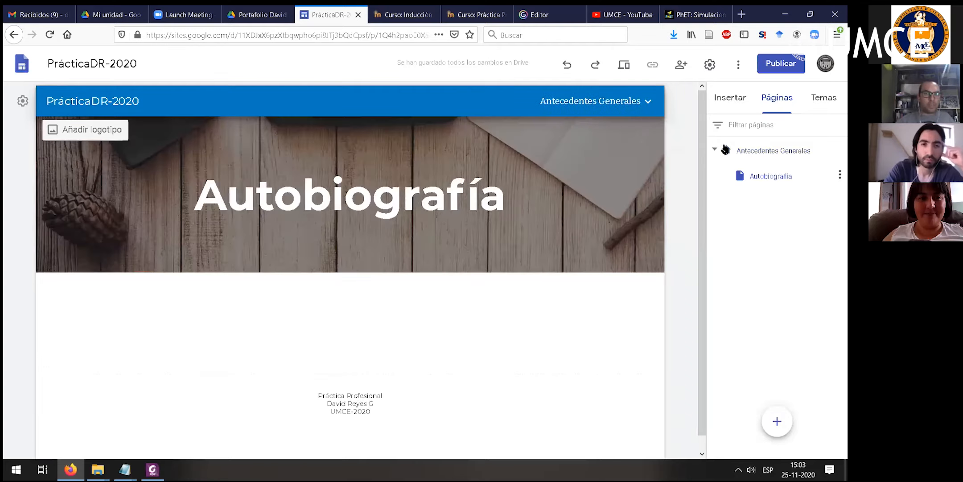
left_click(714, 149)
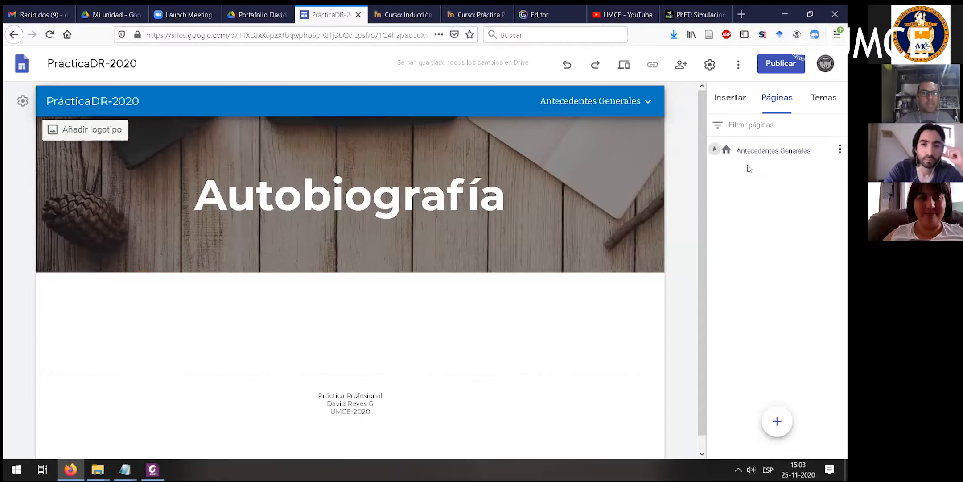
left_click(714, 149)
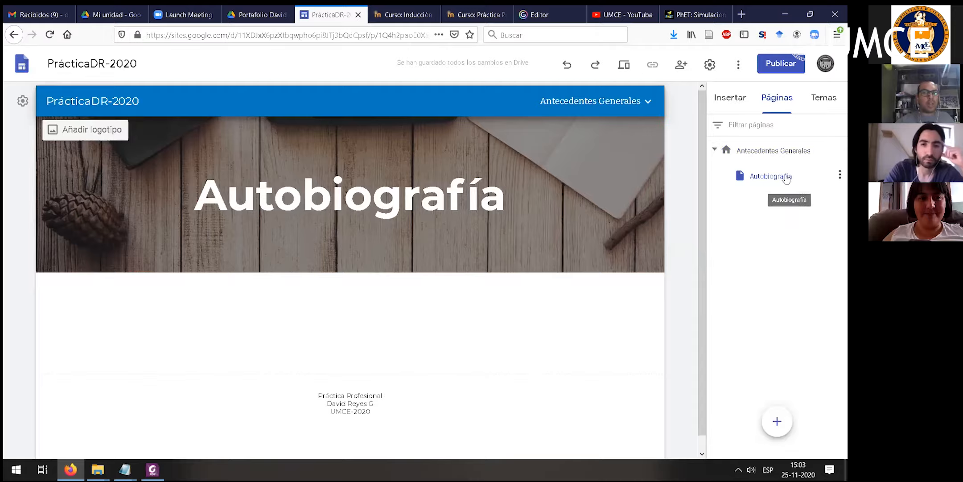
left_click(760, 145)
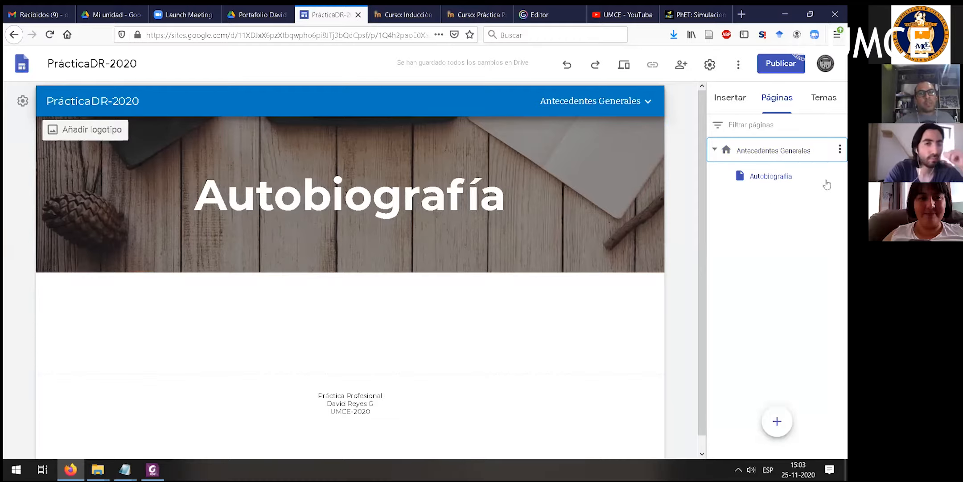
double_click(791, 153)
left_click(781, 296)
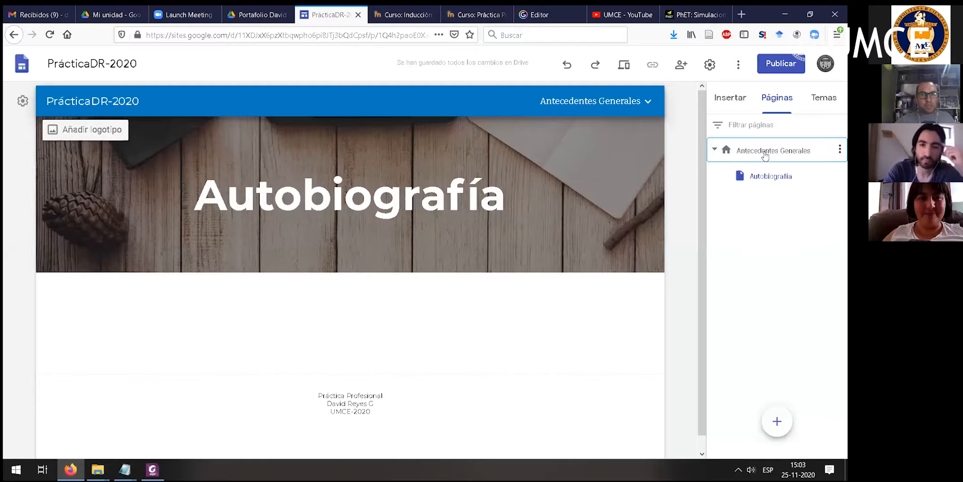
double_click(765, 152)
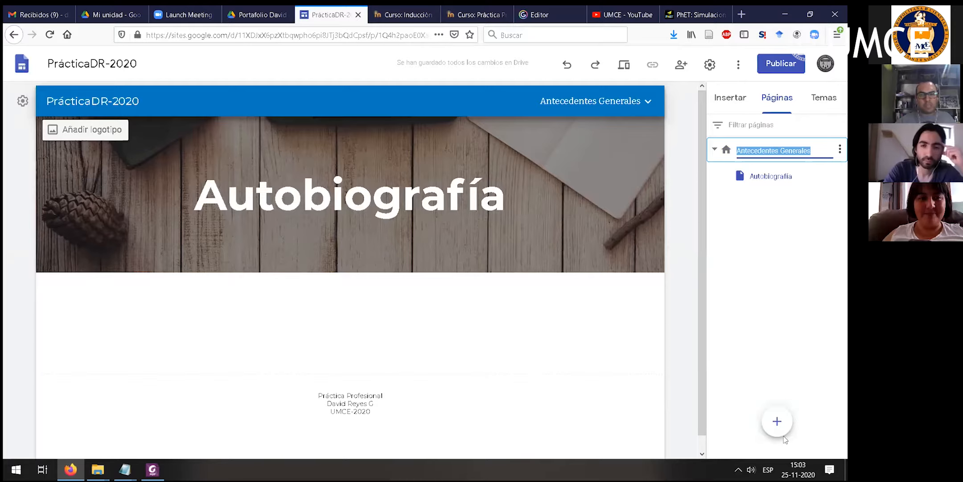
- Add a new top-level page named Diagnóstico to the site
left_click(777, 421)
type("Diagnóstico")
key("Return")
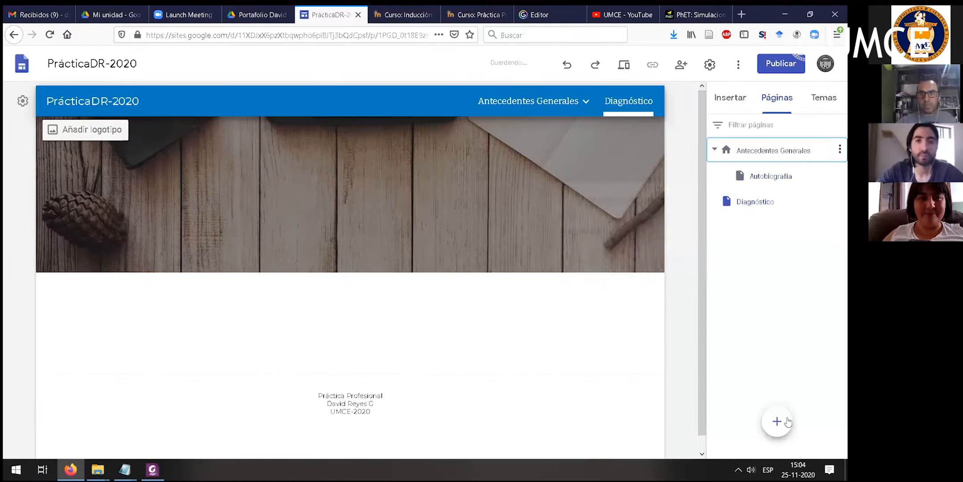
- Collapse the Antecedentes Generales page group and add a subpage named Orientación under Diagnóstico
left_click(713, 150)
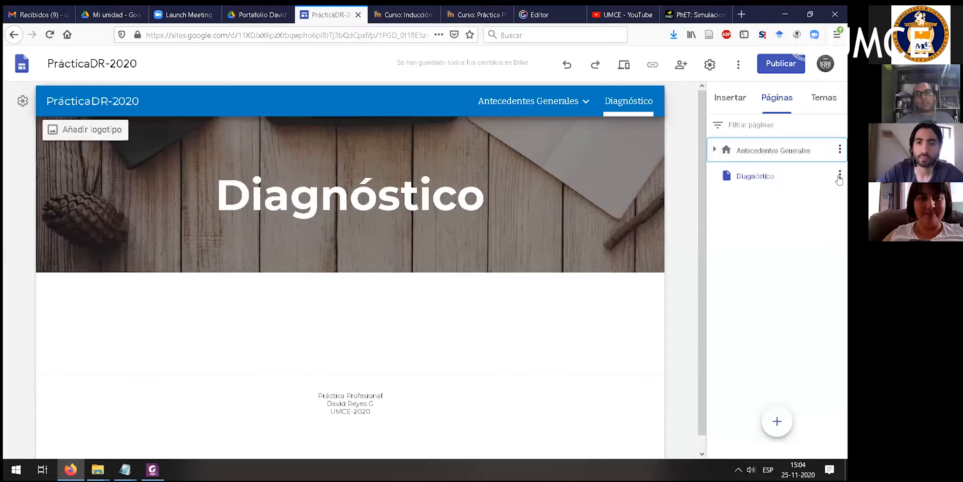
left_click(841, 178)
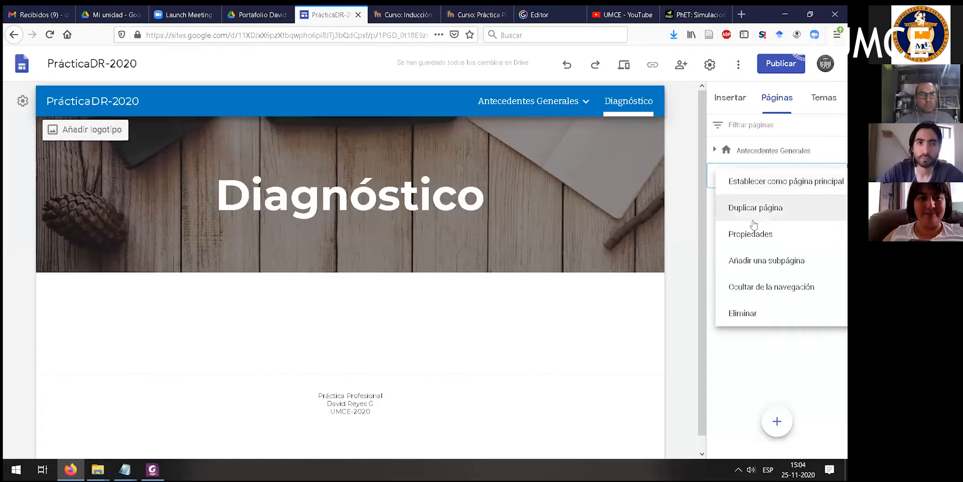
left_click(755, 260)
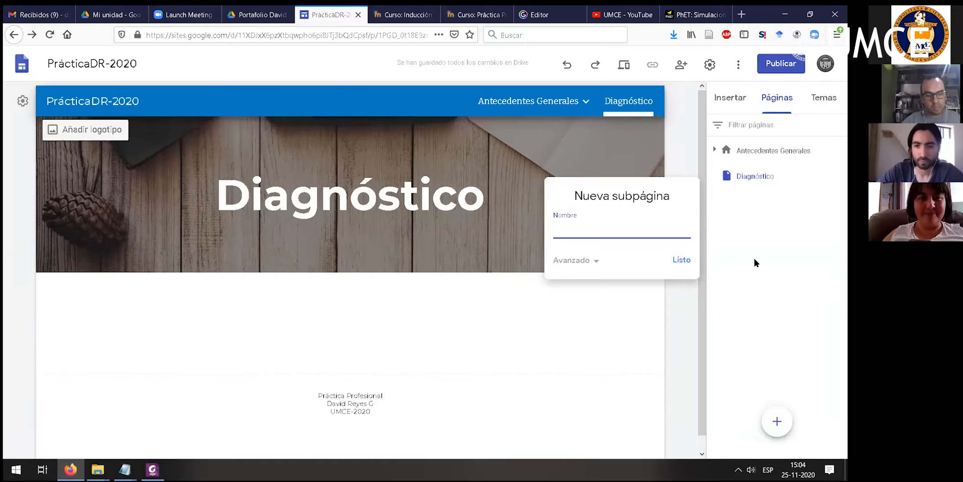
type("Orientación")
key("Return")
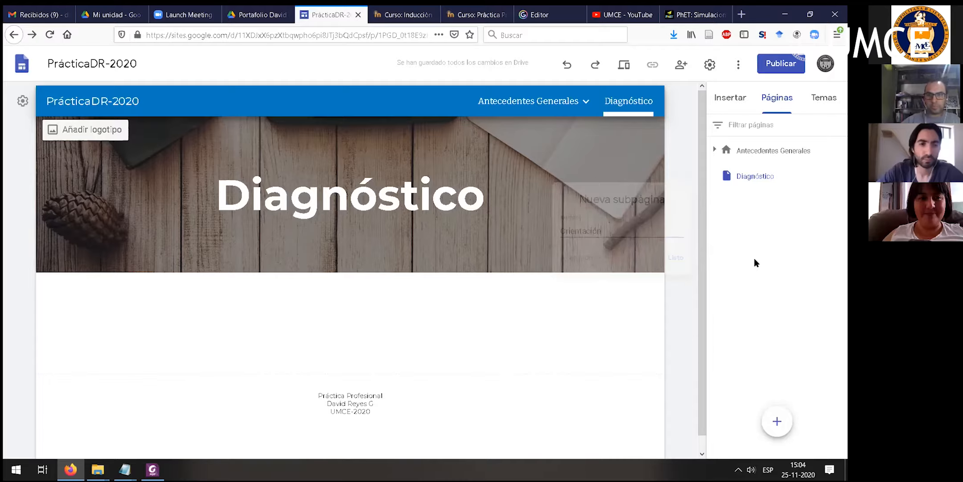
- Add a second subpage named Especialidad under Diagnóstico
left_click(840, 178)
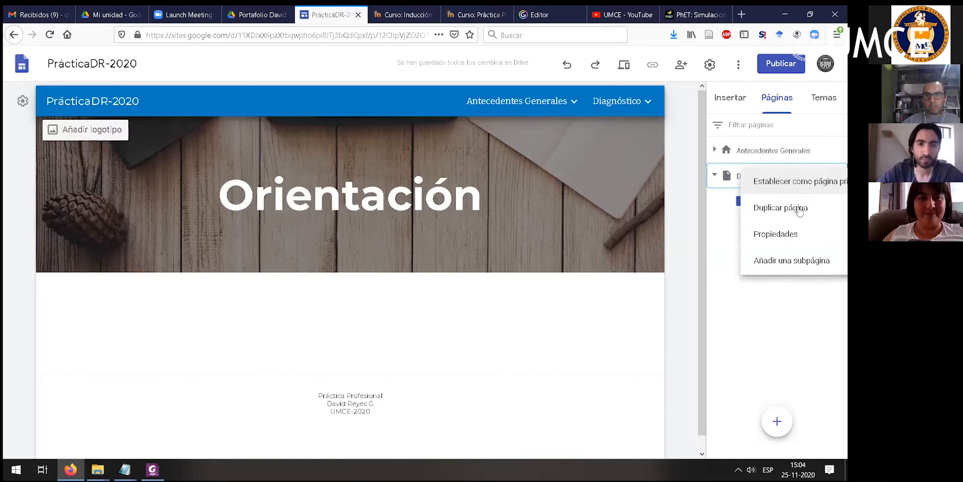
left_click(767, 263)
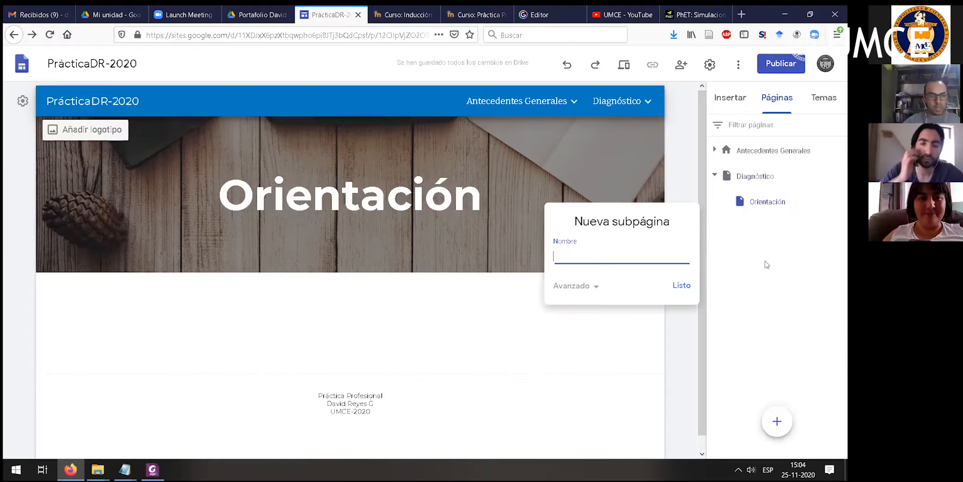
type("Especialidad")
key("Return")
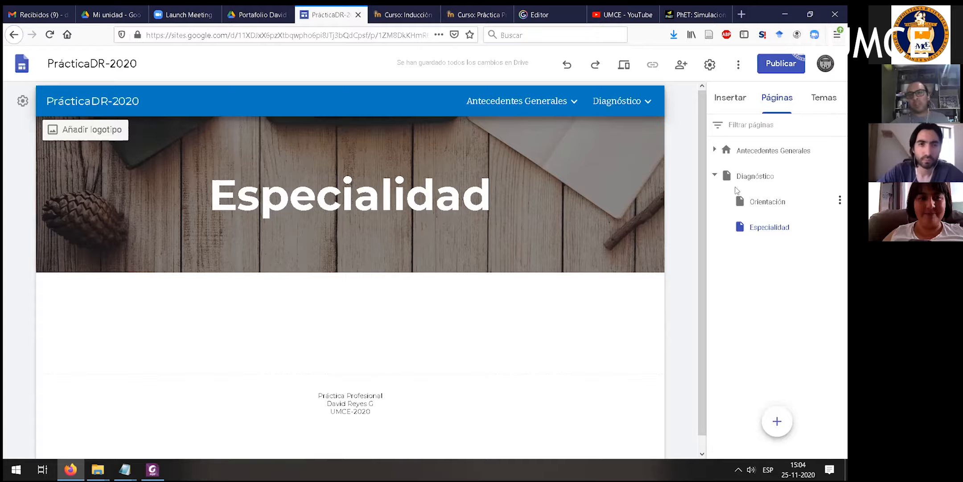
- Collapse the Diagnóstico page group and test the site's navigation by opening the Autobiografía, Especialidad and Orientación subpages
left_click(715, 176)
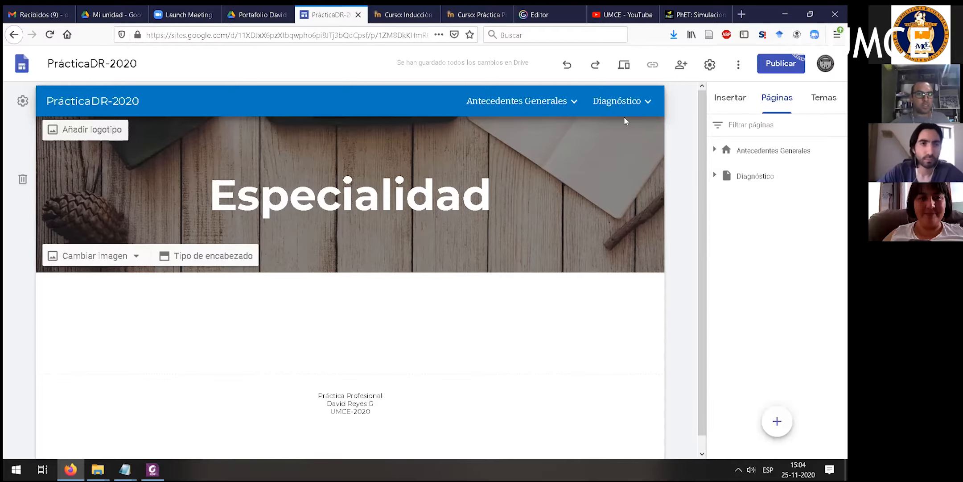
mouse_move(571, 99)
left_click(502, 137)
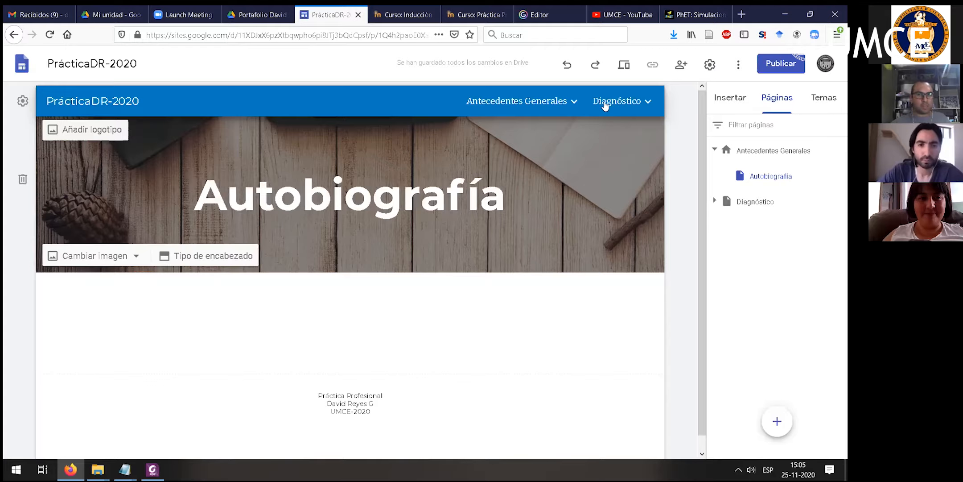
mouse_move(605, 105)
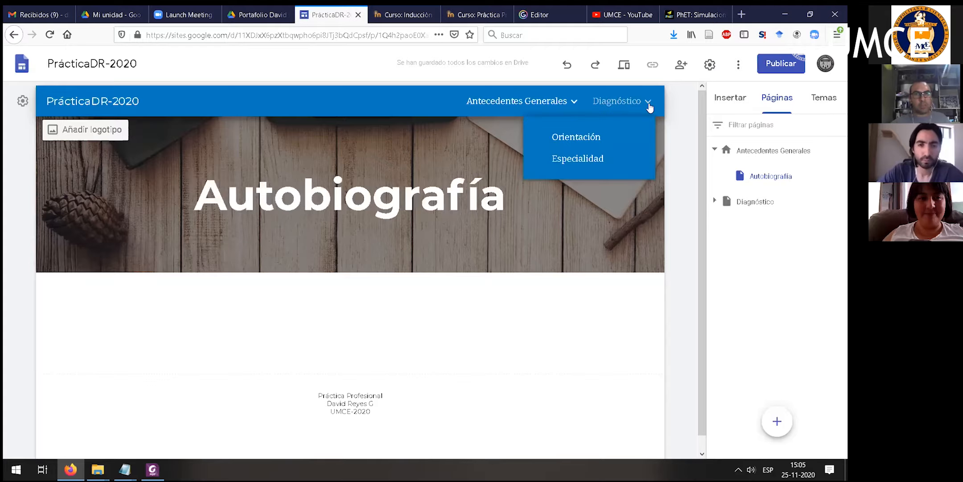
left_click(574, 161)
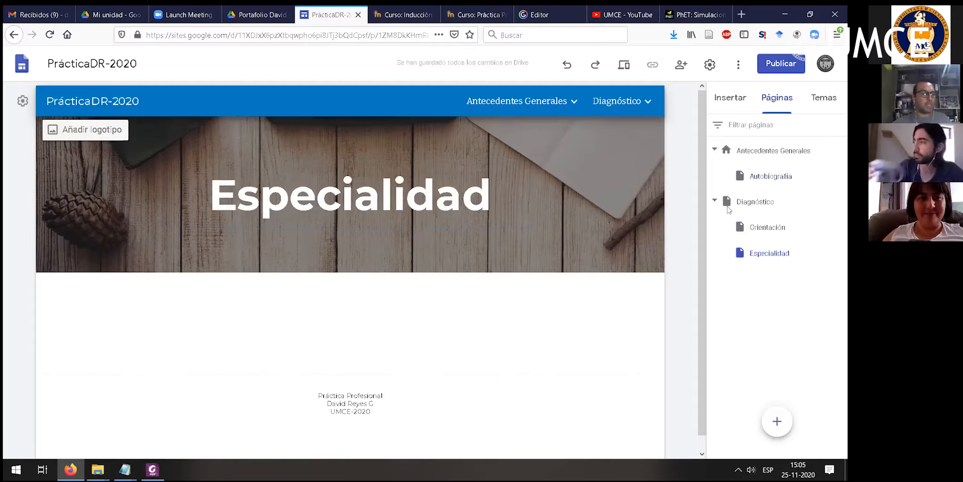
left_click(578, 137)
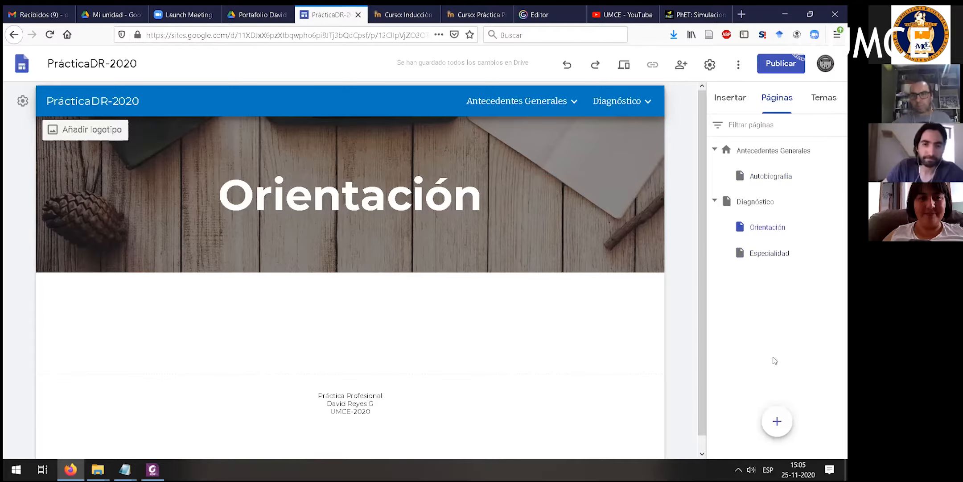
- Consult the planning section of the portfolio guidelines PDF and add a new top-level page named Planificaciones to the site
mouse_move(778, 425)
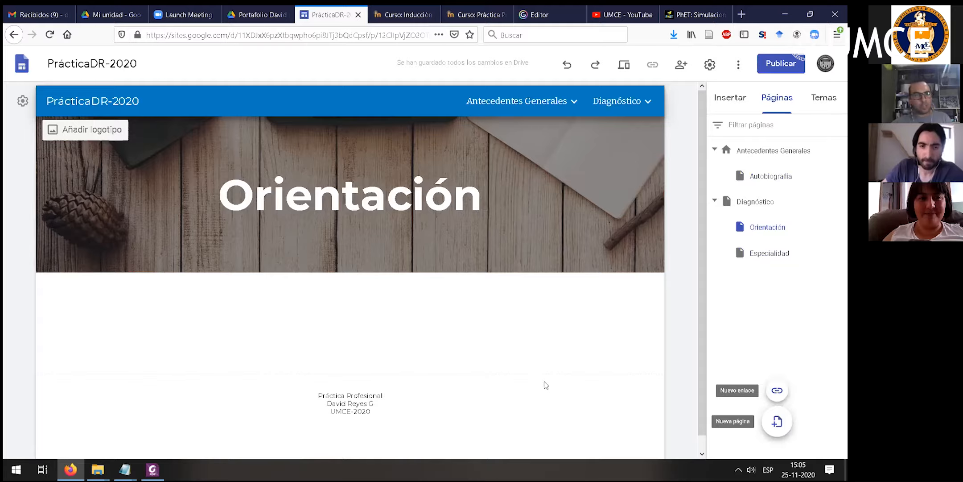
key("alt+Tab")
scroll(225, 289, "down", 6)
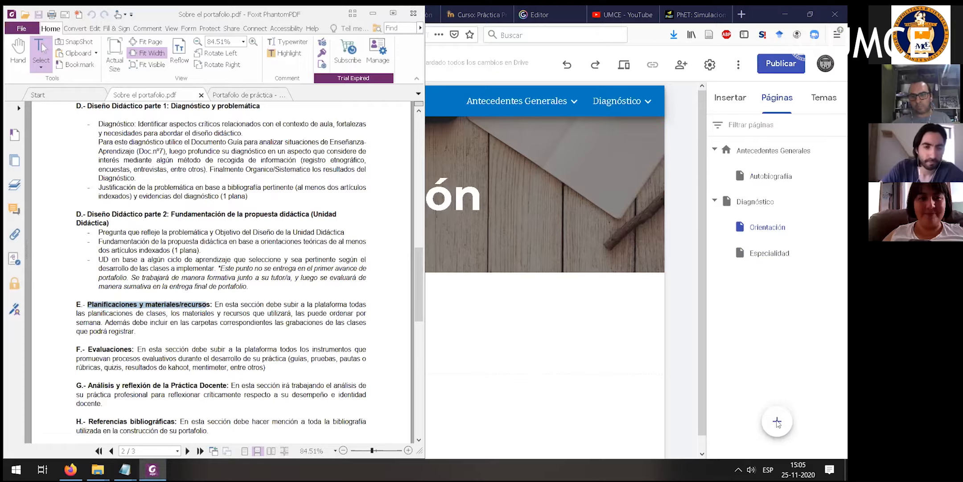
left_click(774, 386)
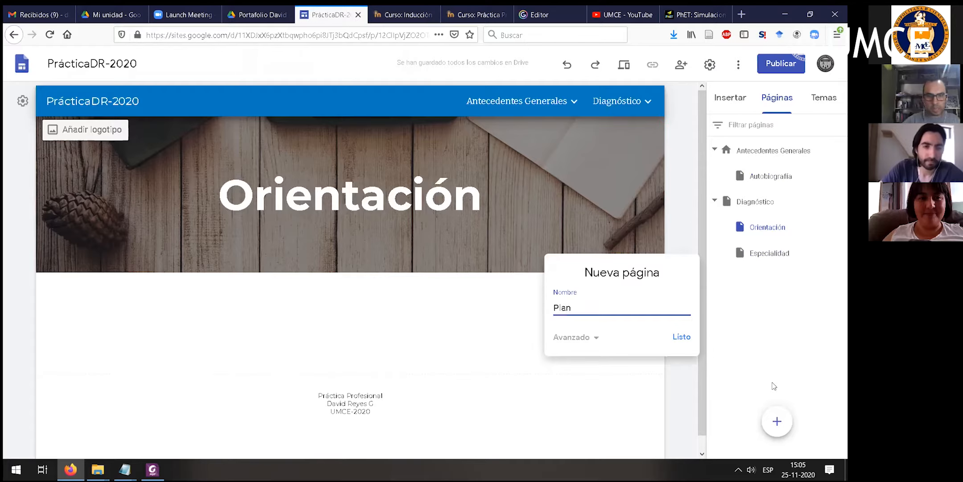
type("Planificaciones")
key("Return")
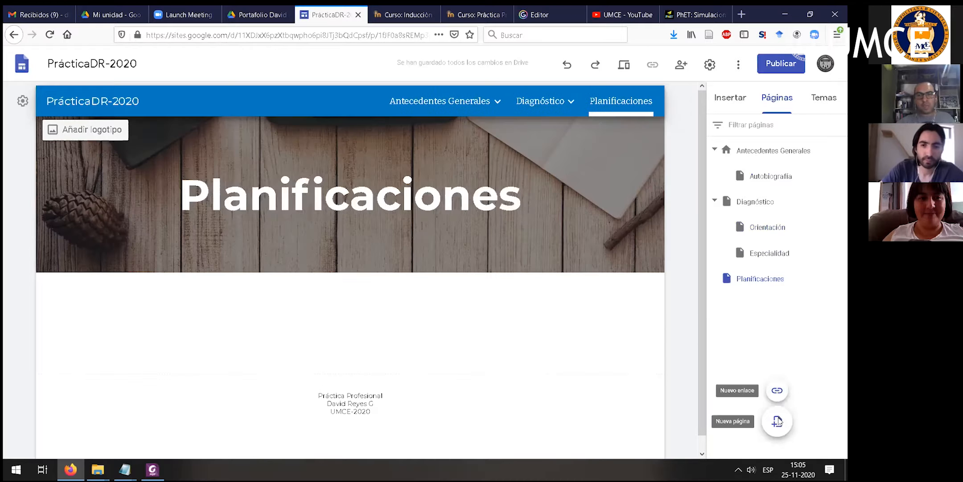
- Add another top-level page named Bibliografía to the site
left_click(780, 420)
type("Referencias")
key("BackSpace")
key("BackSpace")
key("ctrl+BackSpace")
type("Bibliografía")
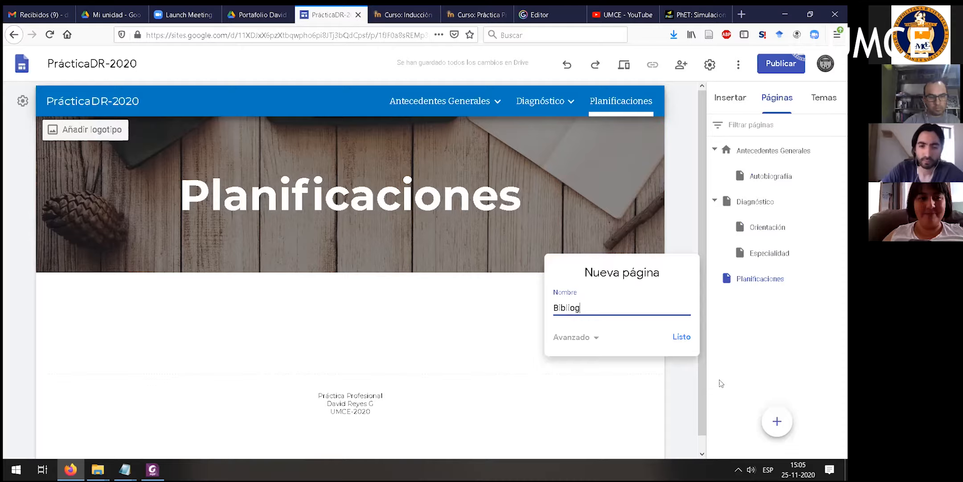
key("Return")
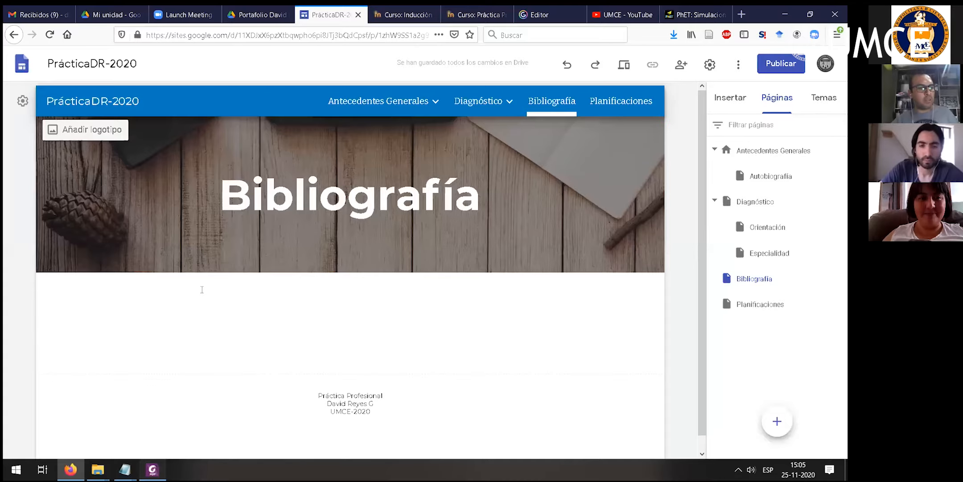
- Switch to the guidelines PDF, review the sections from Evaluaciones to Pautas de Desempeño, and return to the site editor
key("alt+Tab")
scroll(200, 293, "down", 3)
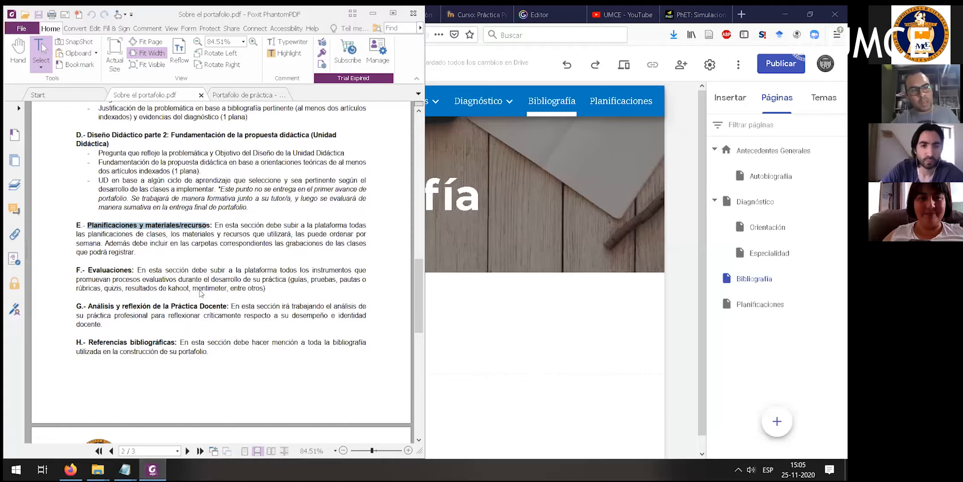
left_click_drag(88, 270, 261, 266)
scroll(130, 310, "down", 1)
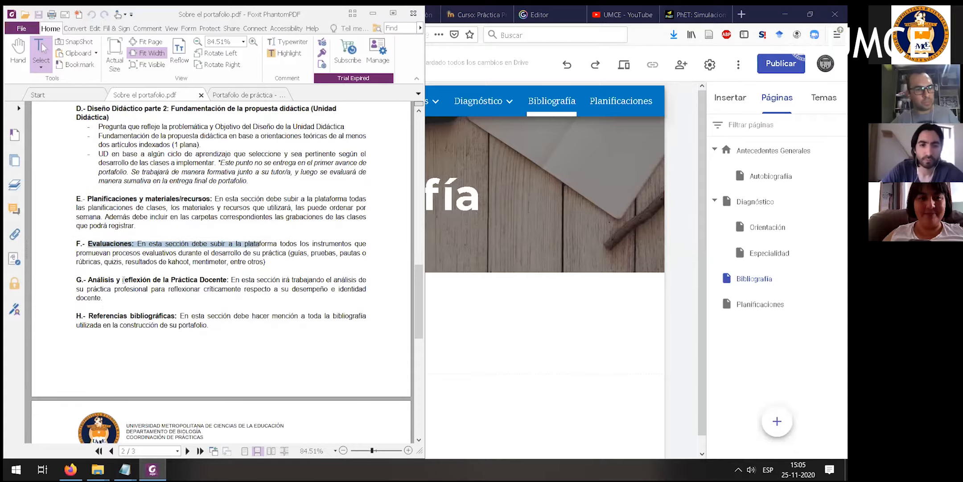
left_click_drag(88, 281, 222, 291)
left_click_drag(89, 263, 163, 273)
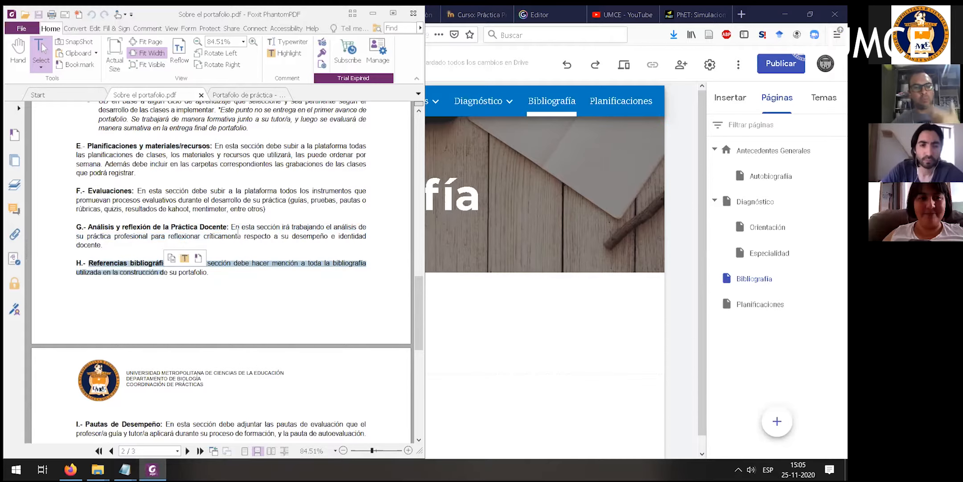
scroll(228, 251, "down", 1)
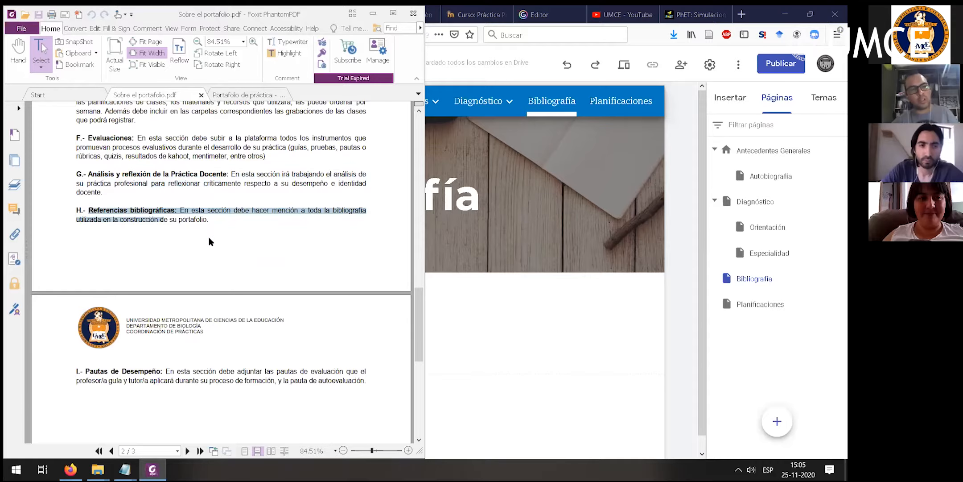
scroll(274, 215, "up", 1)
scroll(276, 218, "up", 1)
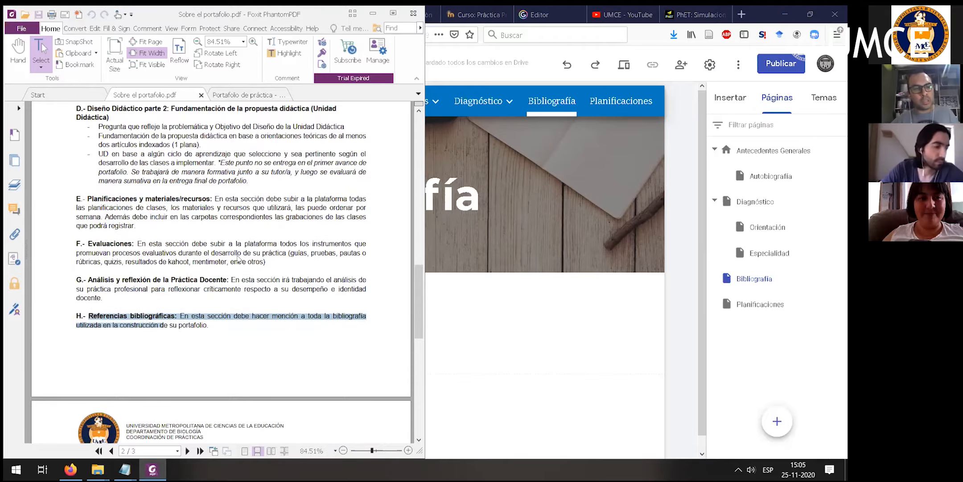
scroll(276, 218, "down", 3)
left_click(86, 345)
left_click_drag(86, 345, 185, 347)
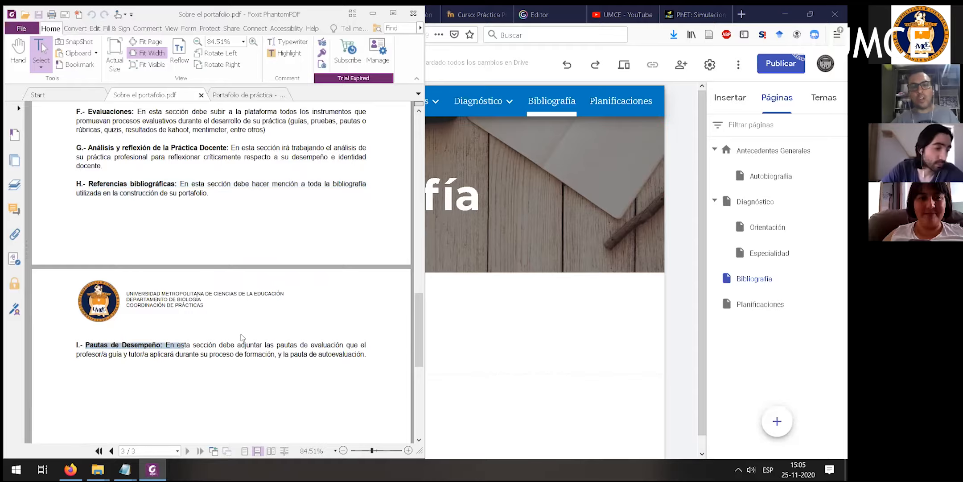
scroll(206, 247, "up", 2)
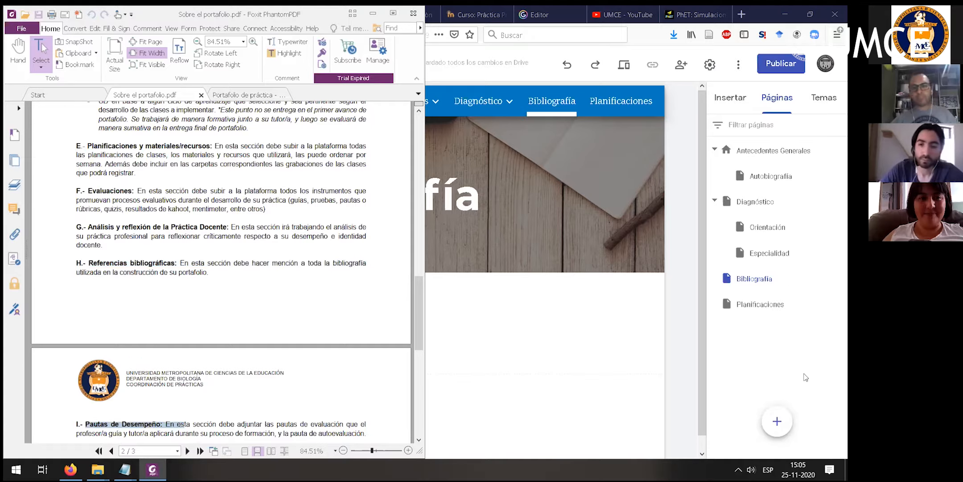
left_click(536, 253)
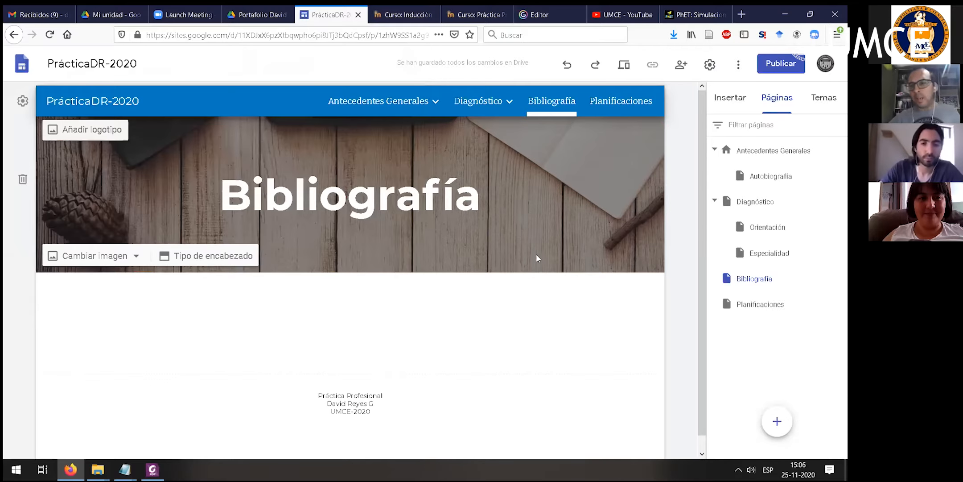
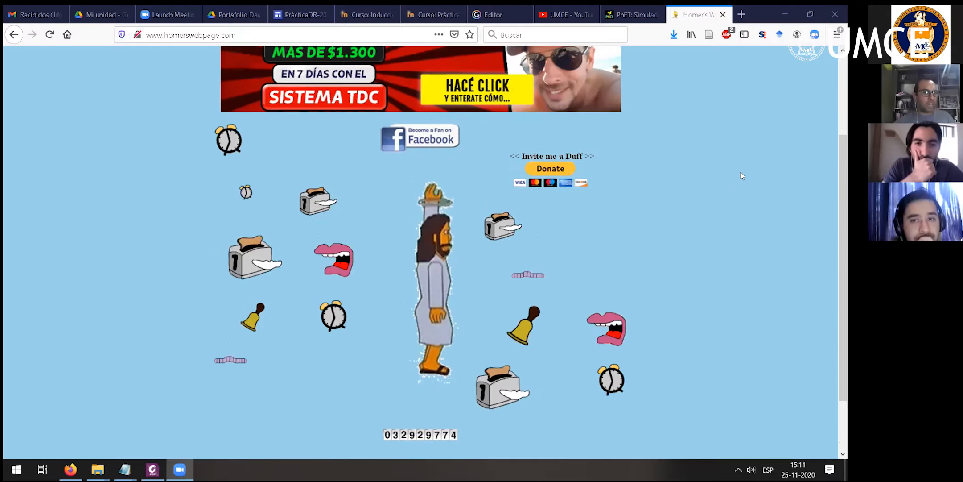
scroll(714, 142, "up", 3)
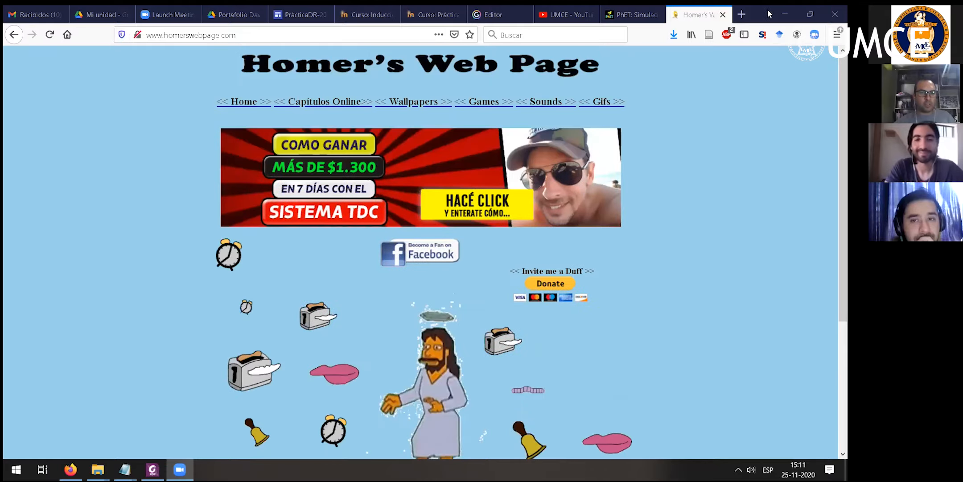
- Look over the Homer's Web Page example site, close it and return to the site editor
scroll(728, 16, "down", 4)
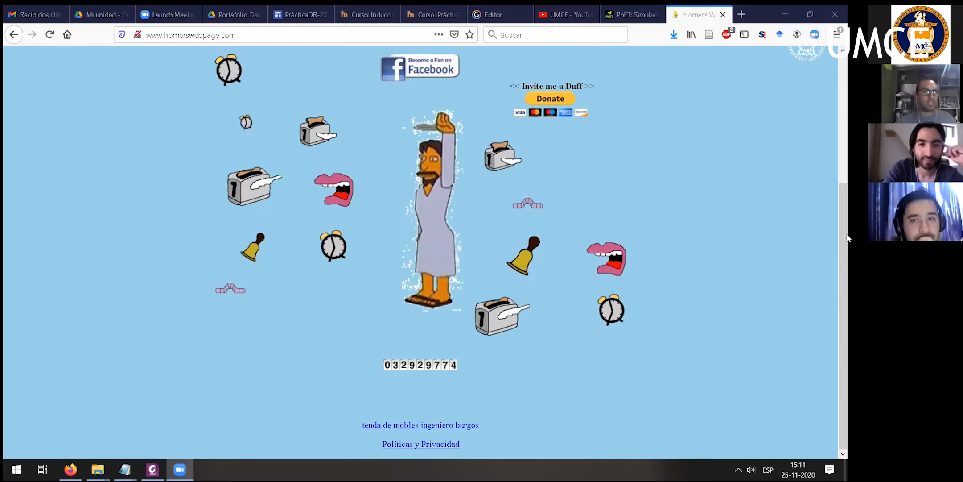
scroll(849, 16, "up", 3)
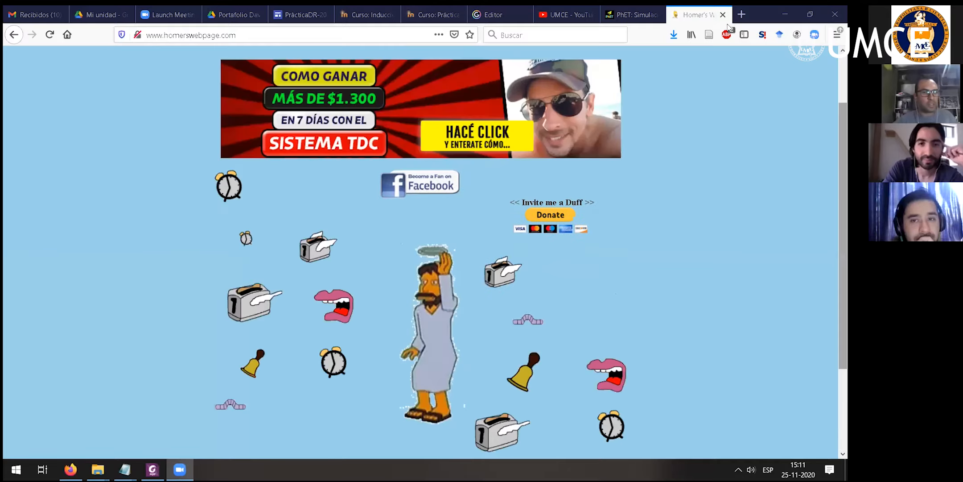
scroll(506, 383, "down", 3)
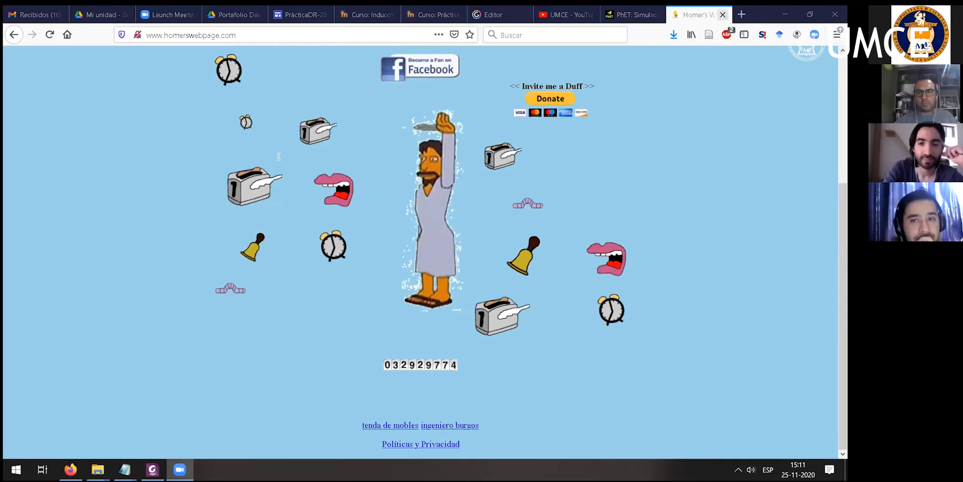
key("ctrl+w")
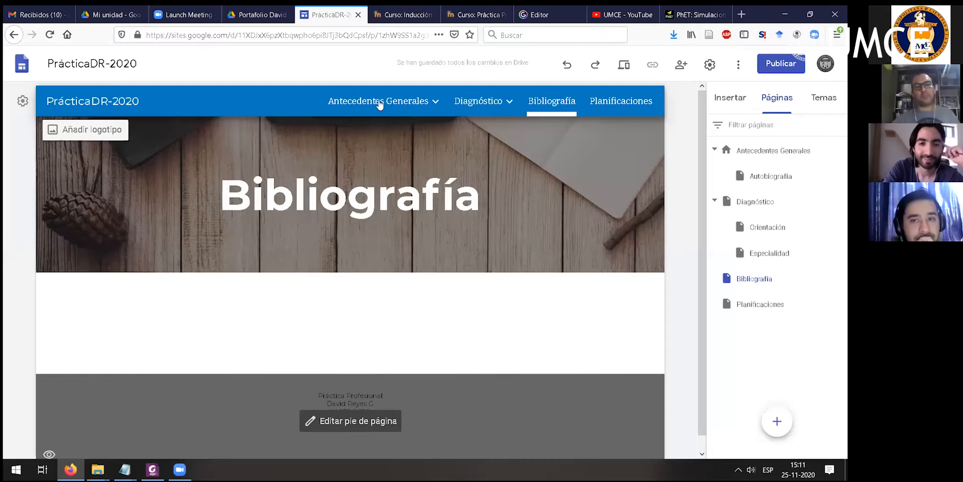
- Open the Antecedentes Generales page for title editing and consult the Datos generales items in the guidelines PDF
mouse_move(503, 113)
left_click(394, 105)
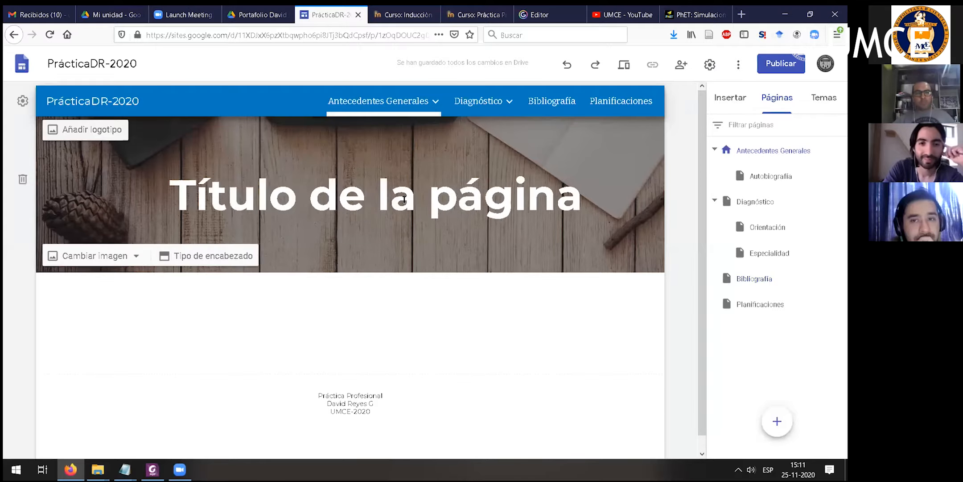
left_click(392, 198)
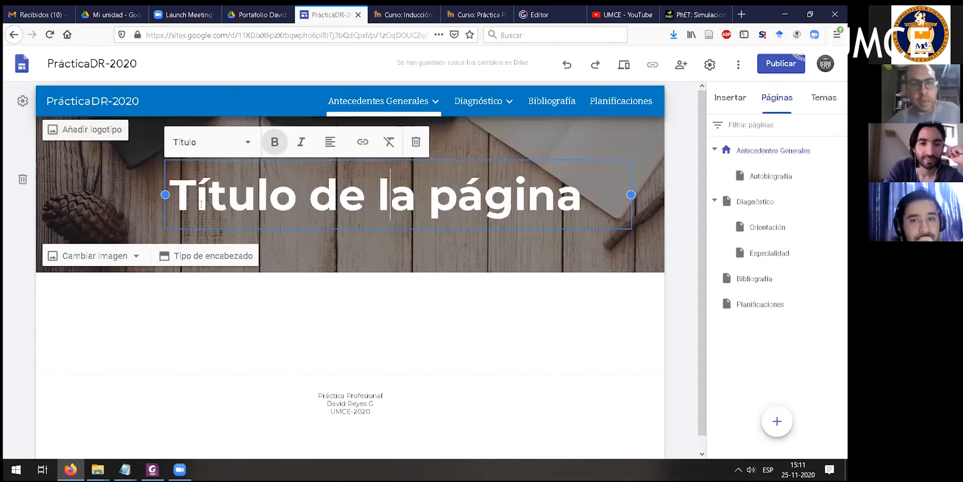
key("ctrl+a")
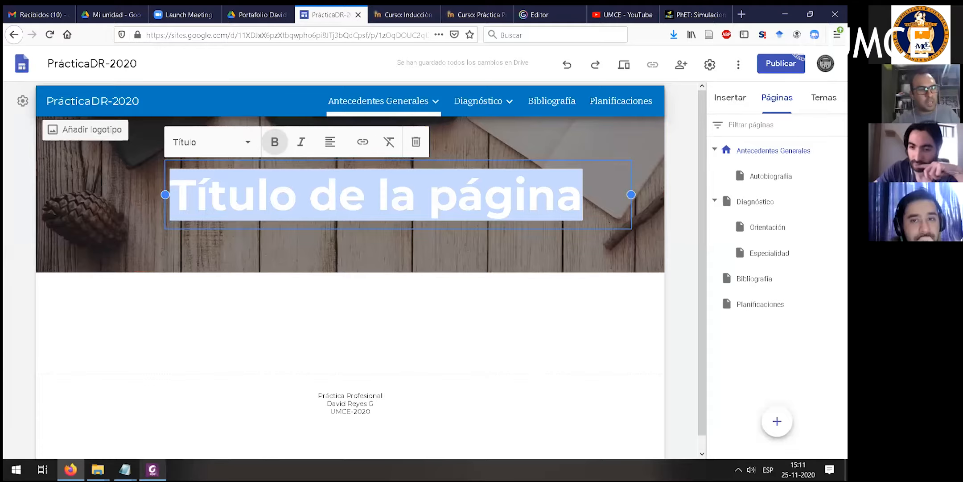
key("alt+Tab")
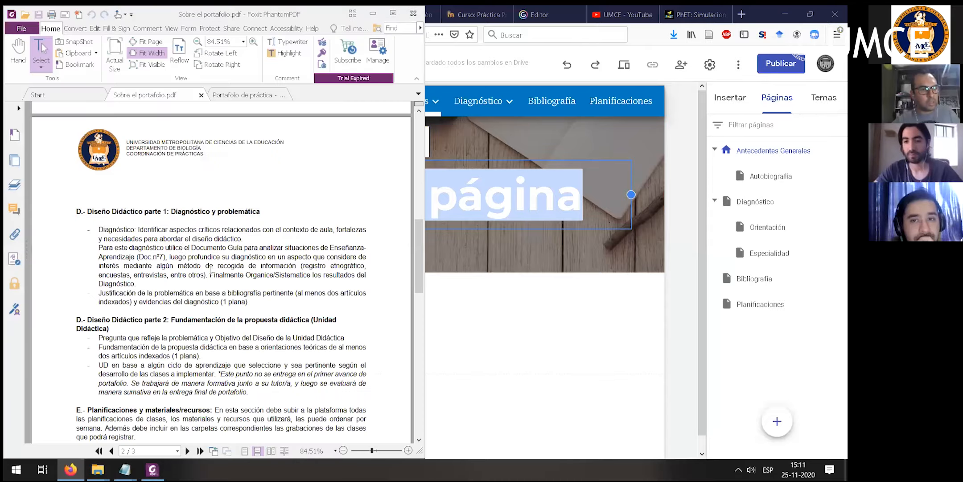
scroll(196, 241, "up", 8)
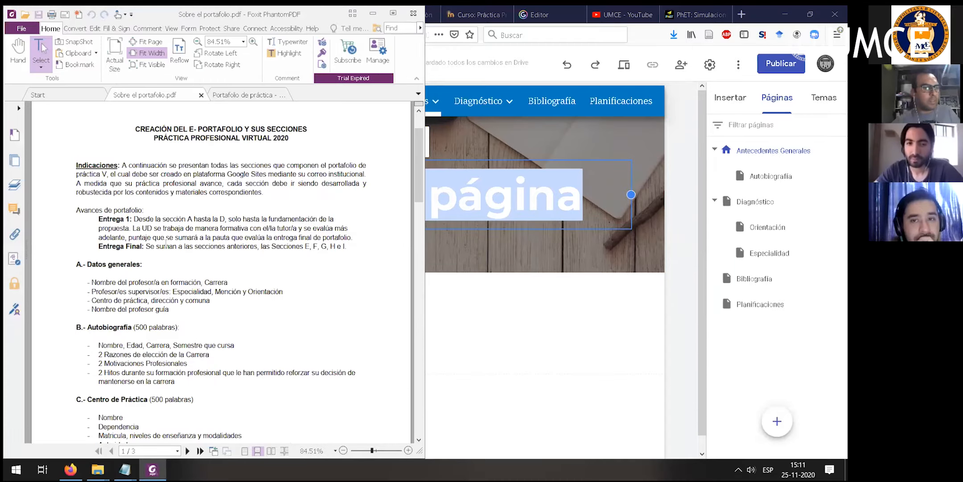
scroll(92, 234, "up", 1)
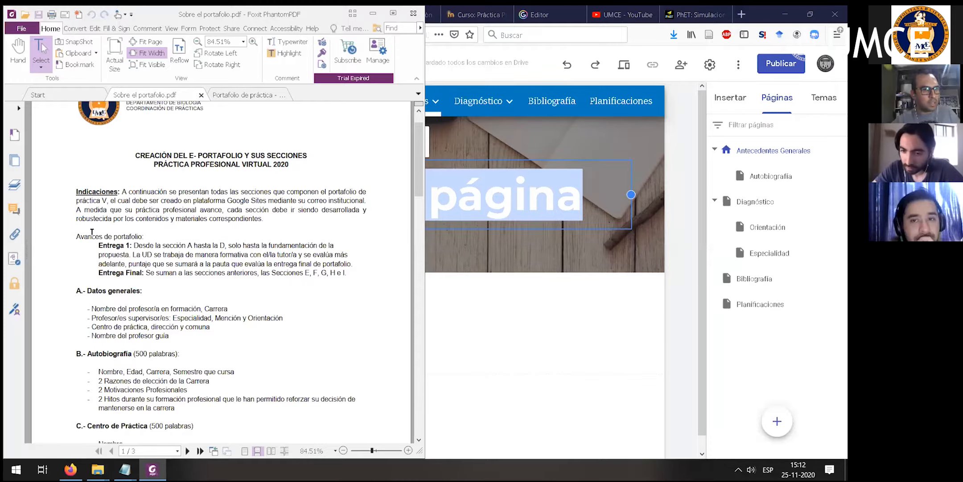
scroll(118, 232, "down", 3)
left_click_drag(91, 230, 176, 254)
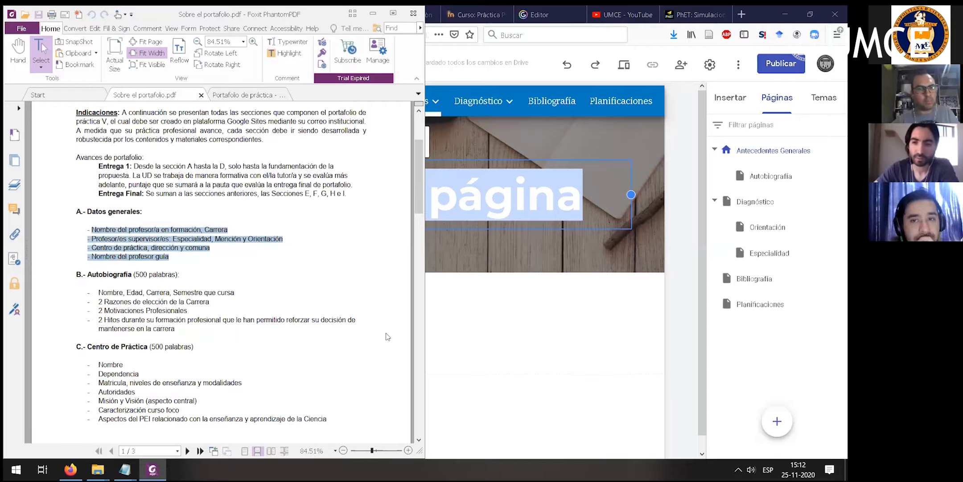
- Return to the site editor and replace the Antecedentes Generales page title with "Sobre el practicante"
left_click(462, 331)
left_click(391, 196)
left_click_drag(582, 201, 173, 212)
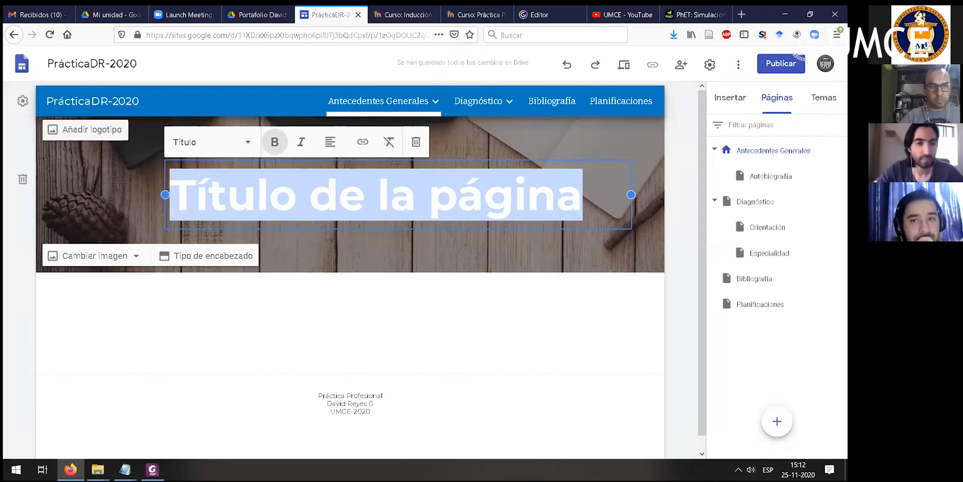
type("Qu")
key("BackSpace")
key("BackSpace")
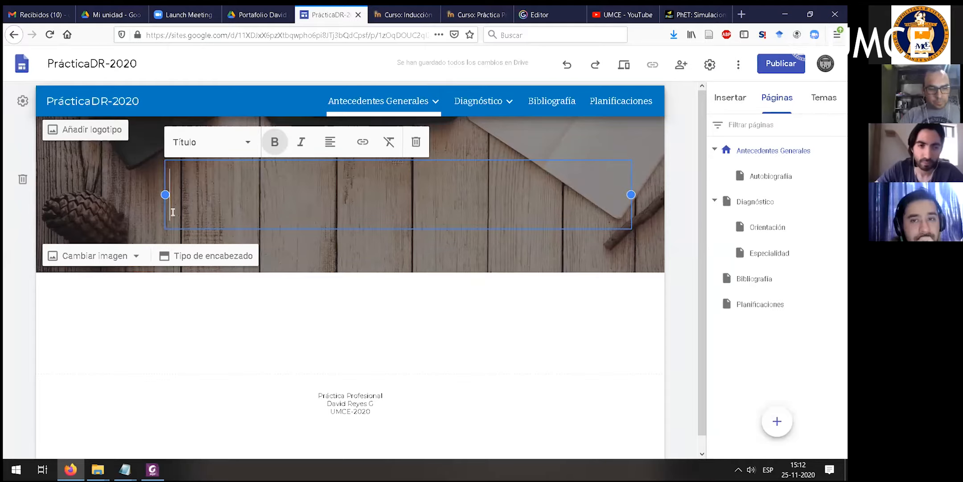
type("Sobre el rpa")
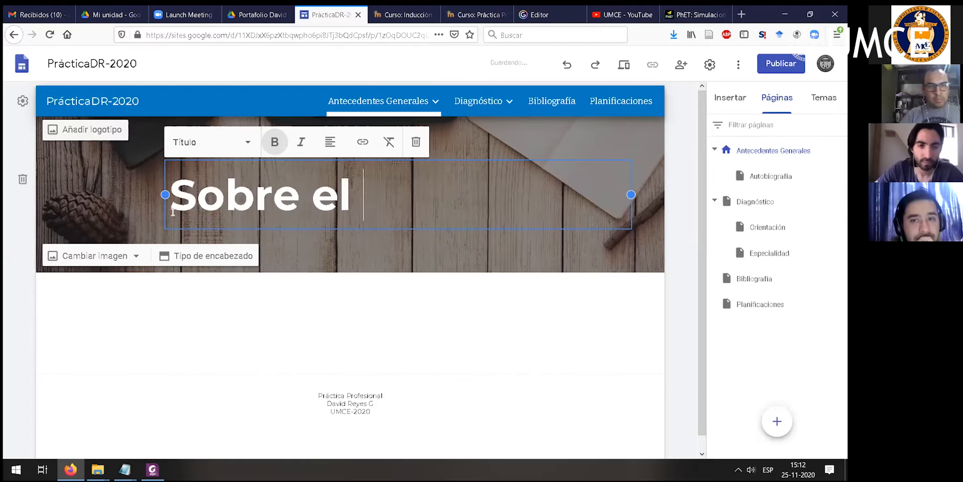
key("BackSpace")
key("BackSpace")
key("BackSpace")
type("practicante")
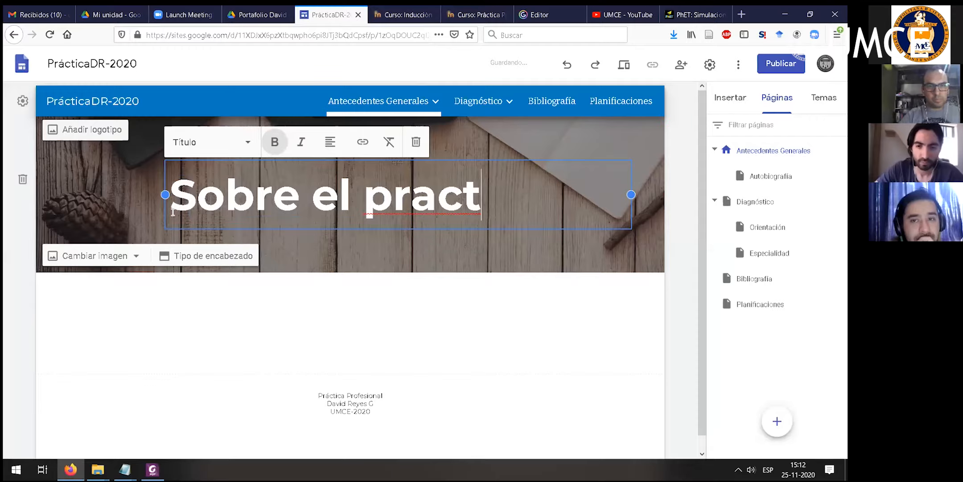
- Change the article in the page title so that it reads "Sobre la practicante"
left_click(349, 184)
key("BackSpace")
key("BackSpace")
type("la")
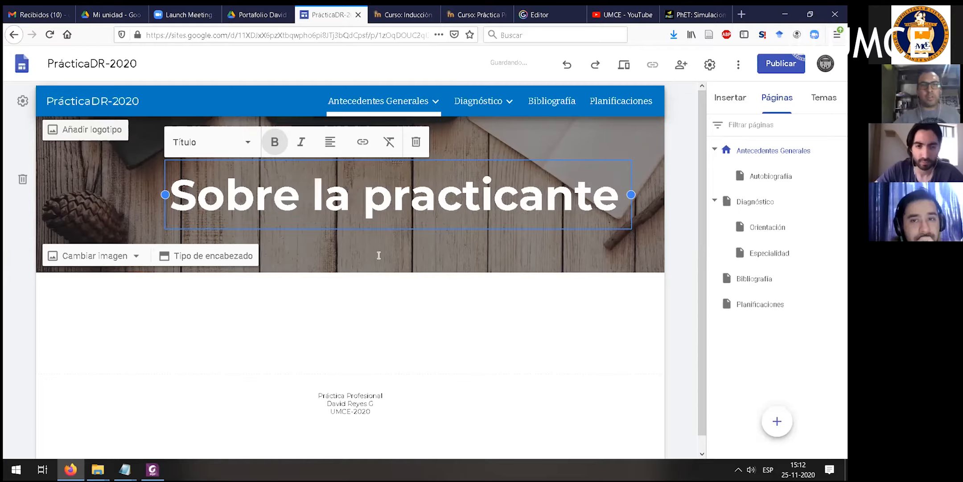
left_click(418, 318)
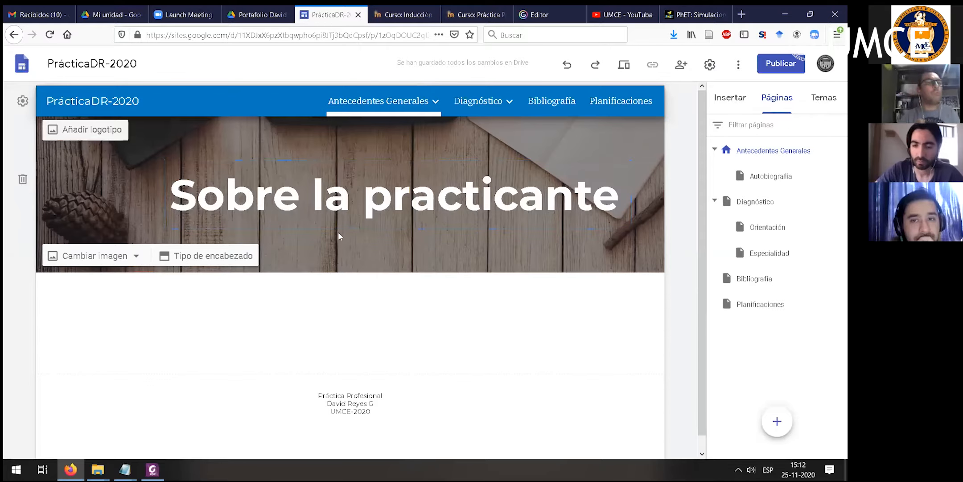
- Retitle the page "Portafolio" followed by the student's name, and widen the title box to fit the text on one line
left_click(620, 196)
left_click_drag(620, 196, 151, 199)
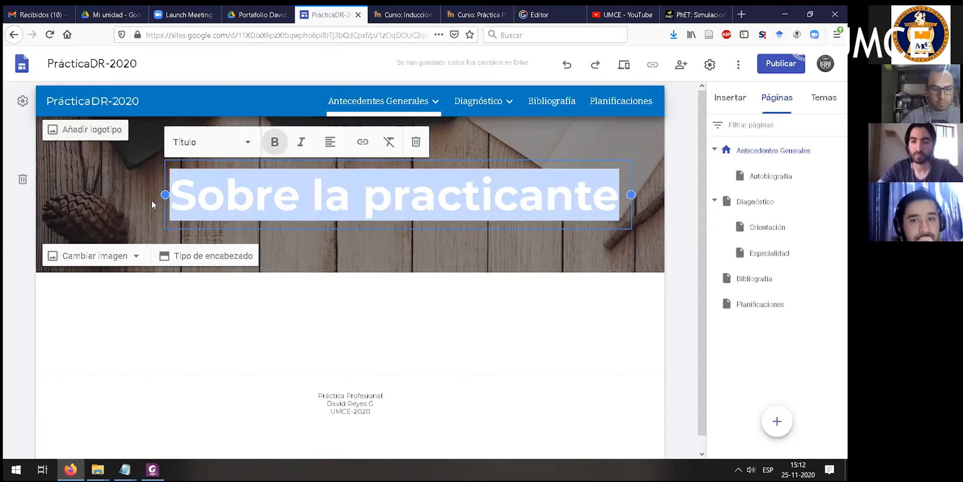
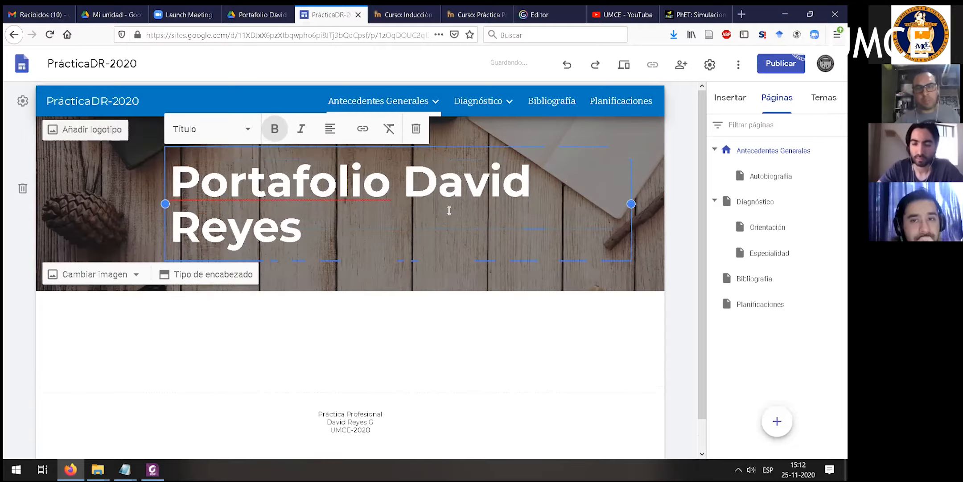
left_click_drag(164, 203, 91, 210)
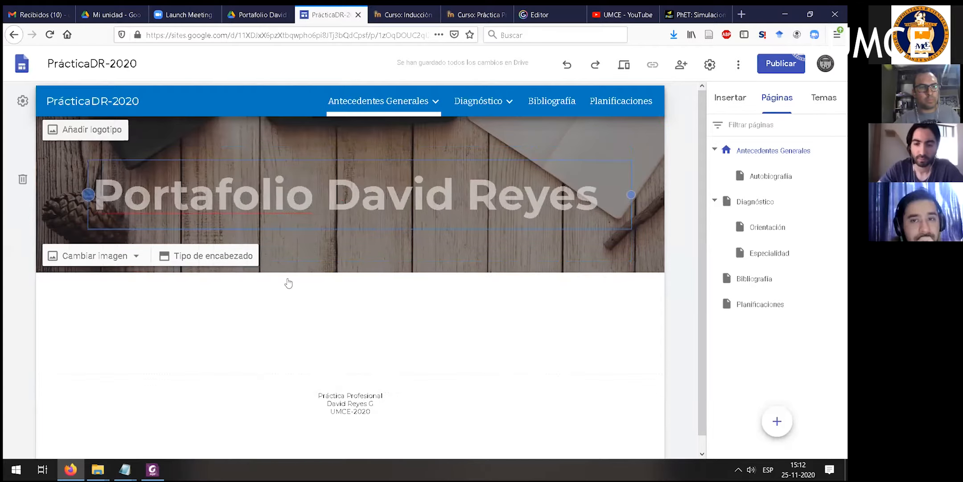
left_click(440, 323)
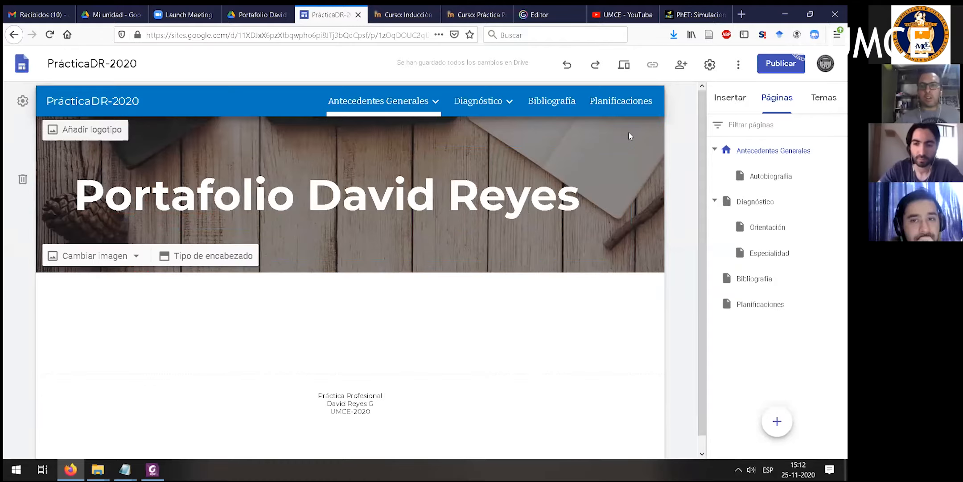
- Insert the layout with one image placeholder beside a heading and text below the page header
left_click(731, 100)
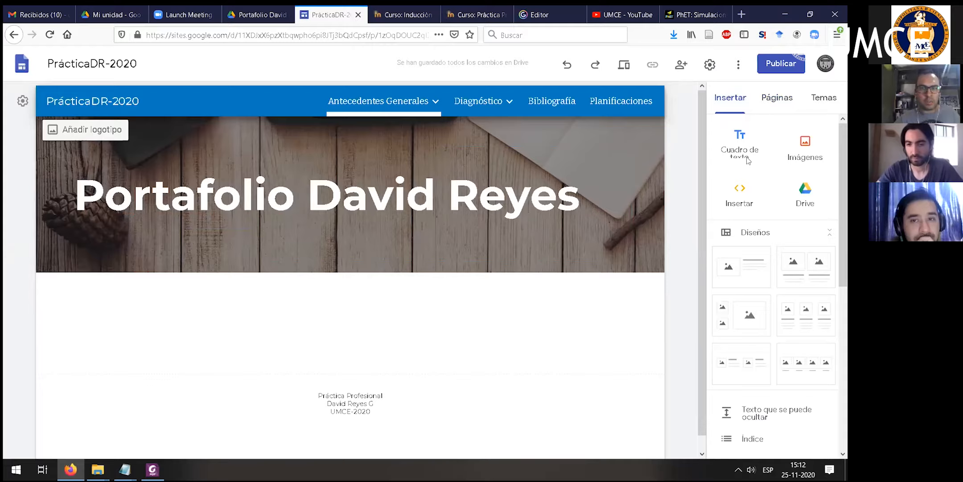
left_click(743, 279)
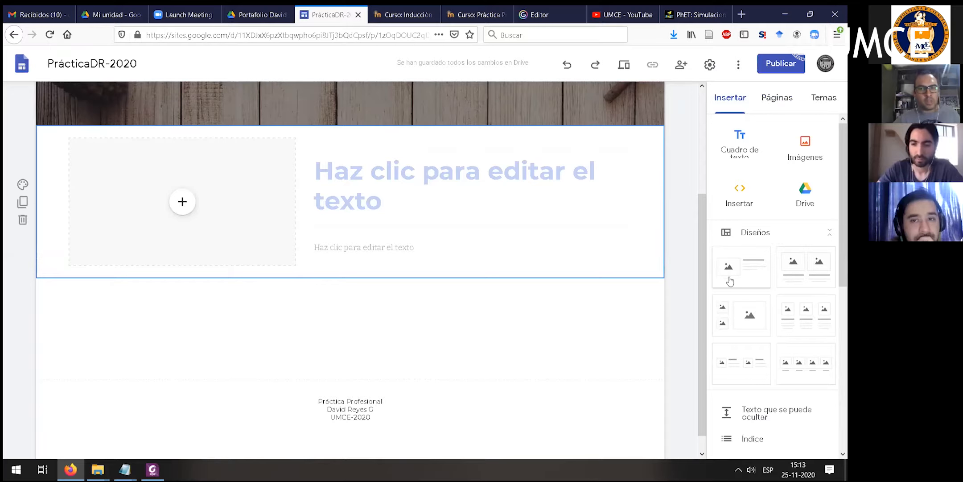
left_click(180, 201)
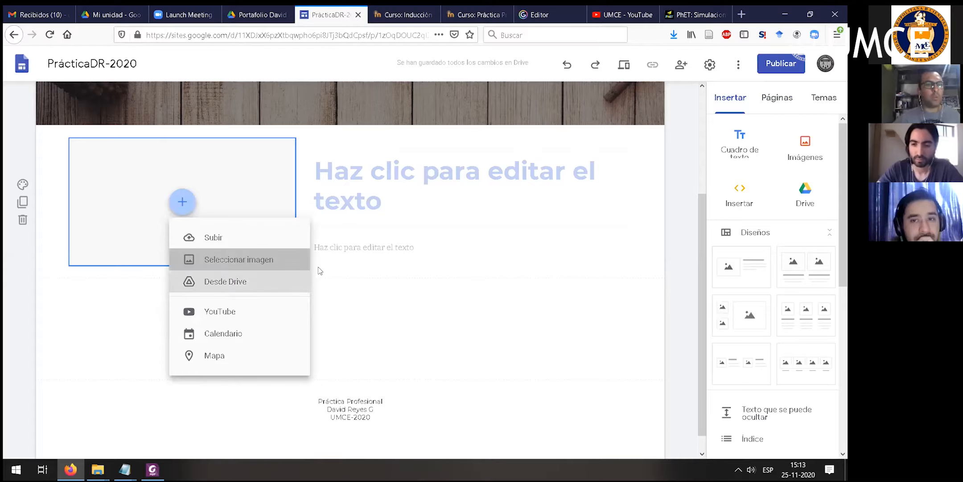
left_click(241, 260)
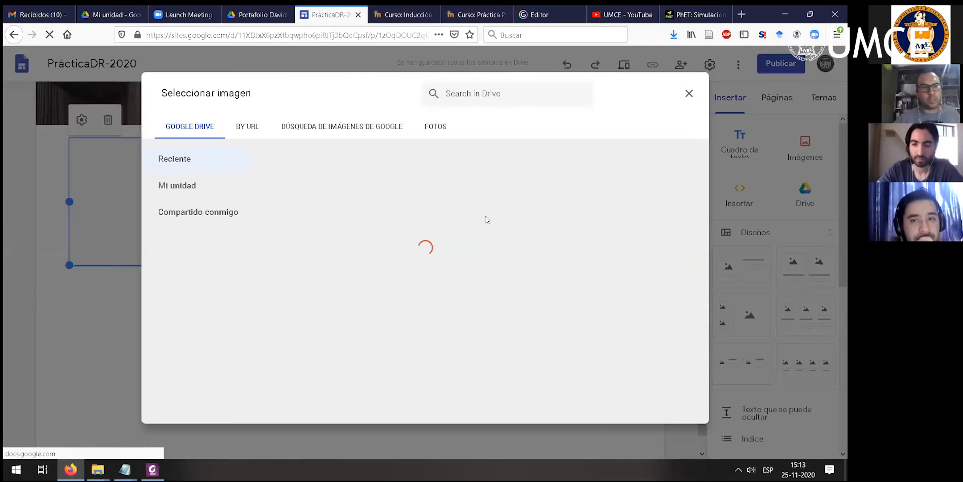
left_click(689, 93)
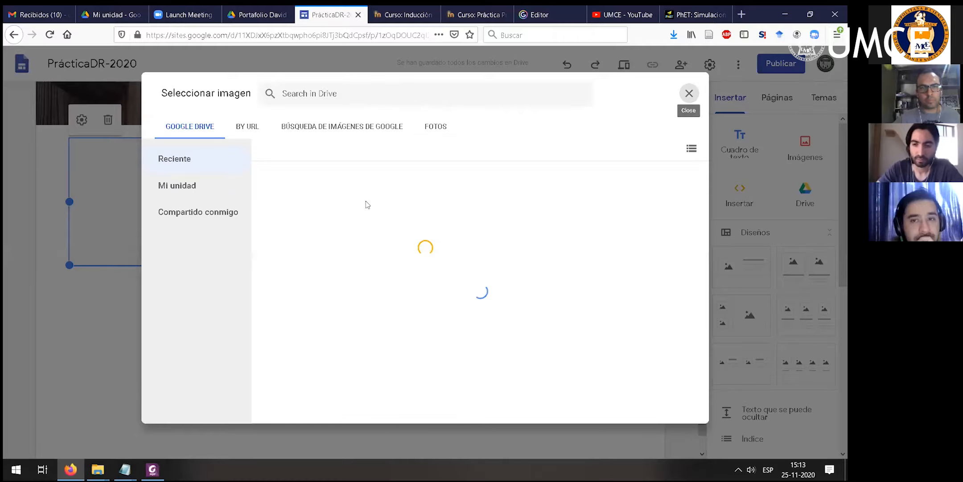
scroll(703, 285, "up", 3)
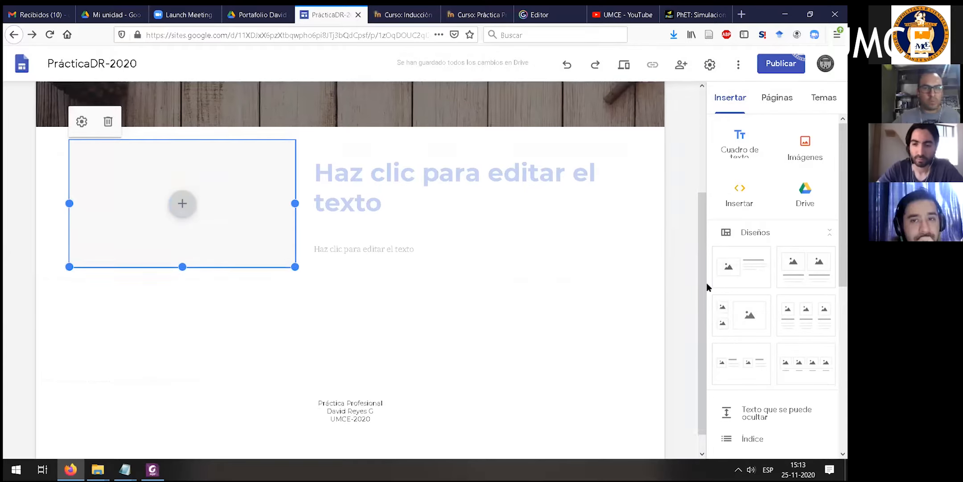
scroll(402, 290, "down", 3)
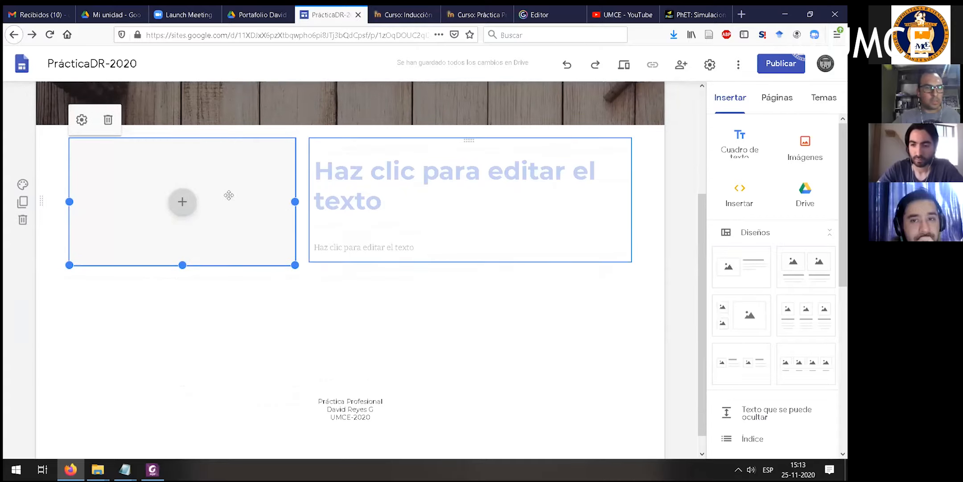
- Fill the layout's image placeholder with portada.jpg from the recent Google Drive images
left_click(190, 204)
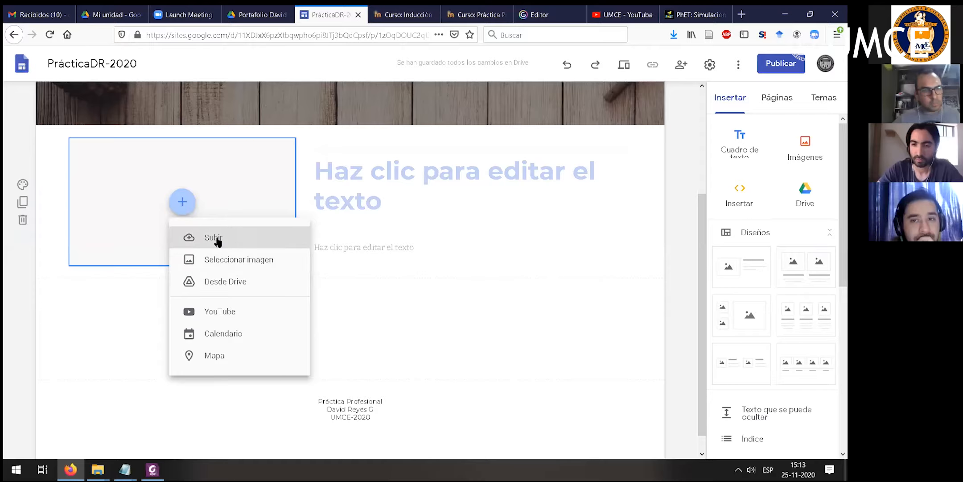
left_click(213, 261)
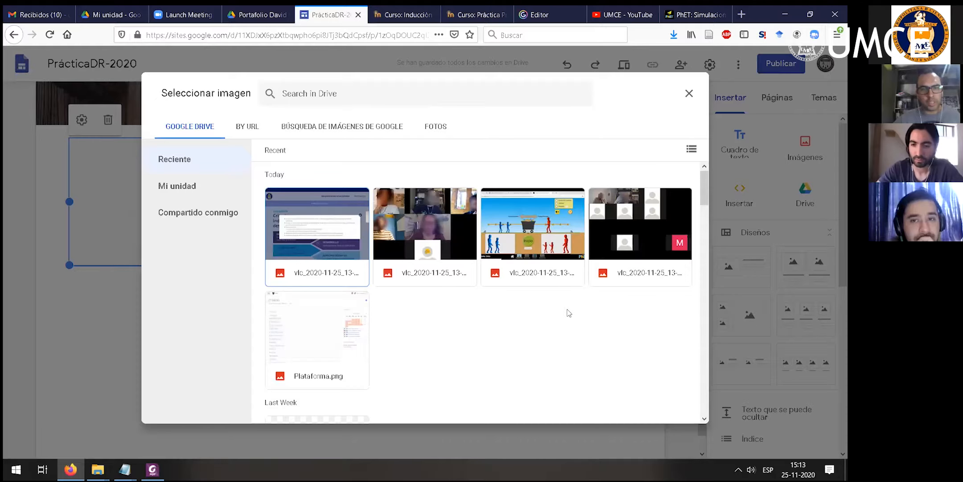
scroll(446, 319, "down", 3)
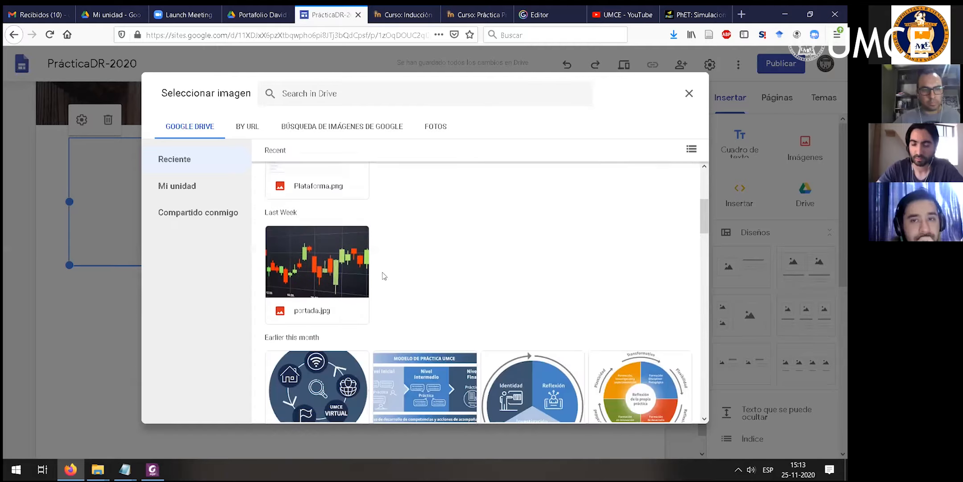
scroll(499, 270, "down", 2)
scroll(424, 280, "down", 3)
scroll(424, 279, "up", 8)
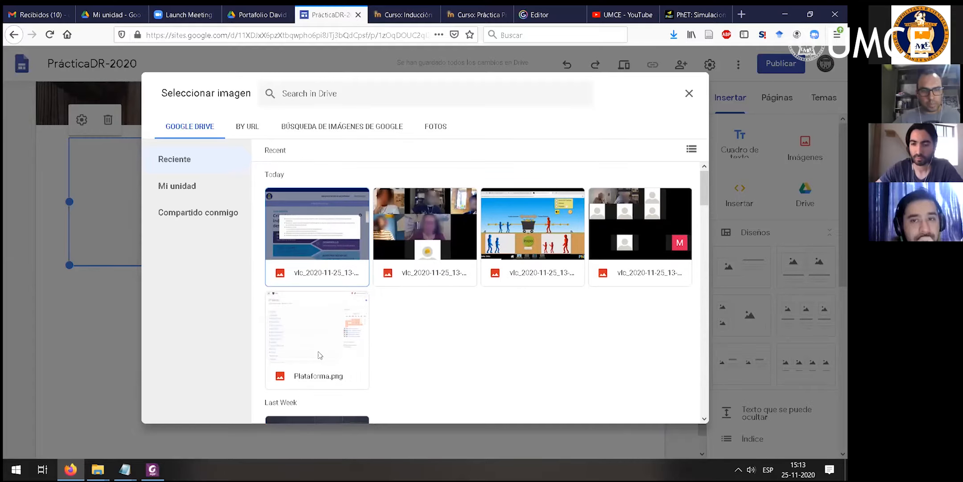
scroll(318, 352, "down", 3)
double_click(316, 308)
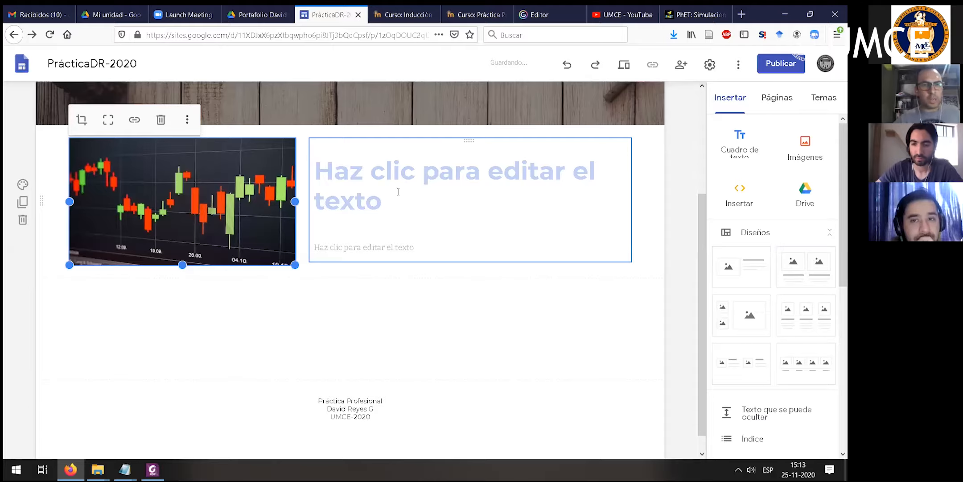
- Enter "Cómo llegamos aquí" as the heading beside the image
left_click(397, 191)
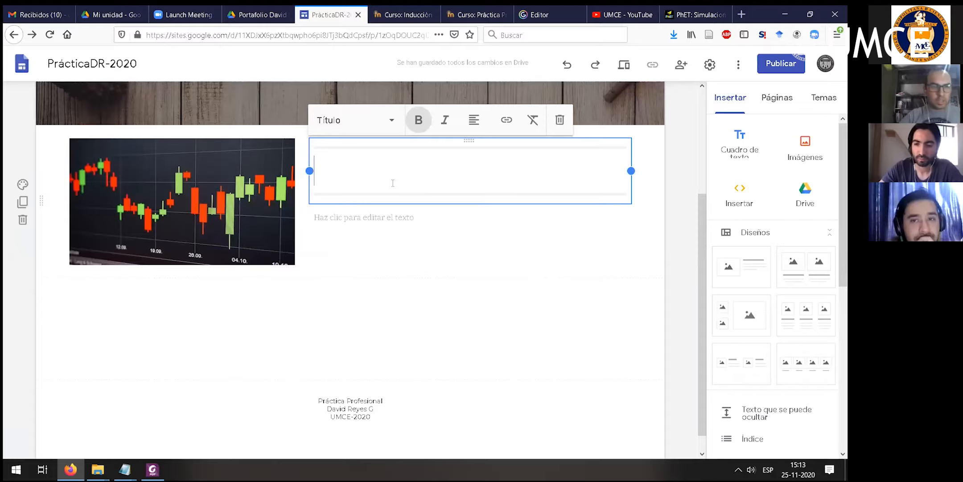
type("Cómo llegam")
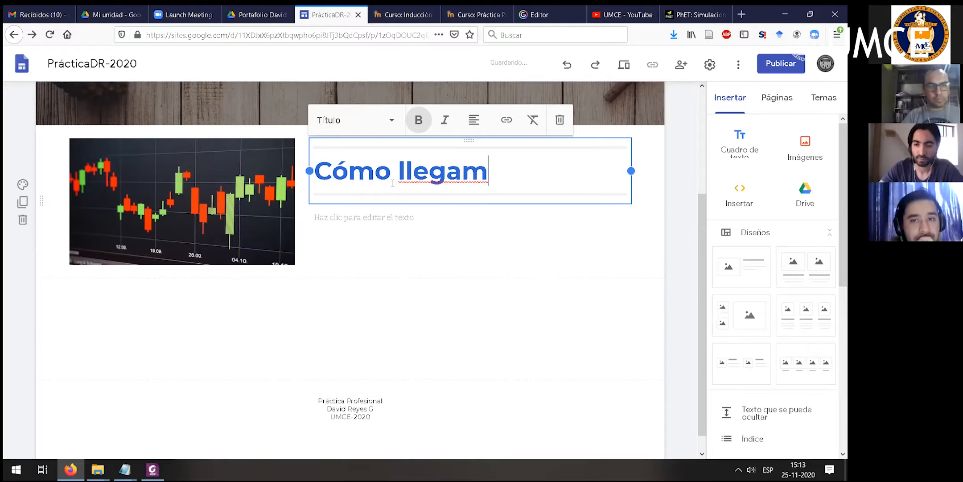
type("os aquí")
- Begin the text below the heading with "Este el portafolio de práctica del", the student's name and "Soy estudiates de pedagogía"
left_click(398, 218)
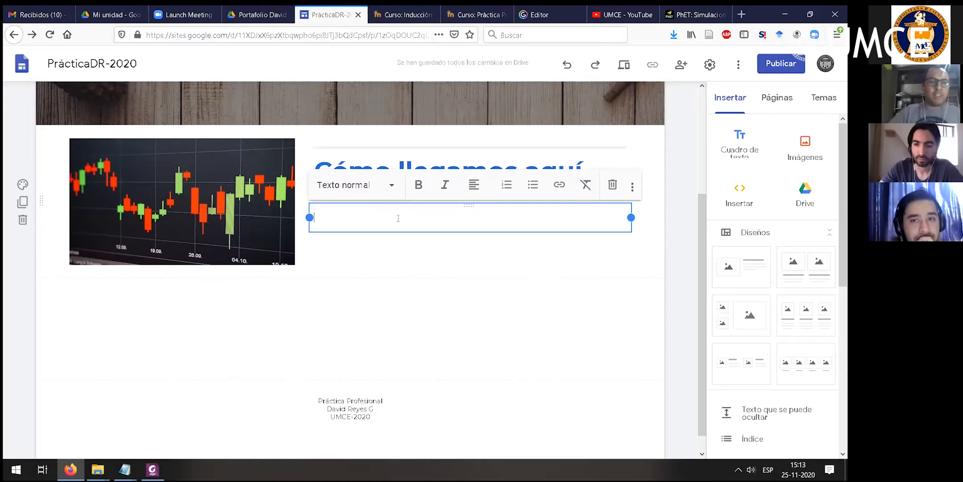
scroll(563, 345, "up", 4)
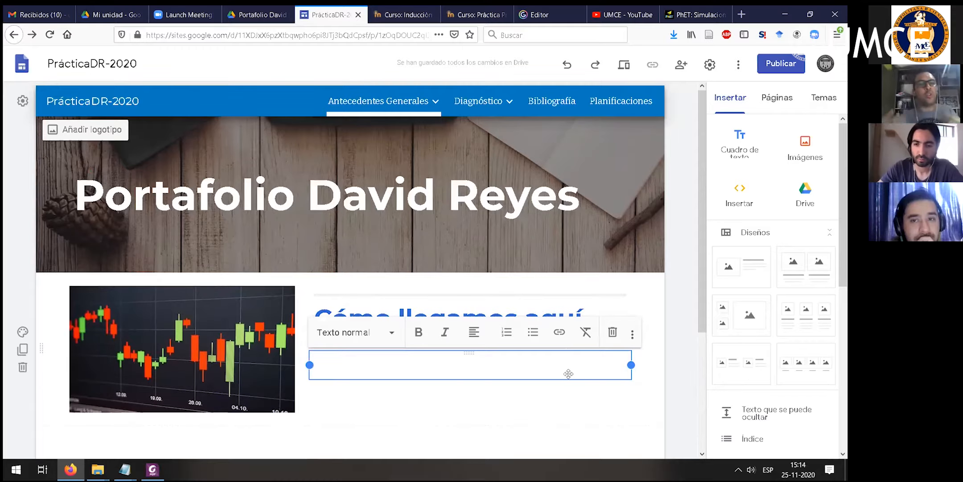
scroll(568, 374, "down", 2)
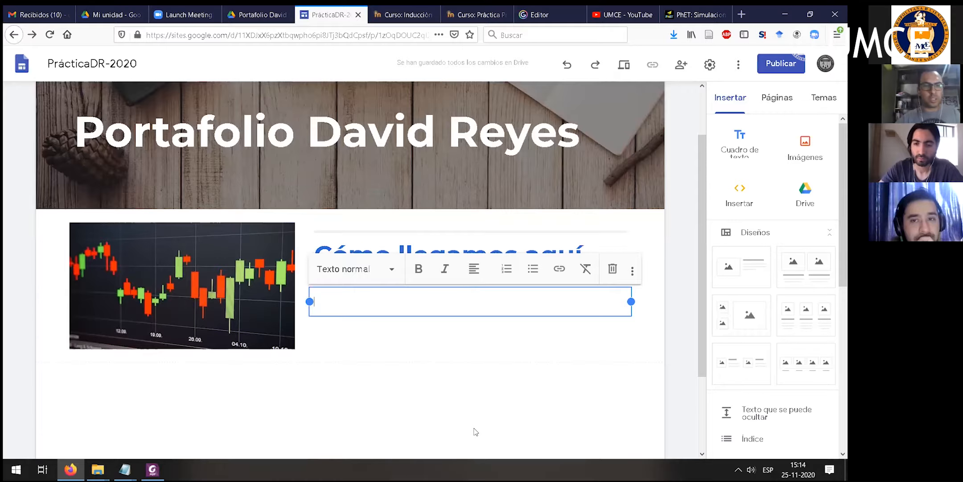
type("Est")
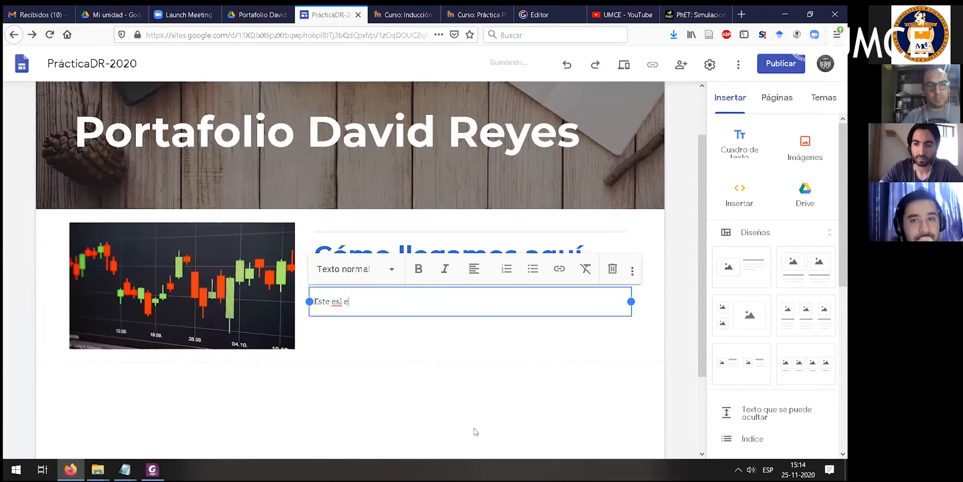
type("e es")
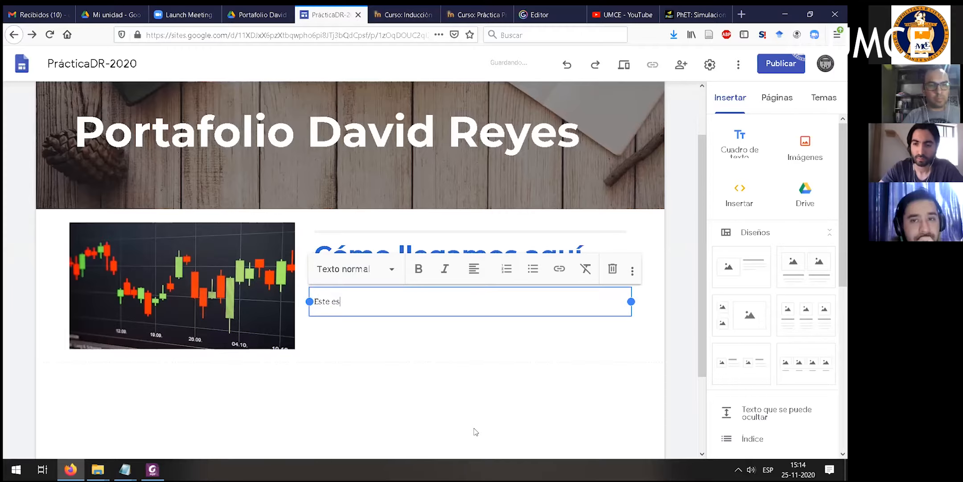
key("BackSpace")
type("l portafo")
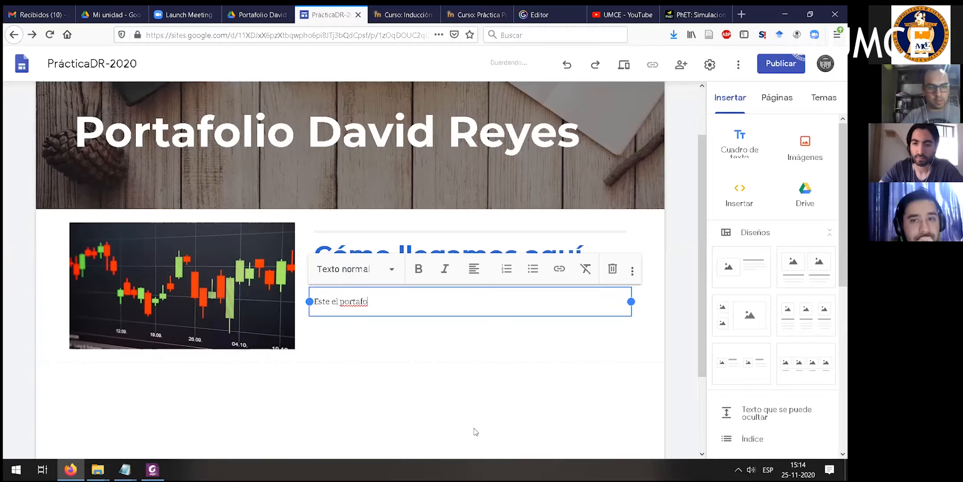
type("lio de práctoca")
key("BackSpace")
type("ica")
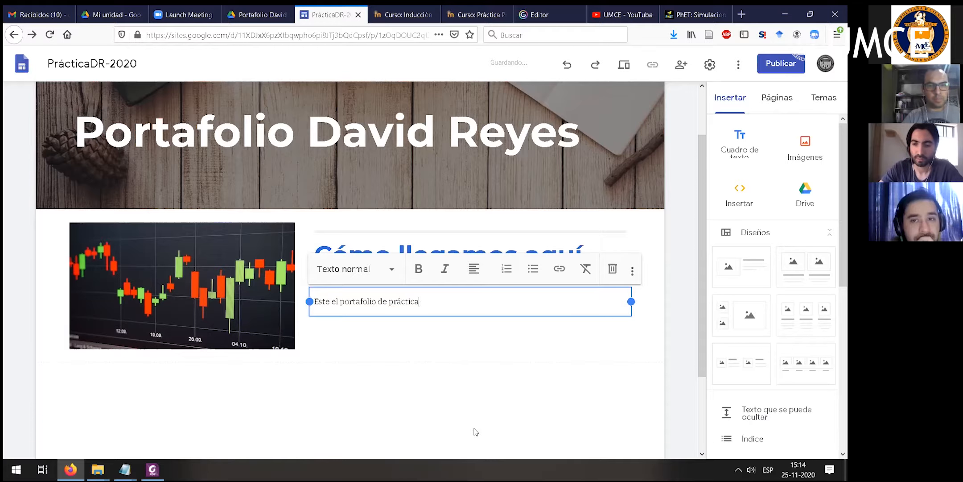
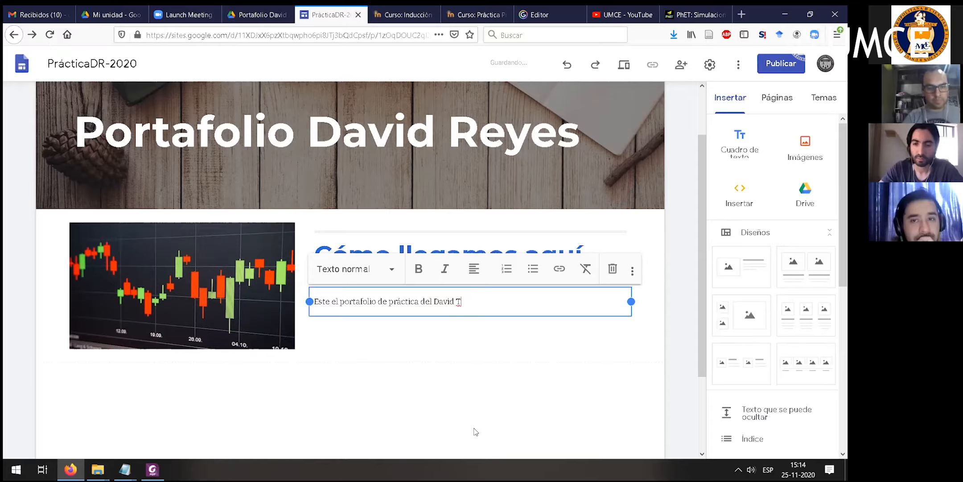
key("Return")
key("BackSpace")
type("So")
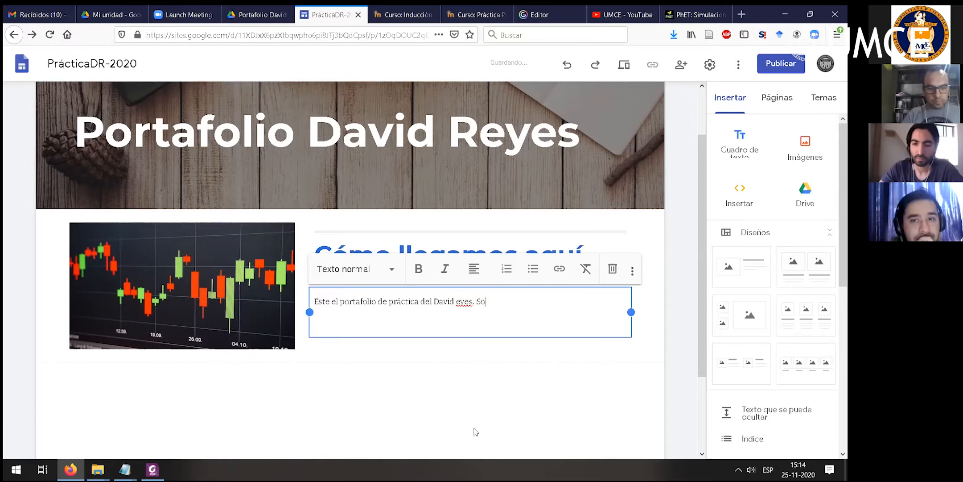
type("y estudiates de pedagogía")
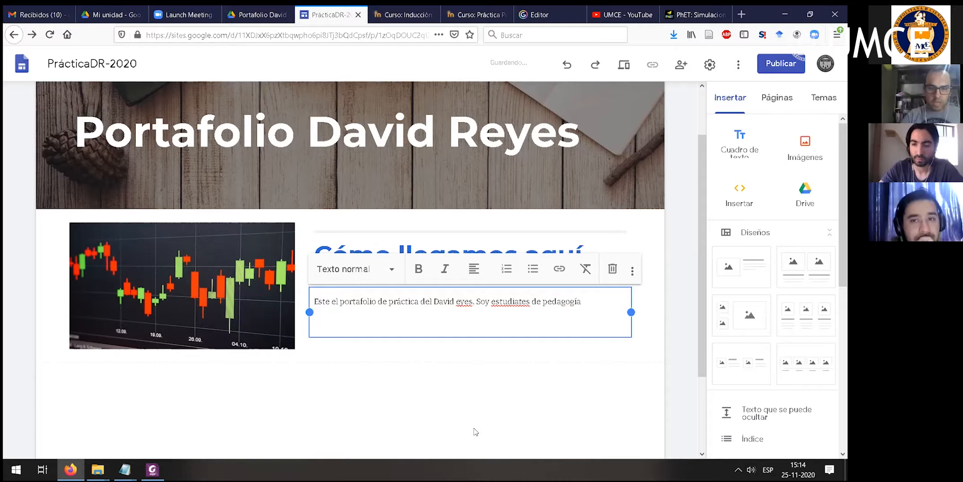
- Add a second paragraph reading "A continuación presento el portafolio de práctica"
key("Return")
type("A")
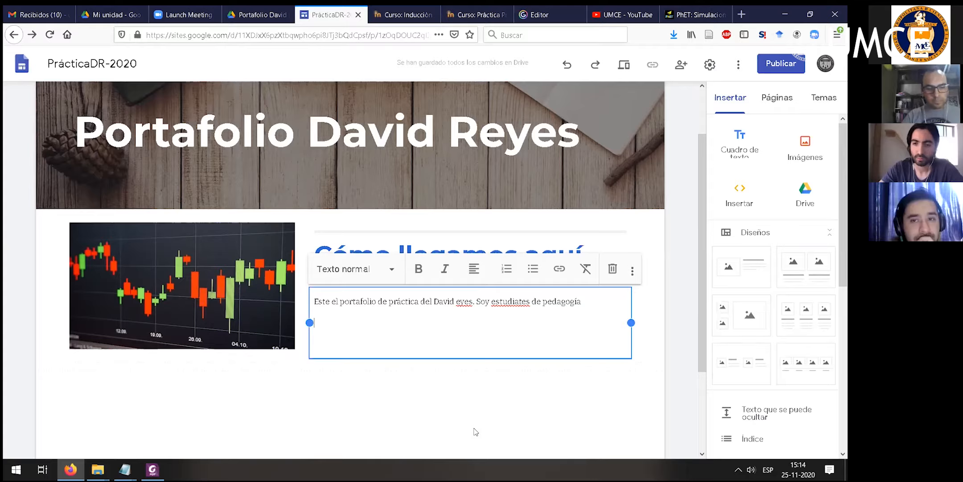
type(" continuación presen")
type("to c")
type("óm")
key("BackSpace")
key("BackSpace")
key("BackSpace")
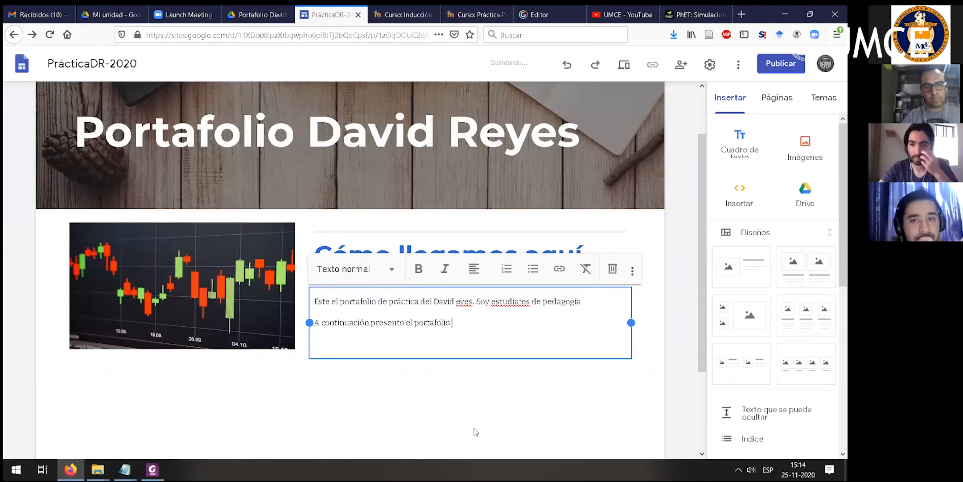
type("áctica")
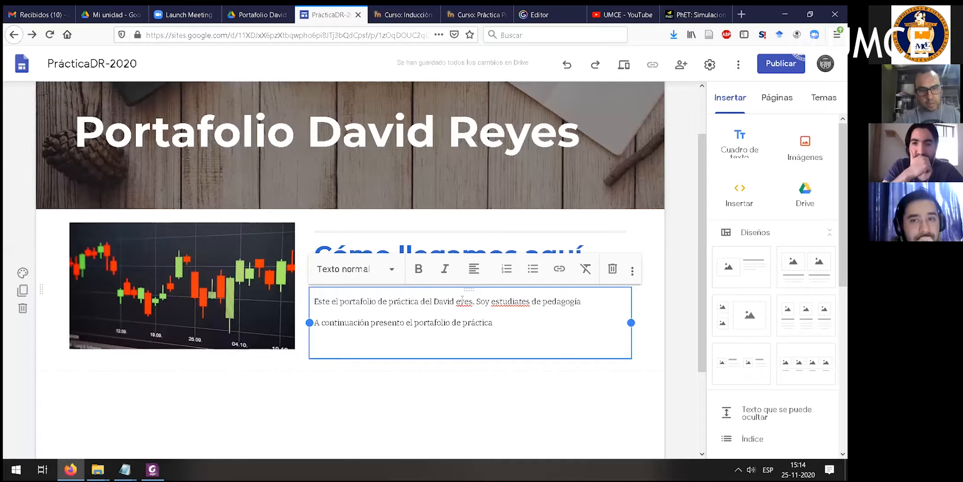
- Add the missing initial of the surname and correct "estudiates" to "estudiantes" in the first paragraph
type("R")
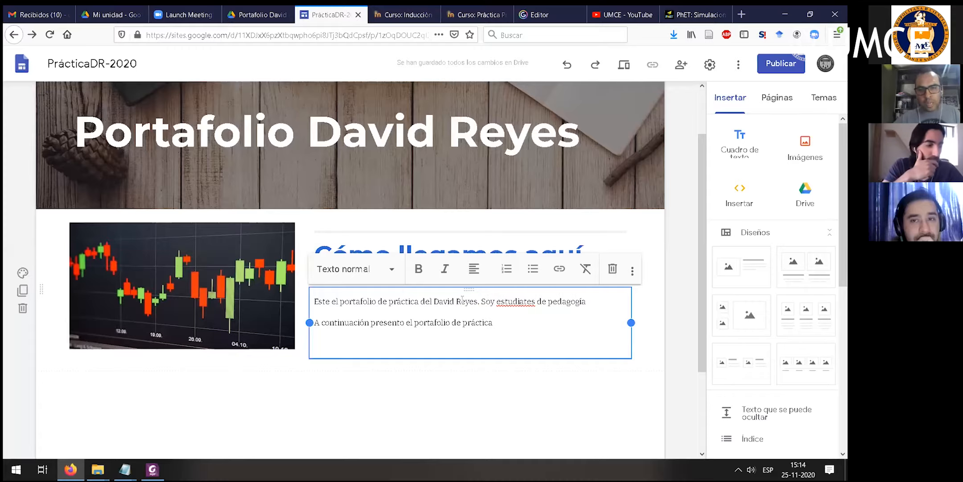
right_click(520, 302)
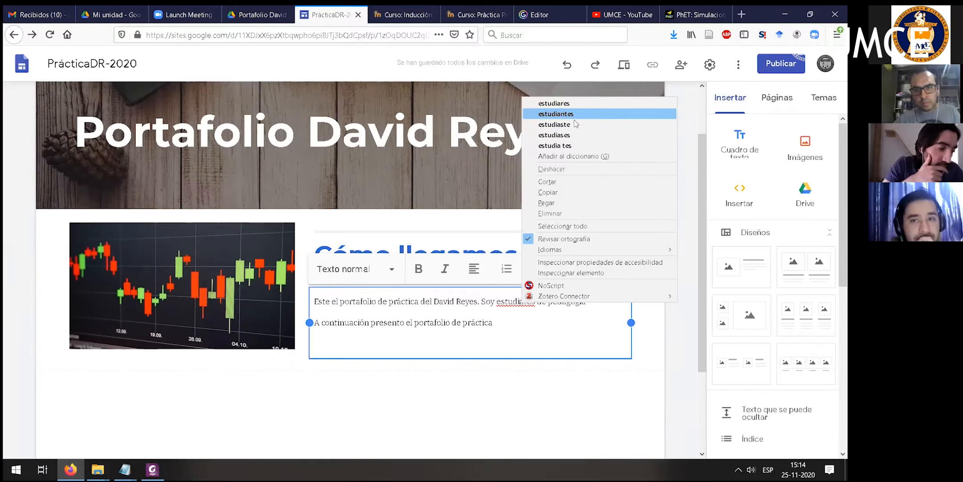
left_click(563, 115)
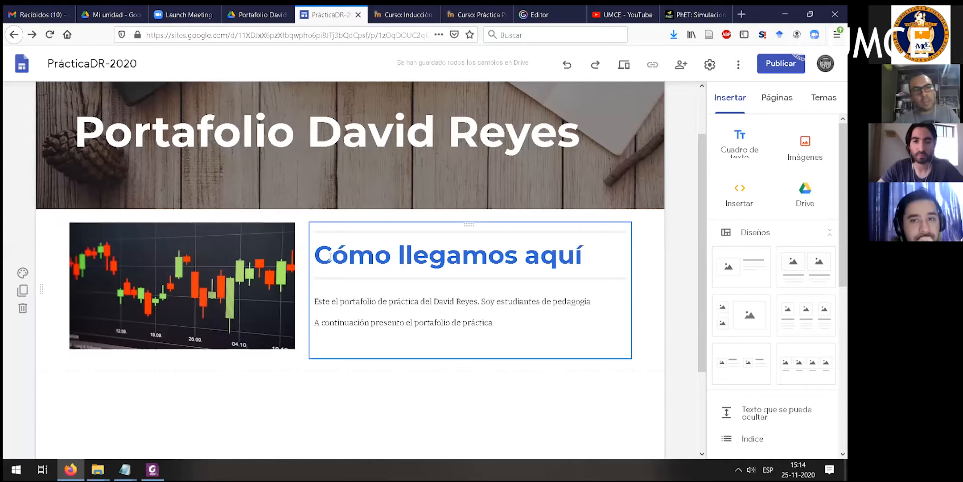
left_click(515, 328)
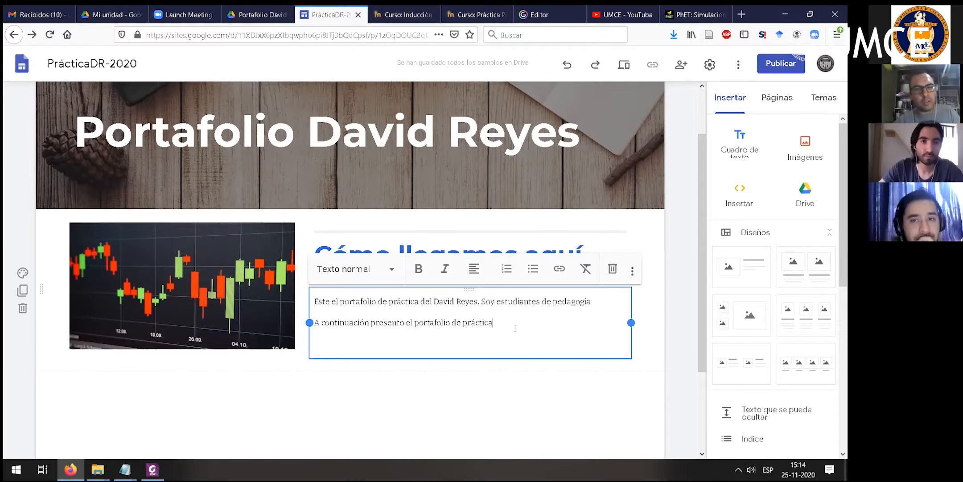
left_click(387, 378)
- Insert a text box below the image section with the text "CÓMO NAVEGAR EN EL SITIO"
scroll(348, 339, "down", 2)
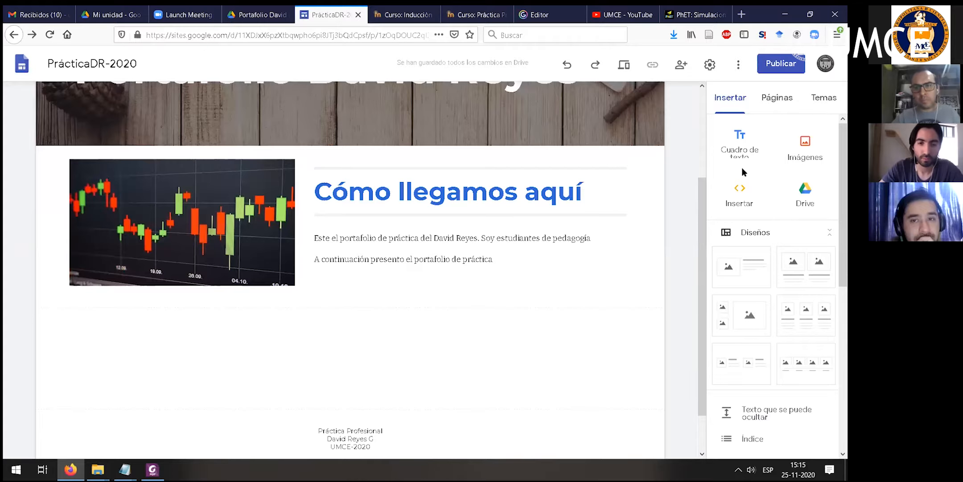
left_click(740, 143)
type("CÓM")
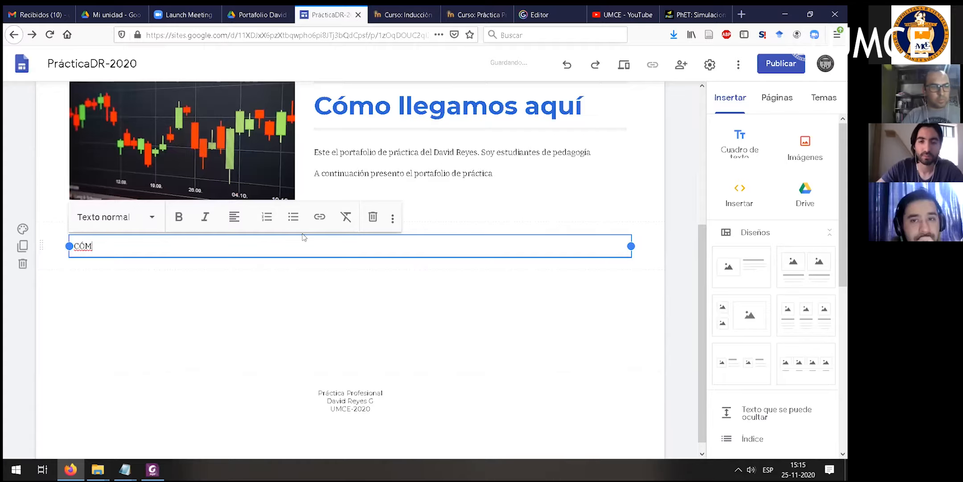
type("O NA")
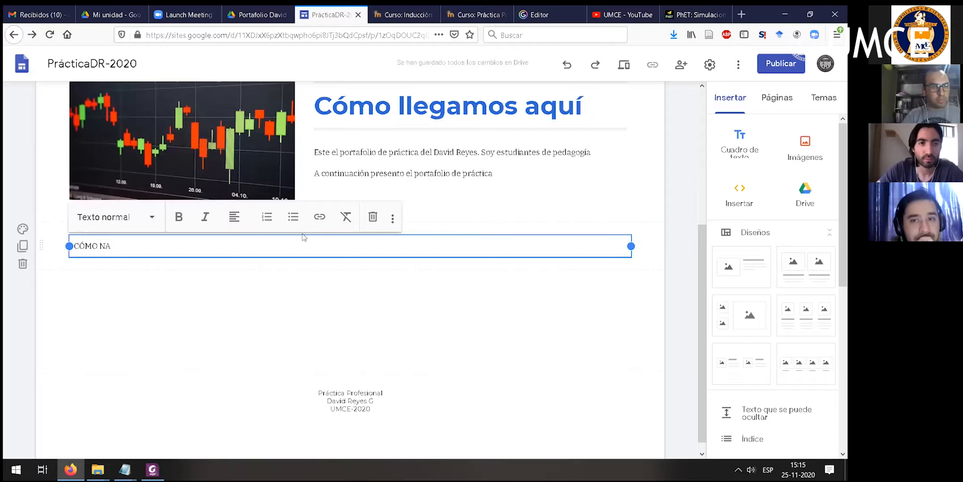
type("VEGAR EN EL SITIO")
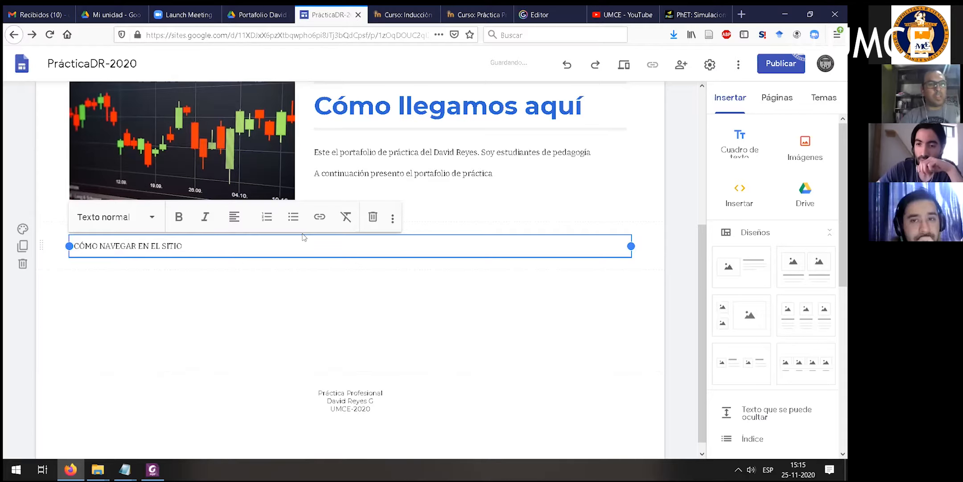
- Apply the Título style to the whole text "CÓMO NAVEGAR EN EL SITIO"
left_click(207, 273)
left_click(185, 247)
left_click_drag(185, 247, 72, 249)
left_click(150, 217)
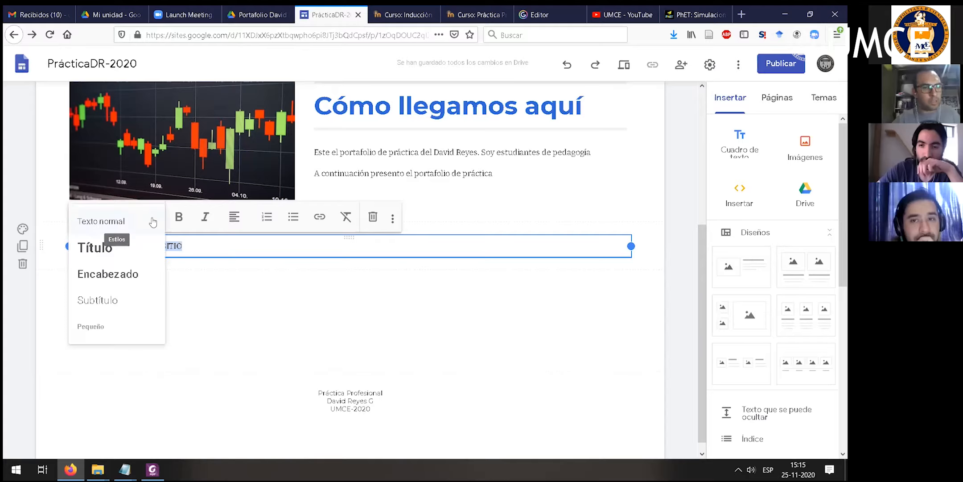
left_click(224, 351)
- Review the home page around the new heading and examine the insertable elements for one suited to site navigation
scroll(488, 362, "up", 3)
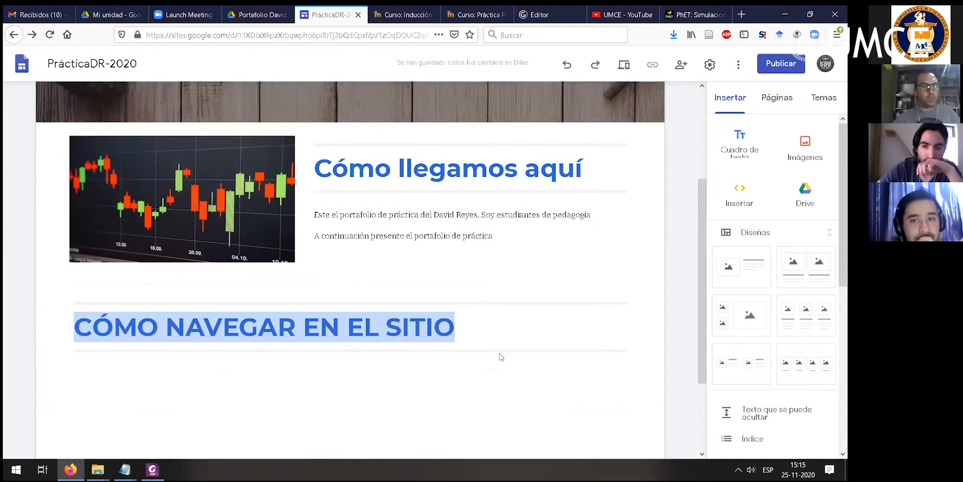
scroll(482, 400, "down", 3)
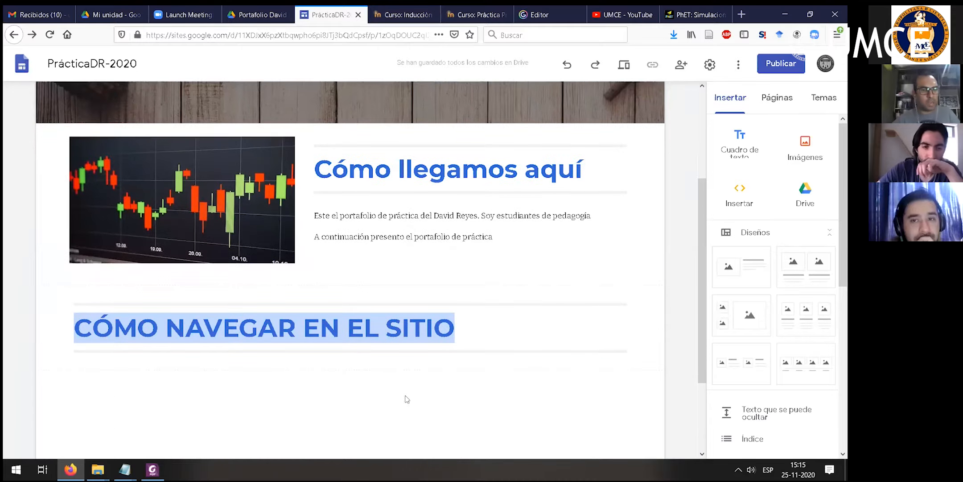
scroll(253, 268, "down", 1)
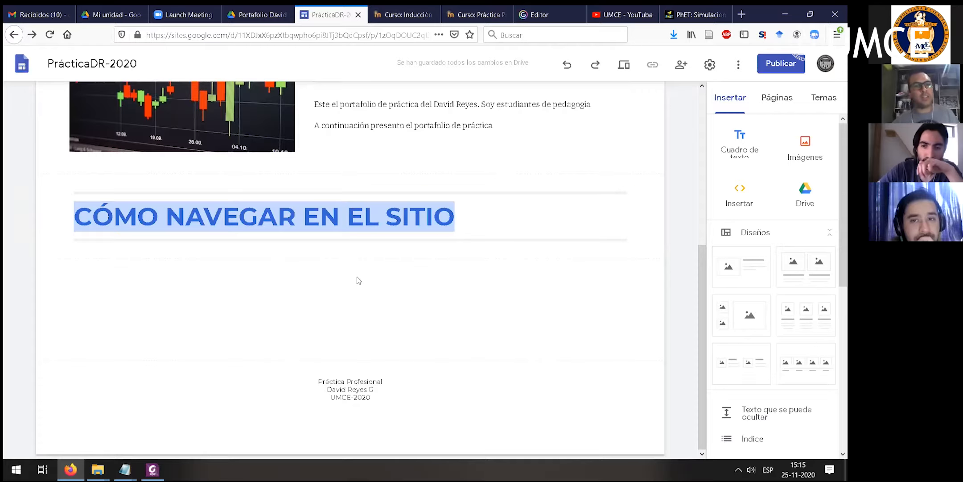
scroll(757, 223, "down", 3)
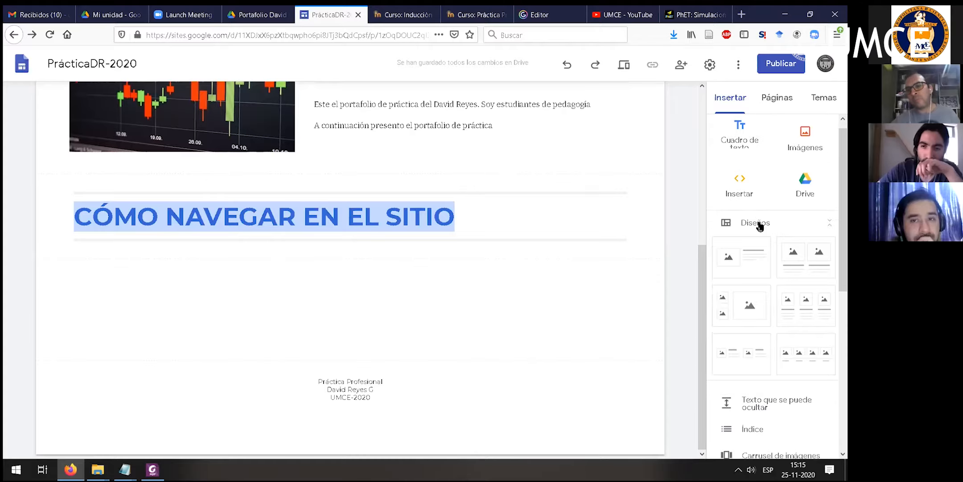
scroll(753, 231, "down", 5)
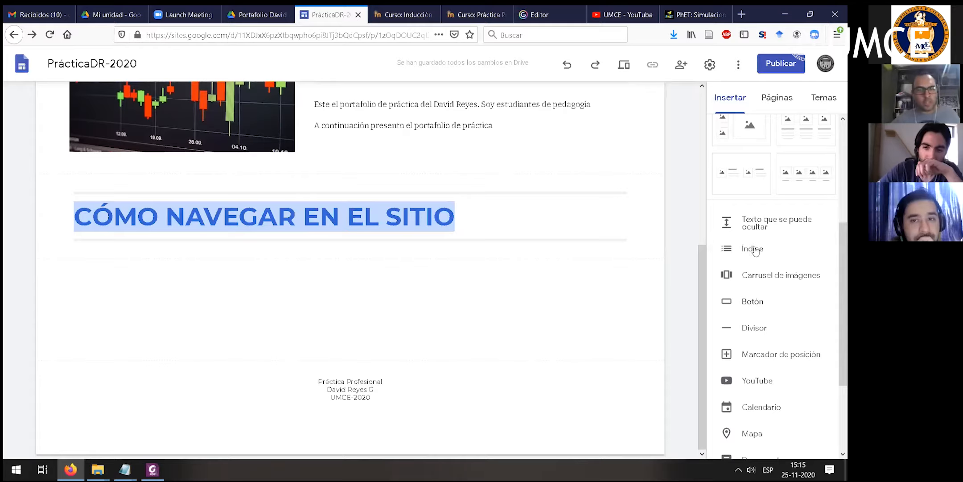
scroll(754, 243, "up", 8)
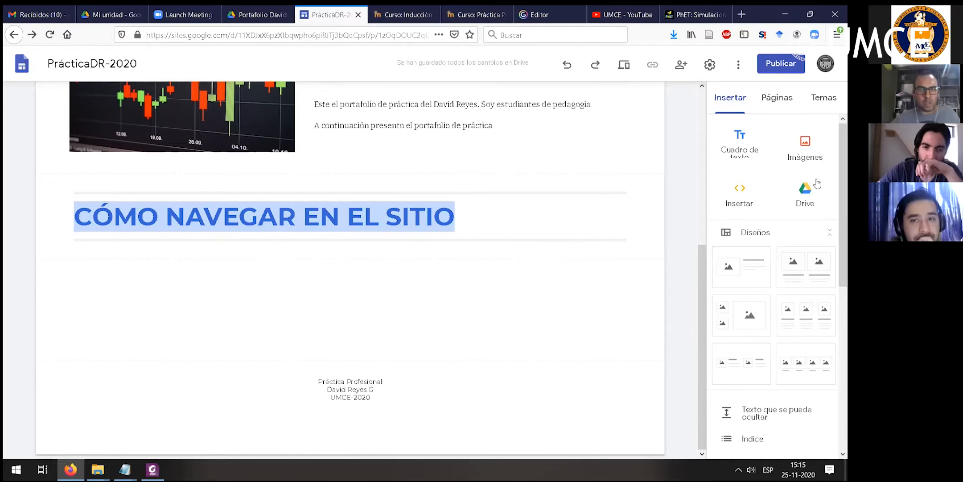
scroll(775, 182, "down", 1)
scroll(775, 183, "down", 2)
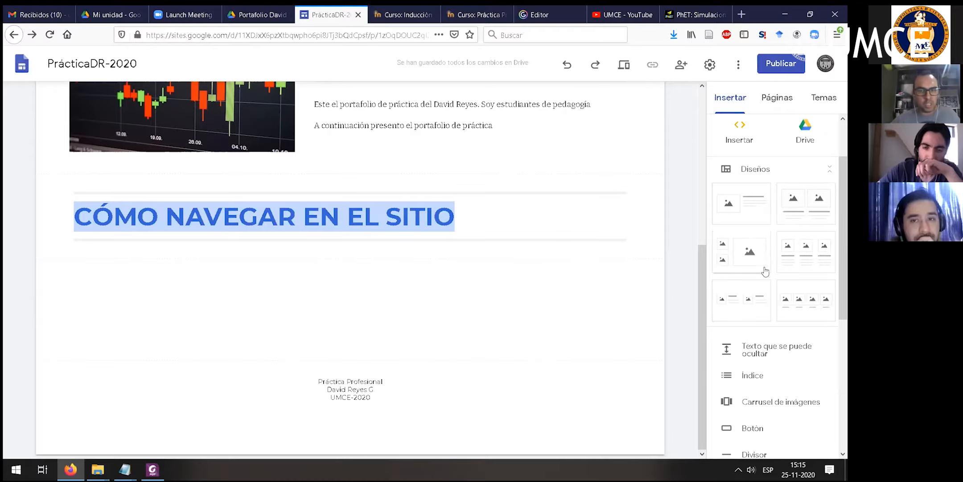
scroll(773, 244, "down", 3)
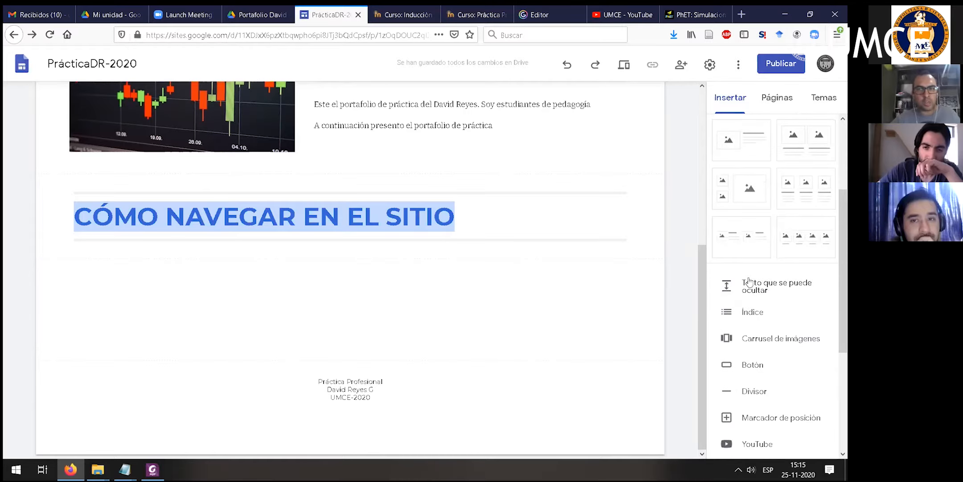
scroll(755, 290, "down", 3)
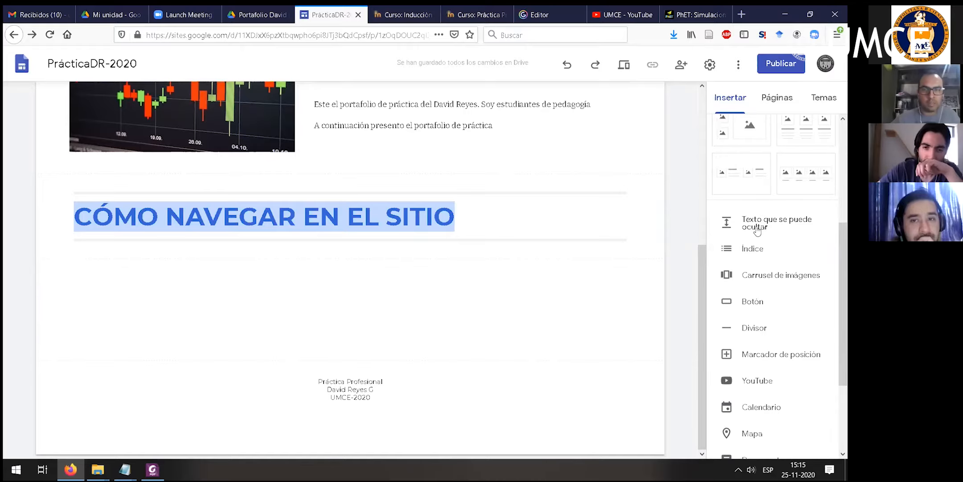
scroll(753, 224, "down", 3)
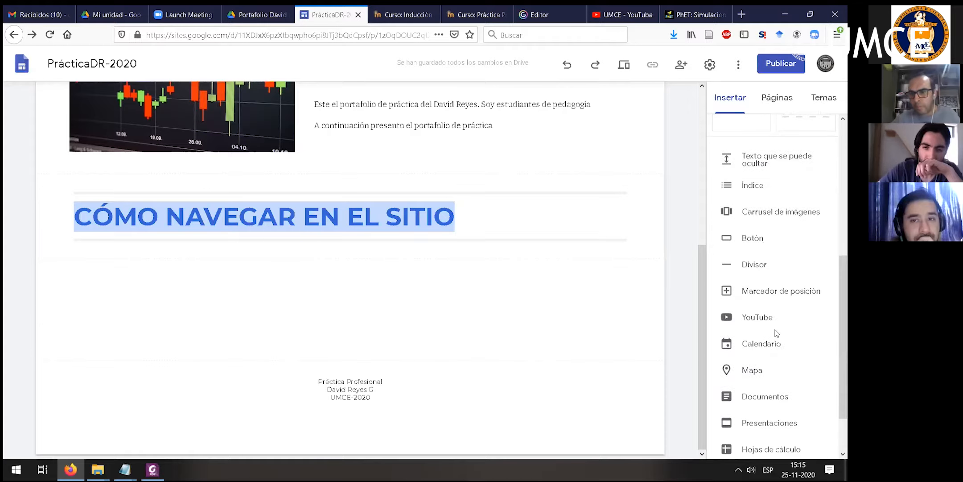
- Insert a button named "Bibliografía" below the "CÓMO NAVEGAR EN EL SITIO" heading, linked to the site's Bibliografía page
left_click(745, 239)
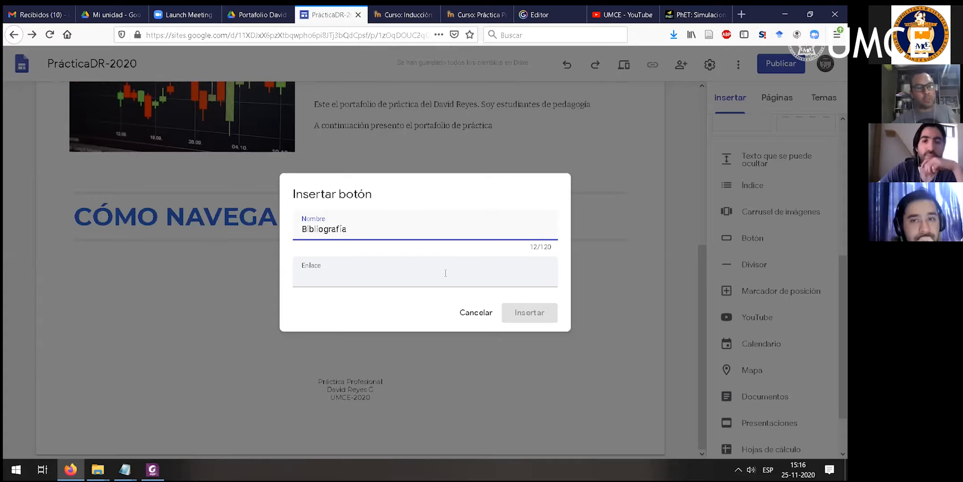
left_click(373, 285)
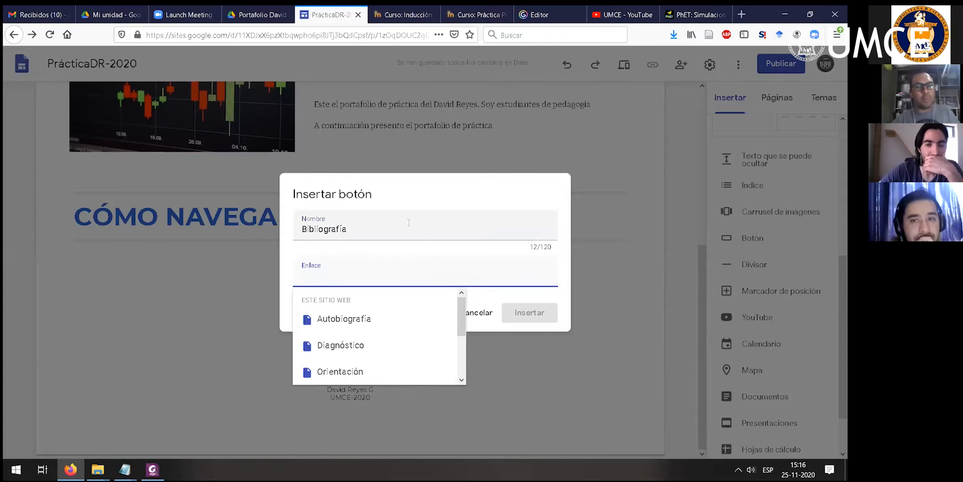
double_click(349, 233)
left_click(325, 281)
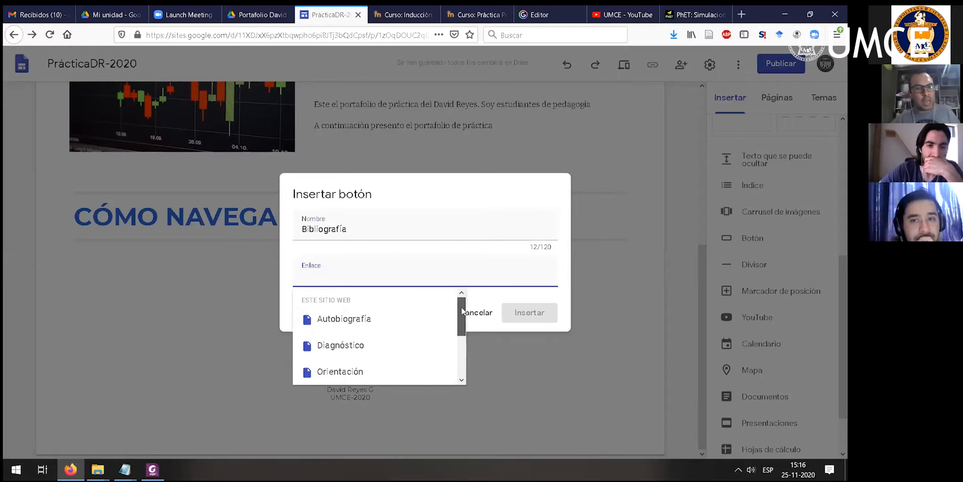
scroll(459, 319, "down", 3)
left_click_drag(458, 348, 460, 306)
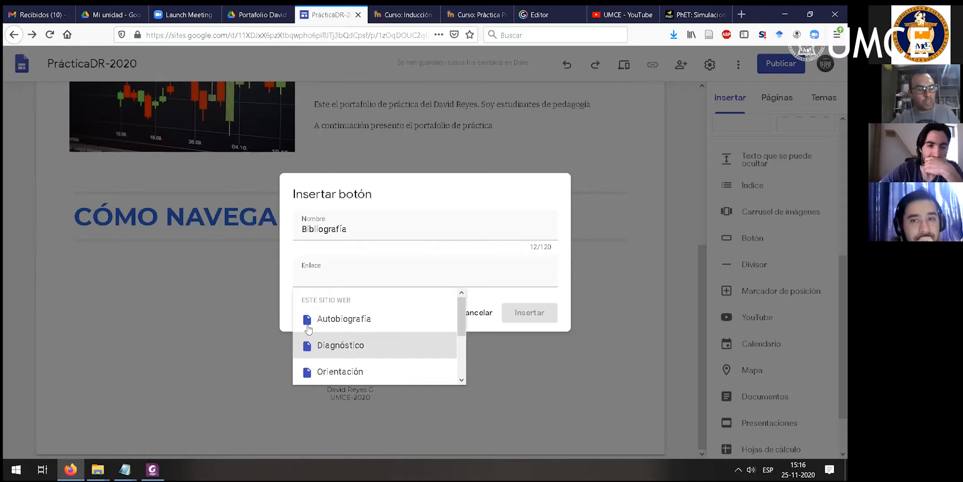
left_click_drag(459, 310, 462, 339)
left_click(379, 373)
left_click(529, 320)
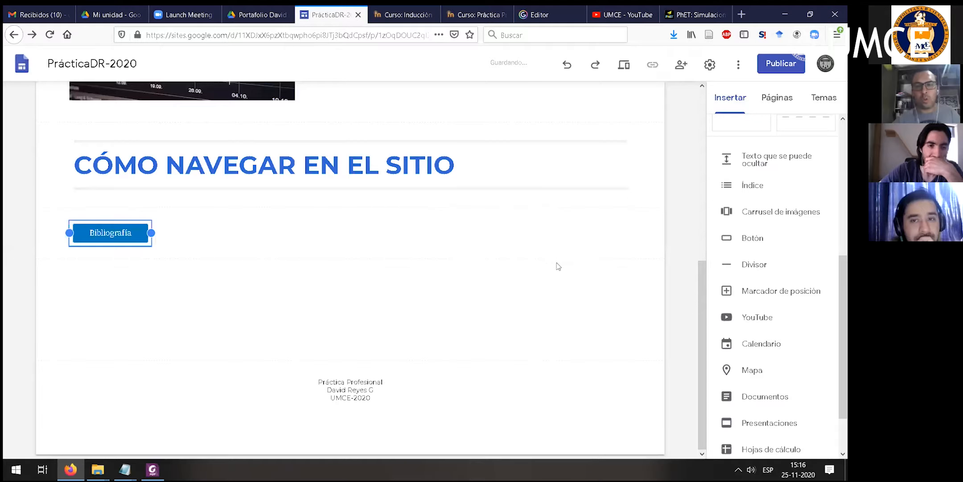
left_click(558, 266)
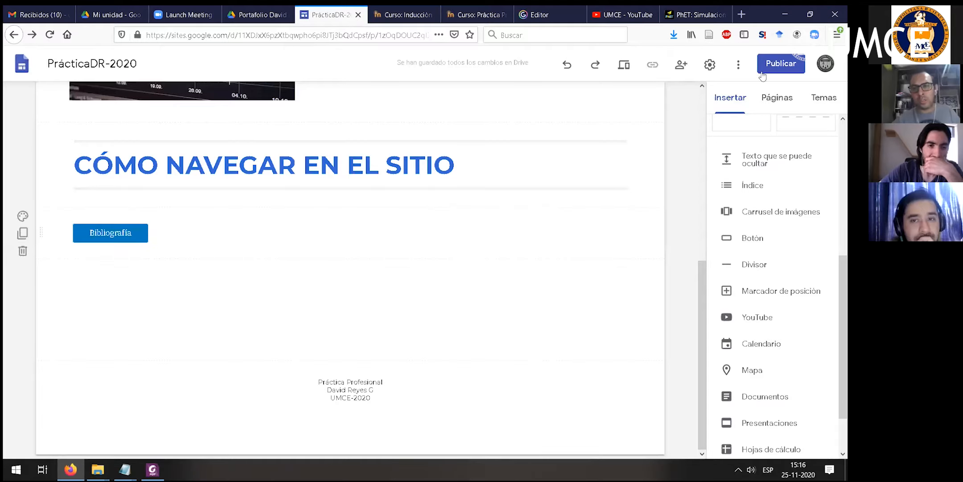
- Check the Diagnóstico page and its subpages in the site navigation, and return to the Antecedentes Generales page
scroll(657, 116, "up", 3)
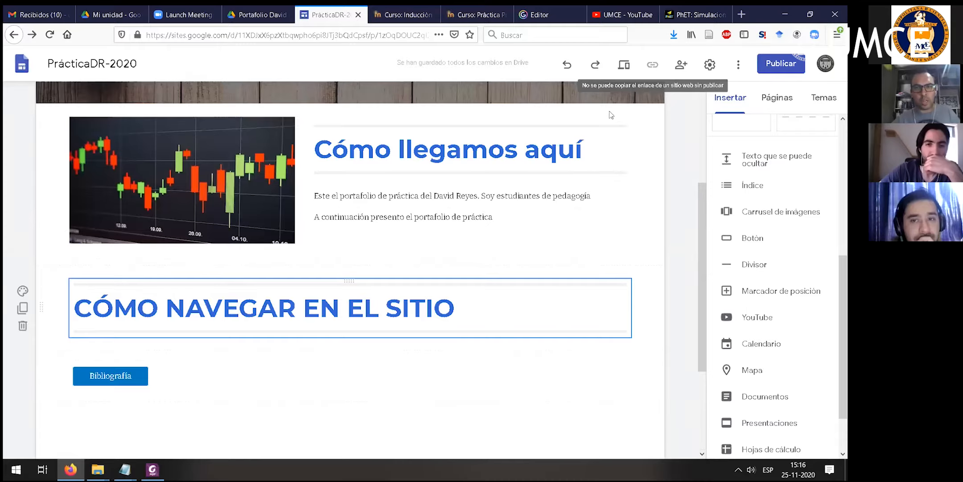
scroll(567, 109, "up", 3)
left_click(499, 102)
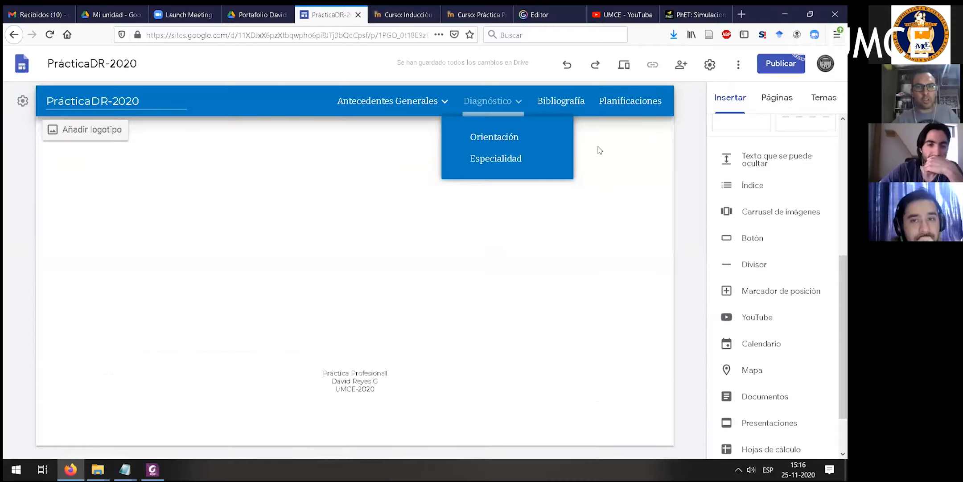
left_click(383, 104)
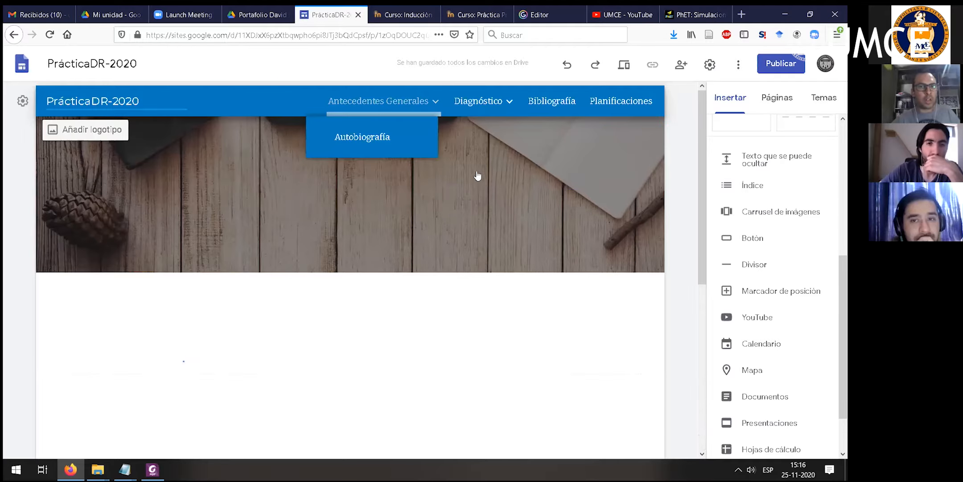
scroll(208, 324, "down", 4)
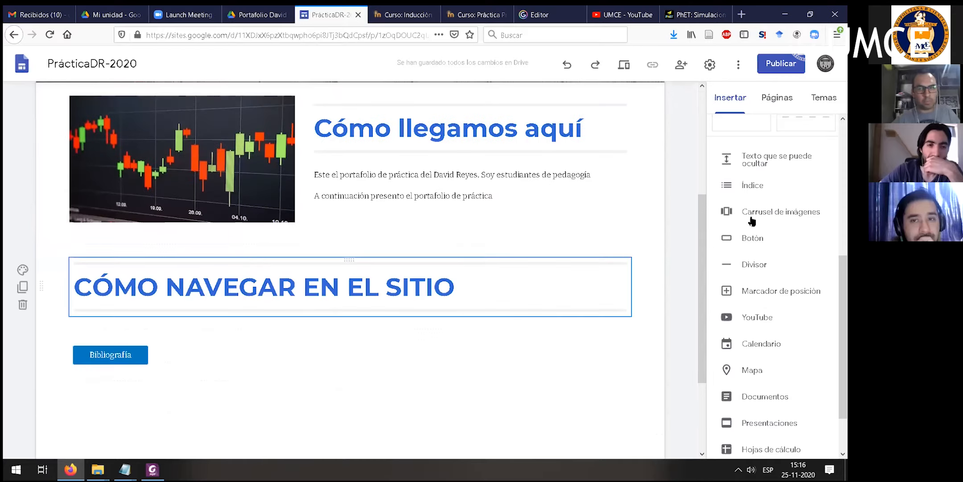
- Insert a second button named "Diagnóstico Orientación", linked to the site's Orientación page
left_click(781, 241)
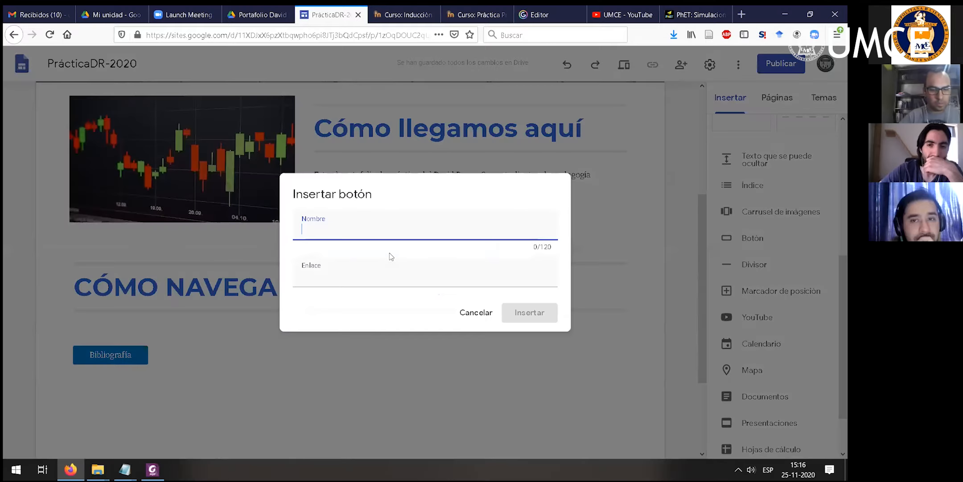
type("Diag")
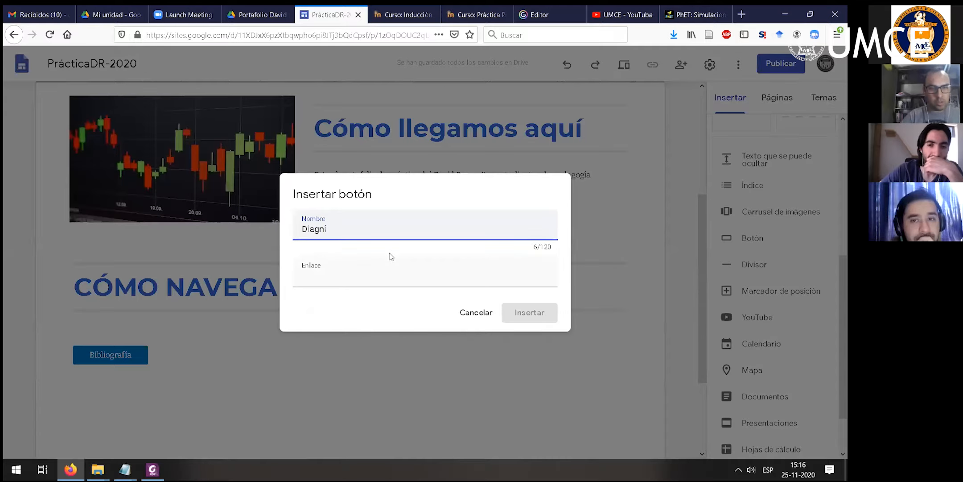
type("nóstivo")
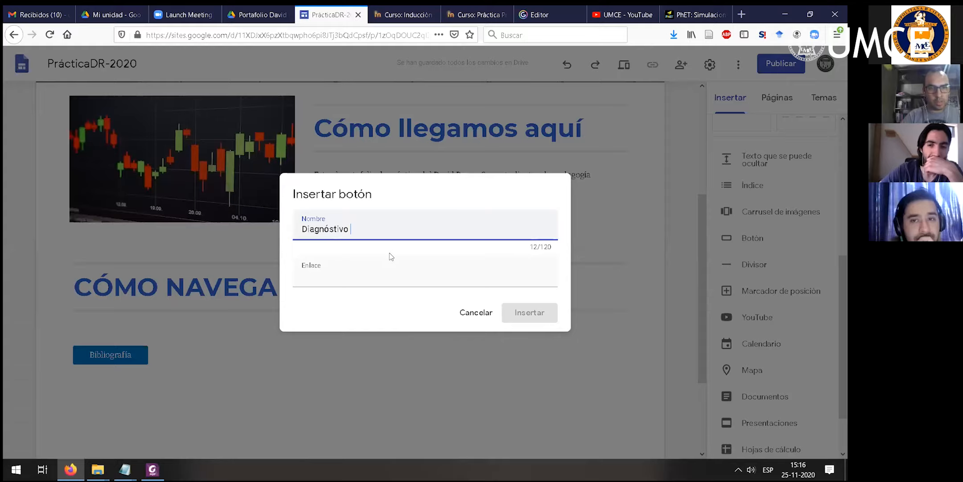
type(" Orientación")
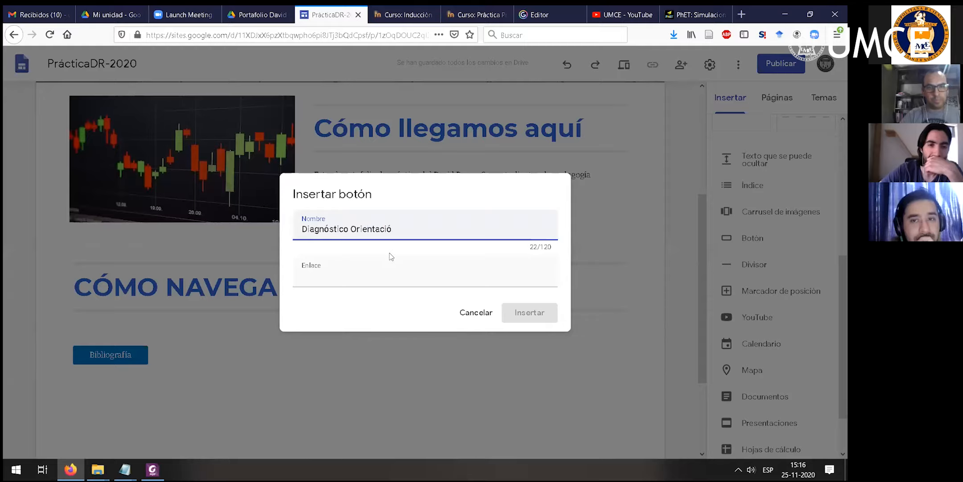
left_click(370, 282)
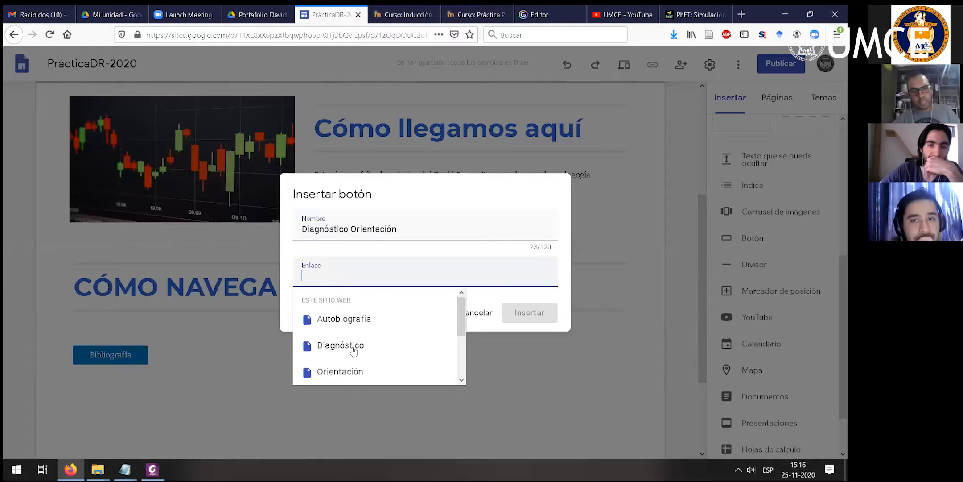
scroll(363, 347, "down", 2)
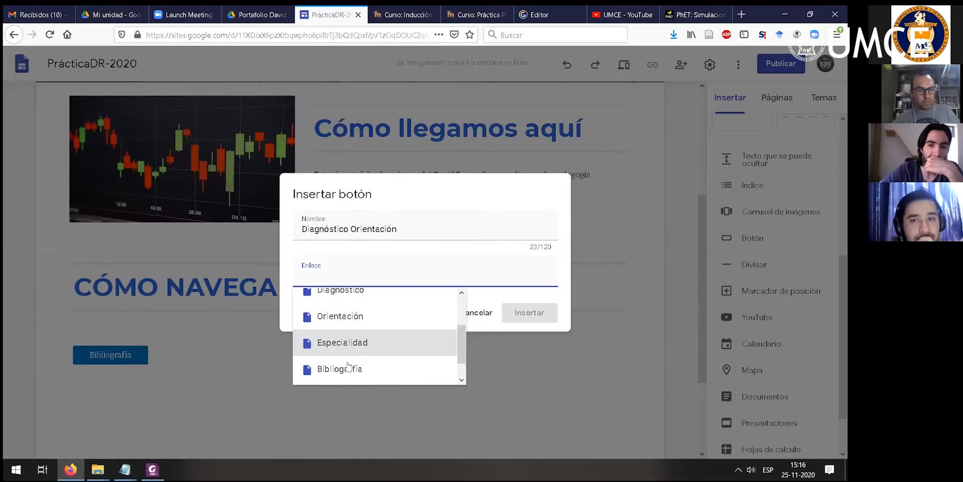
left_click(343, 317)
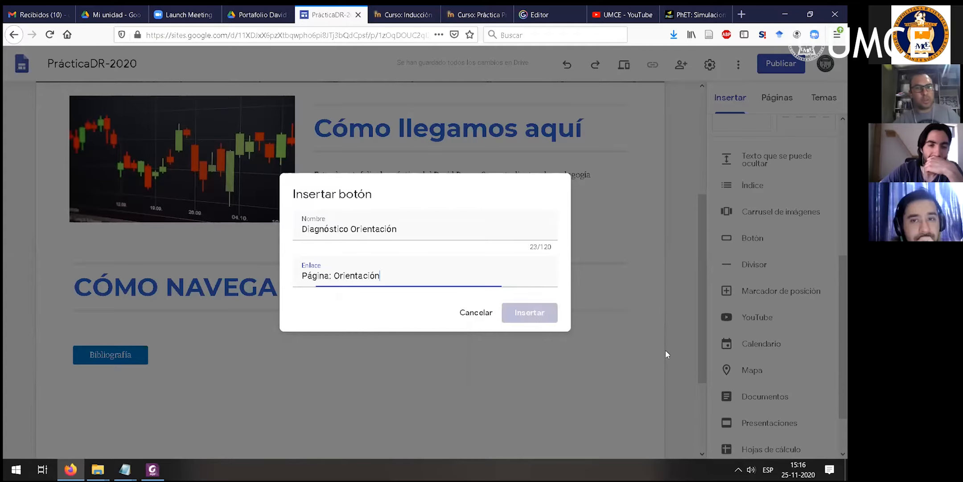
left_click(528, 312)
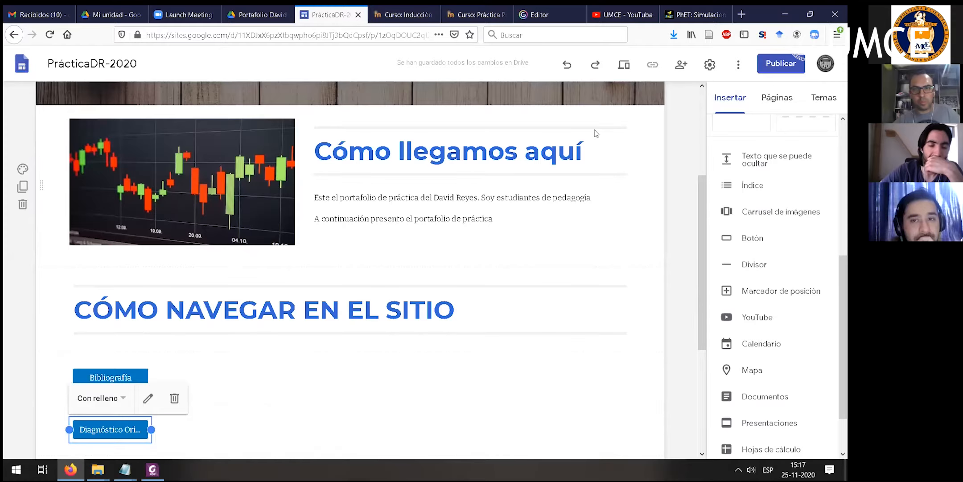
- Move the Diagnóstico Orientación button beside the Bibliografía button and make it wide enough for its full label
scroll(512, 109, "up", 4)
scroll(207, 357, "down", 5)
left_click(219, 363)
scroll(248, 357, "down", 2)
scroll(245, 290, "up", 3)
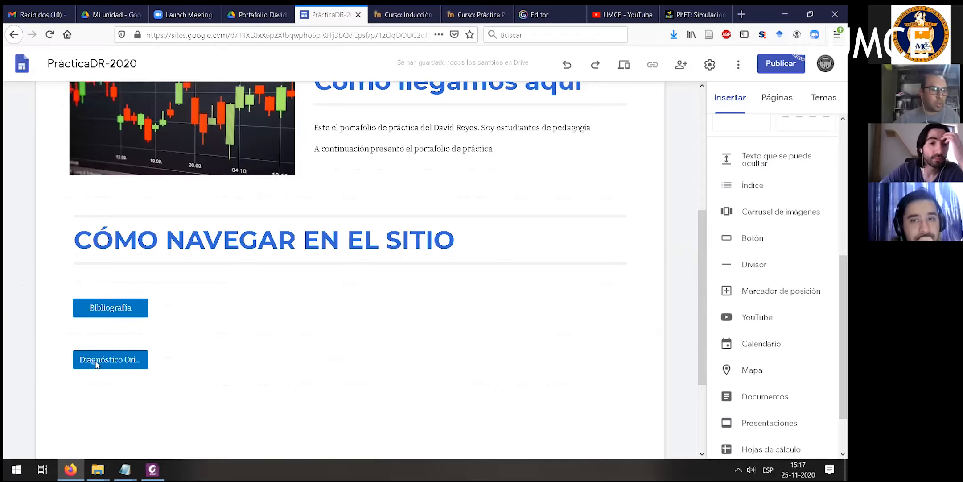
scroll(356, 322, "up", 3)
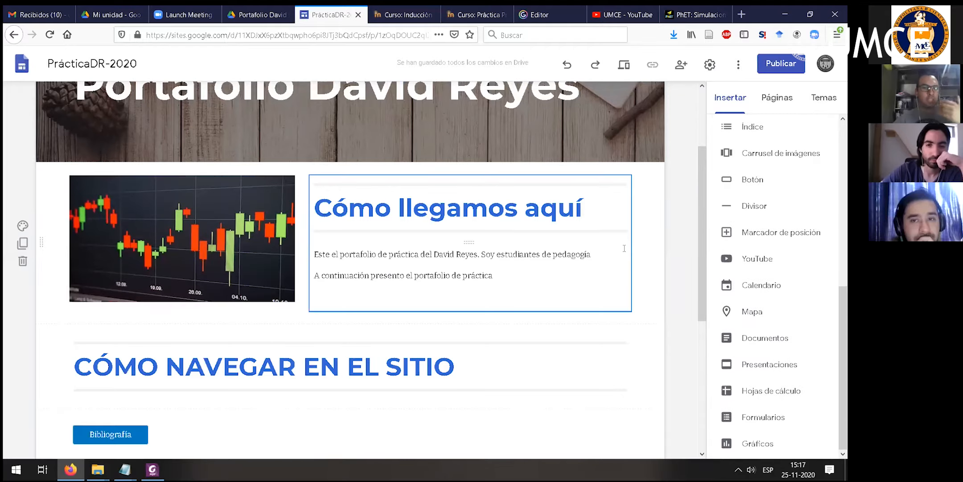
scroll(446, 290, "down", 3)
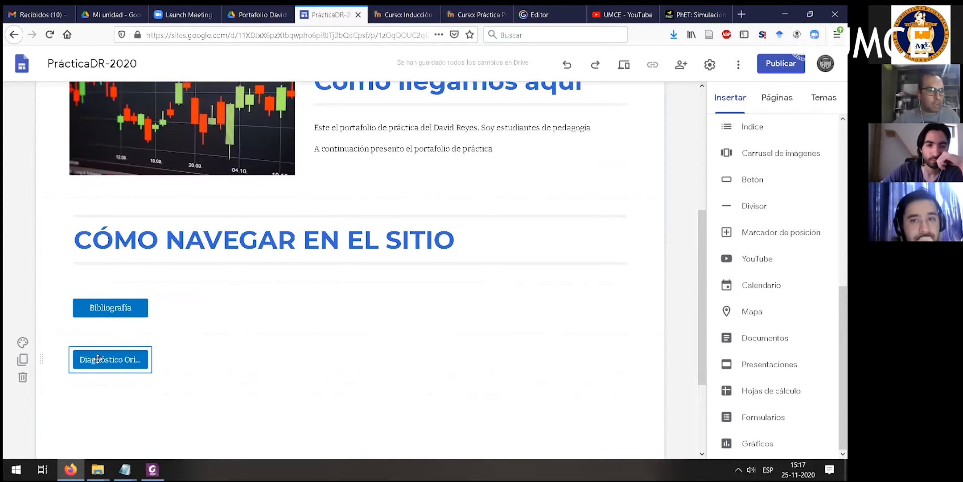
left_click_drag(102, 364, 295, 308)
left_click(250, 368)
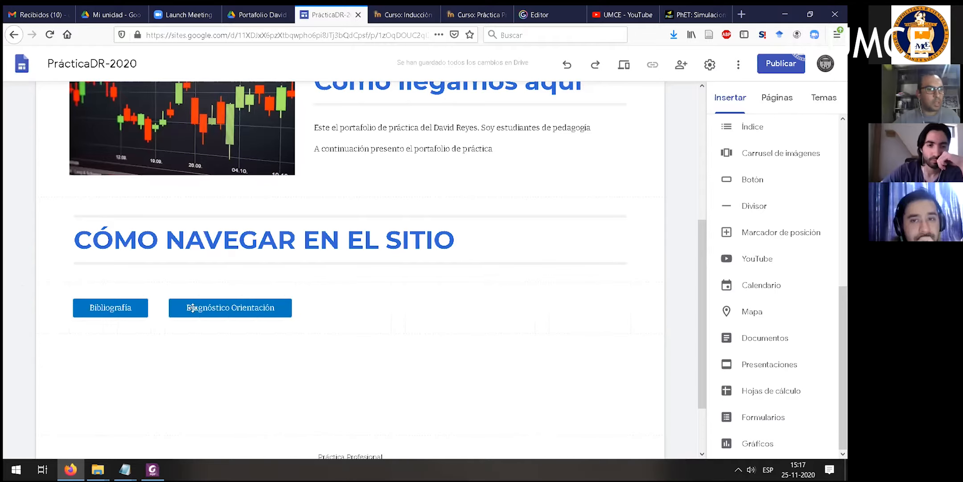
- Stack the Bibliografía button above the Diagnóstico Orientación button as a group and try to reposition the grouped buttons
left_click_drag(132, 308, 233, 295)
left_click(338, 338)
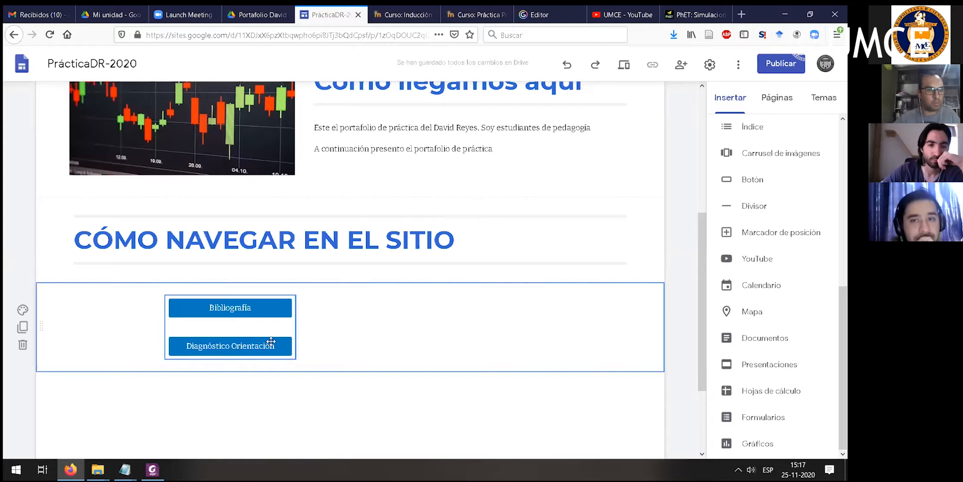
left_click_drag(237, 308, 318, 340)
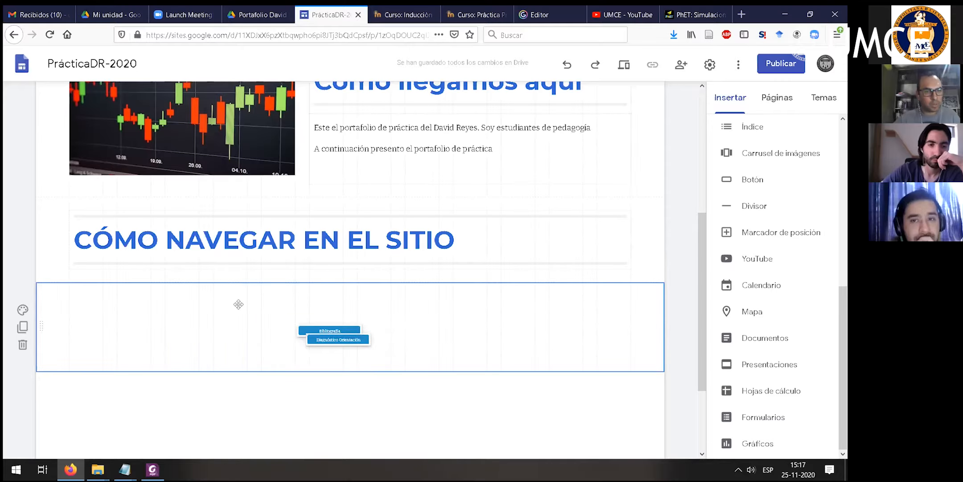
left_click_drag(273, 309, 244, 306)
left_click(285, 310)
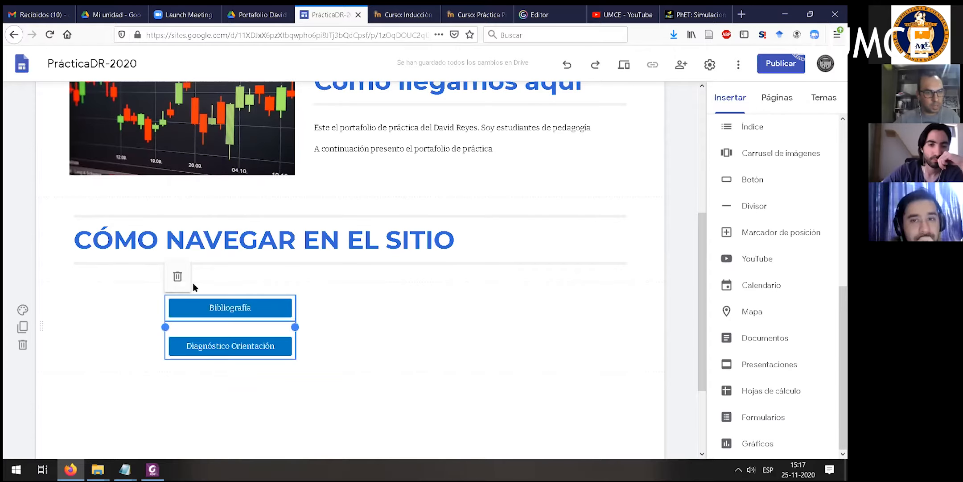
- Place the Bibliografía and Diagnóstico Orientación buttons side by side in one row under CÓMO NAVEGAR EN EL SITIO, with Bibliografía first
right_click(213, 346)
left_click(202, 347)
left_click(226, 345)
double_click(226, 345)
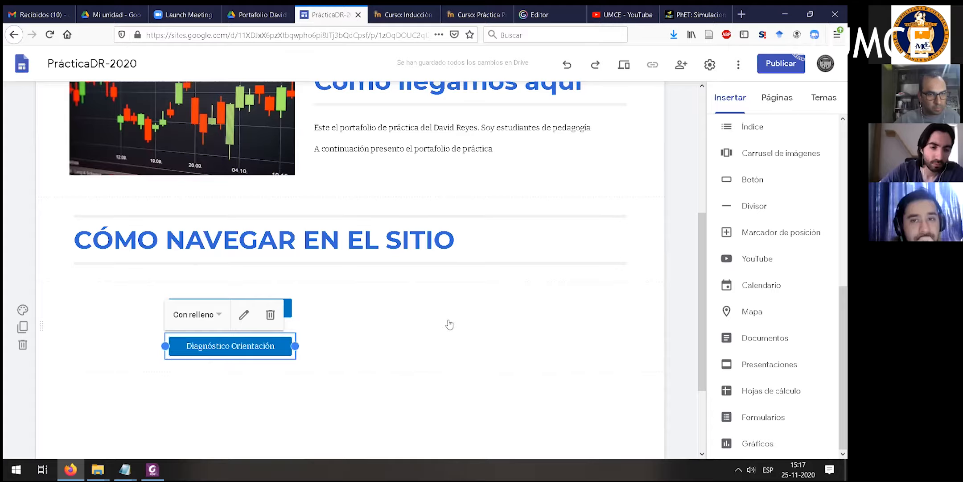
key("Return")
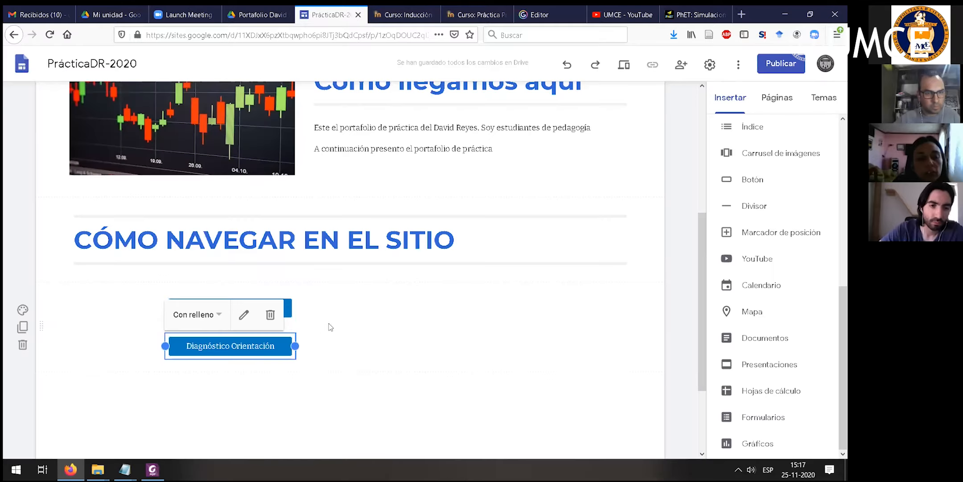
left_click_drag(251, 308, 107, 295)
left_click_drag(325, 308, 348, 319)
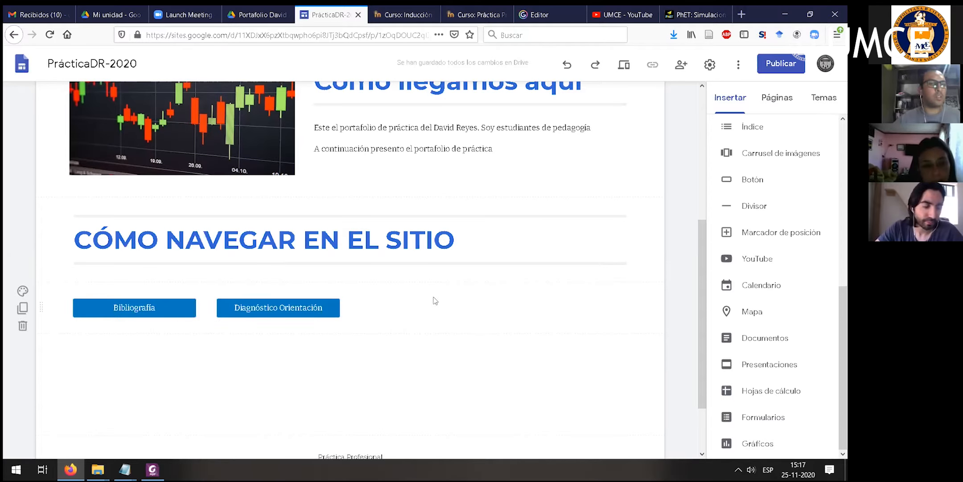
- Review the home page from its header and introduction down to the navigation buttons and footer, along with the available insert elements
scroll(491, 292, "down", 2)
scroll(741, 250, "up", 5)
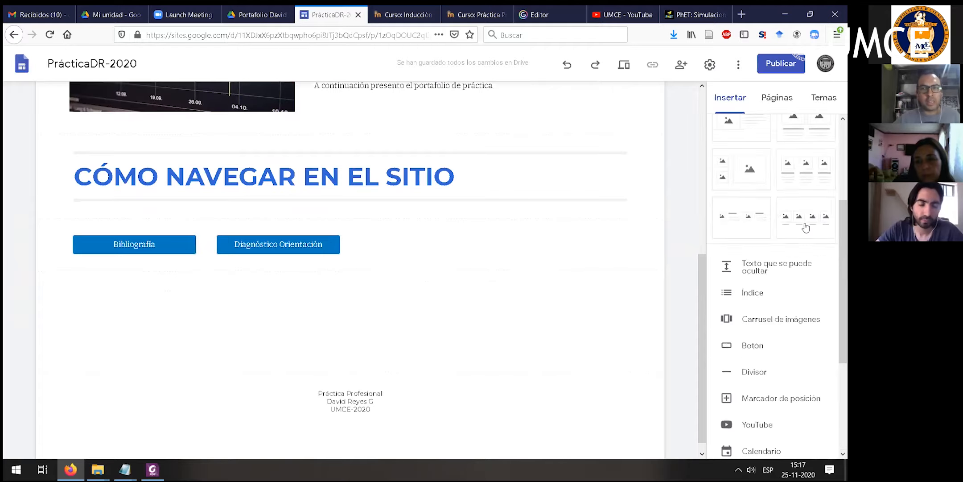
scroll(733, 248, "up", 1)
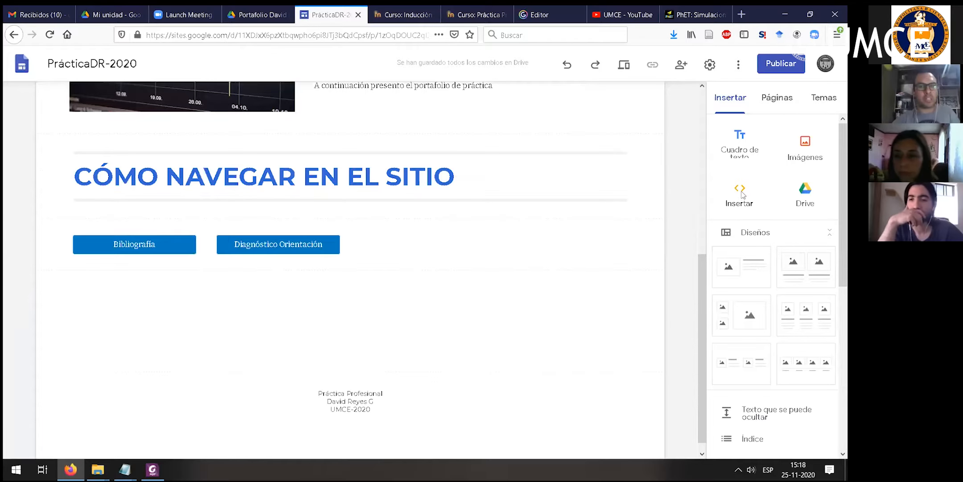
scroll(537, 210, "up", 3)
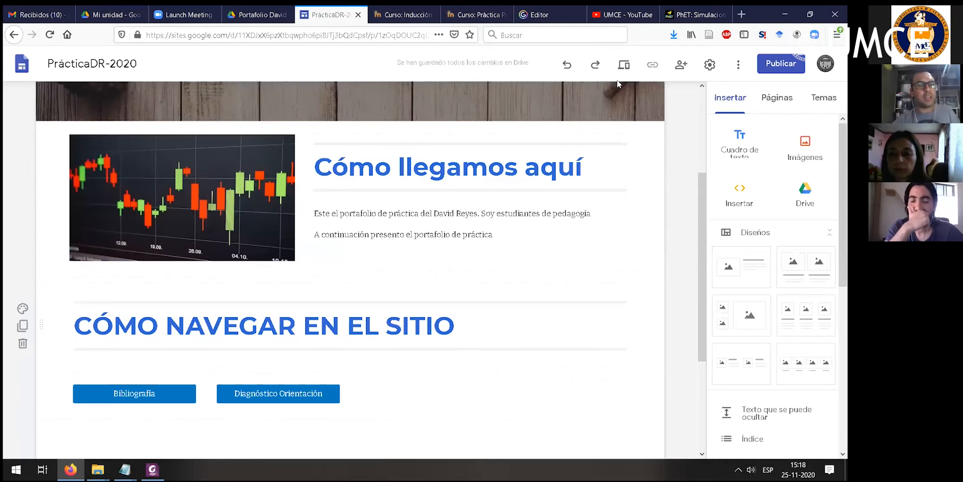
scroll(618, 85, "up", 3)
scroll(618, 102, "up", 1)
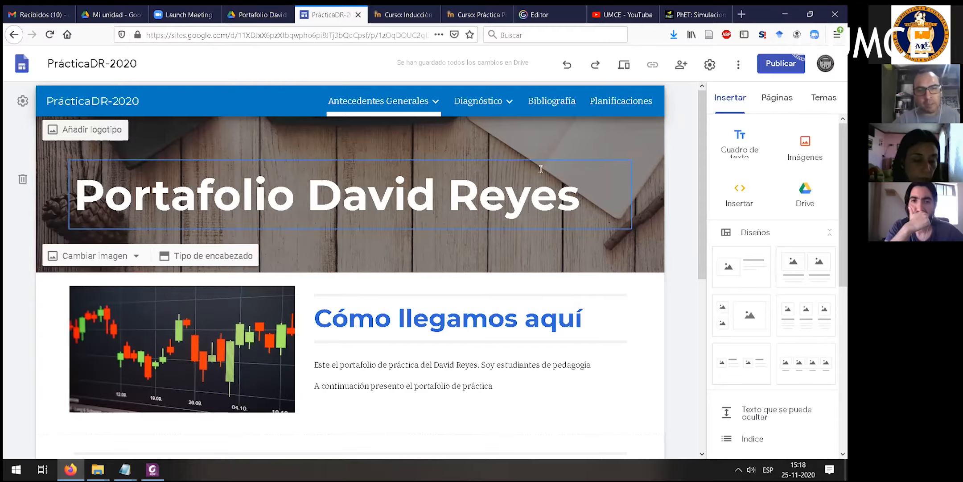
scroll(385, 243, "down", 3)
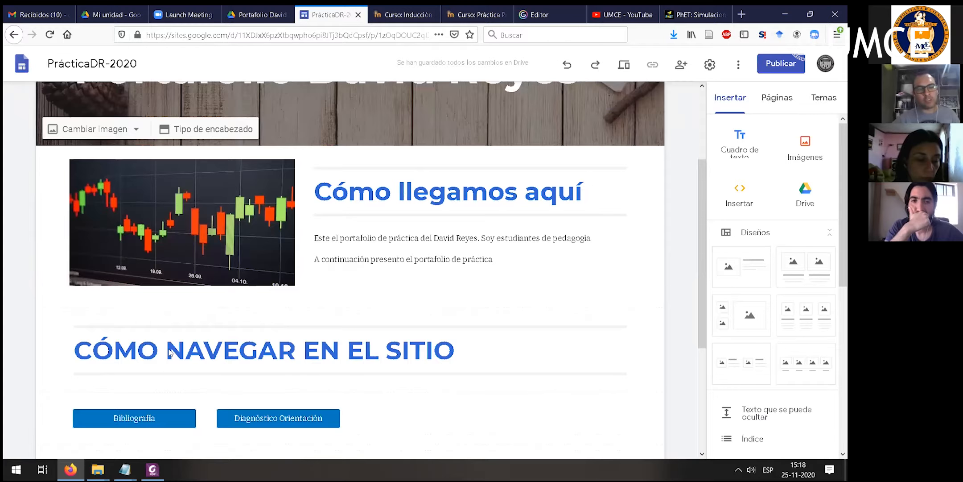
scroll(190, 336, "down", 1)
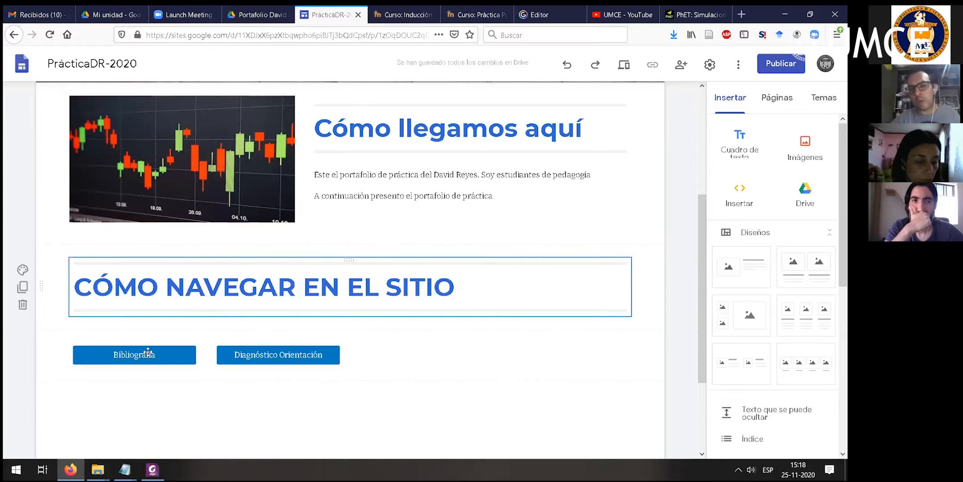
left_click_drag(250, 348, 151, 346)
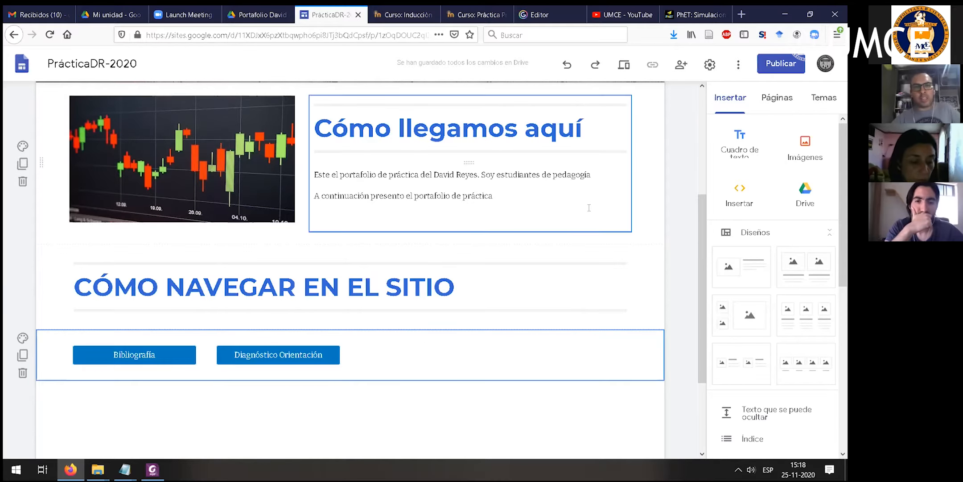
scroll(674, 171, "up", 1)
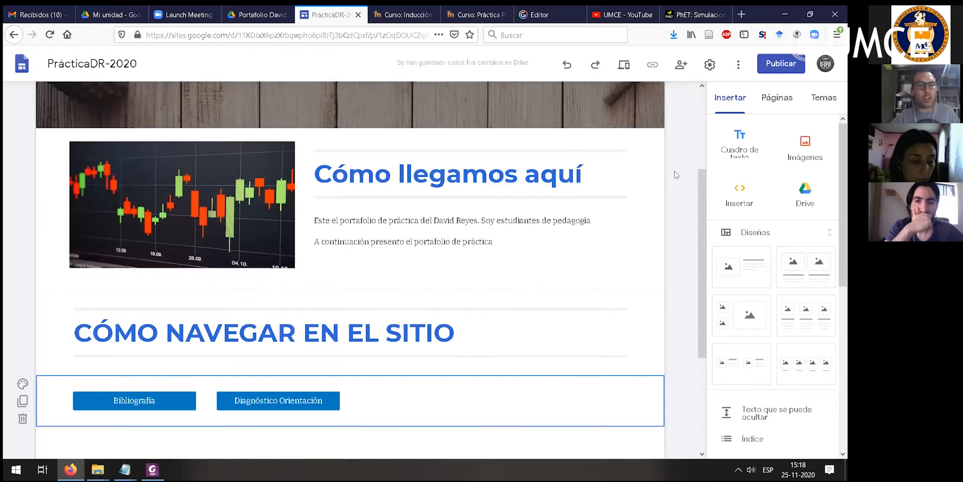
scroll(503, 83, "up", 3)
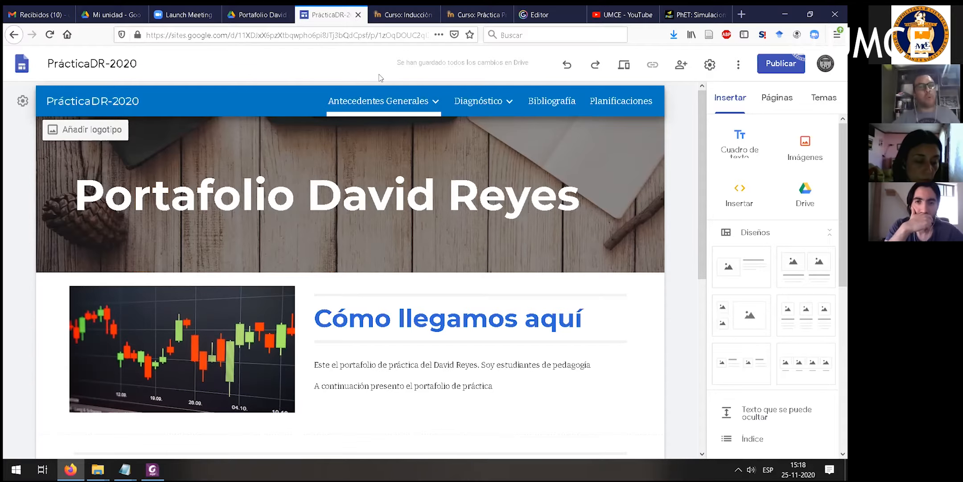
- Open the site's publishing settings and examine the base address and the proposed web address ending
left_click(553, 197)
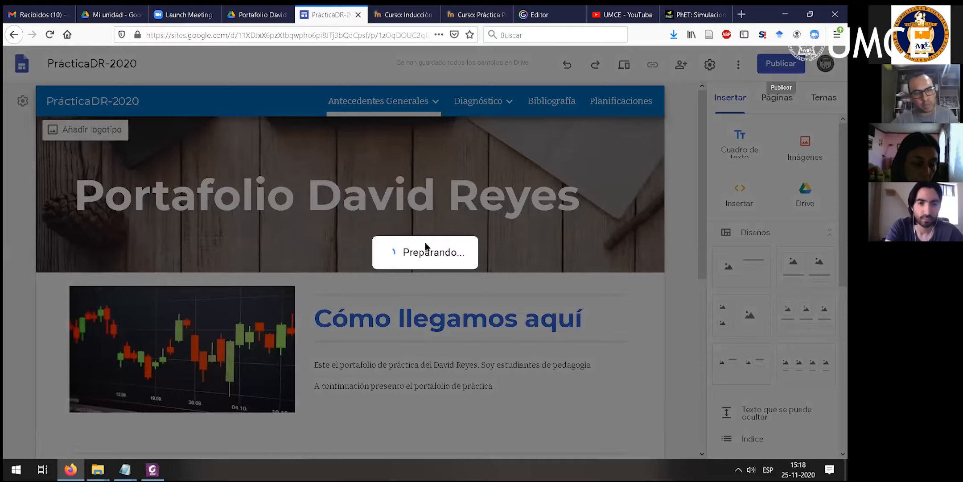
left_click_drag(268, 245, 379, 248)
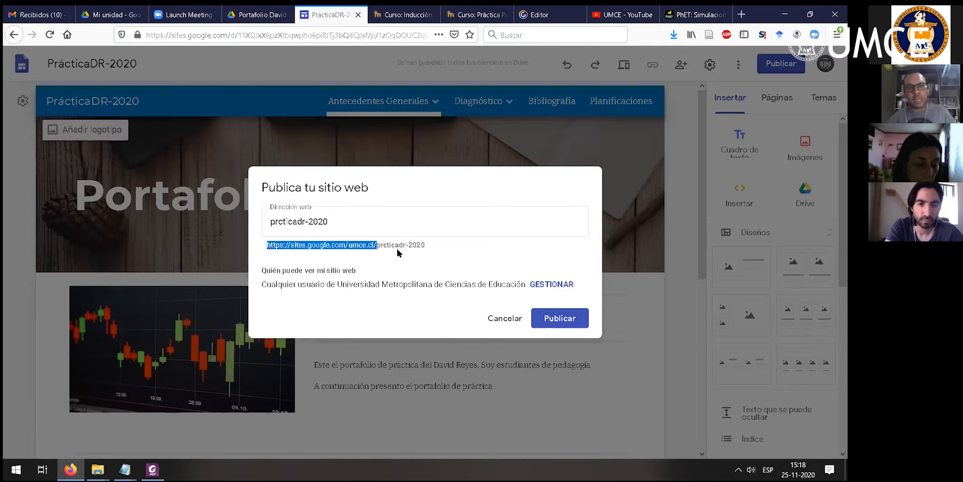
left_click(378, 247)
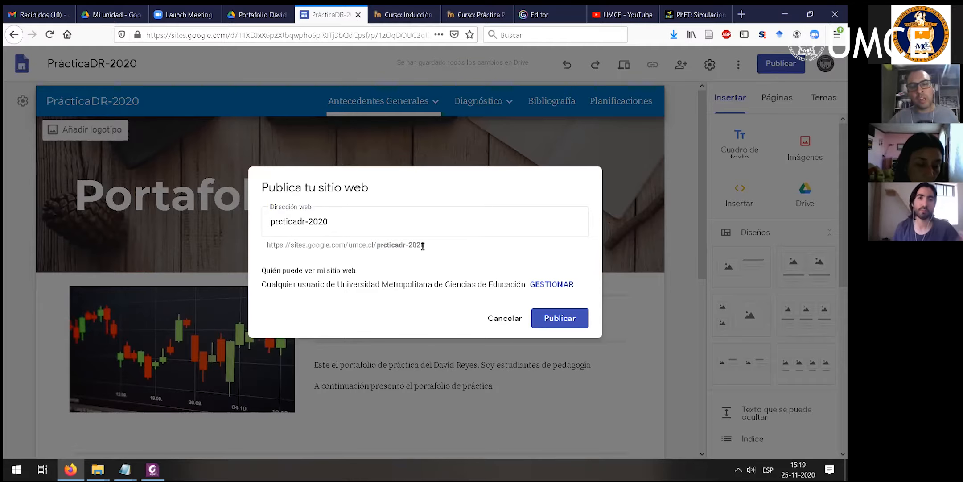
left_click_drag(377, 245, 427, 250)
left_click(427, 243)
left_click(345, 212)
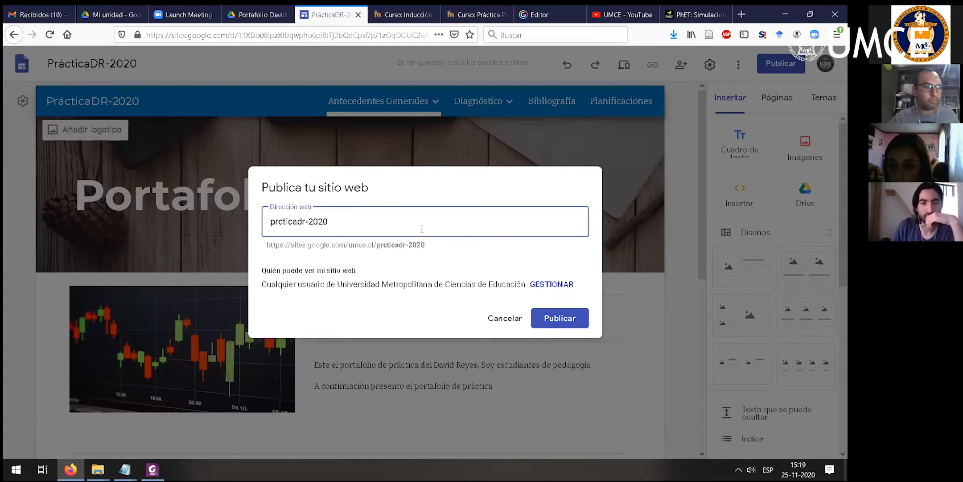
- Try "portafolio" as the site's web address, and extend it with the portfolio owner's name
key("BackSpace")
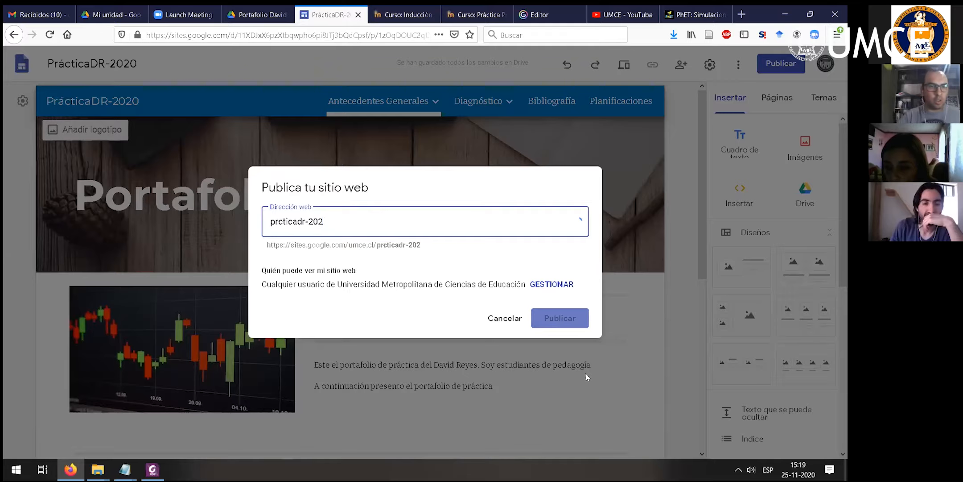
key("BackSpace")
key("BackSpace")
key("BackSpace")
key("BackSpace")
key("BackSpace")
key("BackSpace")
key("BackSpace")
key("BackSpace")
key("BackSpace")
key("BackSpace")
key("BackSpace")
key("BackSpace")
key("BackSpace")
type("port")
type("fol")
key("BackSpace")
key("BackSpace")
key("BackSpace")
type("afolio")
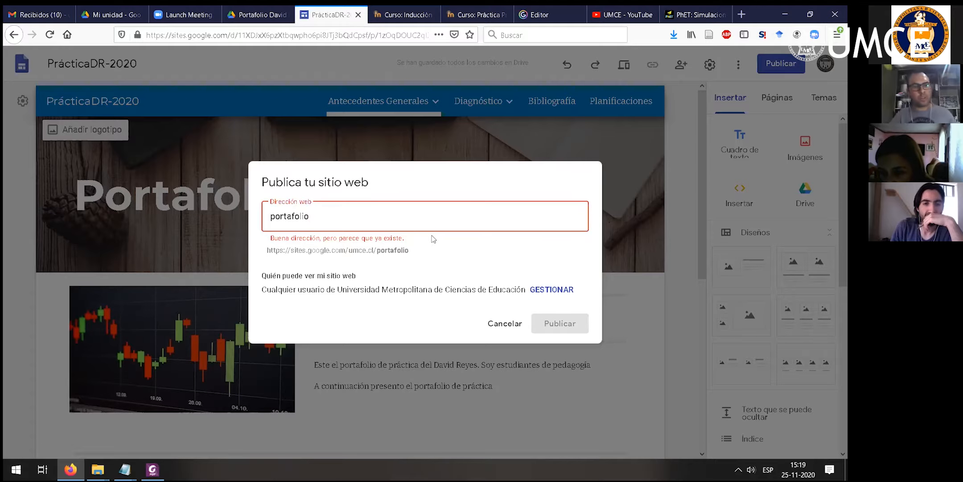
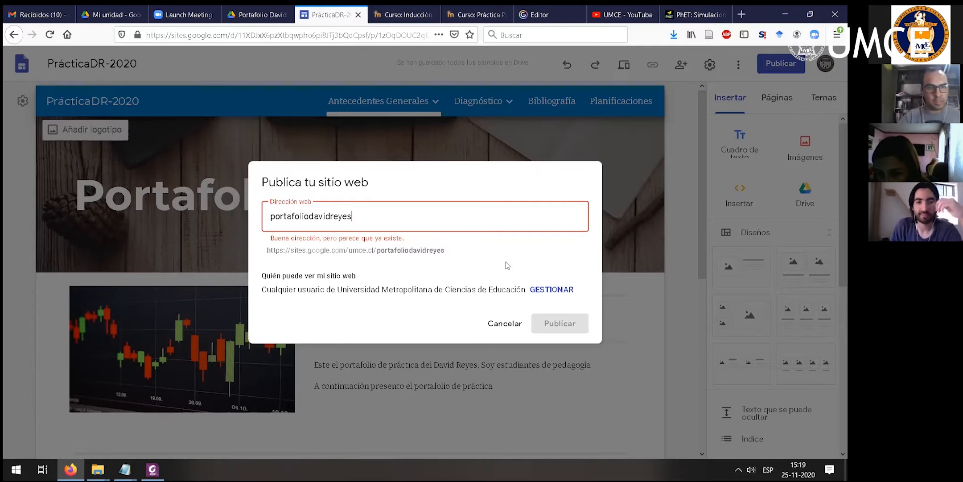
- Try replacing the web address with "portfol", and leave the publishing settings without publishing
key("BackSpace")
key("BackSpace")
key("BackSpace")
key("BackSpace")
key("BackSpace")
key("BackSpace")
key("BackSpace")
key("BackSpace")
key("BackSpace")
key("BackSpace")
key("BackSpace")
key("BackSpace")
key("BackSpace")
key("BackSpace")
key("BackSpace")
key("BackSpace")
key("BackSpace")
type("tafo")
key("BackSpace")
key("BackSpace")
key("BackSpace")
key("BackSpace")
type("tfol")
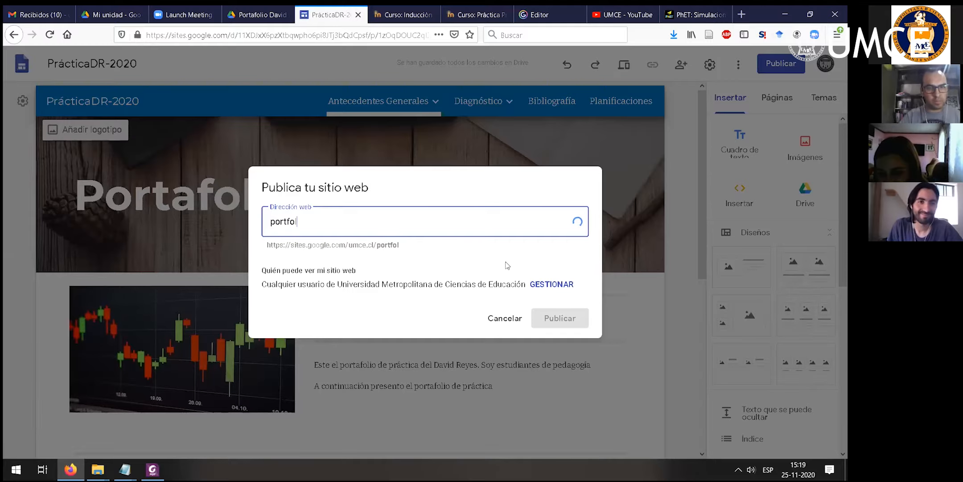
left_click(534, 282)
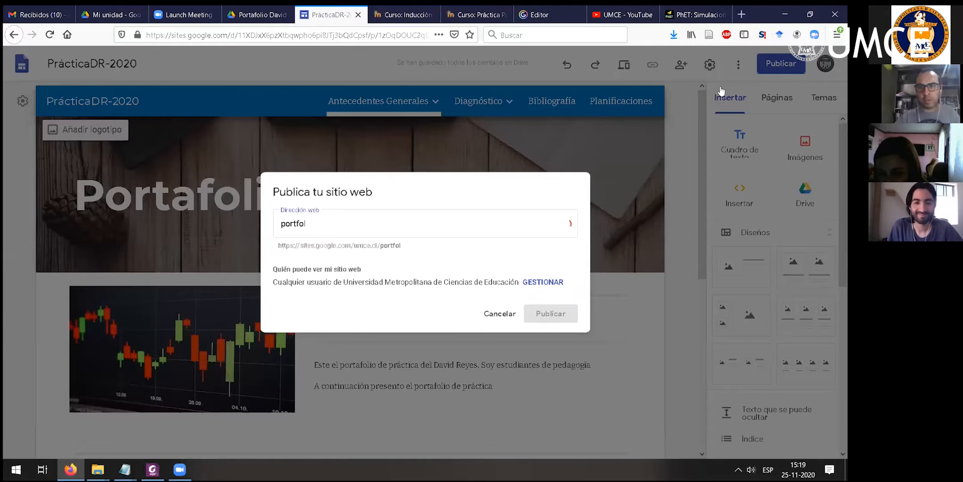
- Review who can see the published site and keep its link access on Universidad Metropolitana de Ciencias de Educación
left_click(777, 65)
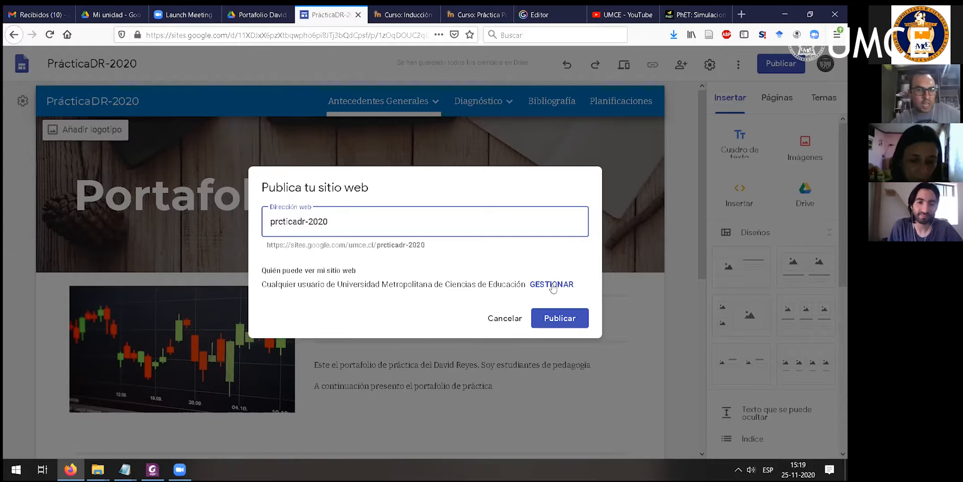
left_click(263, 282)
left_click_drag(264, 283, 513, 297)
left_click(346, 297)
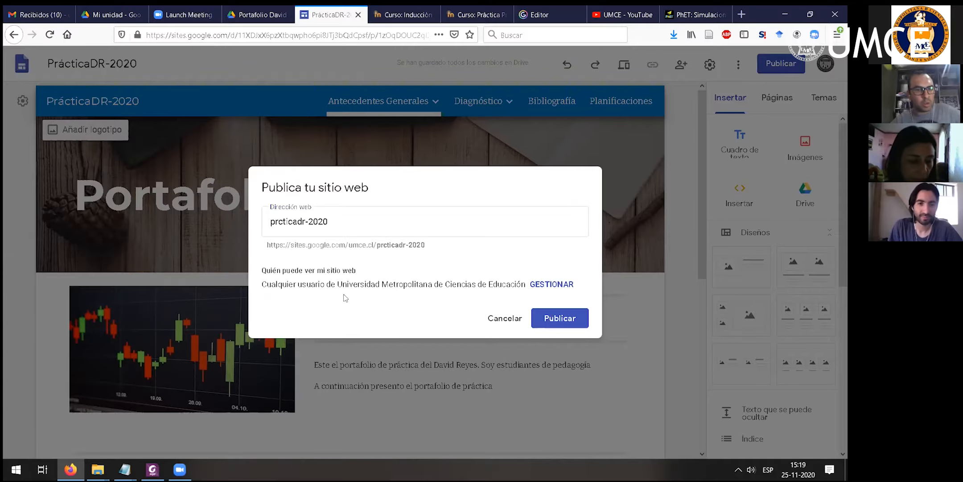
left_click(549, 284)
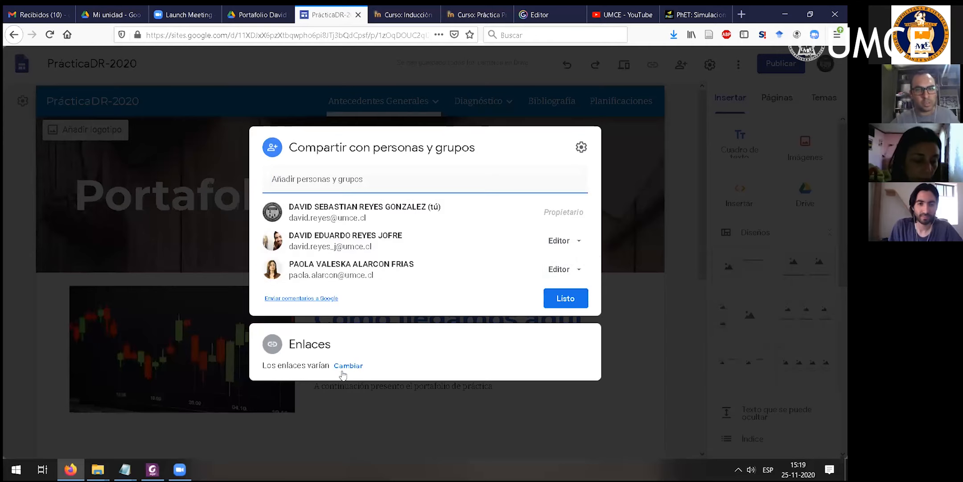
left_click(349, 365)
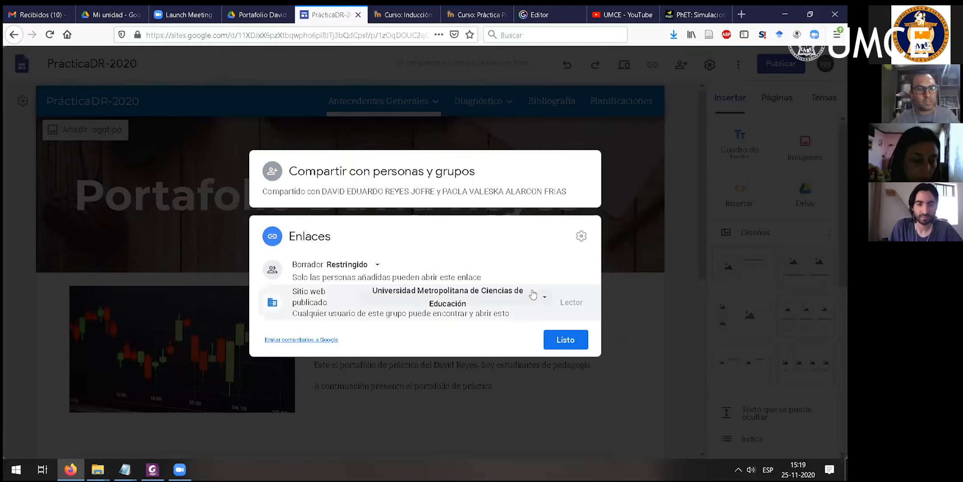
left_click(545, 301)
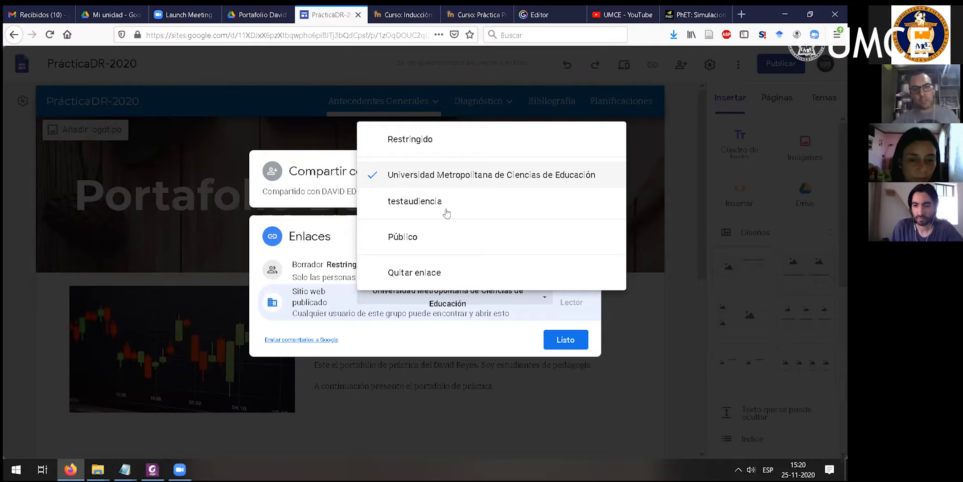
left_click(438, 182)
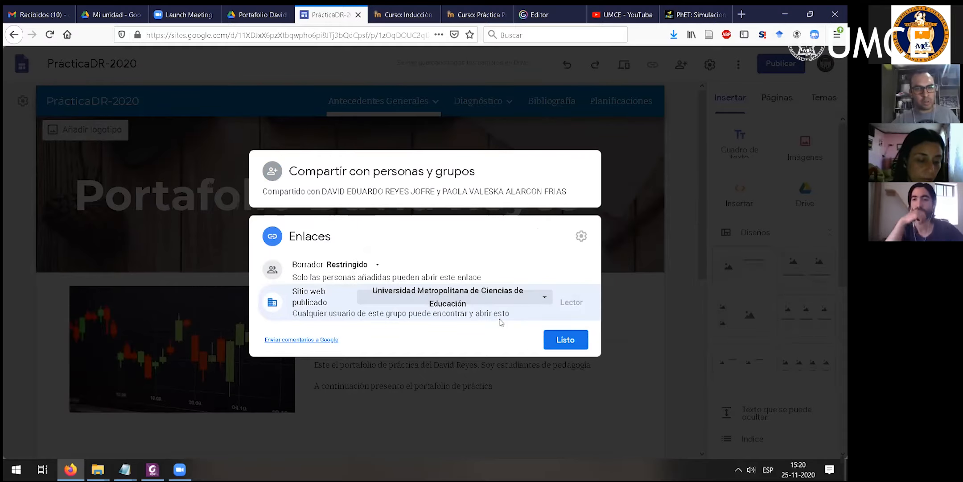
left_click(575, 343)
- Publish the site with the web address prcticadr-2020
left_click(785, 63)
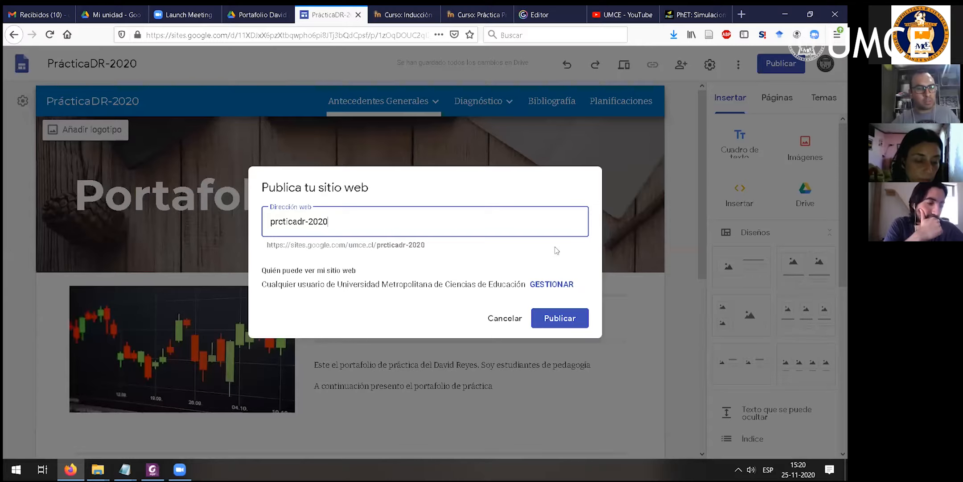
left_click(786, 67)
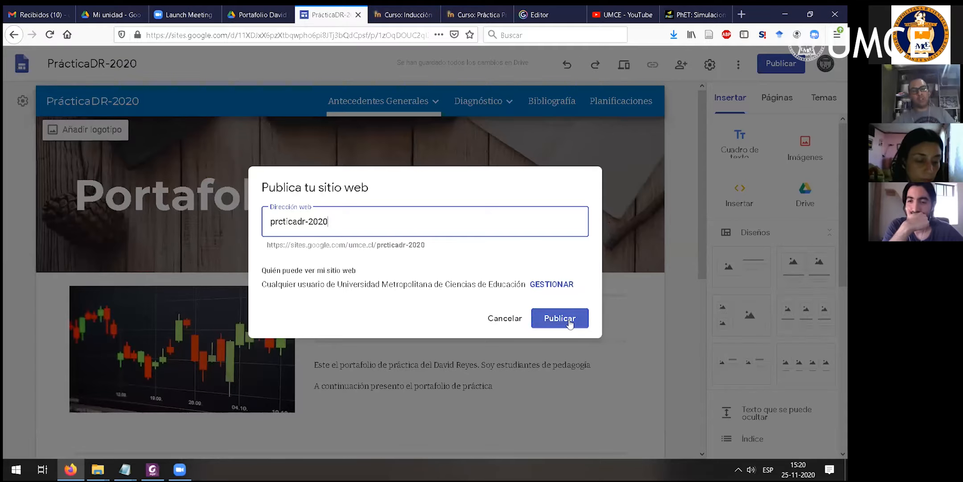
left_click(563, 322)
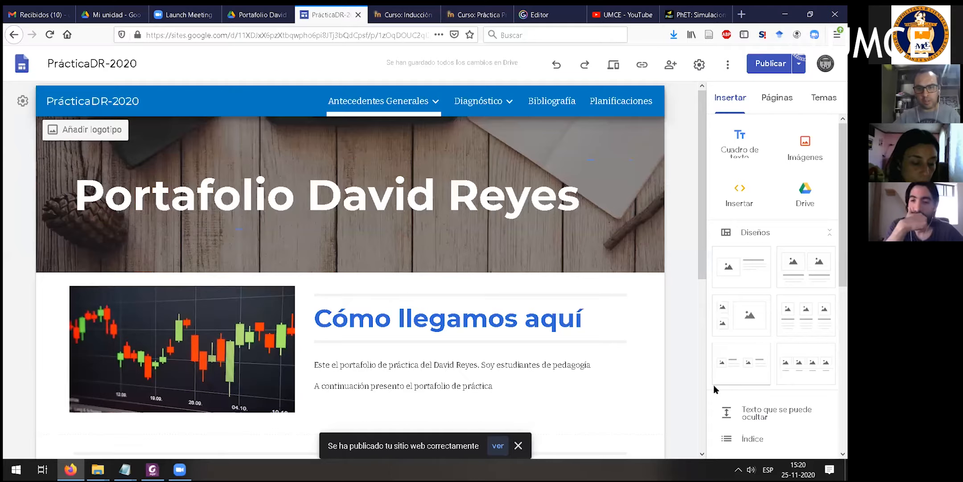
key("super+d")
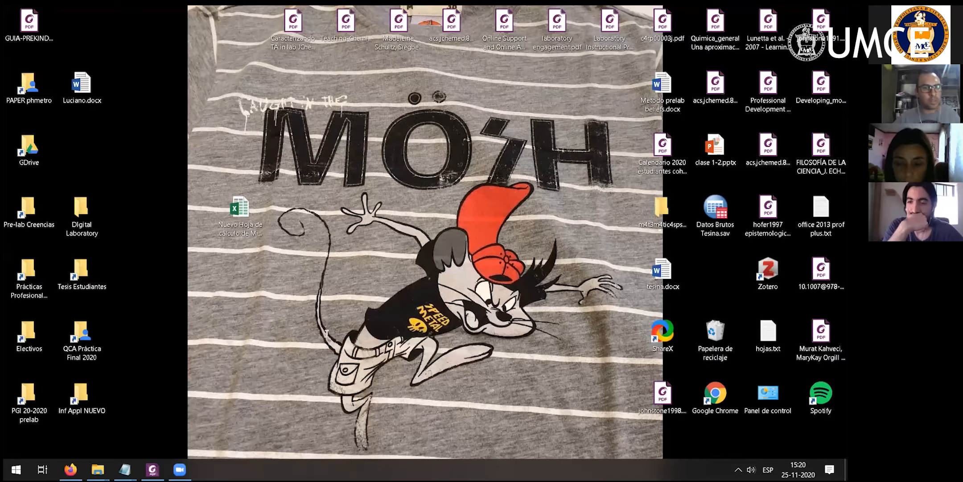
key("super+d")
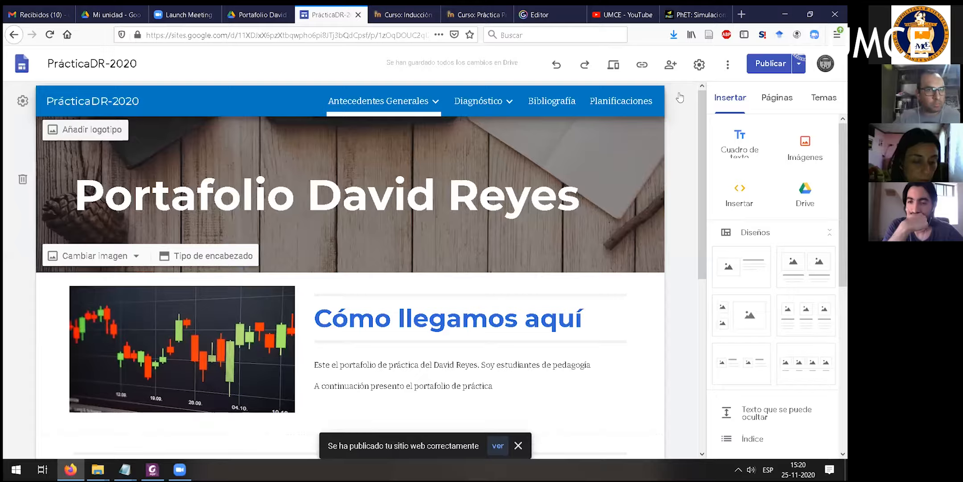
- Open the published version of the site from the publishing options
left_click(799, 66)
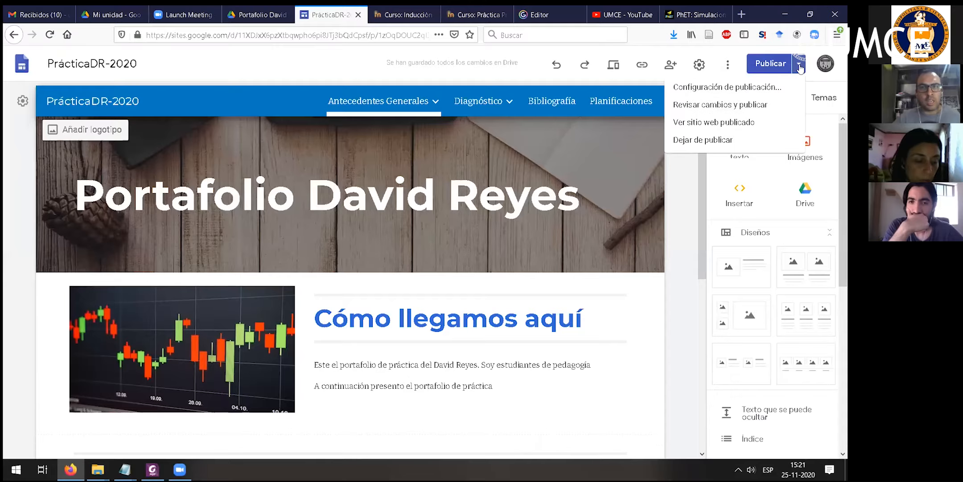
left_click(799, 66)
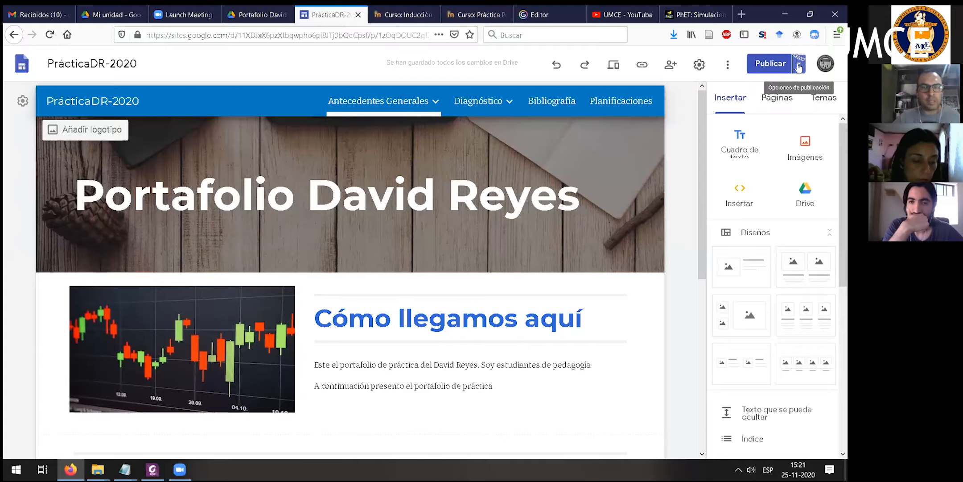
left_click(799, 66)
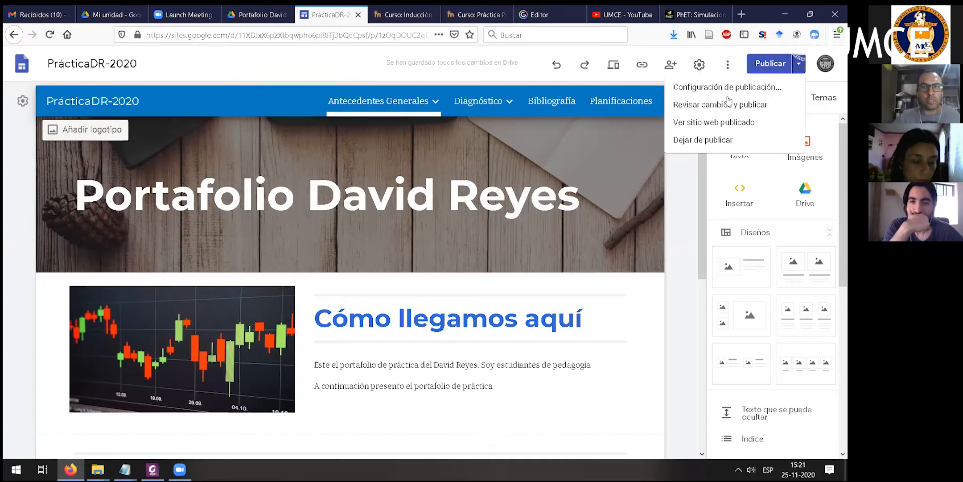
left_click(708, 123)
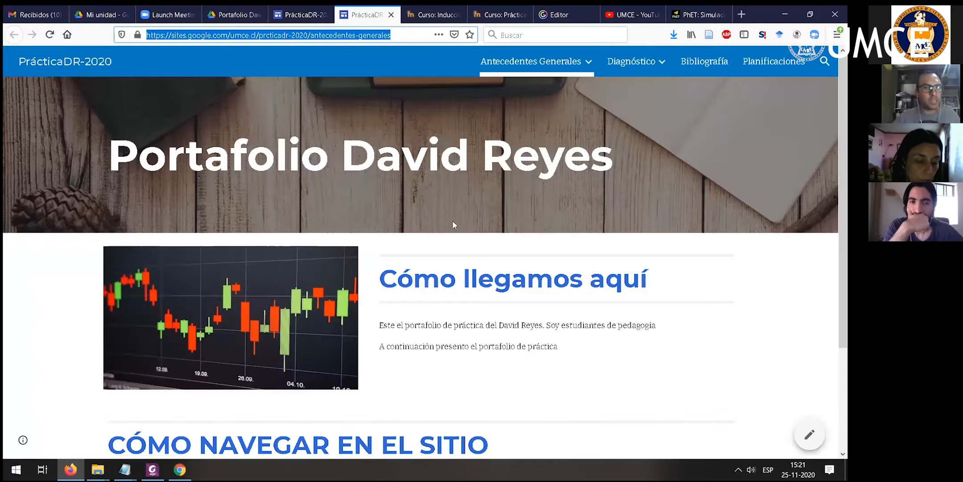
scroll(527, 282, "down", 3)
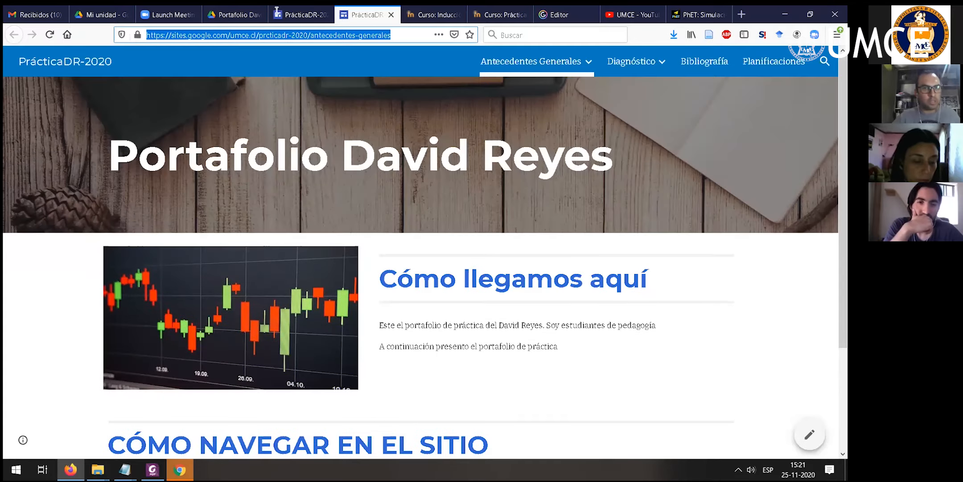
- Copy the published site's full web address and load it in a Chrome incognito window to test signed-out access
left_click_drag(391, 35, 134, 36)
key("ctrl+c")
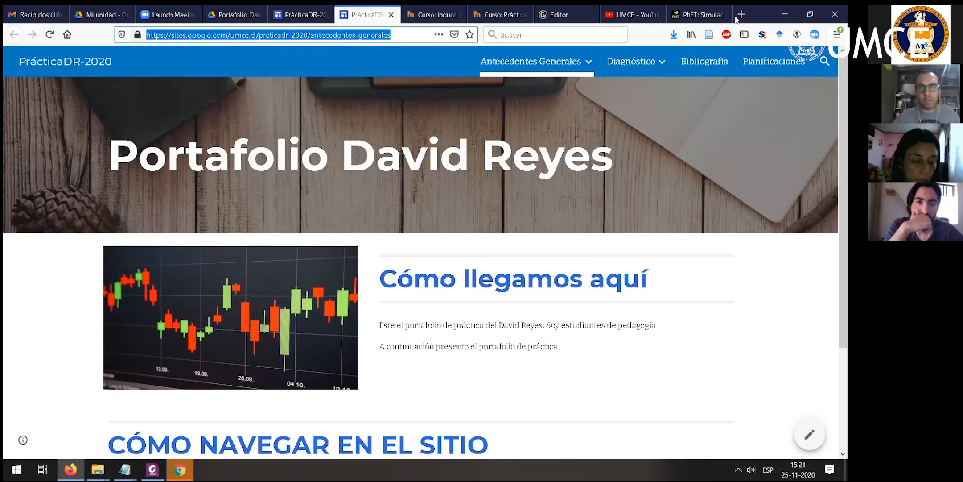
key("alt+Tab")
left_click(836, 34)
left_click(771, 64)
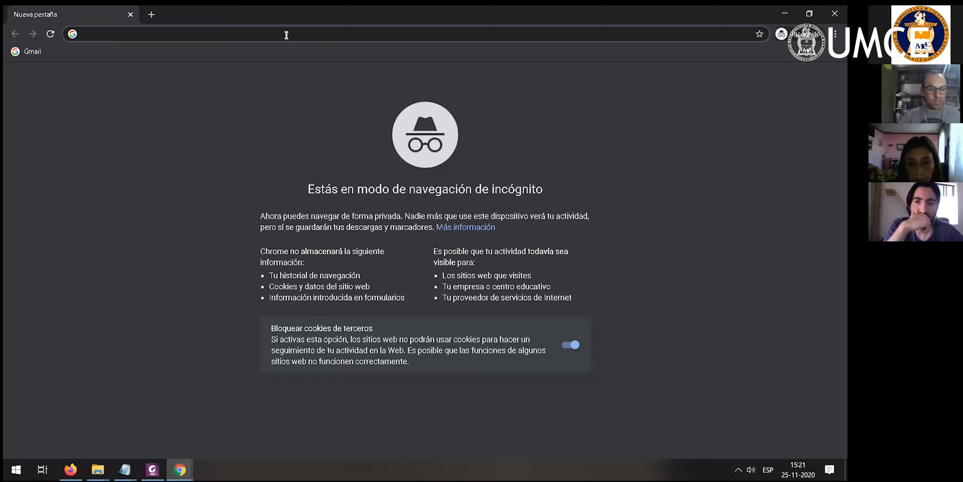
key("ctrl+v")
key("Return")
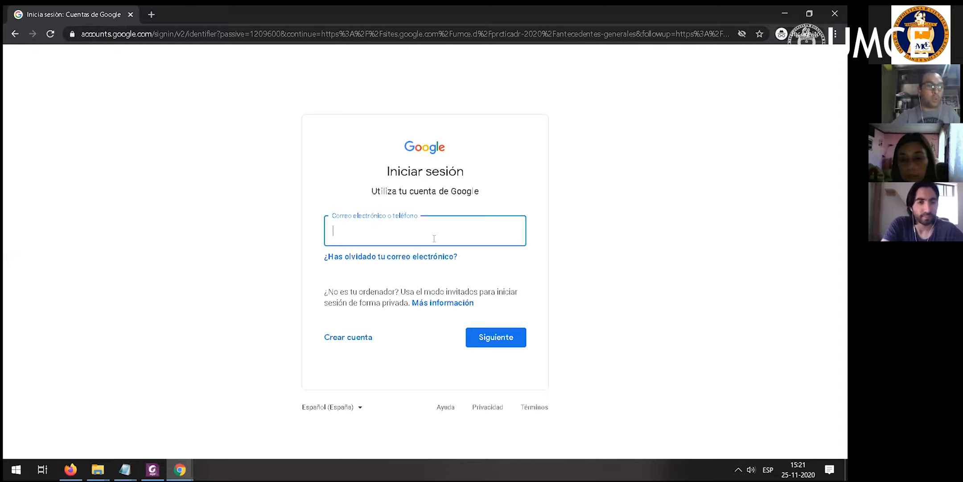
- Close the incognito and regular Chrome windows and return to the published site in Firefox
left_click(840, 10)
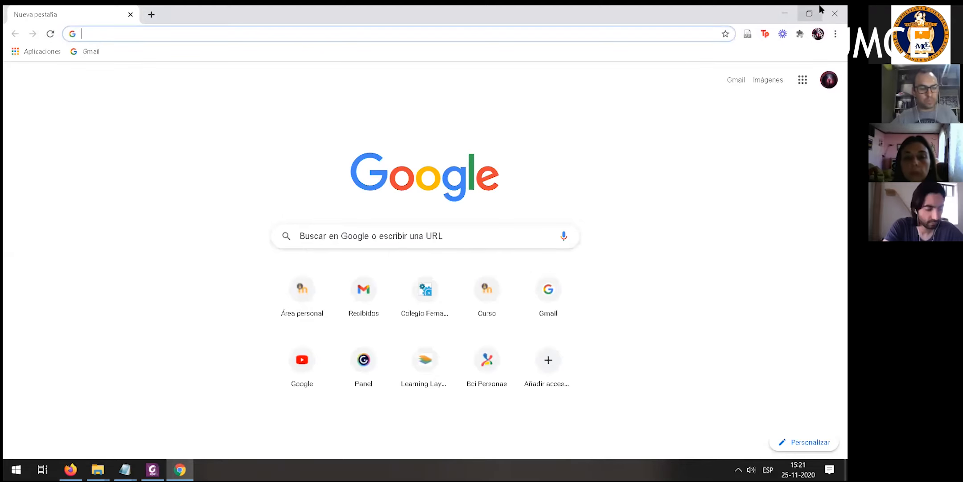
left_click(835, 14)
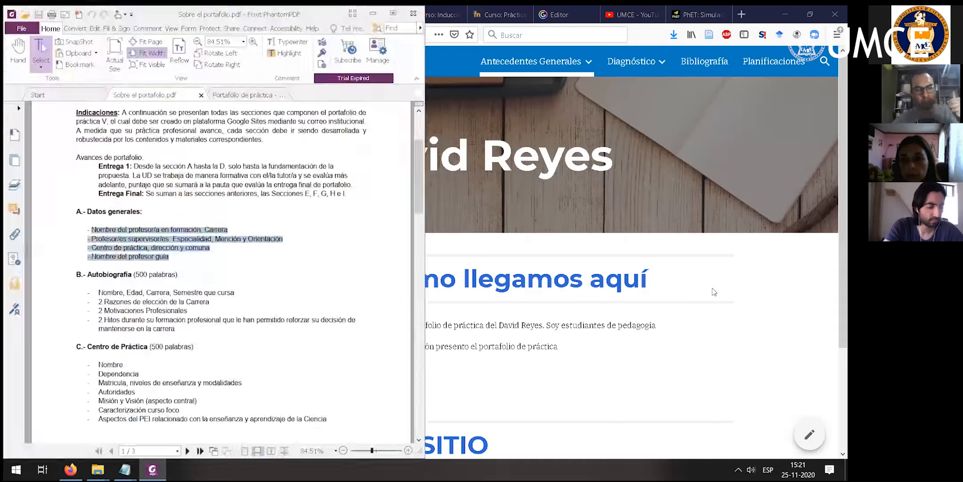
left_click(714, 292)
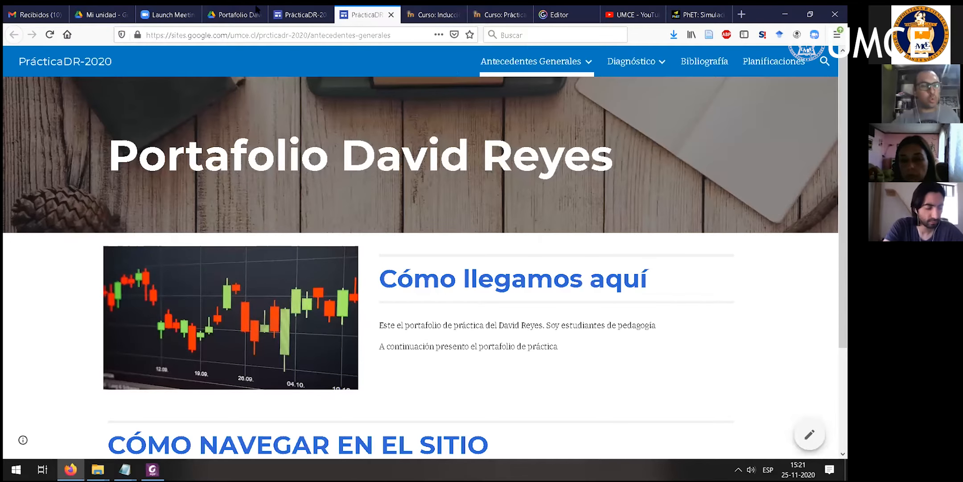
- Return to the site editor, review which people and groups the site is shared with, and leave the sharing settings unchanged
left_click(296, 16)
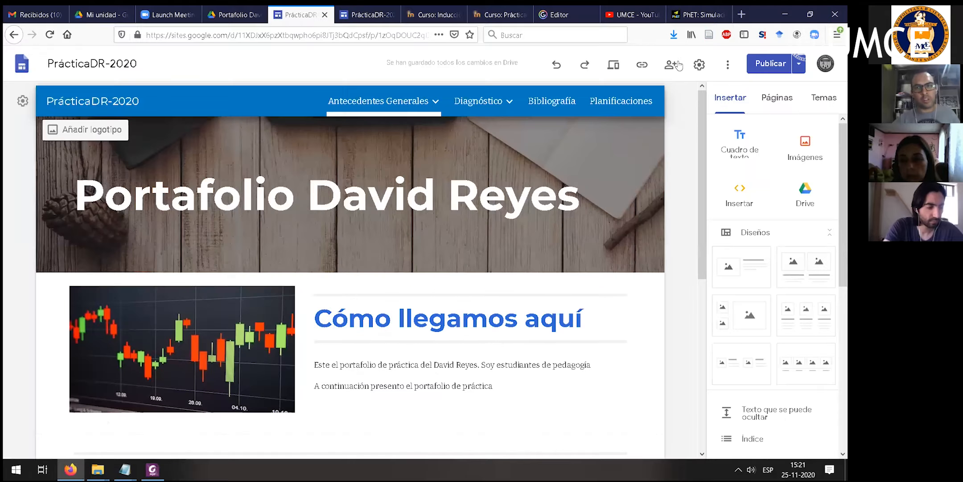
left_click(675, 65)
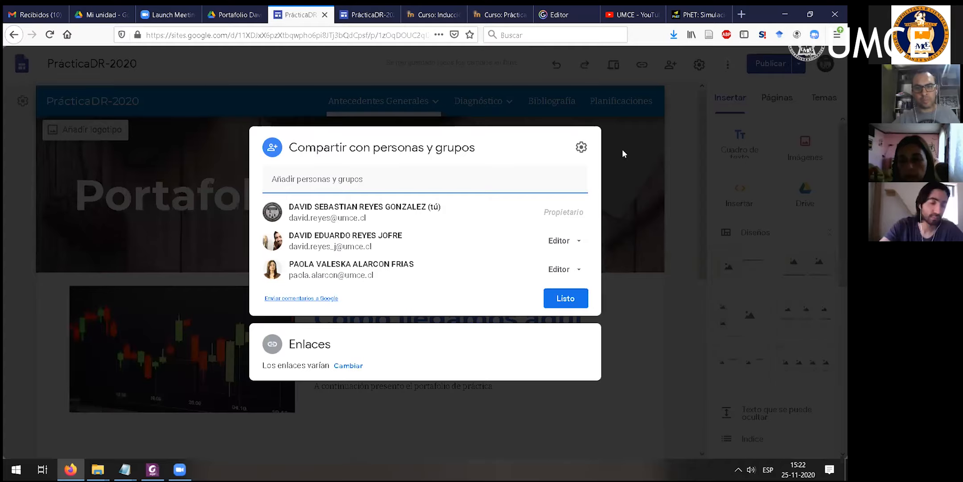
left_click(506, 70)
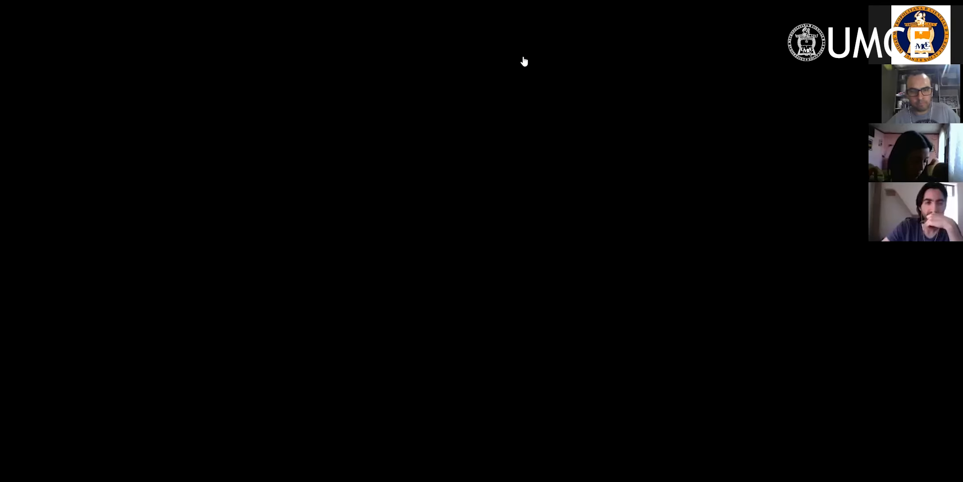
scroll(581, 321, "down", 5)
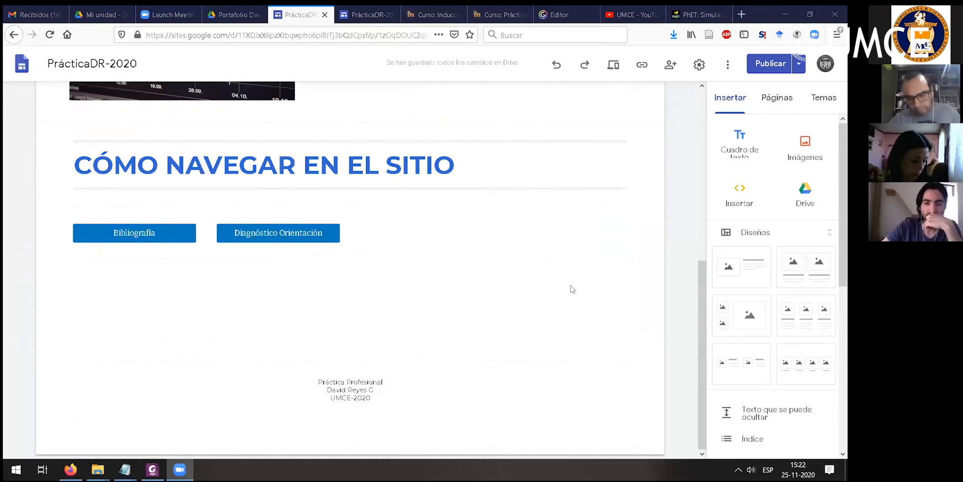
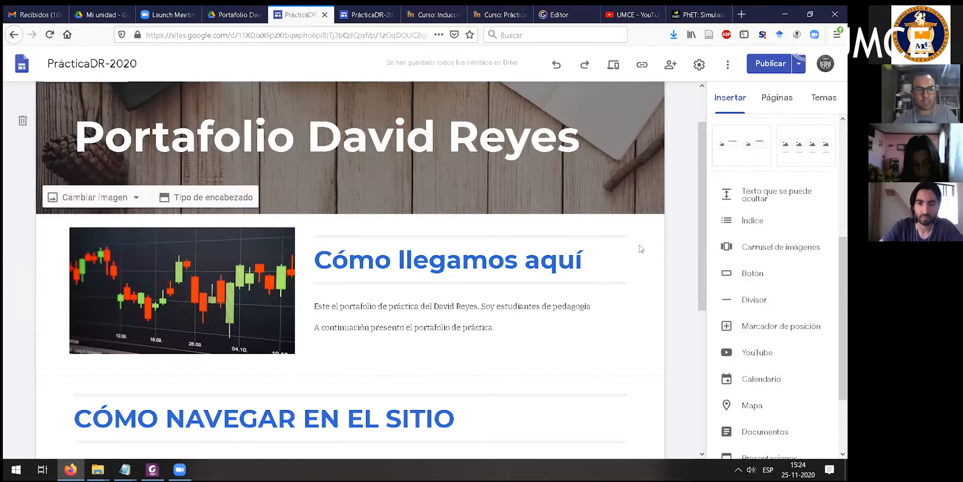
scroll(490, 304, "down", 4)
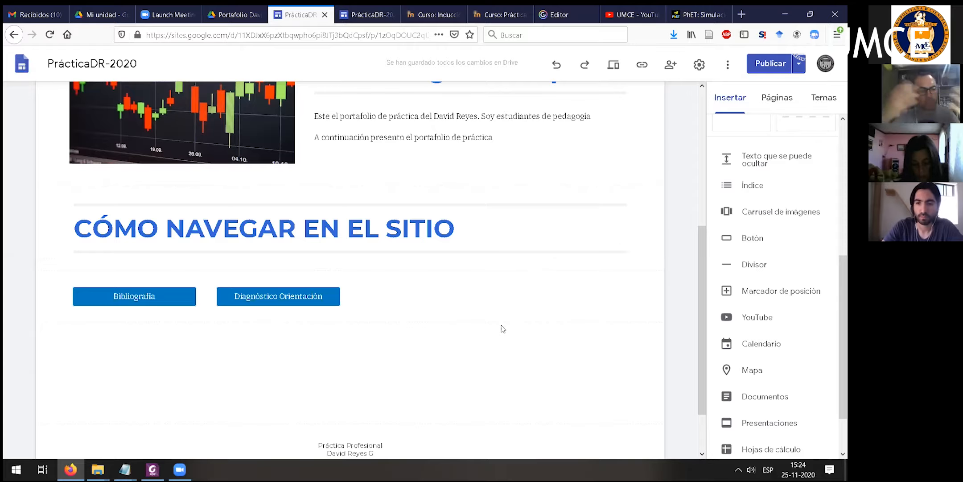
scroll(501, 331, "up", 3)
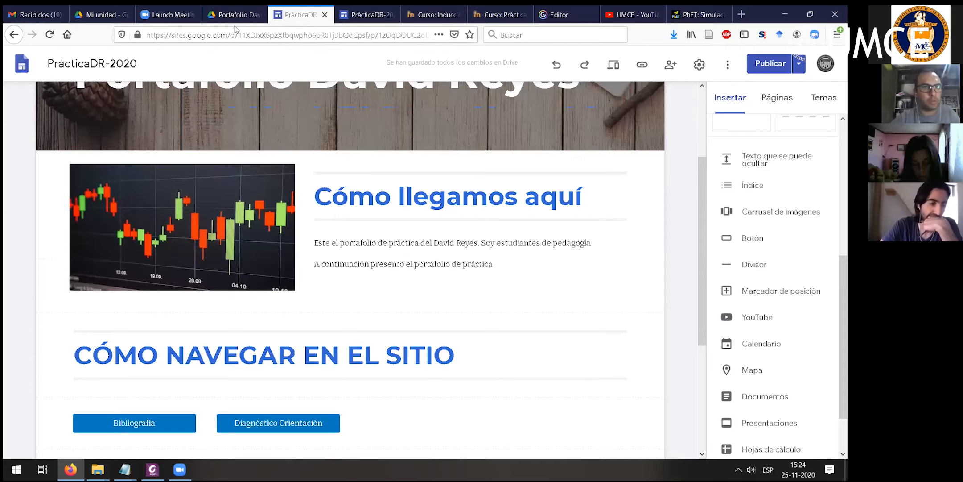
scroll(428, 320, "down", 3)
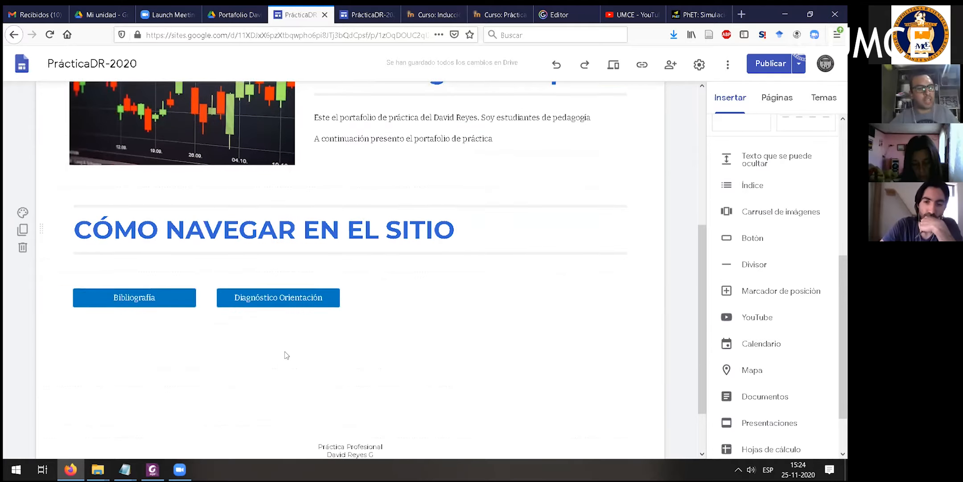
scroll(277, 347, "down", 2)
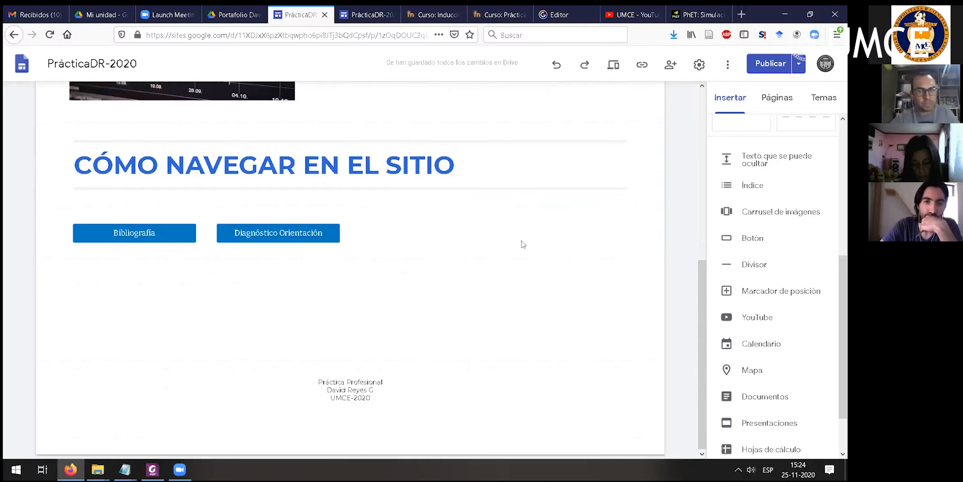
scroll(802, 247, "up", 5)
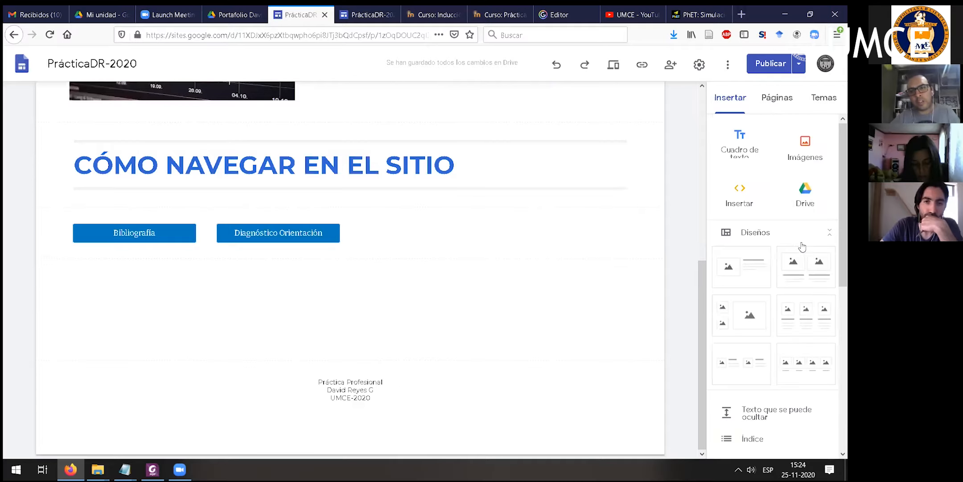
left_click(806, 198)
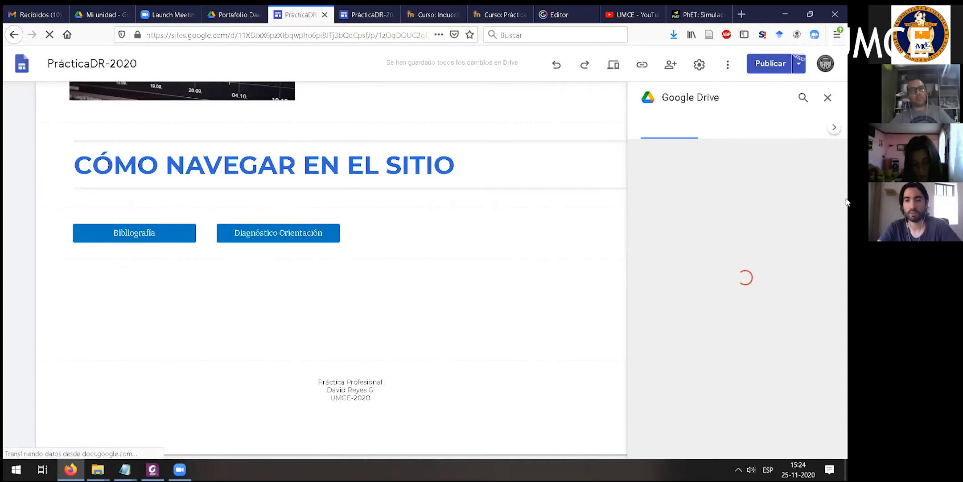
left_click(828, 97)
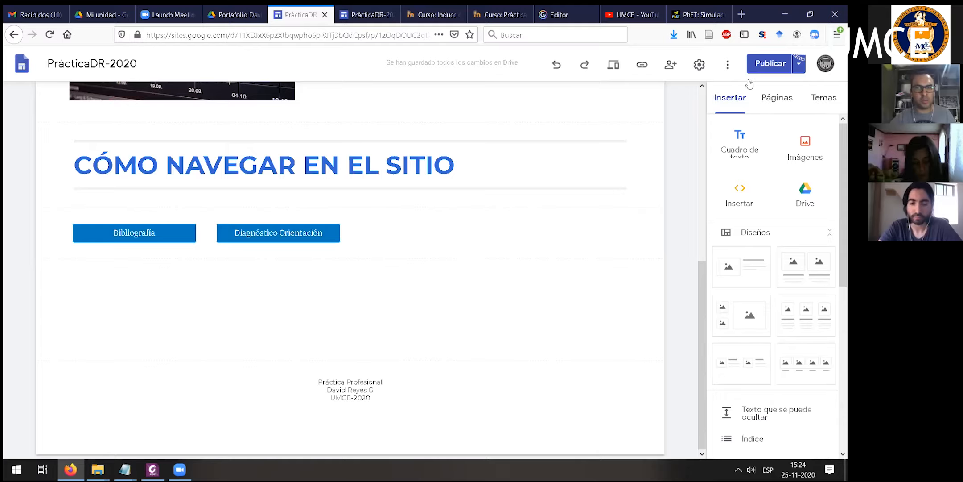
- Insert the registro Doc N°4 Word file from the portfolio folder inside the Drive folder A Taller Portafolio 25-11
left_click(810, 194)
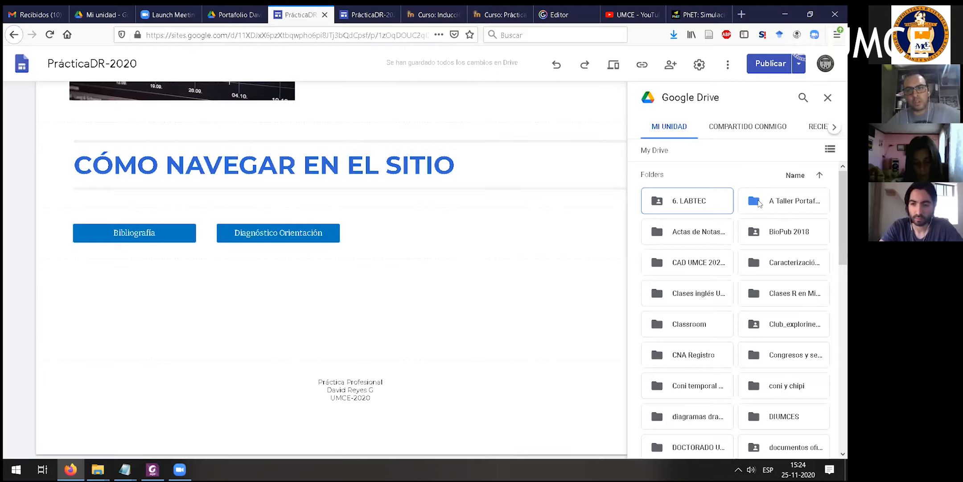
double_click(768, 204)
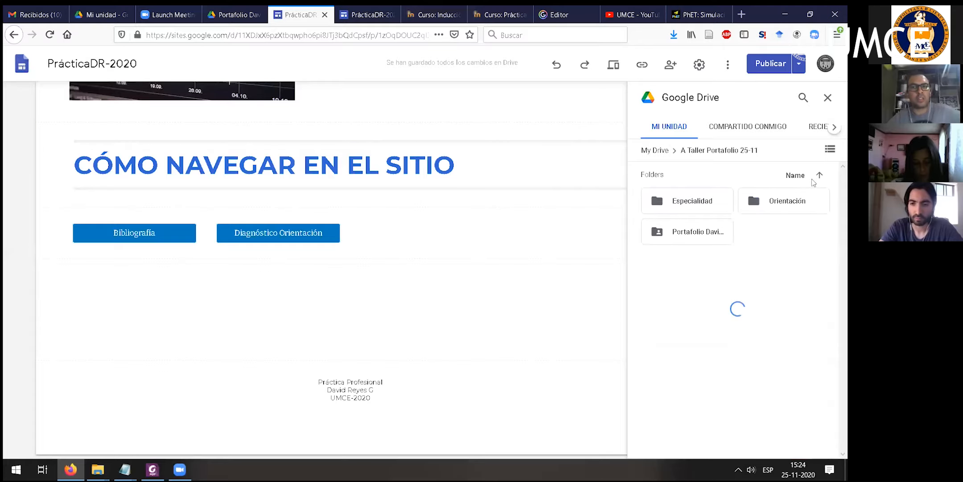
double_click(687, 232)
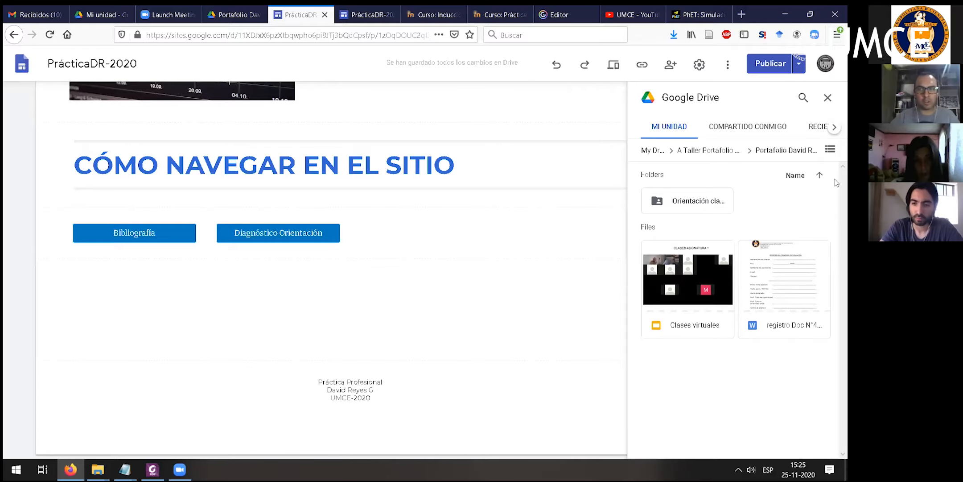
left_click(715, 149)
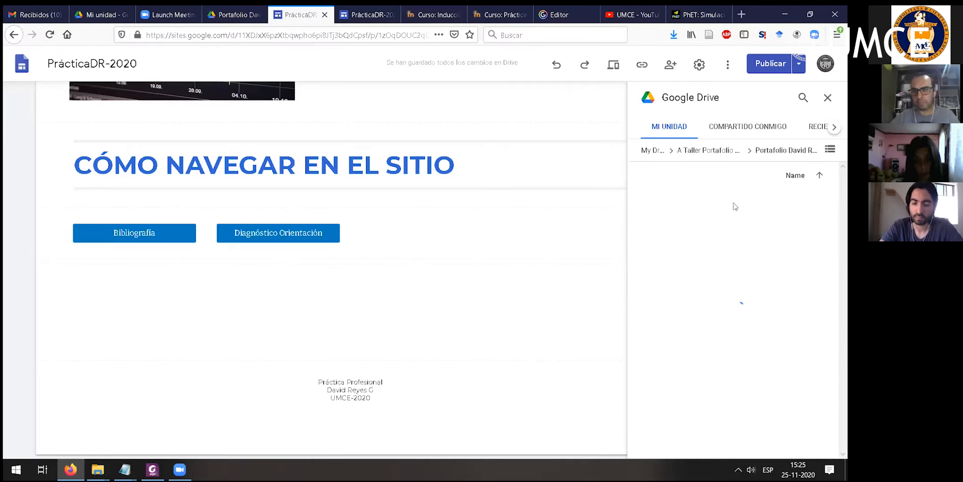
left_click(688, 235)
left_click(693, 233)
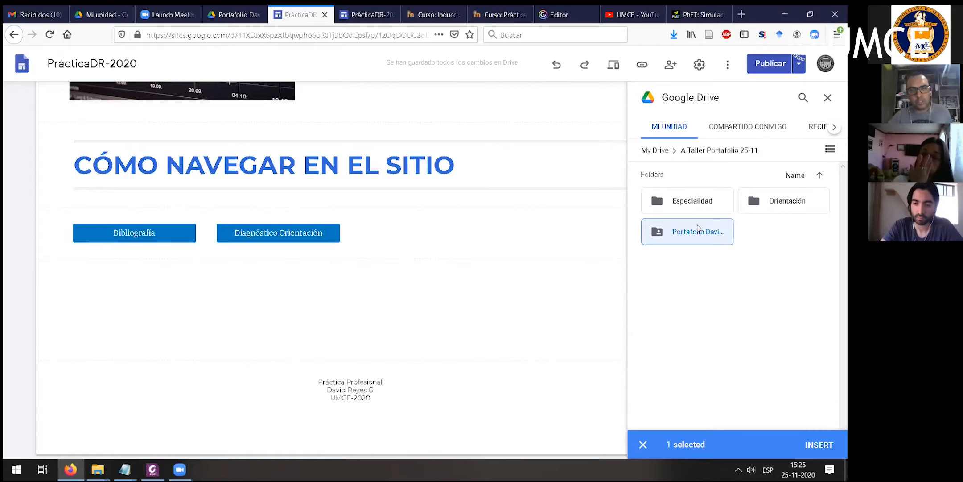
double_click(662, 233)
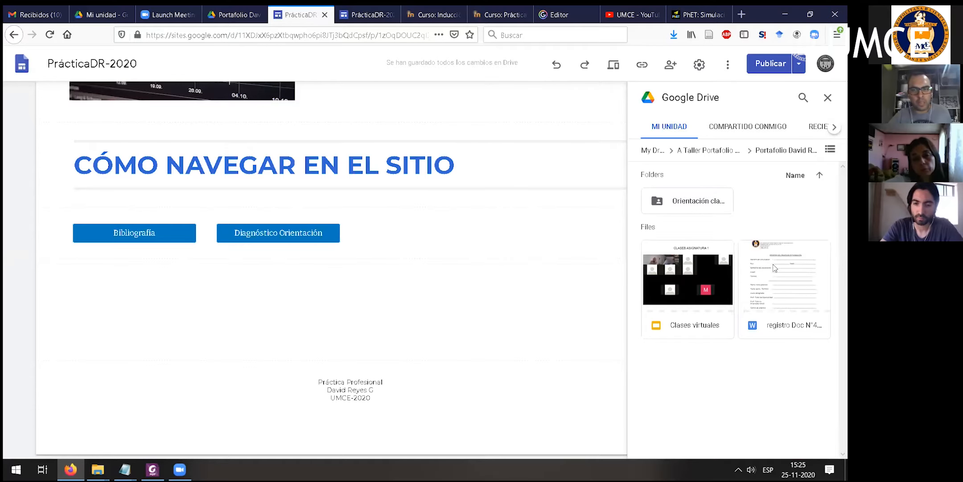
left_click(775, 267)
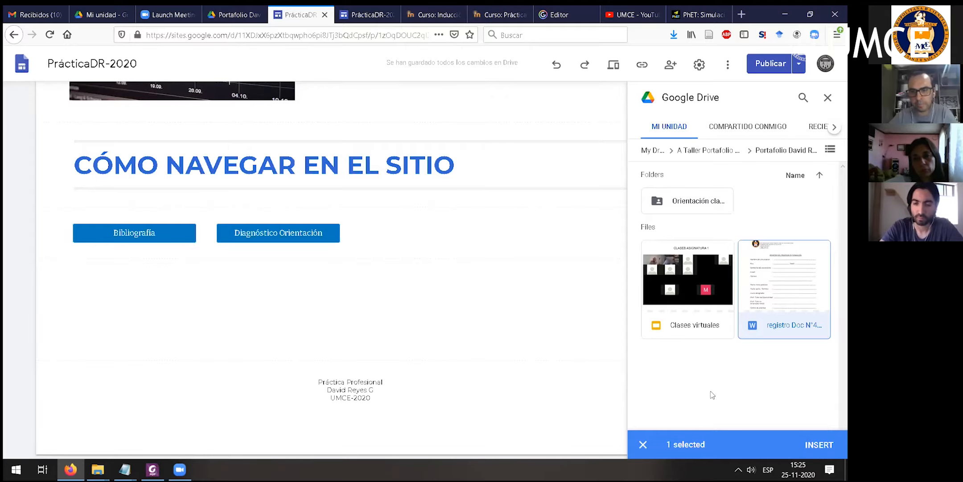
left_click(806, 443)
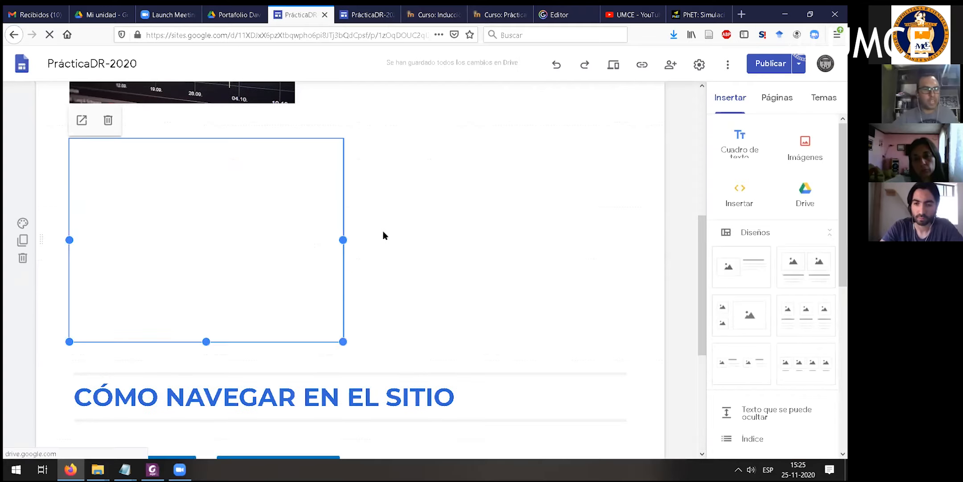
- Move the embedded document's section below the Bibliografía and Diagnóstico Orientación buttons
scroll(415, 242, "down", 1)
scroll(519, 204, "up", 2)
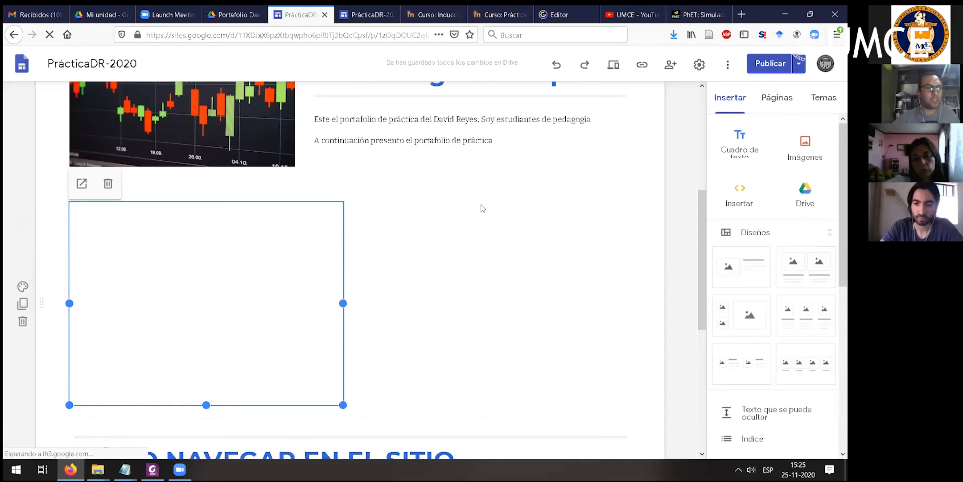
scroll(530, 207, "down", 3)
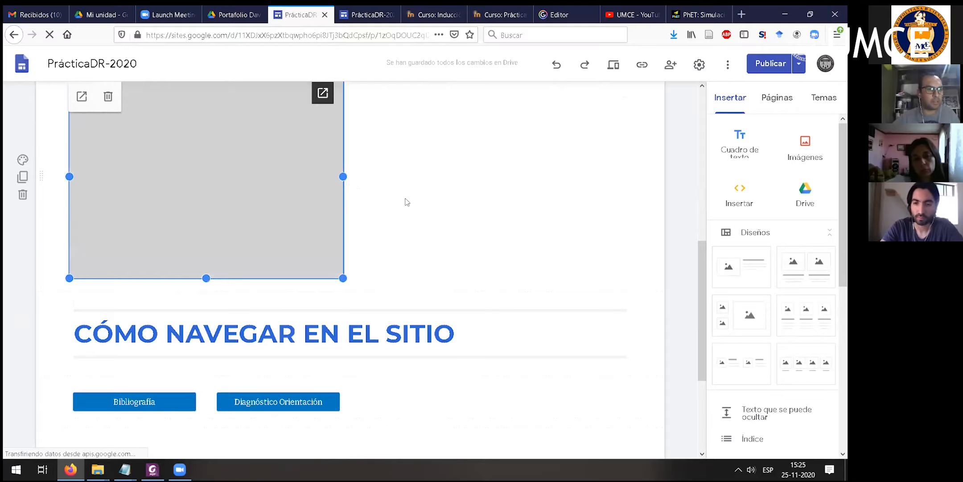
left_click_drag(45, 248, 199, 304)
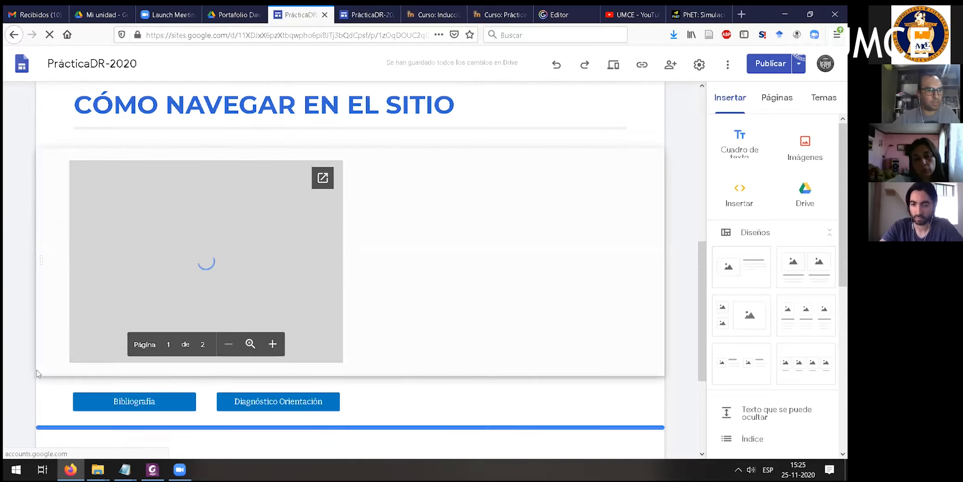
scroll(41, 386, "down", 1)
left_click_drag(37, 338, 293, 337)
scroll(185, 324, "down", 1)
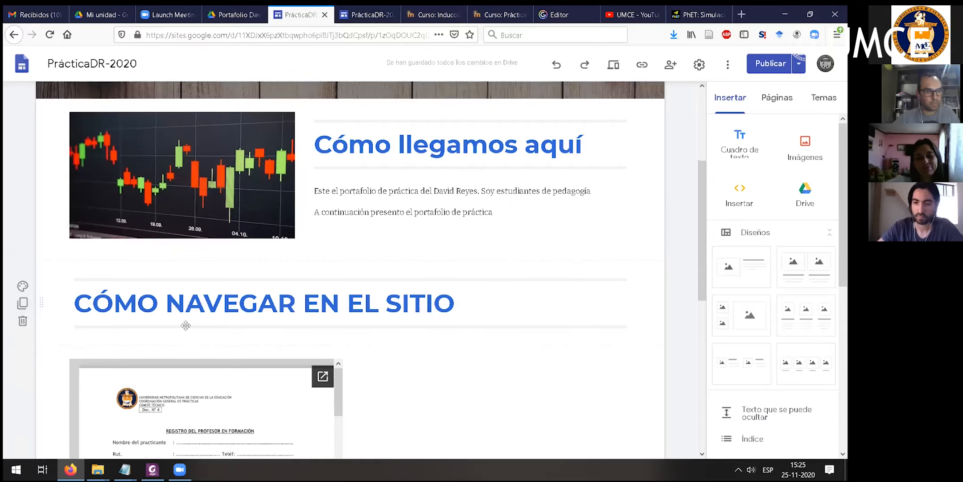
scroll(45, 231, "down", 4)
left_click_drag(45, 230, 109, 182)
scroll(473, 250, "down", 3)
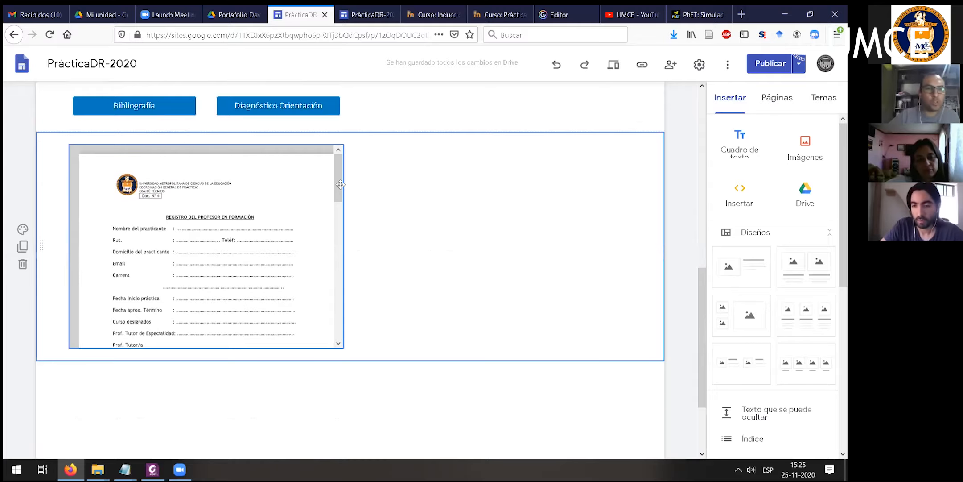
- Shift the embedded document slightly to the right within its section and make its frame taller
left_click_drag(346, 220, 279, 180)
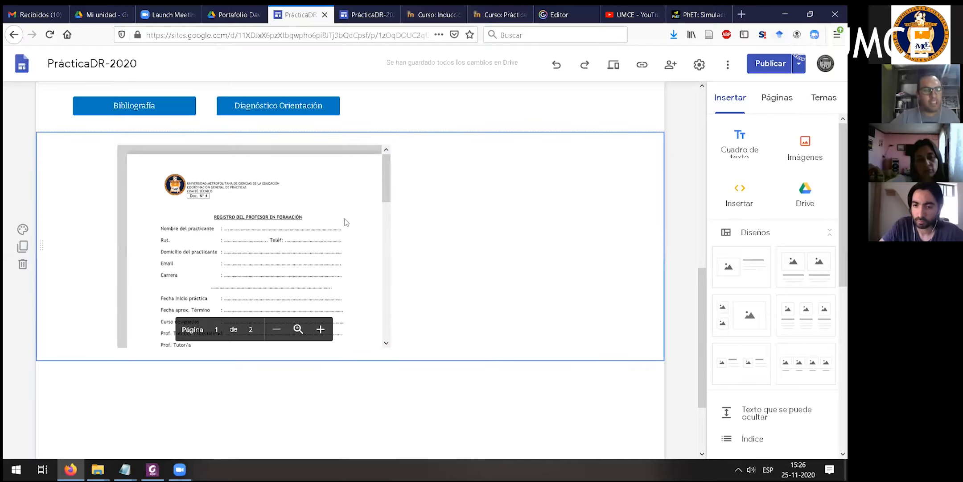
left_click(263, 339)
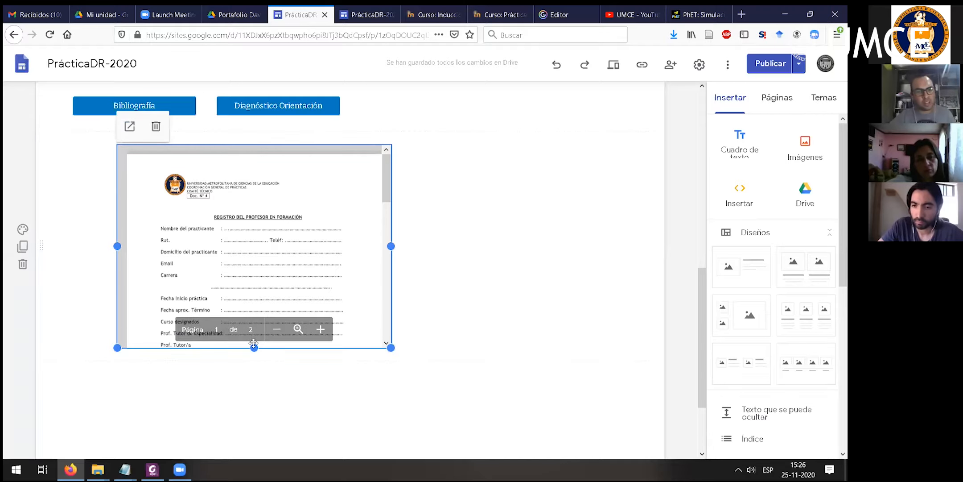
left_click_drag(254, 347, 270, 242)
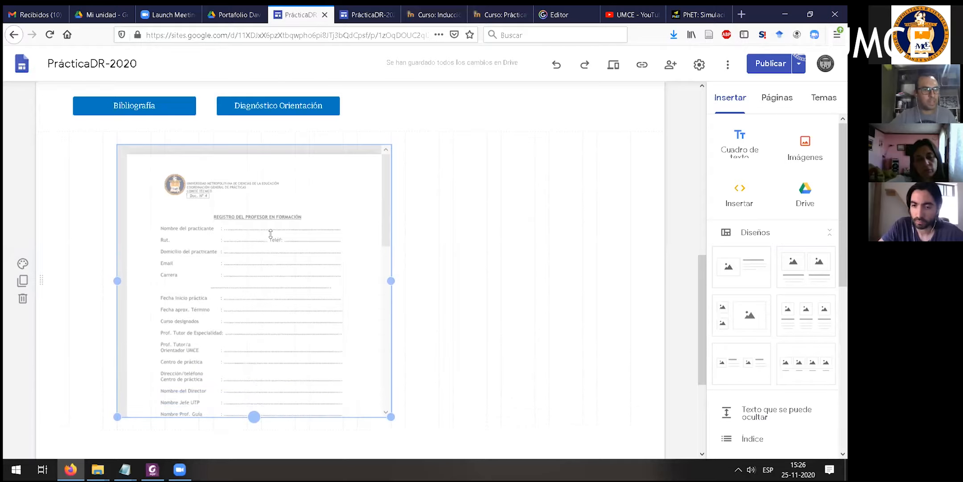
scroll(271, 228, "down", 1)
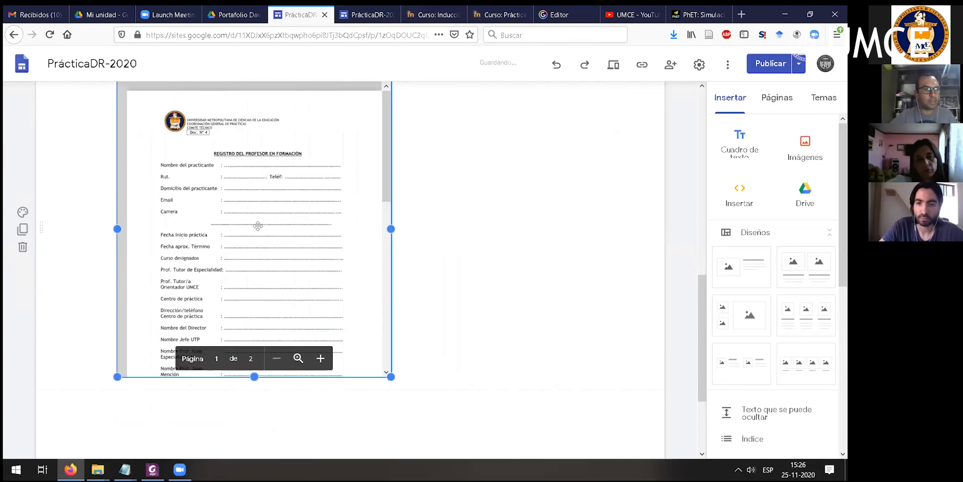
scroll(402, 252, "up", 2)
scroll(428, 231, "down", 1)
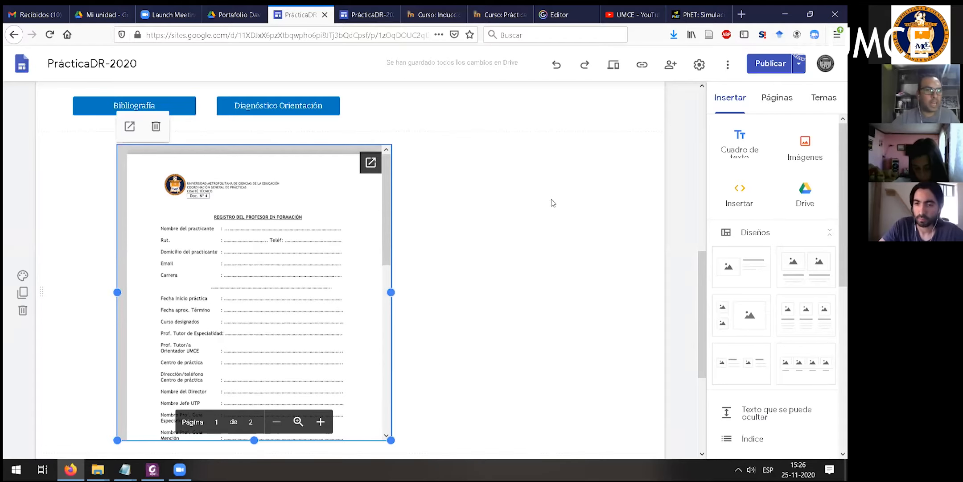
- Compare the draft with the currently published version and publish the updated site
left_click(763, 67)
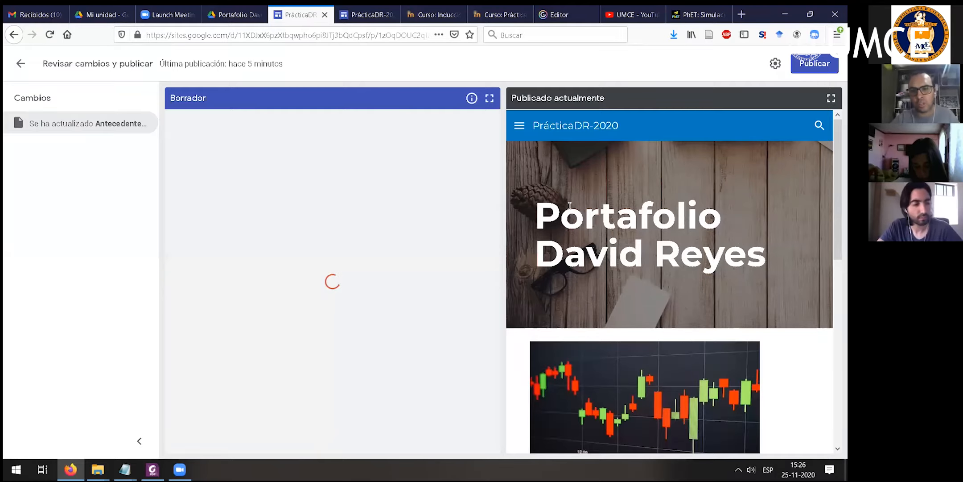
scroll(331, 275, "down", 15)
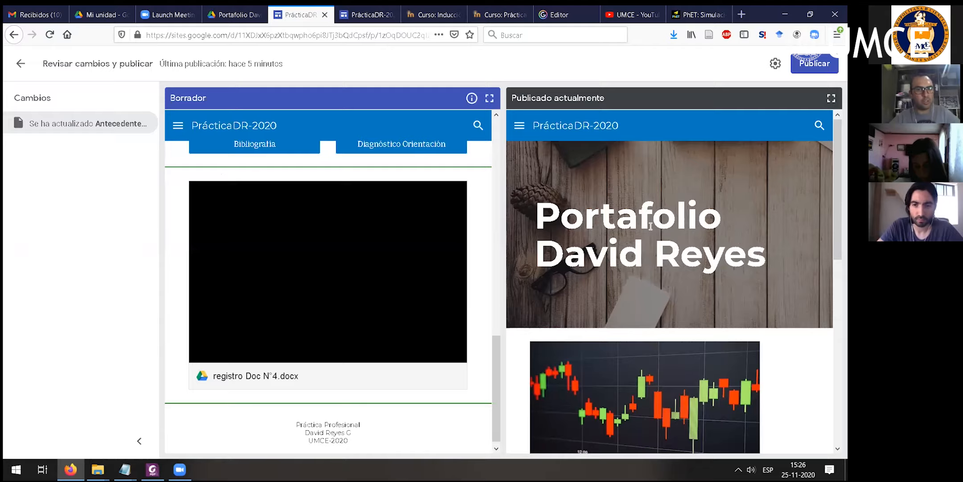
scroll(642, 223, "down", 6)
scroll(643, 218, "down", 3)
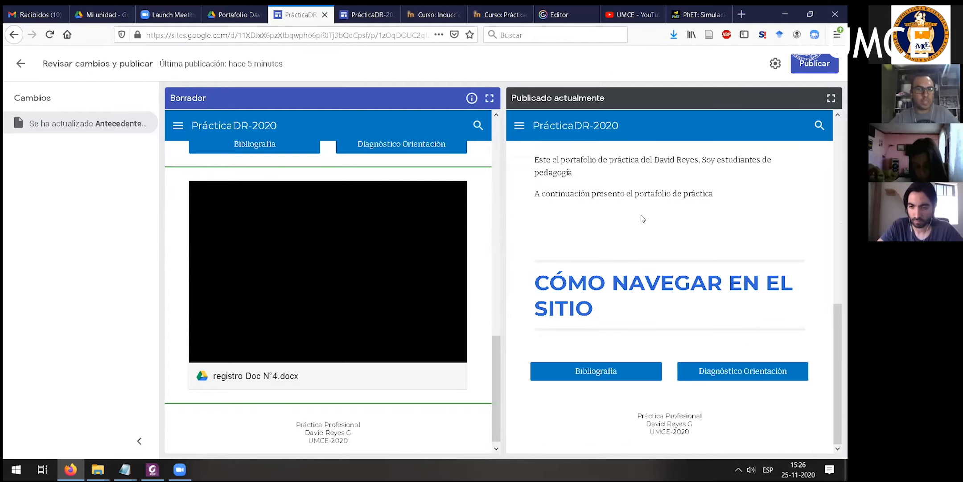
left_click_drag(559, 99, 597, 99)
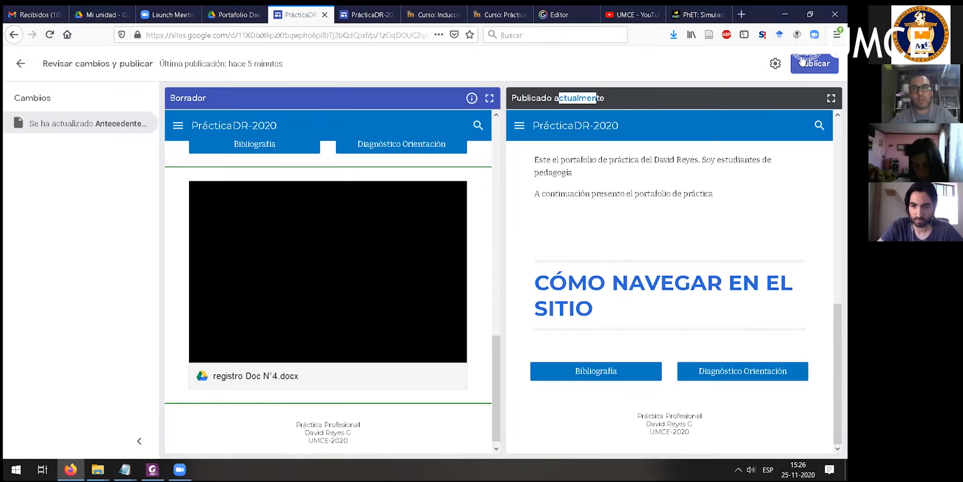
left_click(814, 66)
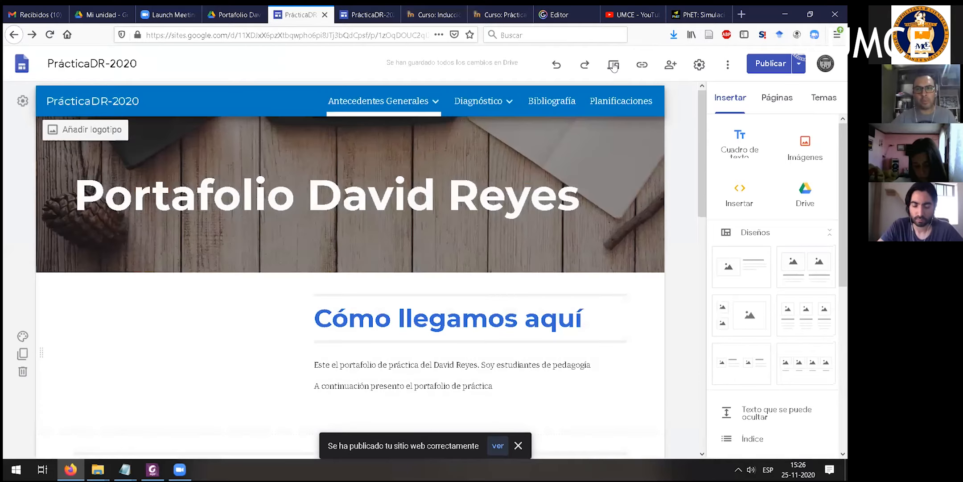
- Open the published site and examine the embedded registration document below the navigation buttons through its final page
left_click(800, 66)
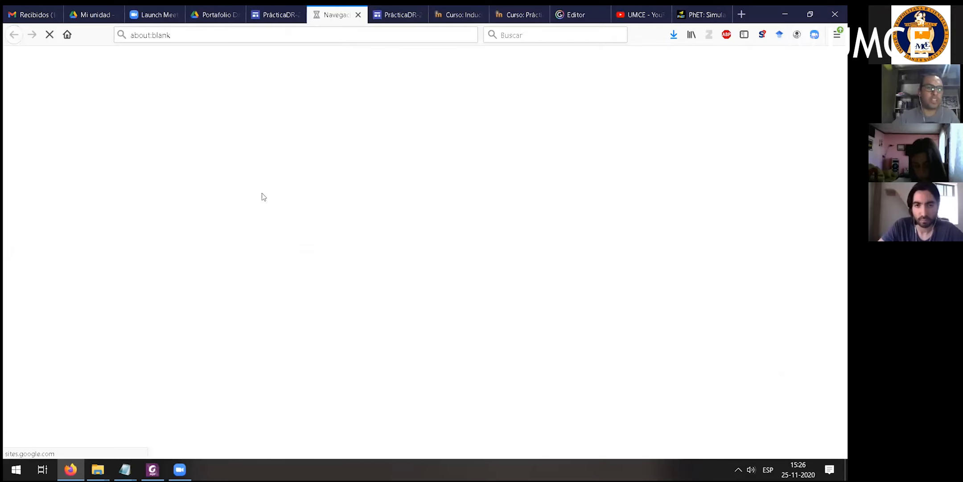
scroll(529, 223, "down", 8)
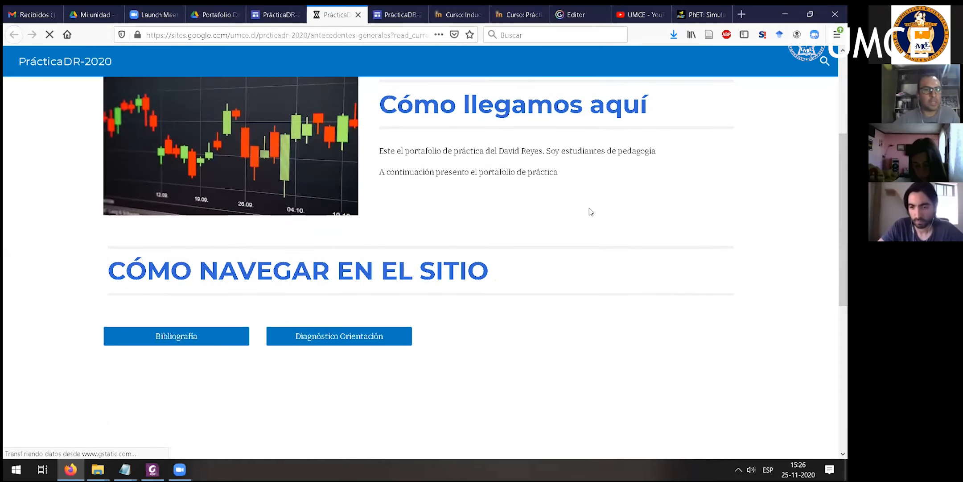
scroll(267, 200, "down", 1)
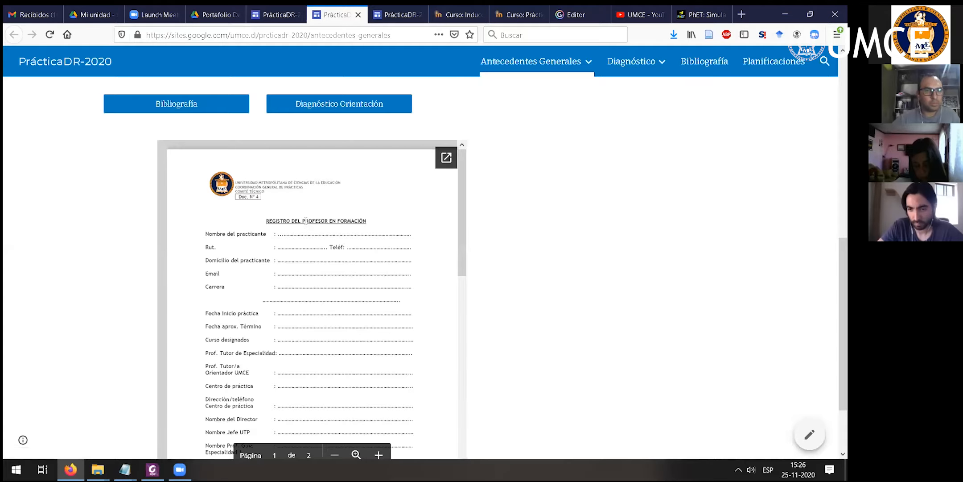
scroll(306, 221, "down", 4)
scroll(306, 220, "down", 1)
scroll(306, 220, "up", 4)
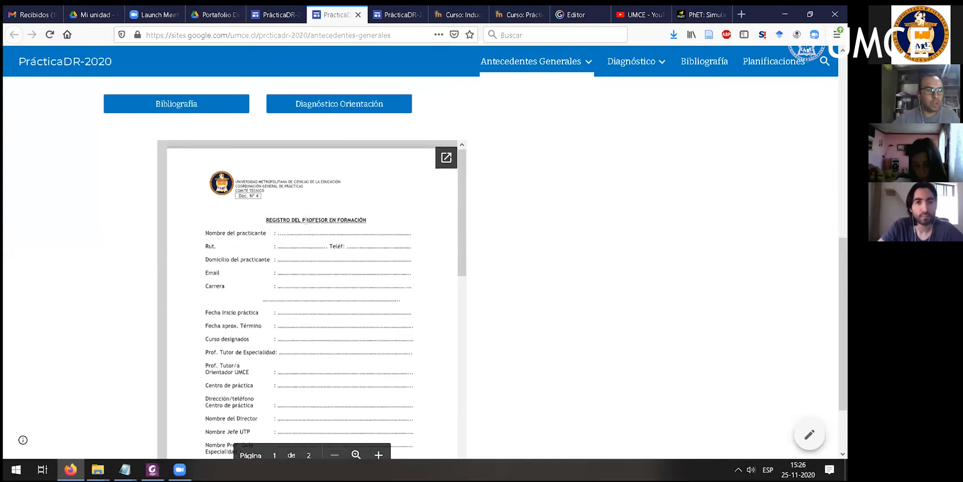
scroll(306, 221, "down", 8)
scroll(305, 220, "down", 2)
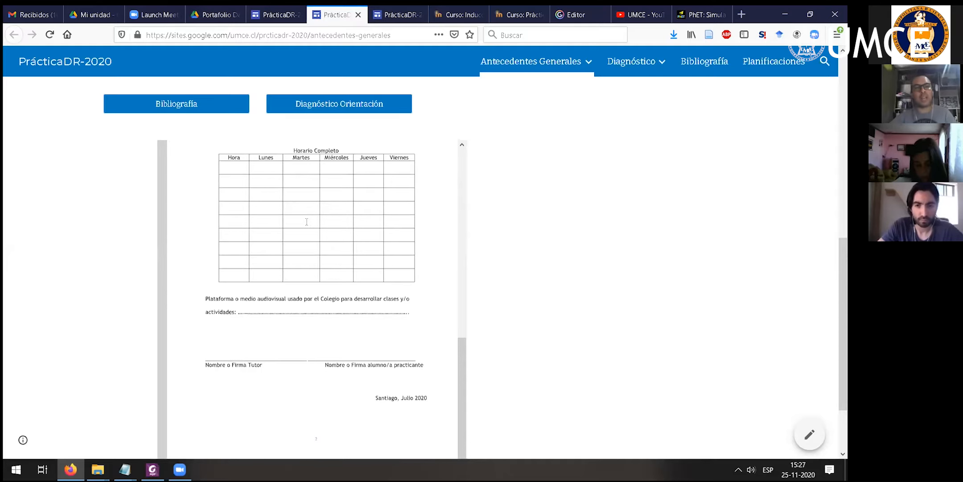
- Review the embedded registration document and its navigation buttons on the published page, and close the published site
scroll(283, 286, "up", 15)
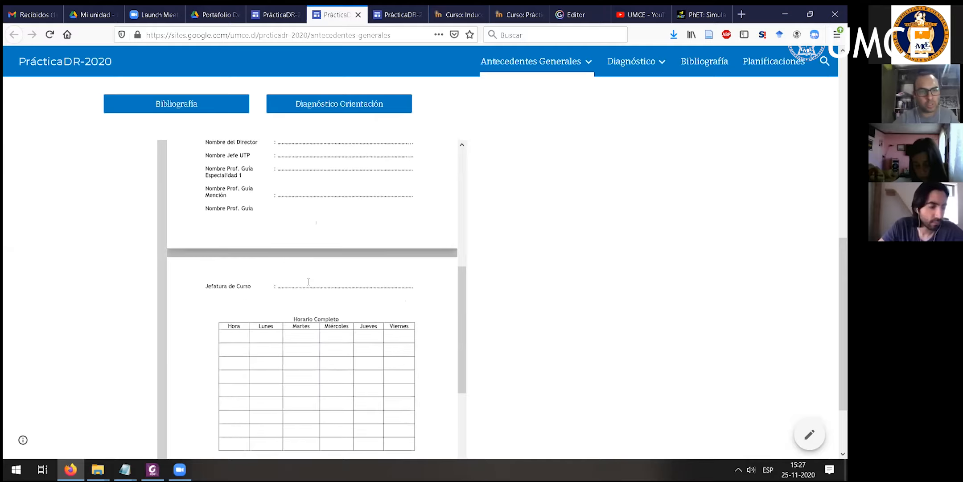
scroll(339, 272, "up", 2)
scroll(369, 267, "down", 2)
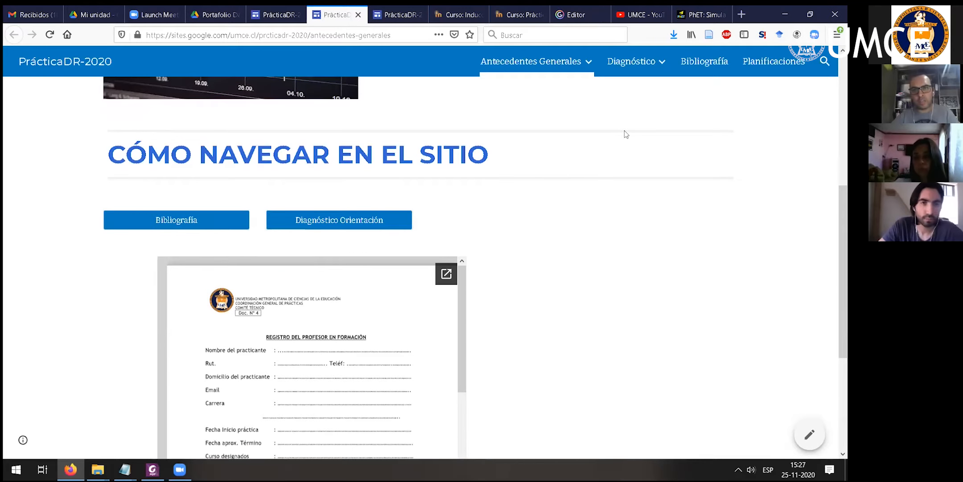
mouse_move(615, 61)
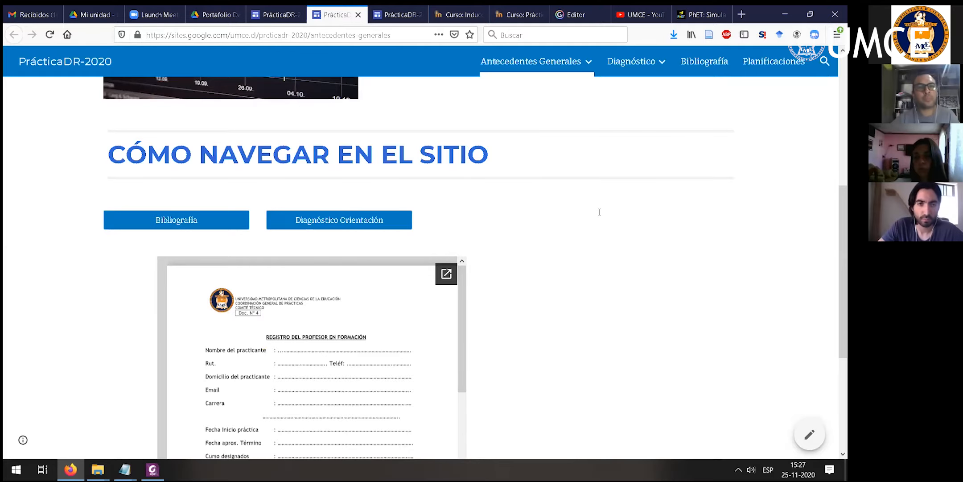
key("ctrl+w")
- Replace the embedded document's section below the navigation buttons with a layout pairing one content placeholder with a title and body text
scroll(525, 282, "down", 5)
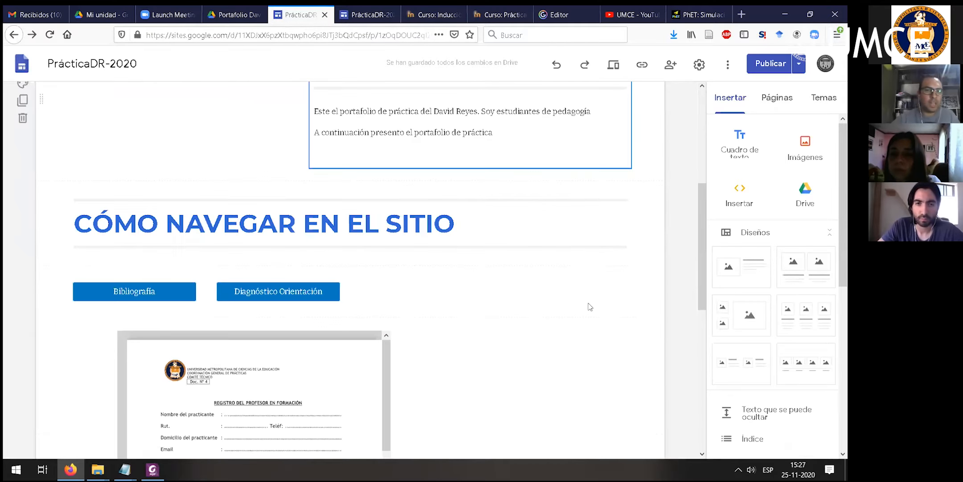
scroll(388, 301, "down", 5)
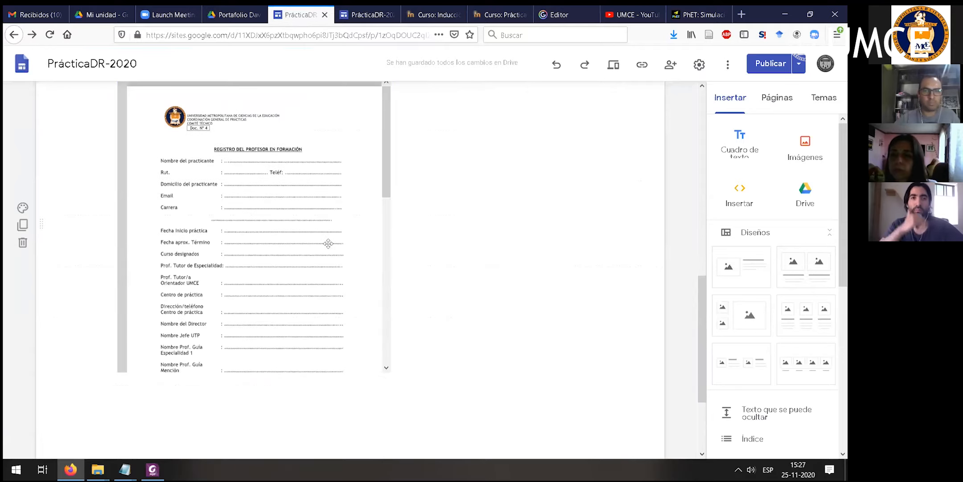
scroll(288, 265, "up", 1)
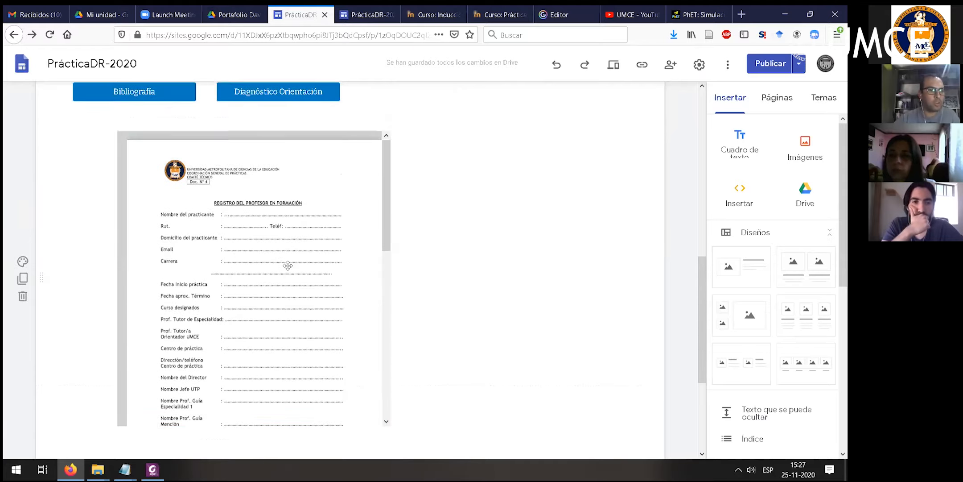
left_click(219, 266)
left_click_drag(220, 266, 376, 251)
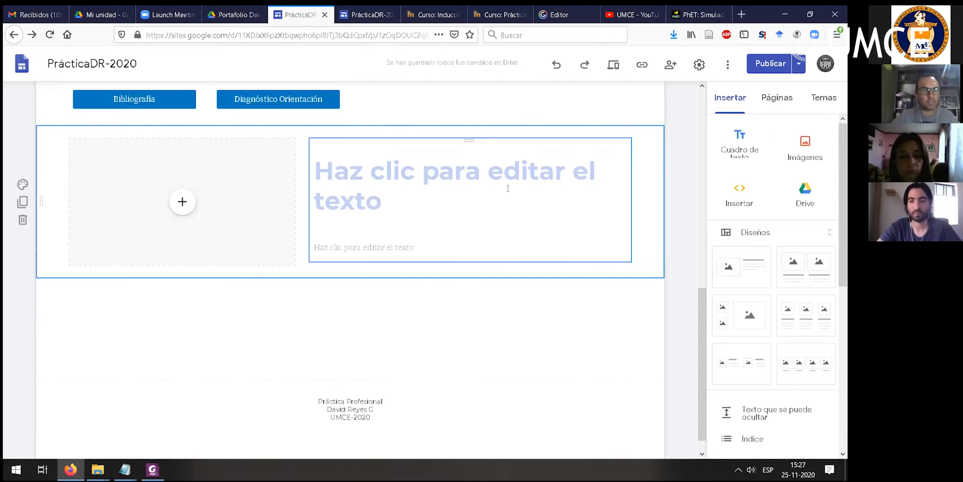
- Title the new layout section "Registro y datos"
left_click(508, 188)
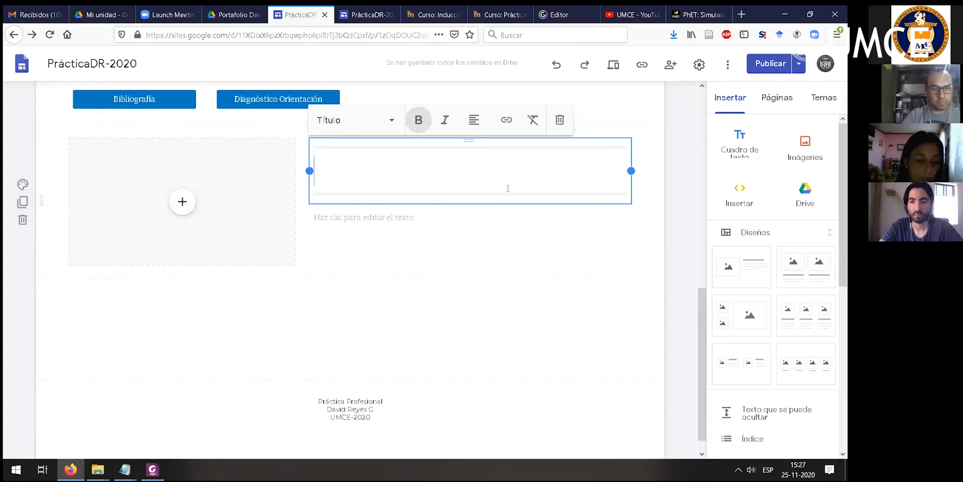
type("Registro")
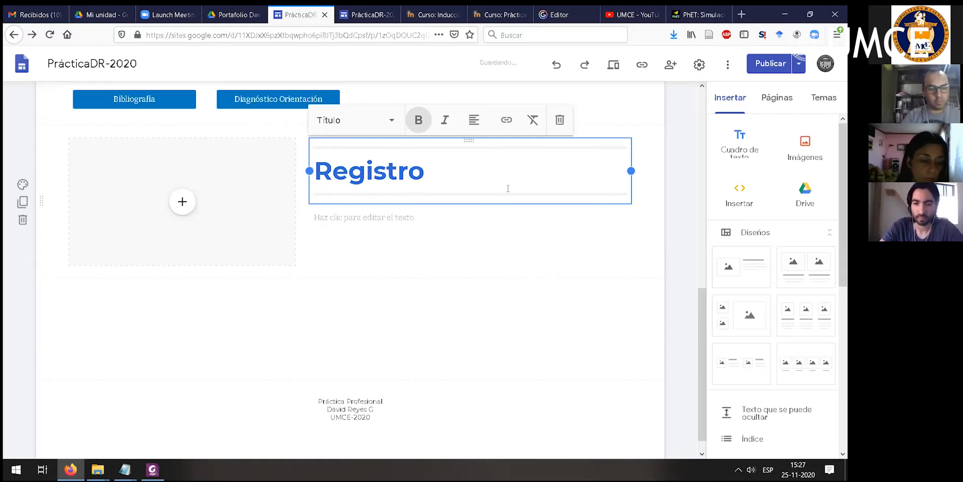
type(" y datos")
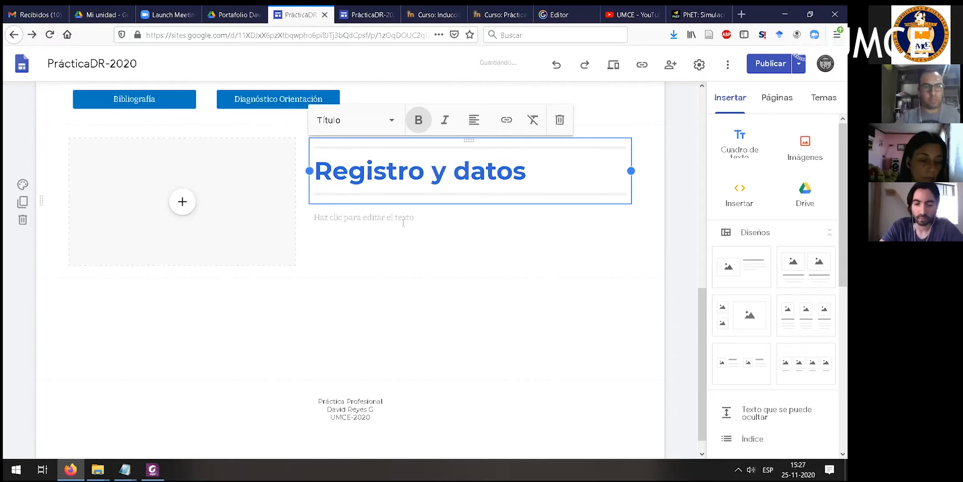
- Enter "En este documento se presentan los datos del practicante y otras cosas." as the body text under the Registro y datos title
left_click(403, 222)
type("En el d")
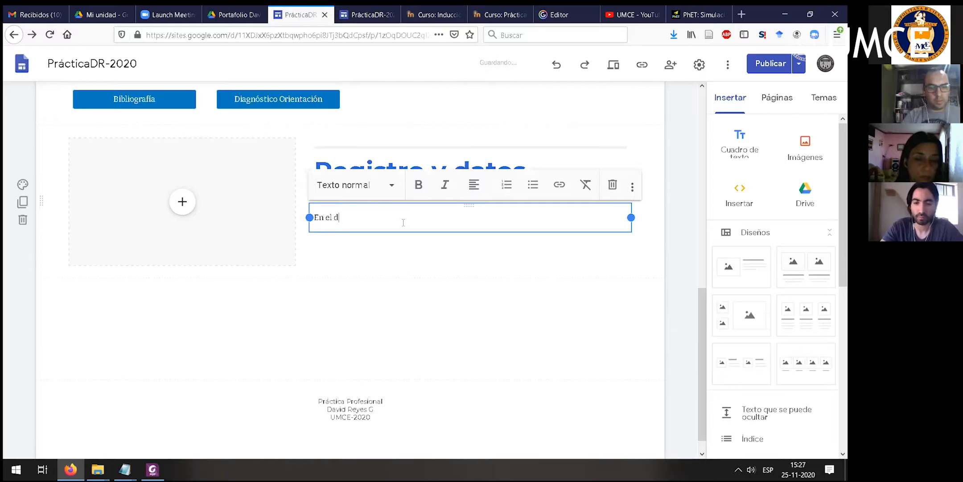
type("ocumento")
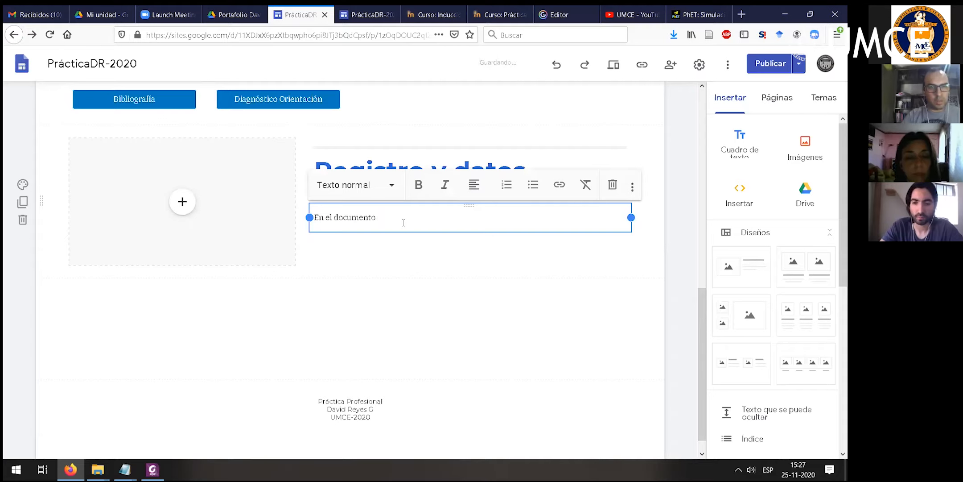
type(" anexo,")
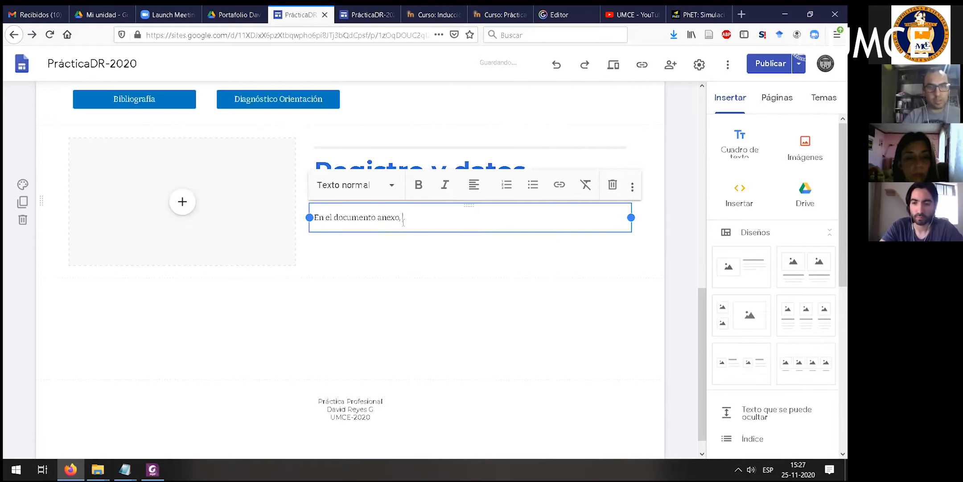
key("BackSpace")
key("BackSpace")
key("BackSpace")
key("ctrl+Left")
key("BackSpace")
key("BackSpace")
type("se")
key("BackSpace")
type("te")
key("End")
type("se presentan los datos ")
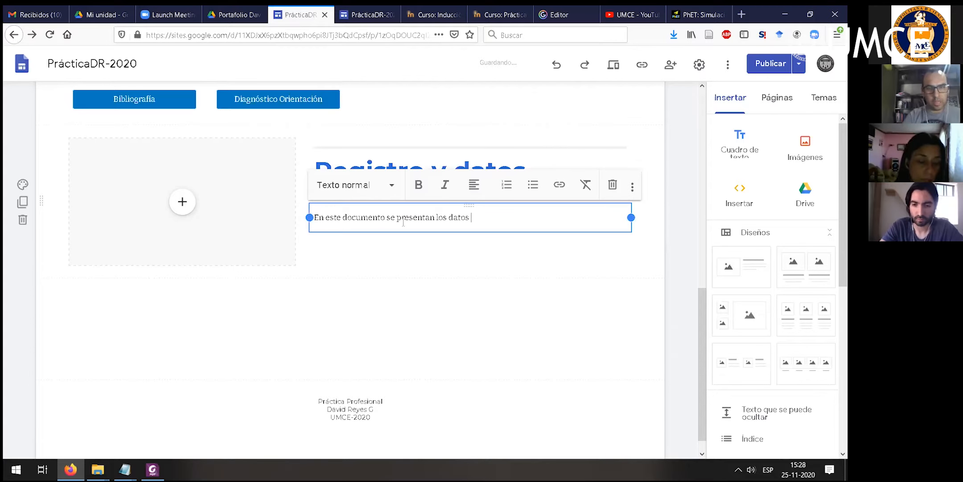
type("del practicante y otras coasas..")
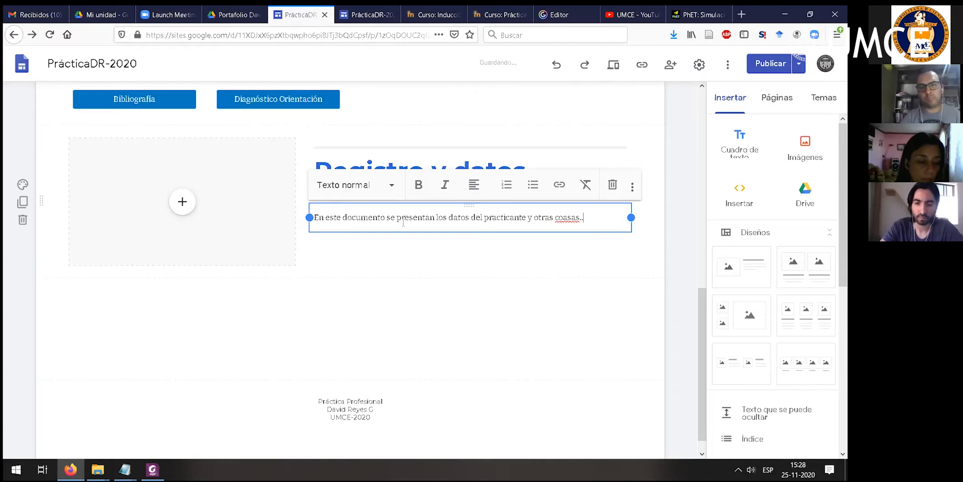
key("BackSpace")
key("BackSpace")
key("BackSpace")
key("BackSpace")
key("BackSpace")
key("BackSpace")
type("sas.")
- Add the lines Colegio, Profesor guía and etc below the description and format them as a bulleted list
key("Return")
type("Colegio")
key("Return")
type("Profesor")
key("BackSpace")
type("or")
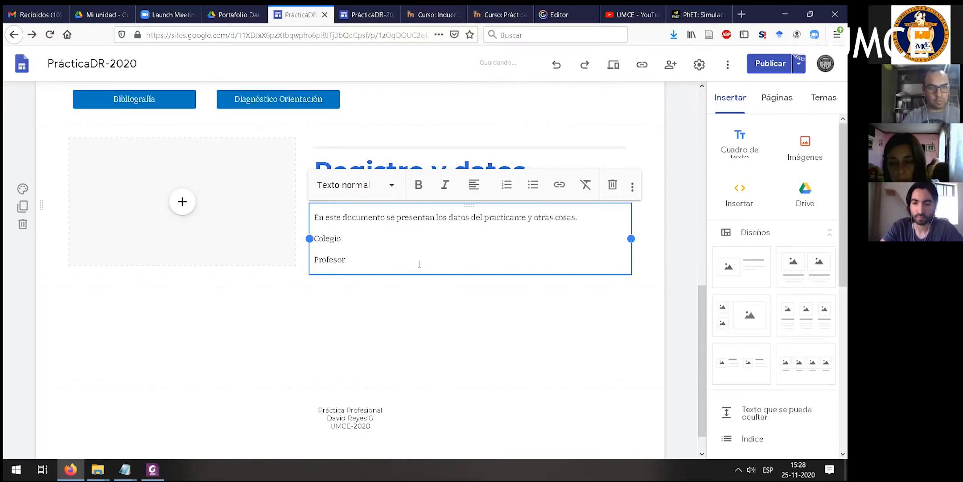
type(" guía")
key("Return")
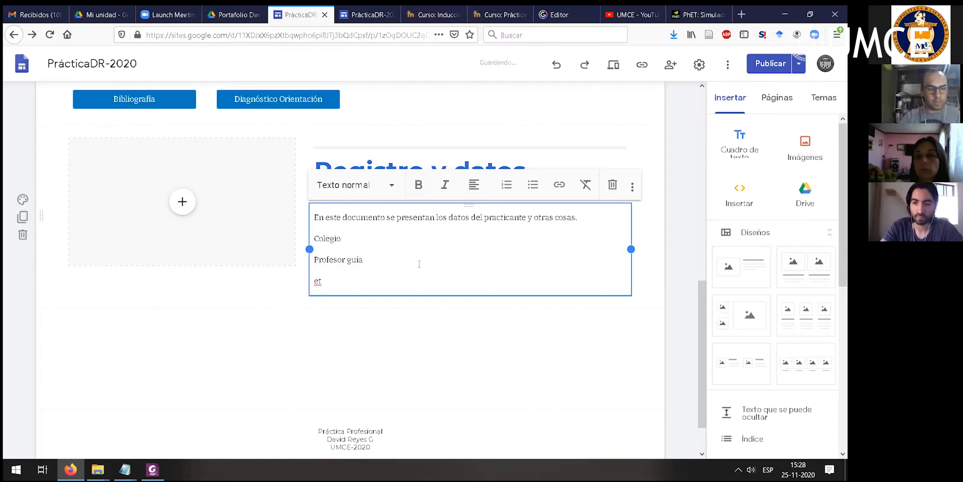
key("shift+Up")
key("shift+Up")
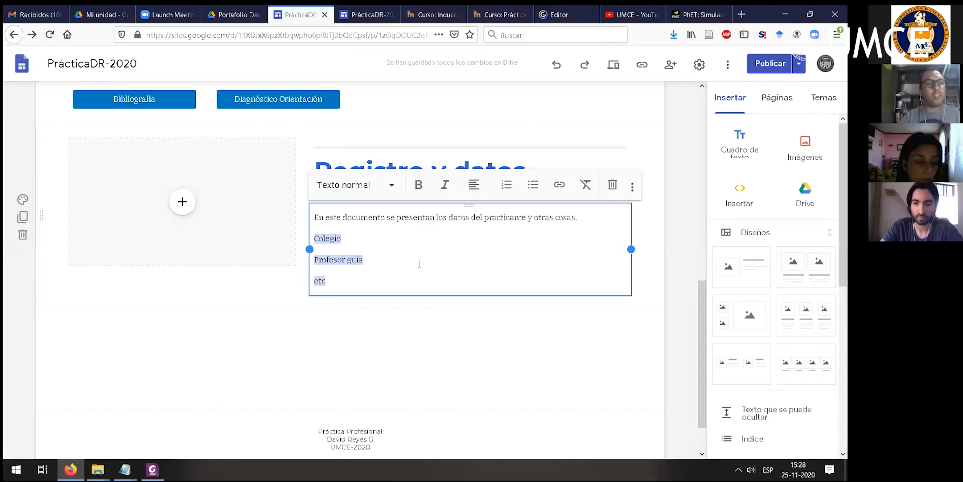
left_click(533, 184)
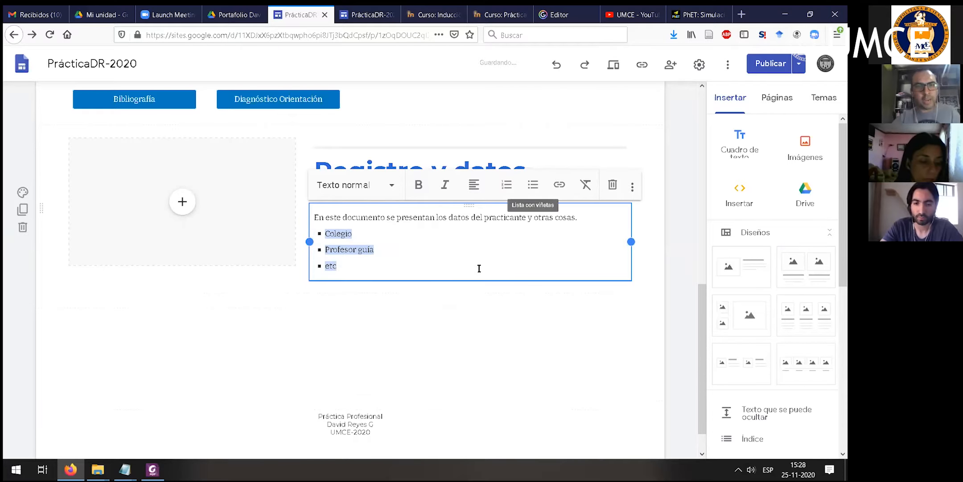
left_click(338, 334)
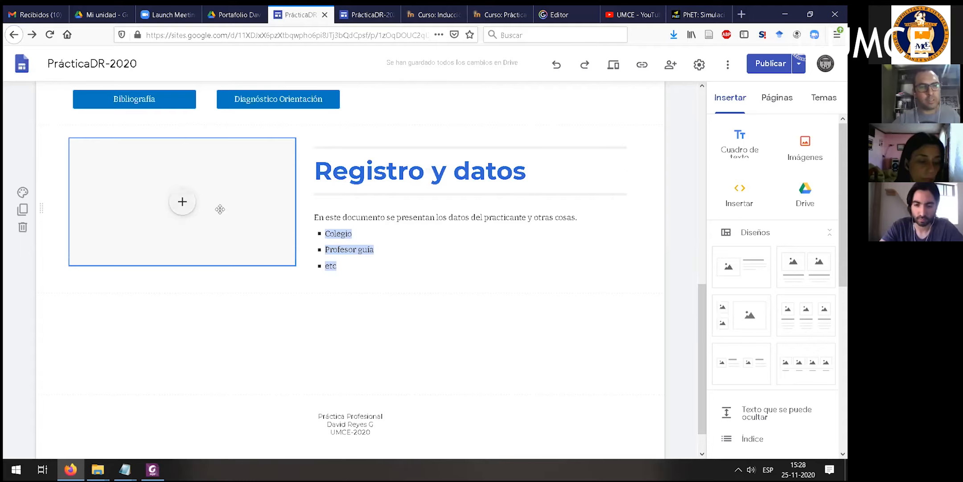
- Fill the section's placeholder with the registro Doc N°4 file from the portfolio subfolder of A Taller Portafolio 25-11 in Drive
left_click(189, 209)
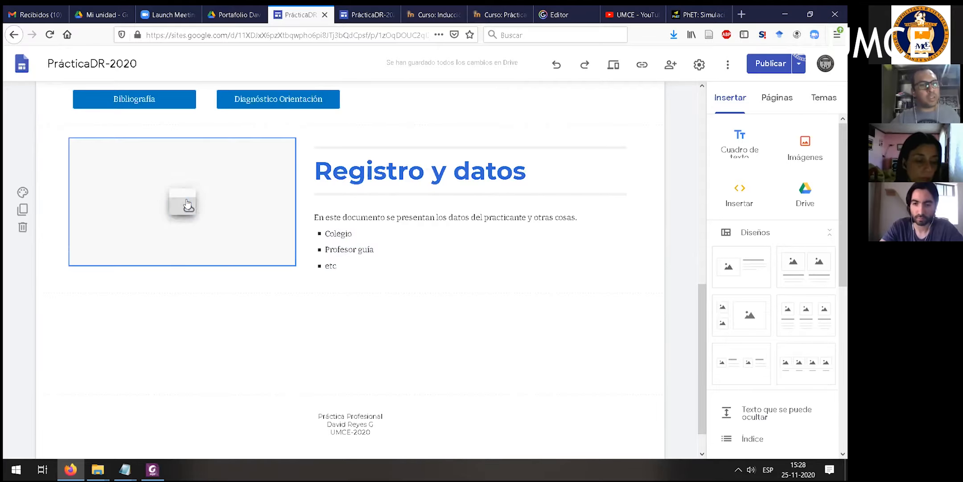
left_click(215, 281)
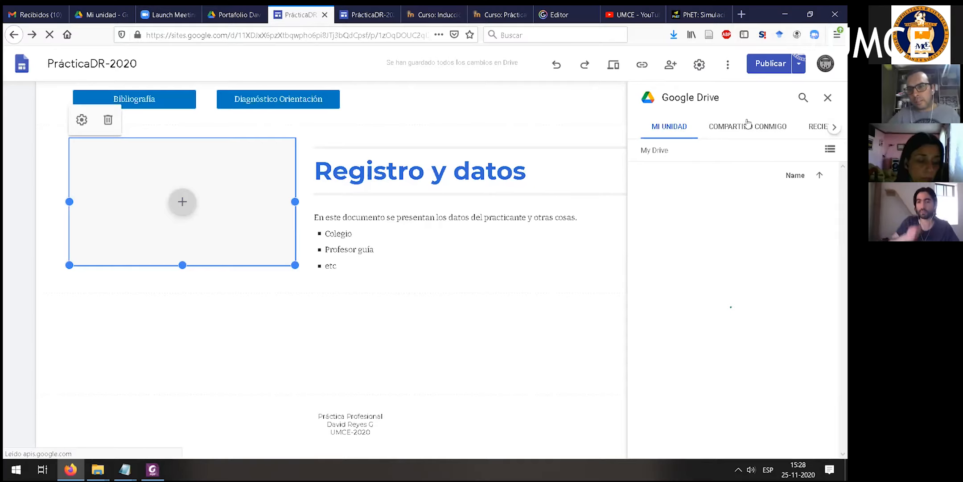
left_click(815, 128)
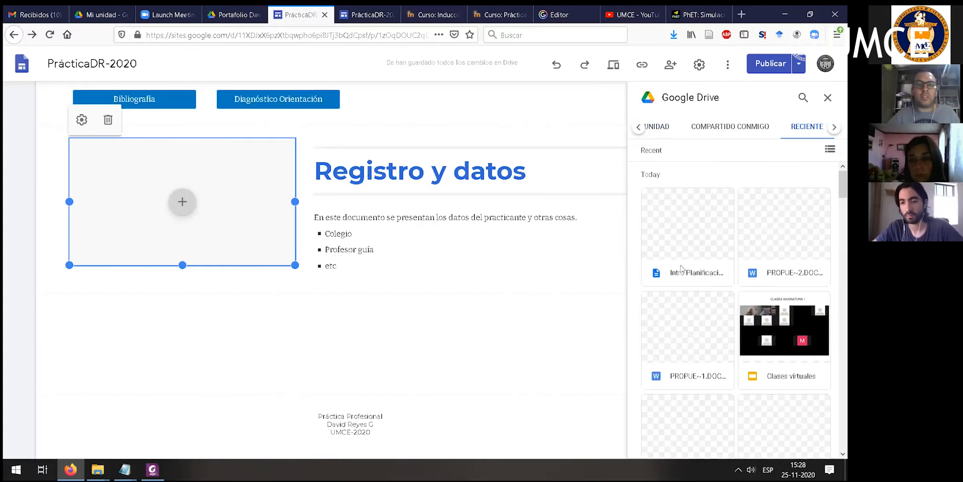
left_click(663, 129)
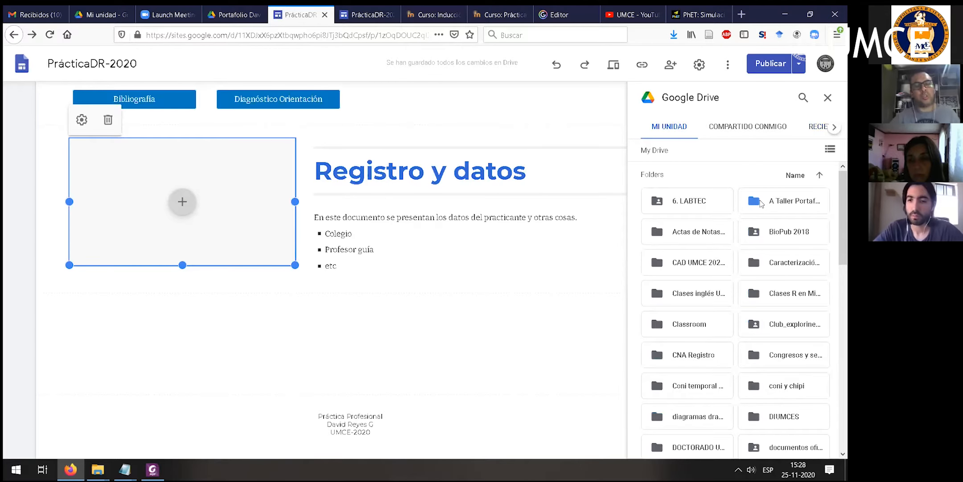
double_click(761, 203)
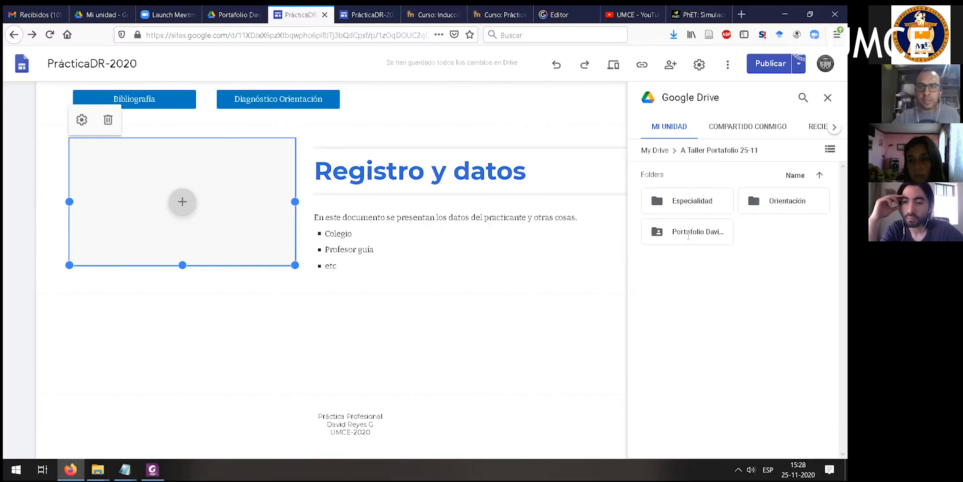
double_click(698, 231)
left_click(766, 280)
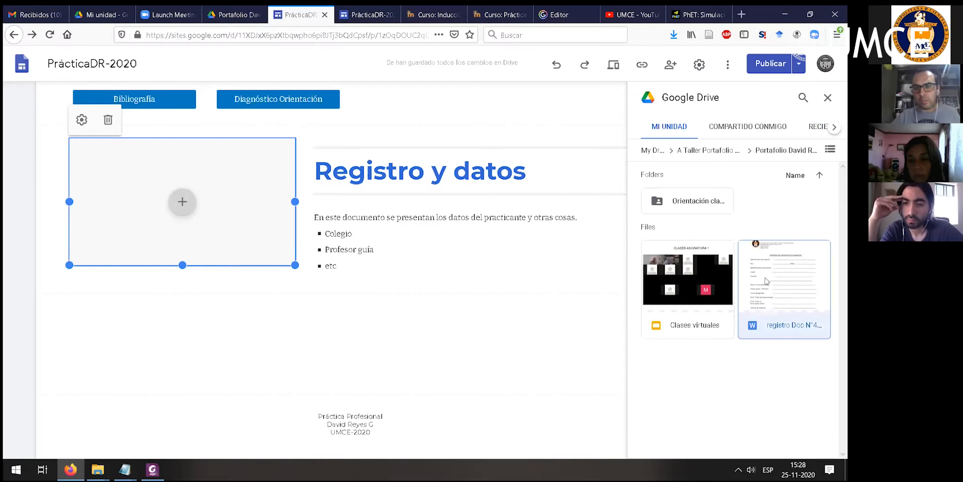
left_click(814, 447)
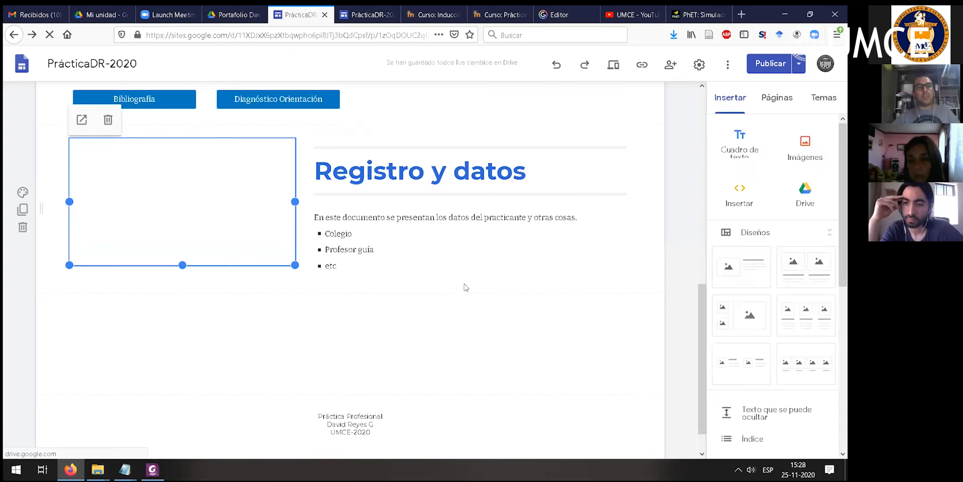
- Review the embedded document beside the Registro y datos title and bulleted text, along with the rest of the page
scroll(526, 263, "up", 2)
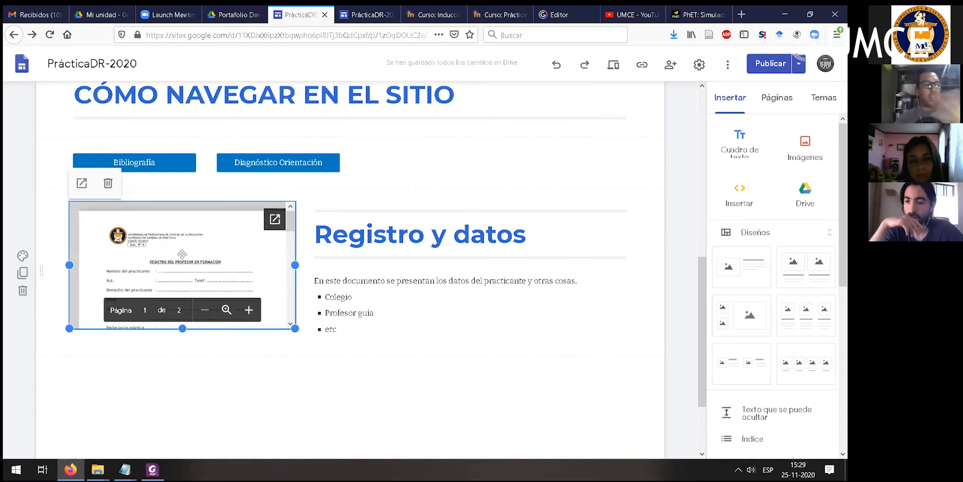
left_click(365, 234)
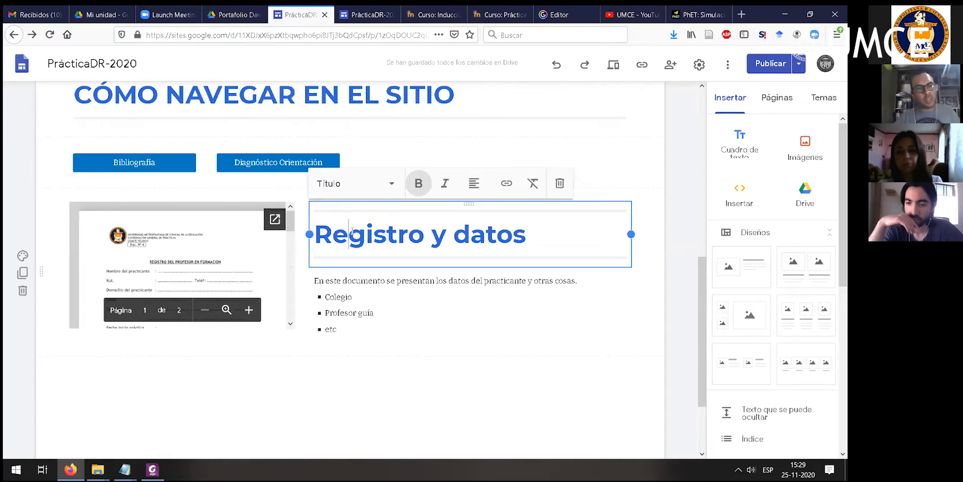
left_click(340, 332)
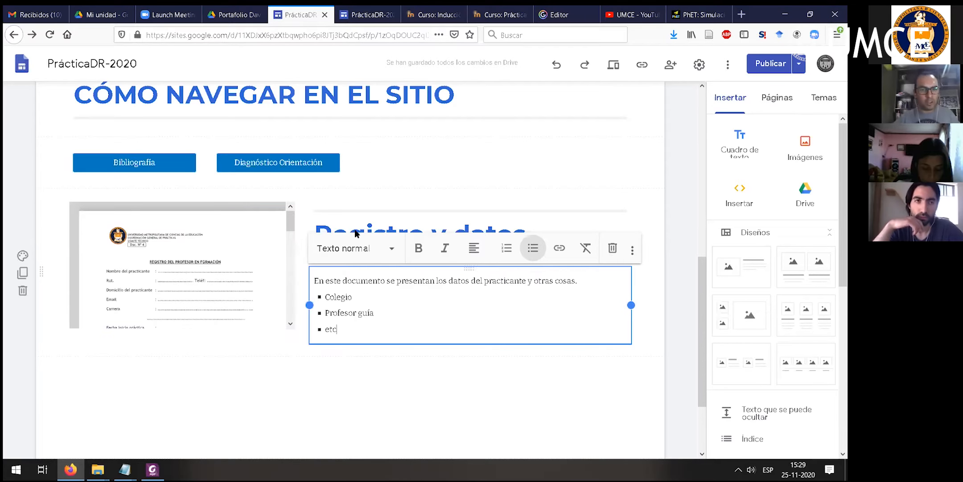
left_click(383, 179)
double_click(387, 235)
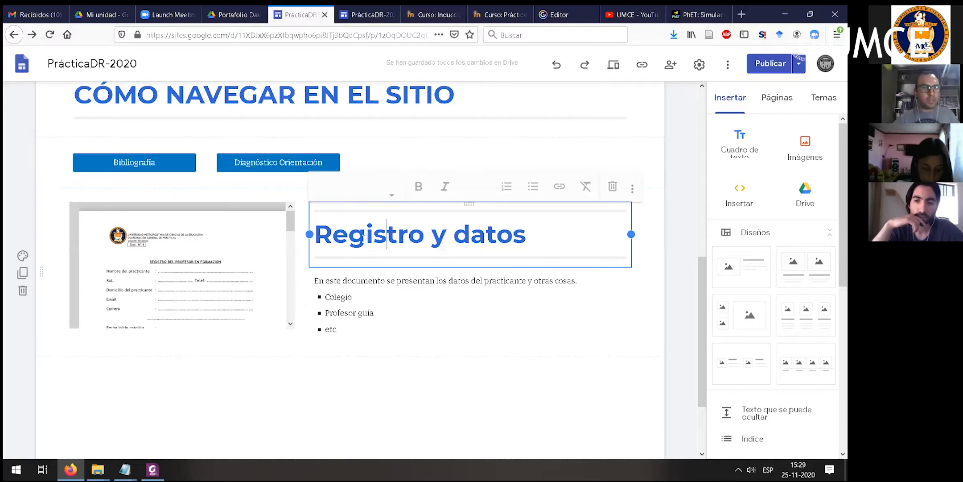
scroll(396, 296, "up", 2)
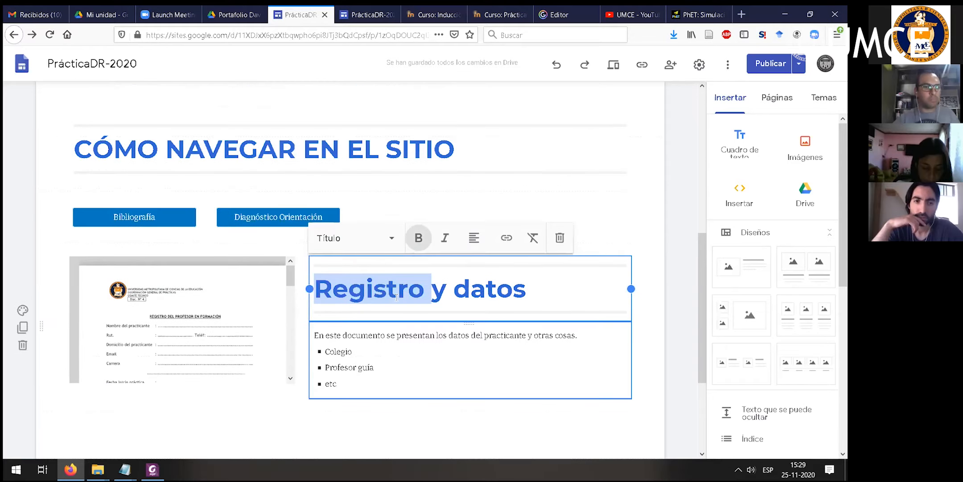
scroll(397, 297, "up", 6)
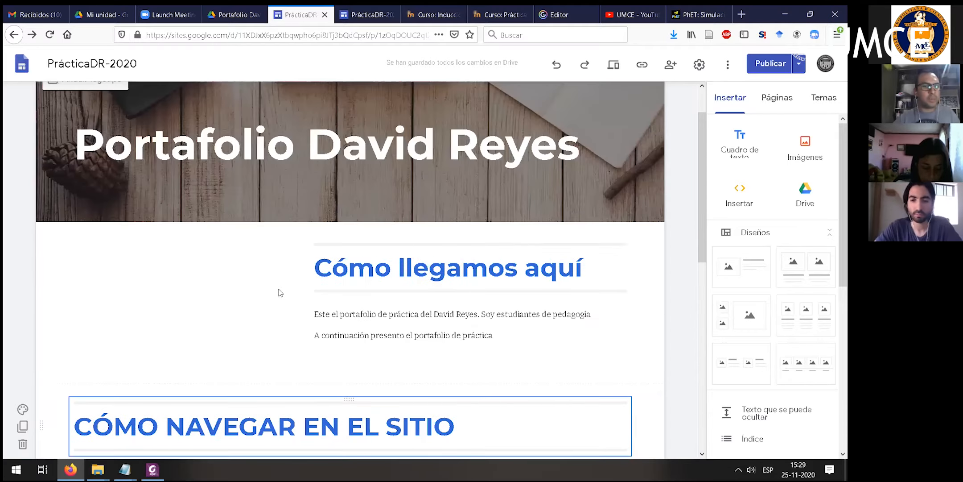
scroll(291, 293, "up", 2)
scroll(312, 298, "down", 11)
scroll(351, 275, "up", 2)
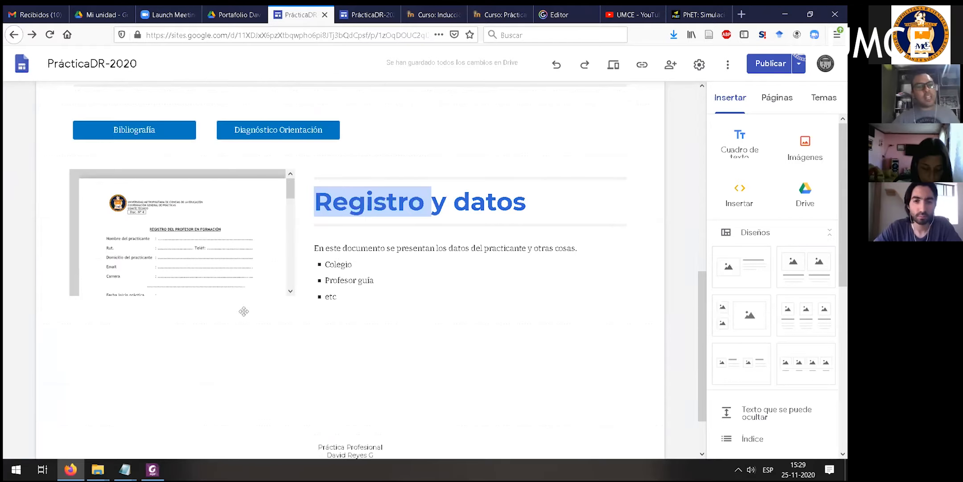
scroll(172, 288, "up", 2)
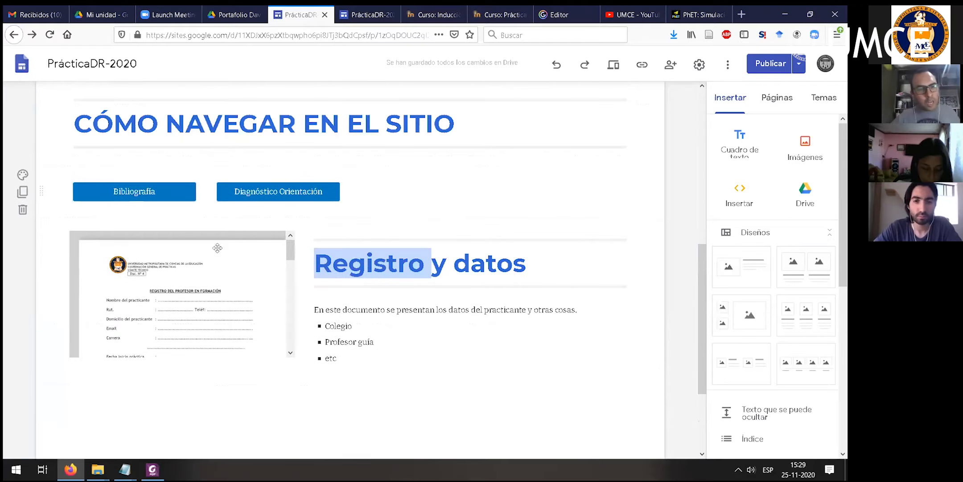
left_click(291, 247)
scroll(214, 246, "down", 2)
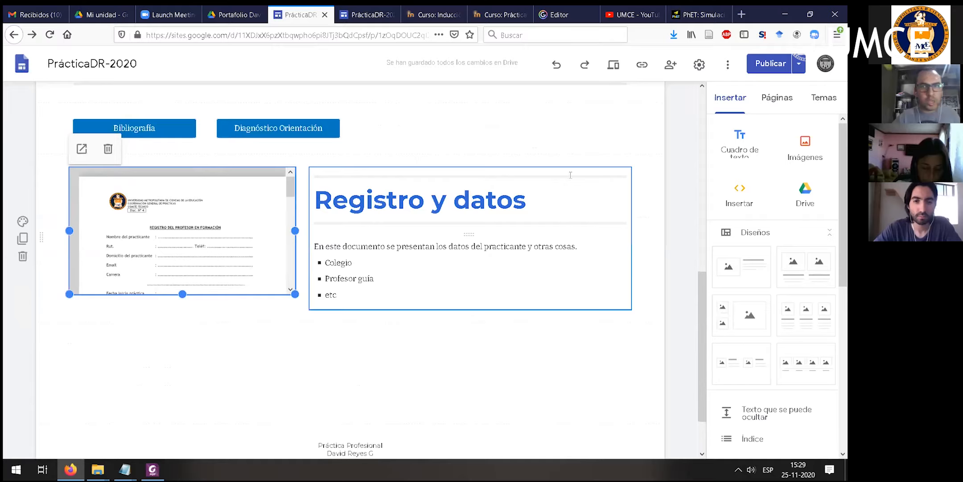
- Publish the updated site, open its published version and select the page's web address
left_click(763, 66)
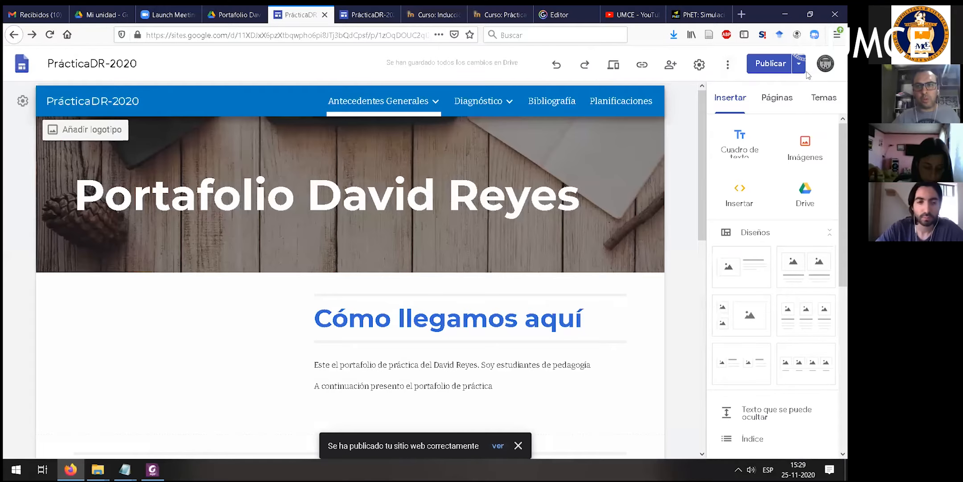
left_click(799, 65)
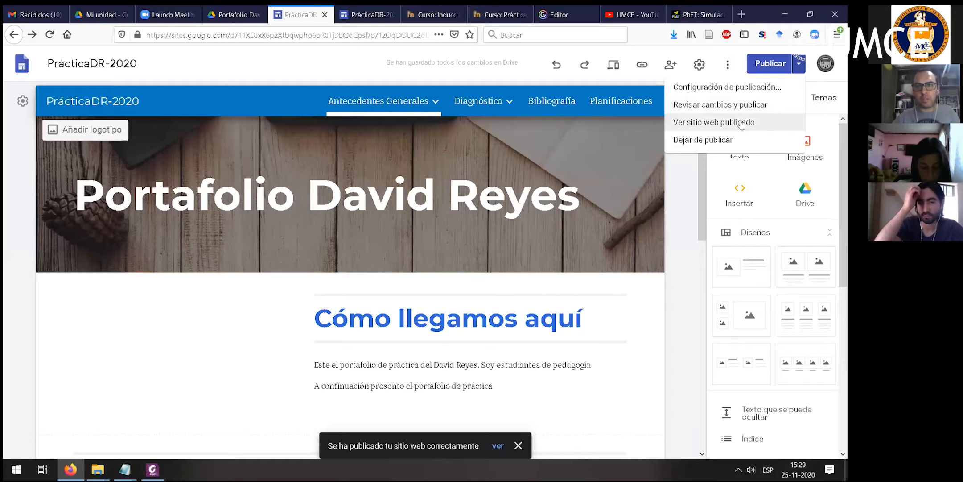
left_click(742, 123)
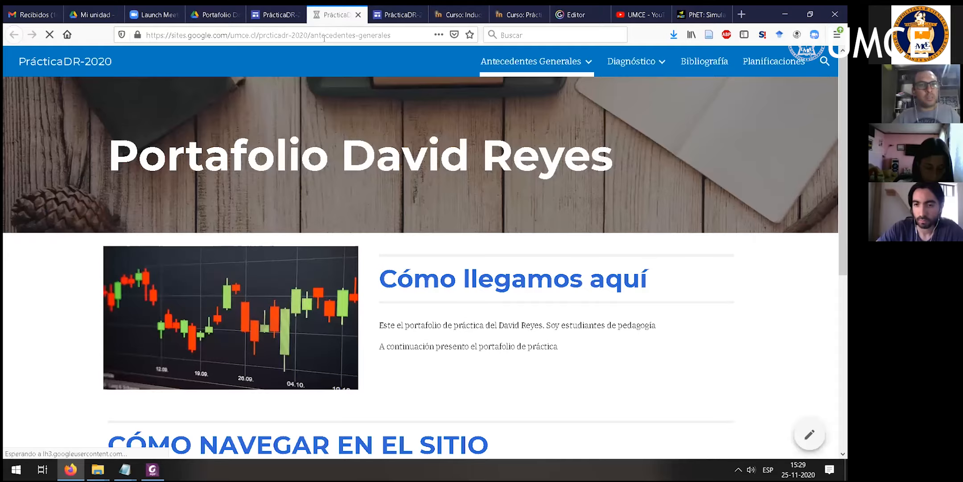
left_click(325, 35)
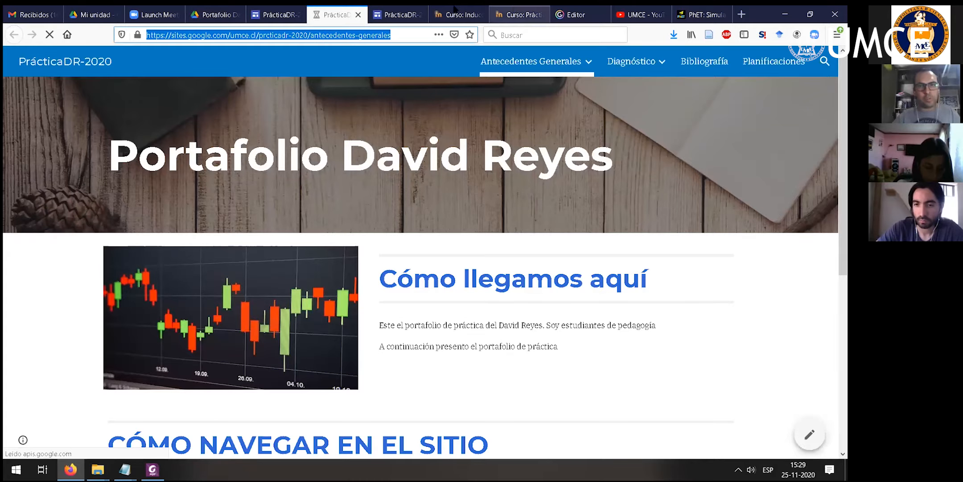
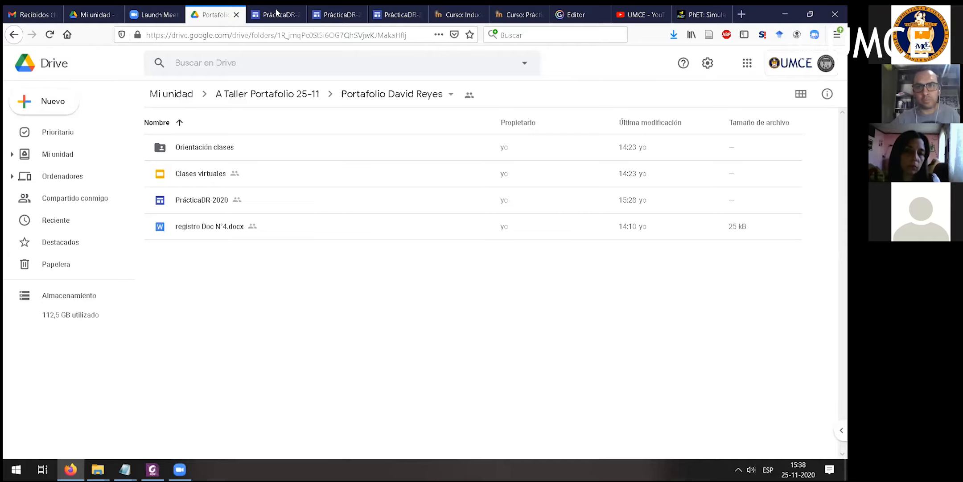
- Return to the PrácticaDR-2020 site editor and close the two tabs showing the published site
left_click(277, 15)
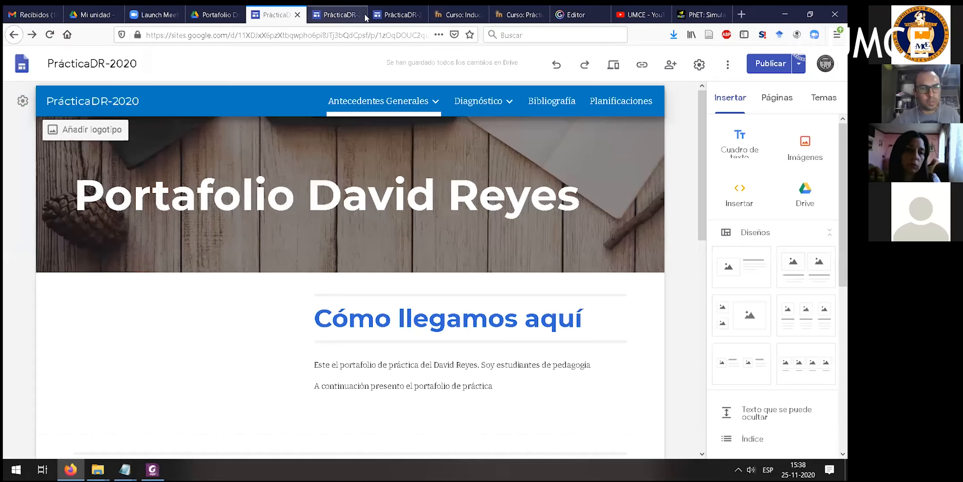
left_click(359, 15)
left_click(359, 15)
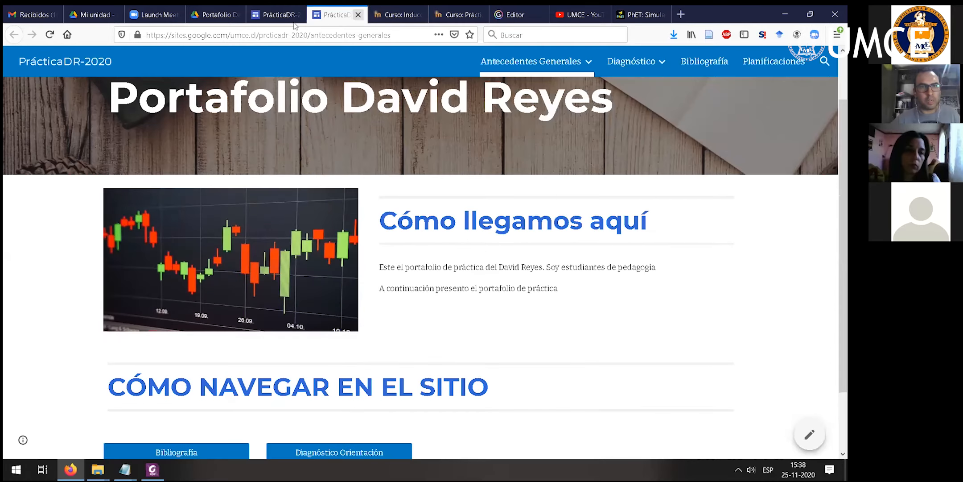
left_click(286, 13)
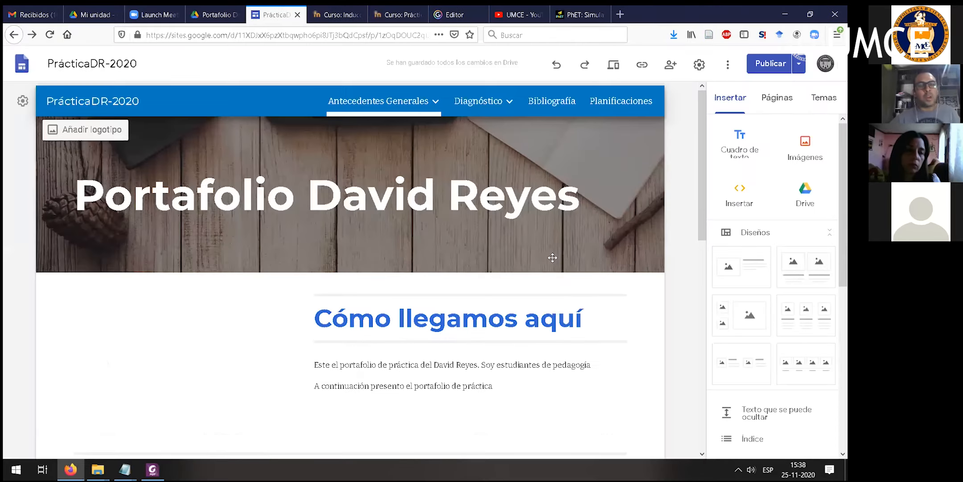
- Review the Antecedentes Generales page in the editor, from the header title and introduction down to the Registro y datos section and footer
scroll(552, 262, "down", 4)
scroll(487, 87, "up", 4)
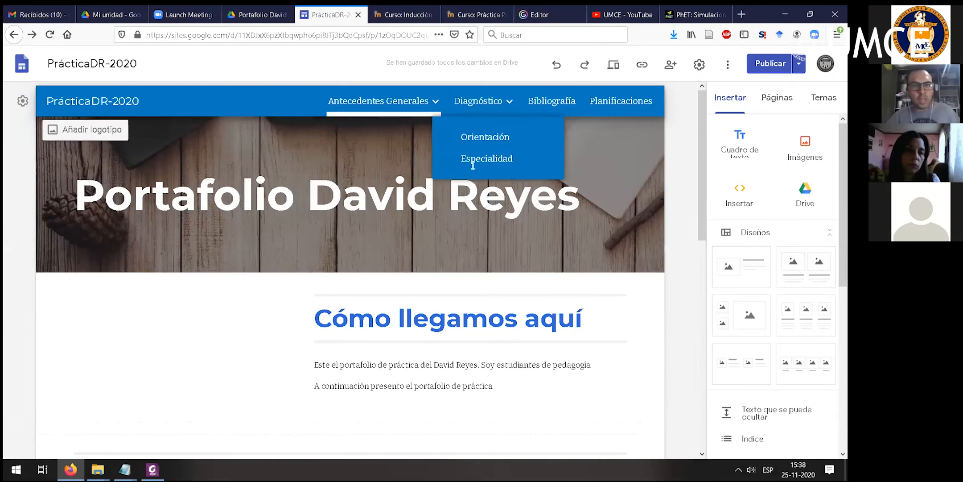
scroll(620, 237, "down", 5)
scroll(177, 216, "up", 4)
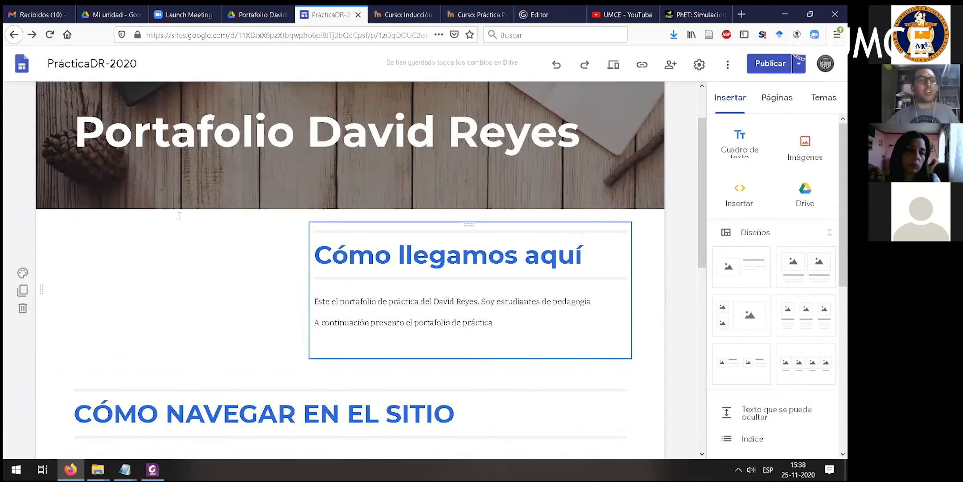
scroll(74, 193, "up", 2)
left_click_drag(73, 192, 601, 212)
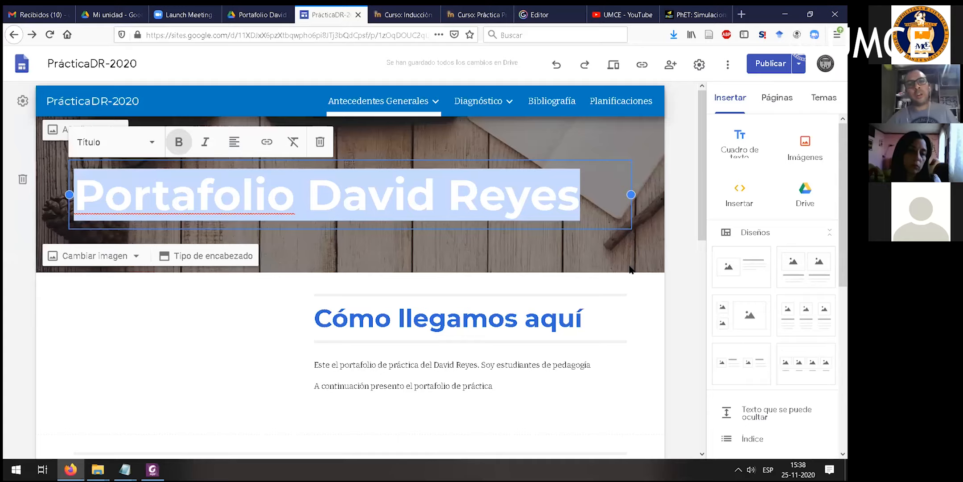
scroll(353, 228, "down", 2)
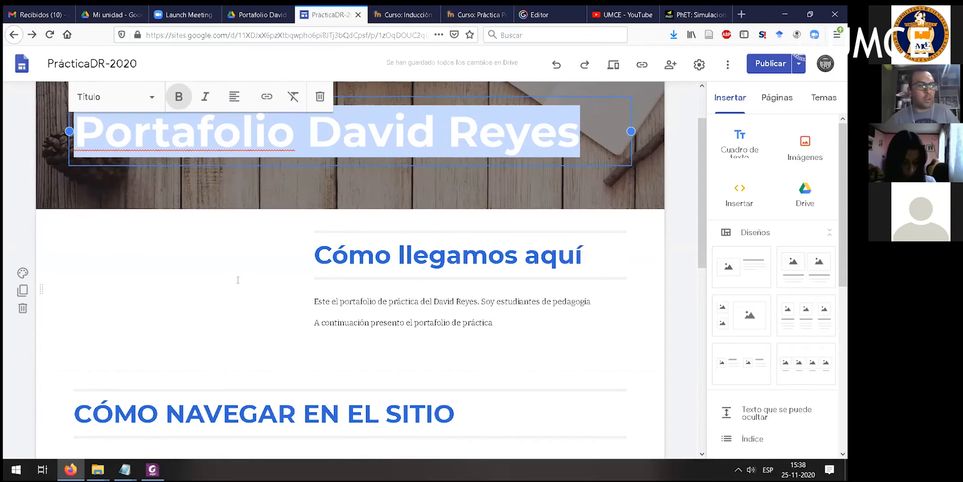
scroll(537, 260, "down", 3)
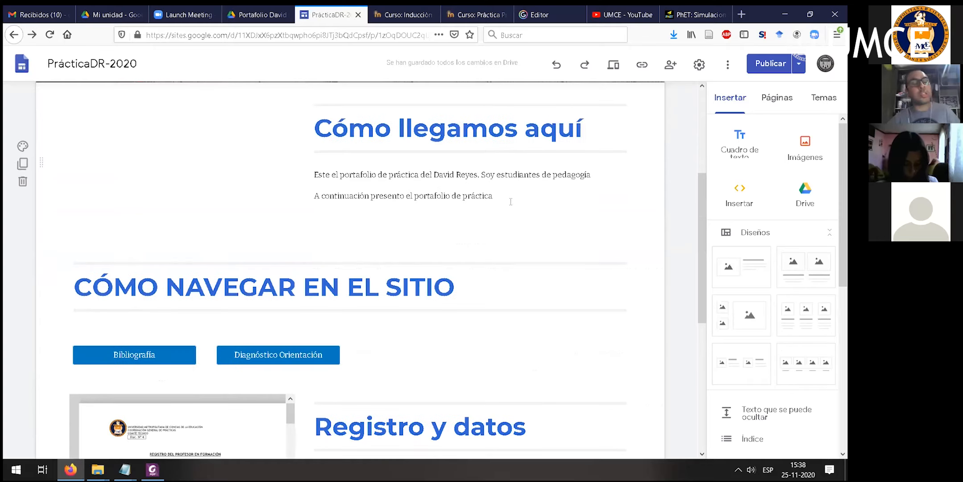
left_click(388, 193)
key("shift+End")
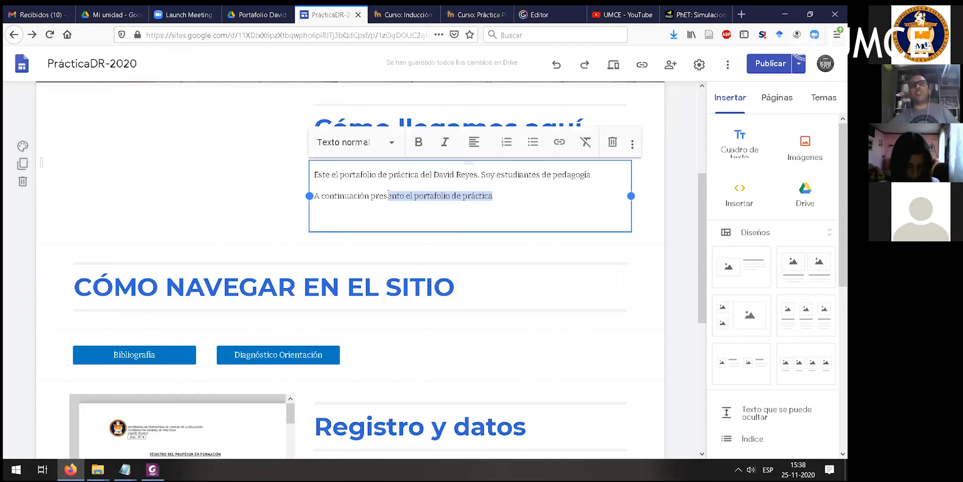
left_click(537, 192)
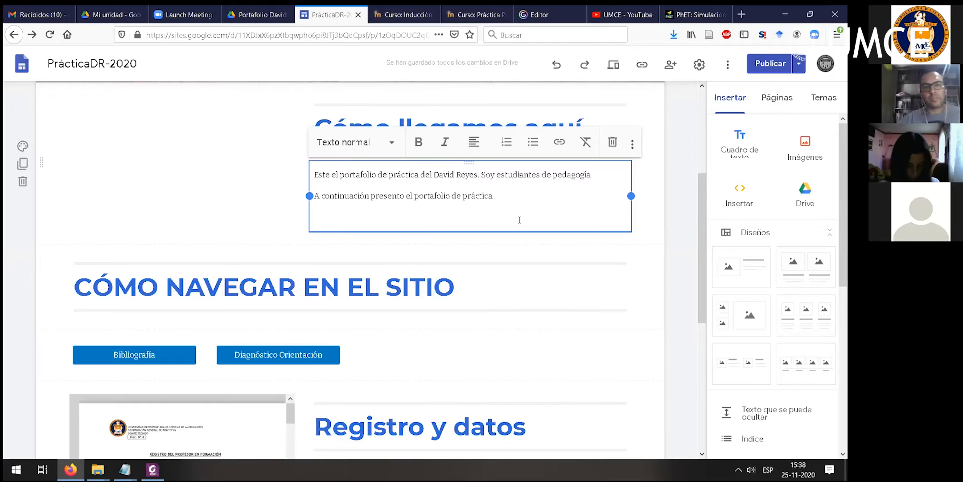
scroll(266, 246, "down", 6)
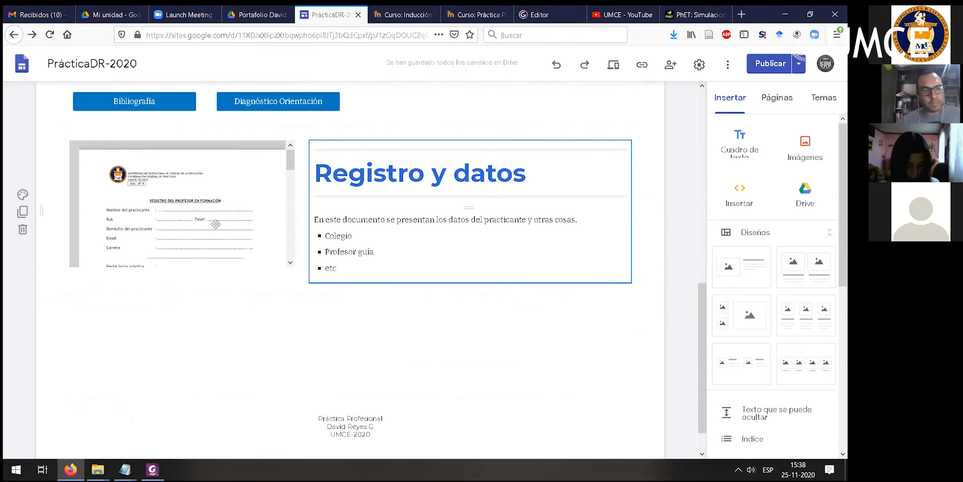
scroll(144, 216, "down", 1)
scroll(395, 270, "up", 1)
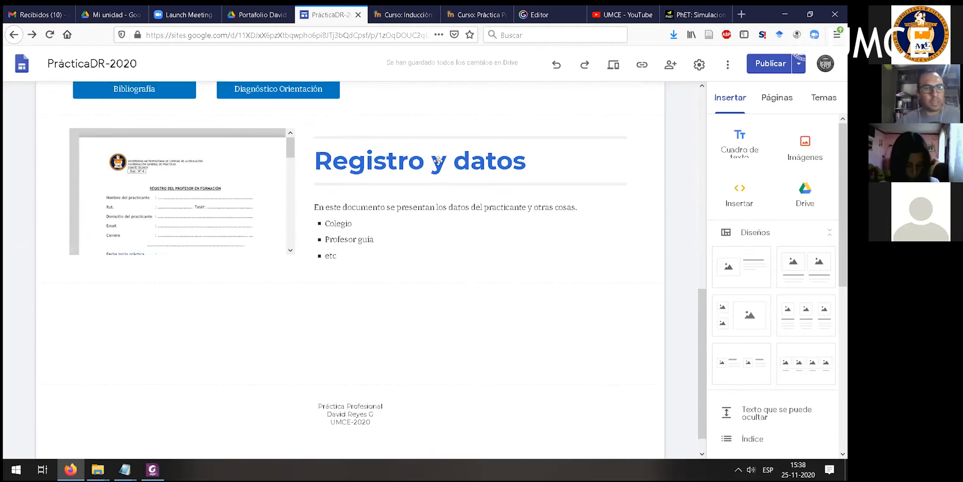
scroll(420, 115, "up", 9)
- Open the Autobiografía page under Antecedentes Generales and look through the elements that can be inserted
mouse_move(393, 105)
left_click(365, 142)
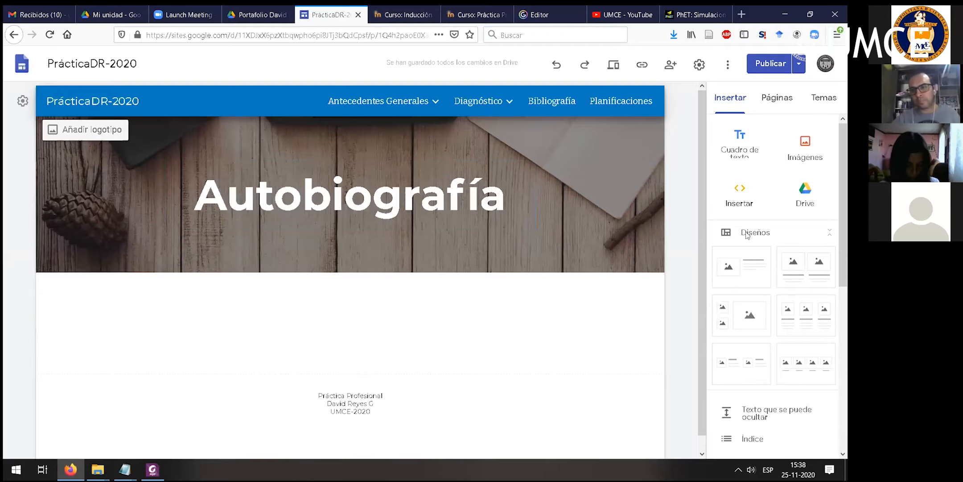
scroll(754, 312, "down", 3)
scroll(749, 360, "down", 2)
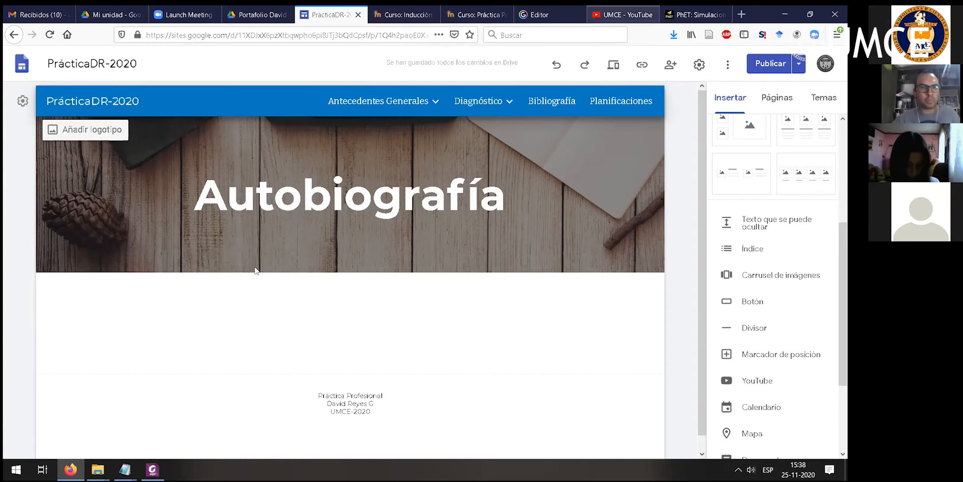
- Copy the share link of the UMCE YouTube video Conversatorio Masculinidades y violencia de género hacia la mujeres
left_click(623, 15)
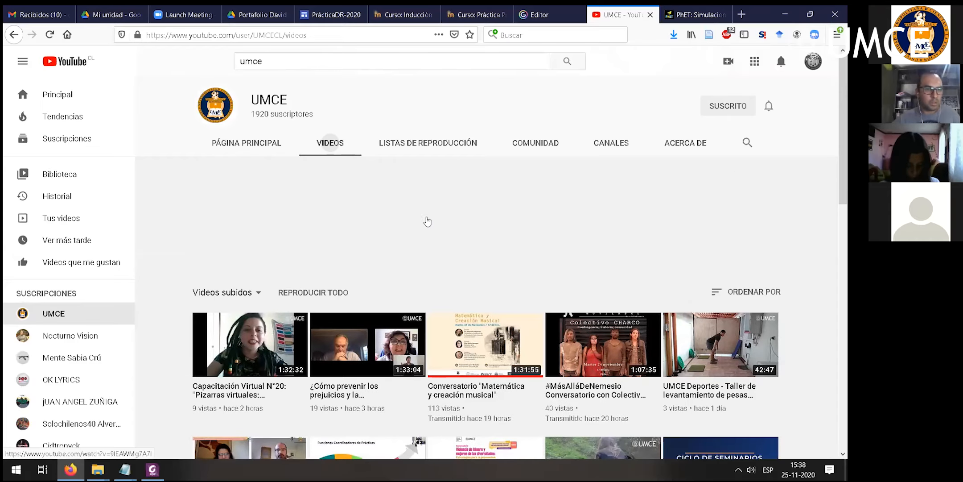
left_click(257, 395)
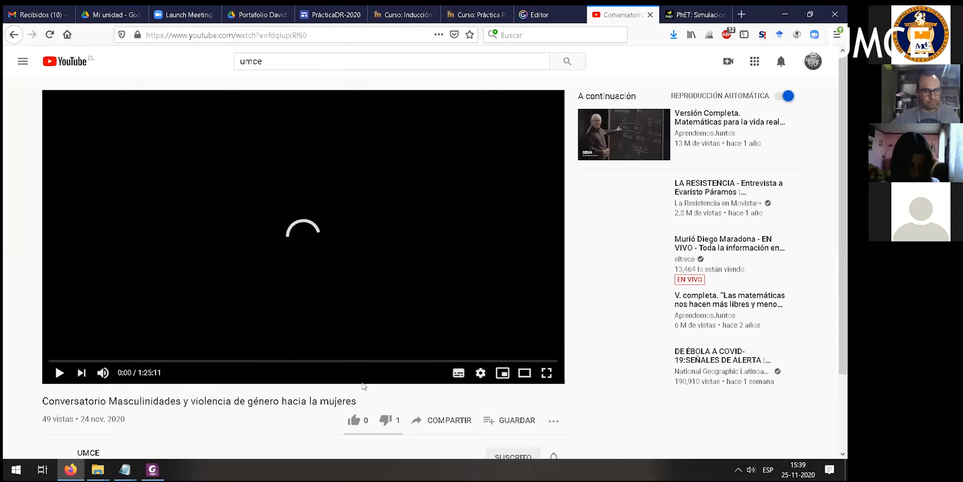
scroll(350, 374, "down", 1)
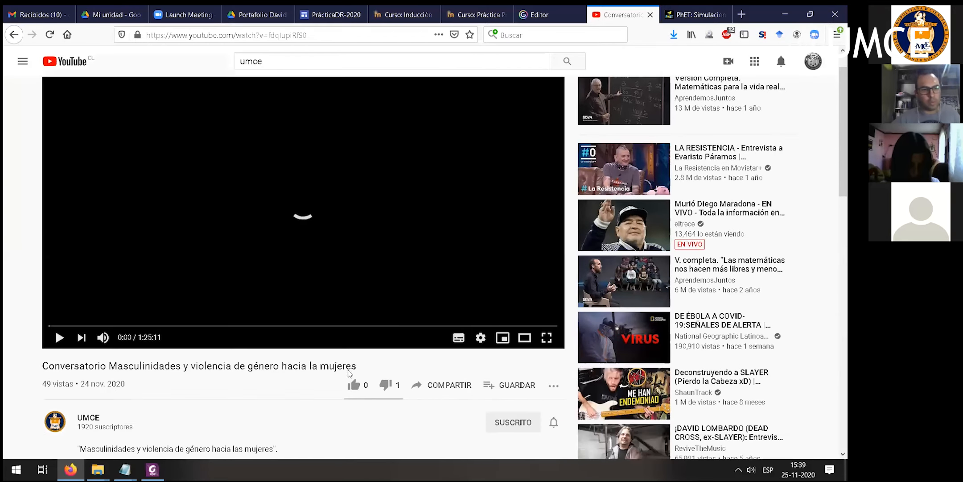
scroll(350, 374, "down", 3)
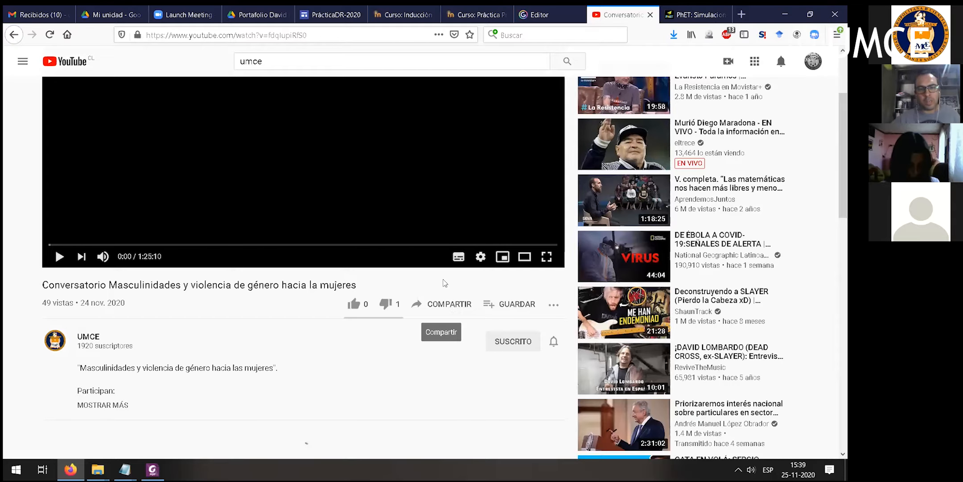
left_click(446, 303)
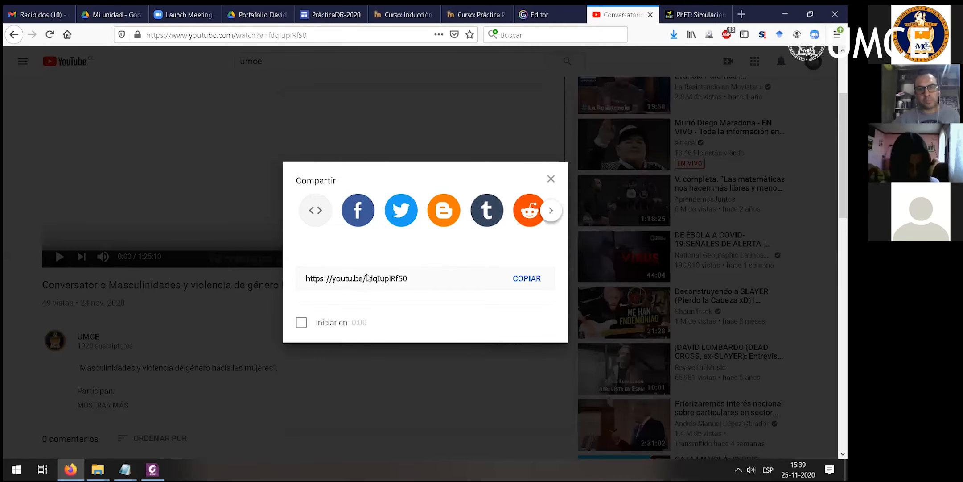
left_click(530, 279)
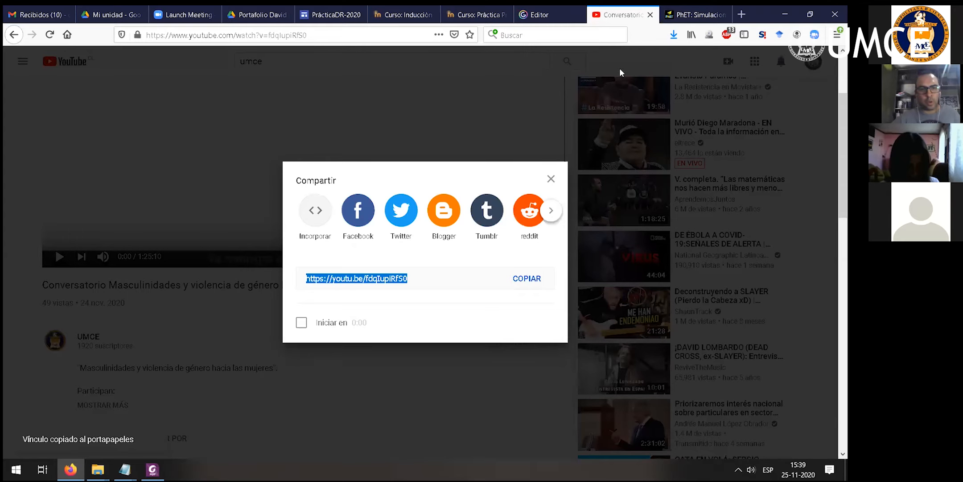
left_click(550, 180)
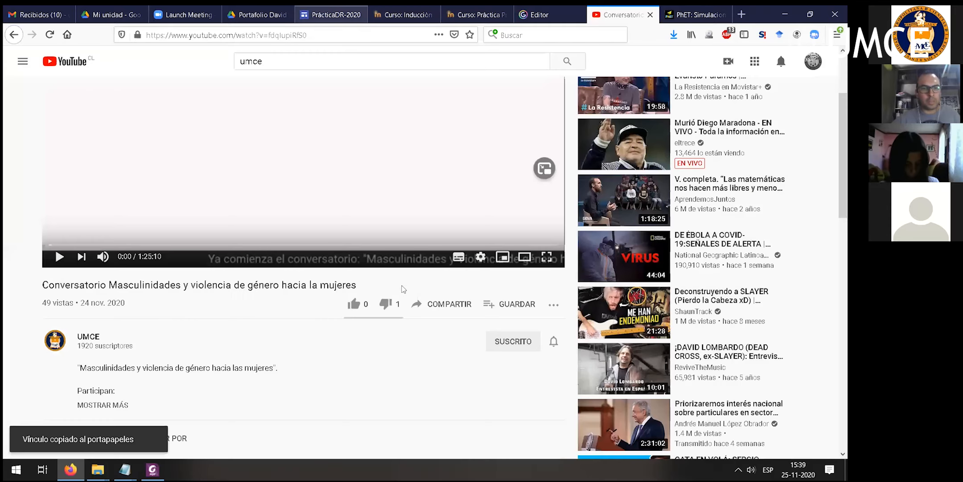
- Add a single image-and-text layout to the Autobiografía page in the site editor and title it ¿Quién soy?
left_click(330, 14)
scroll(757, 238, "up", 4)
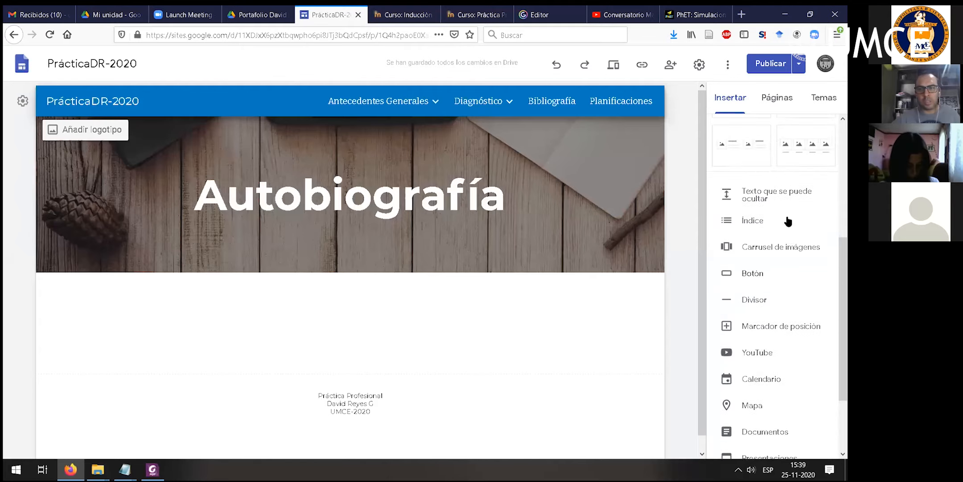
left_click(741, 203)
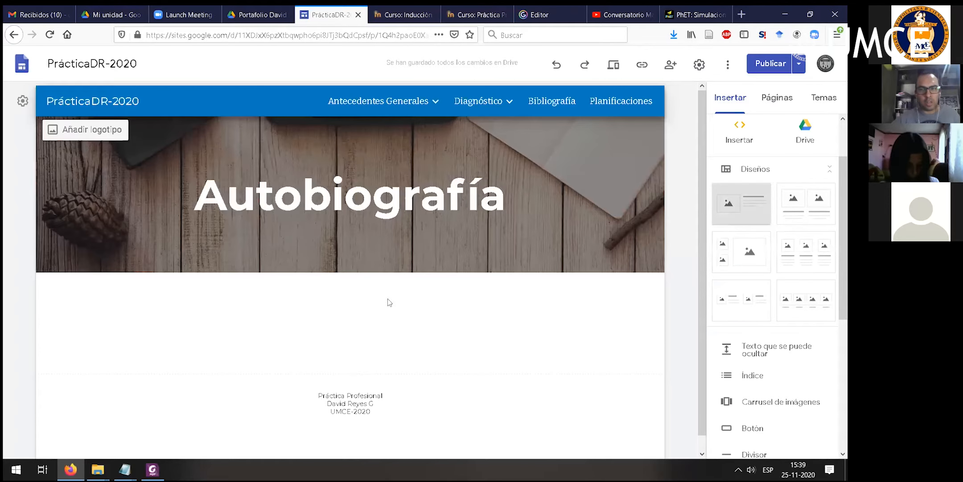
left_click(394, 204)
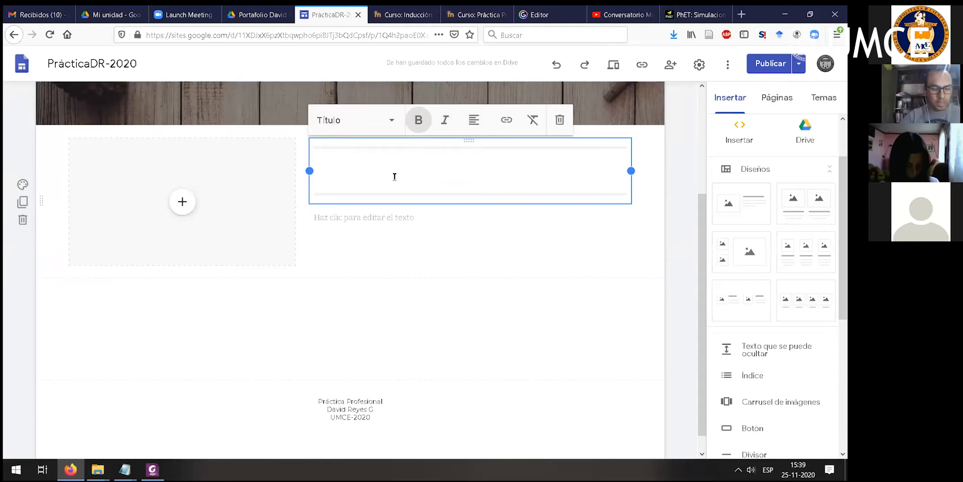
type("Quién s")
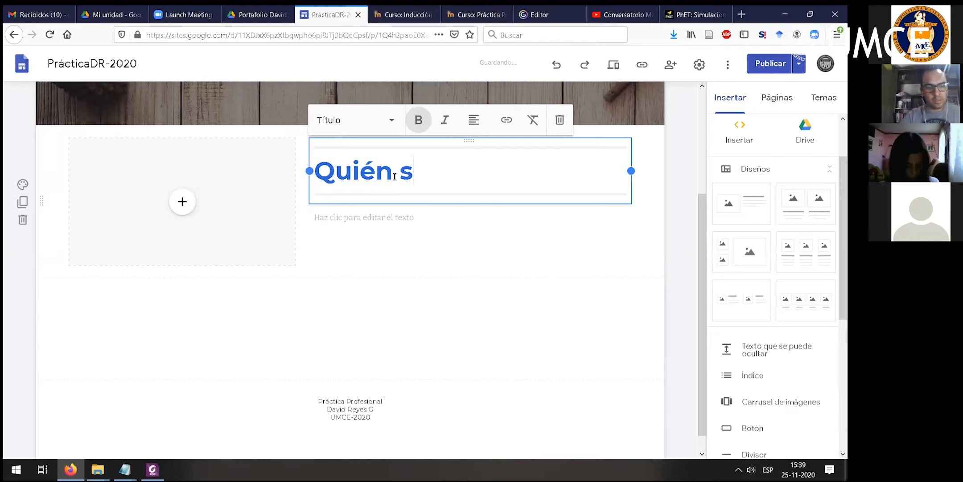
type("oy?")
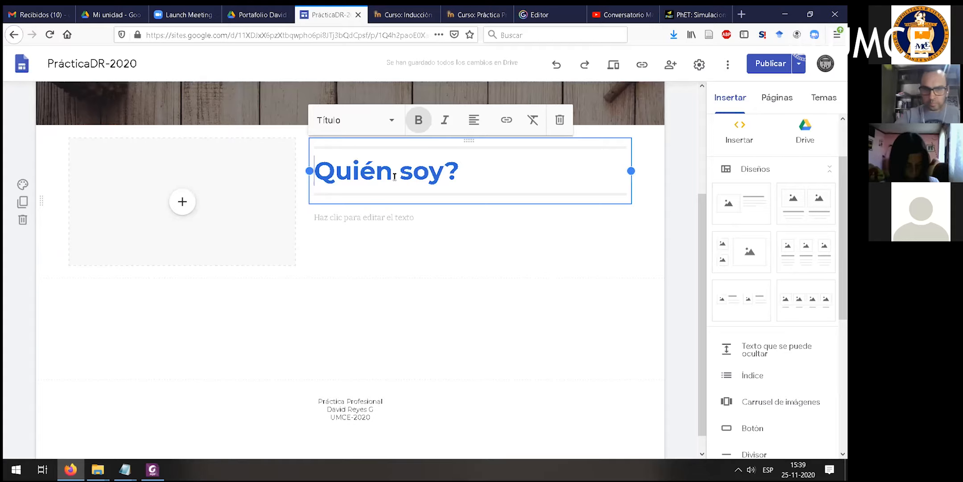
key("Home")
type("¿")
- Write "El camino para ser docente fue largo e inicia desde la escuela básica." below the title, correcting the spelling of docente
left_click(438, 214)
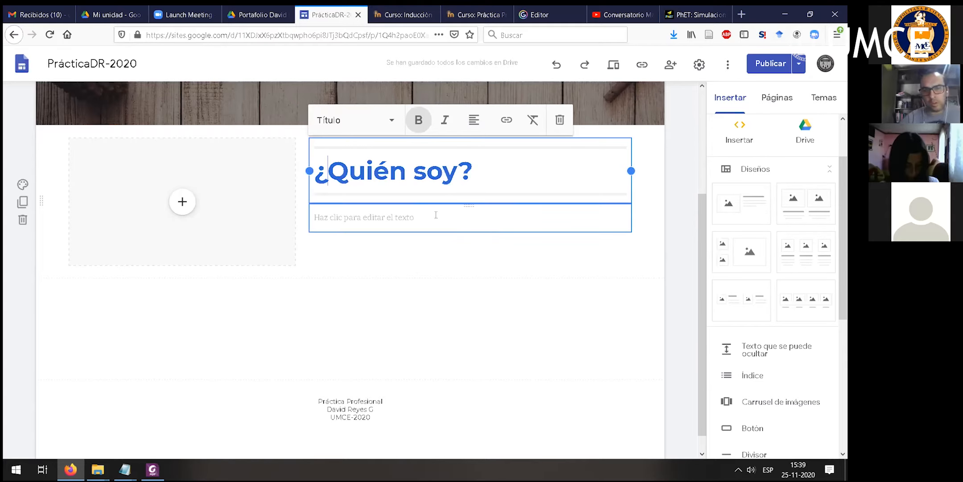
type("El cam")
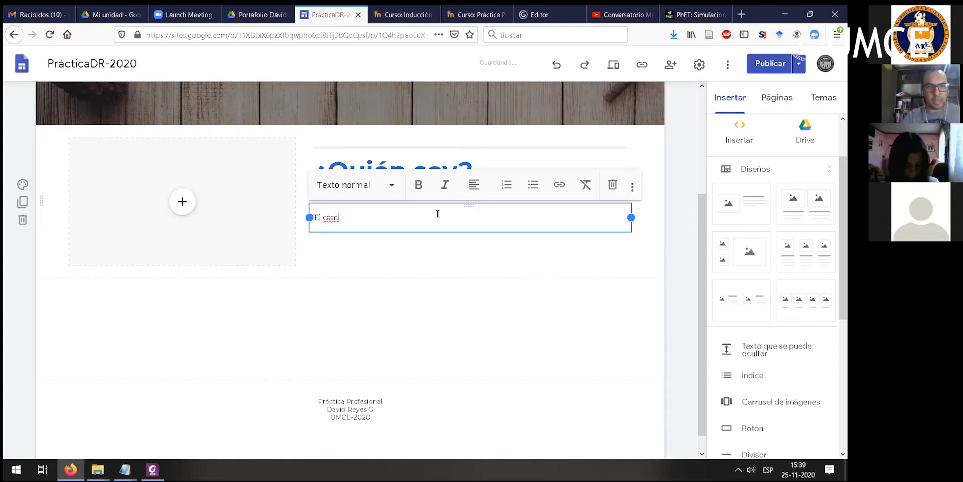
type("ino para conver")
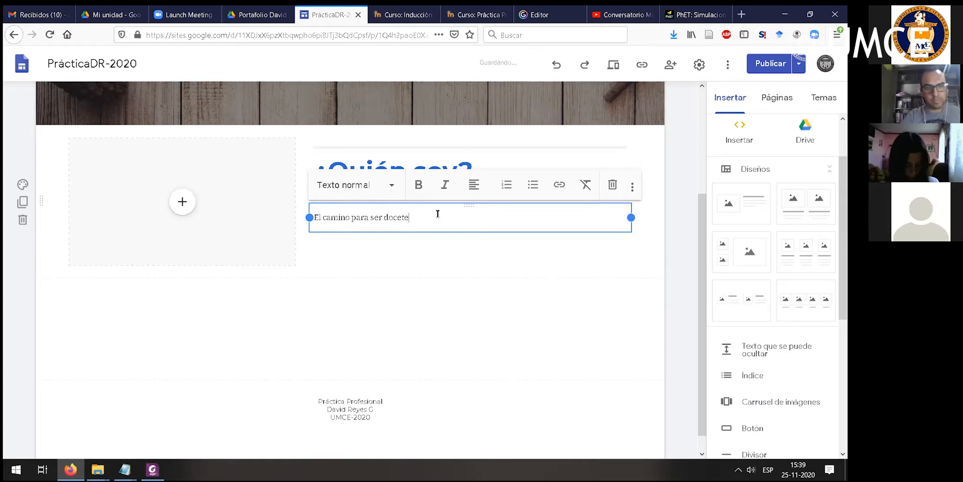
type("largo")
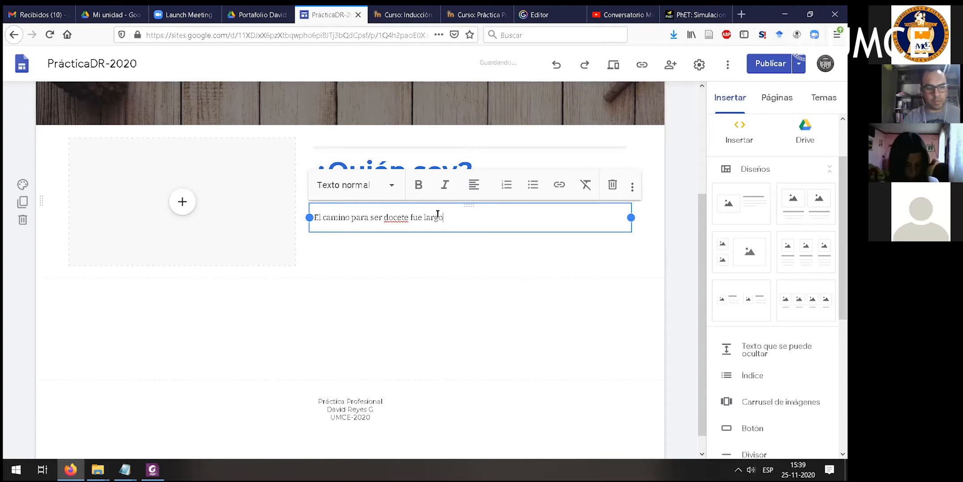
type(" e iic")
key("BackSpace")
key("BackSpace")
type("n")
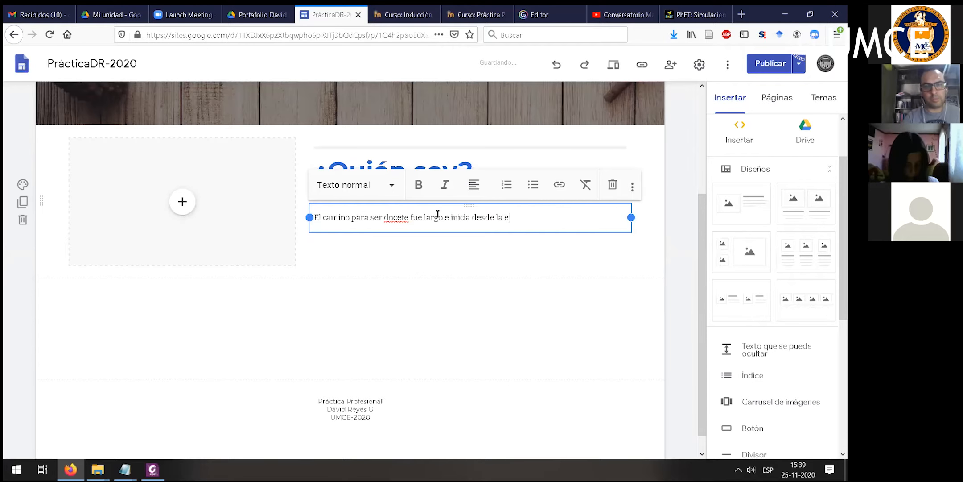
type("icia desde la escuela básica")
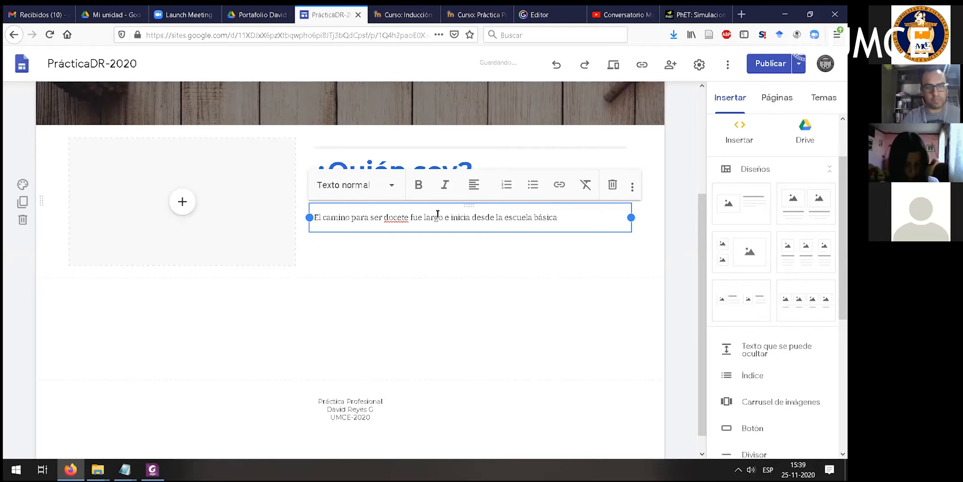
type(".")
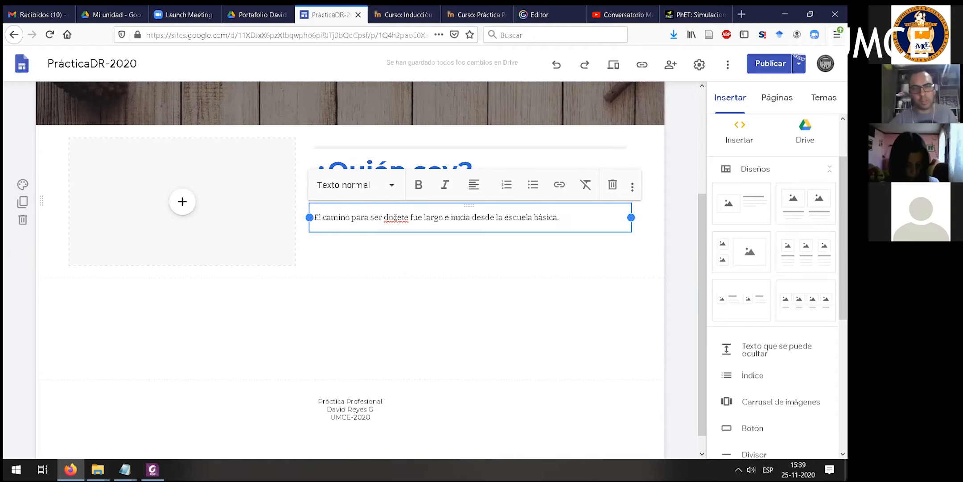
right_click(396, 218)
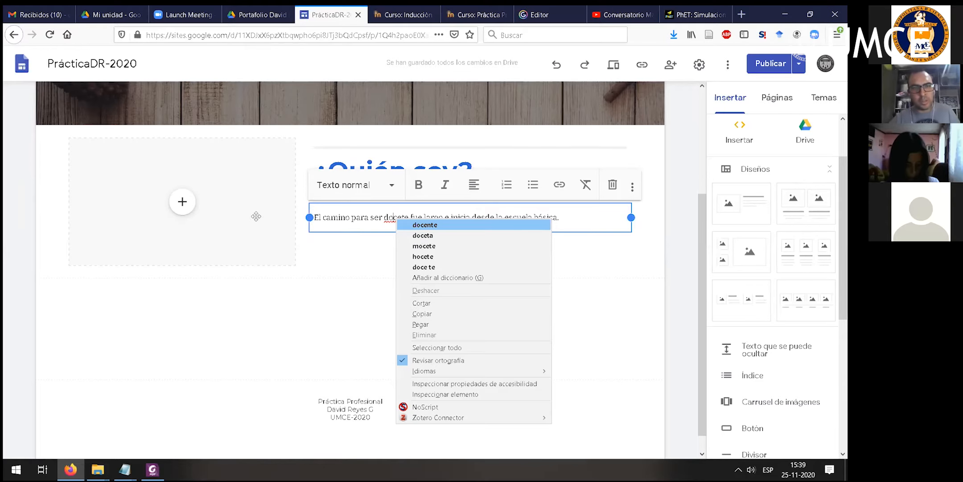
left_click(422, 226)
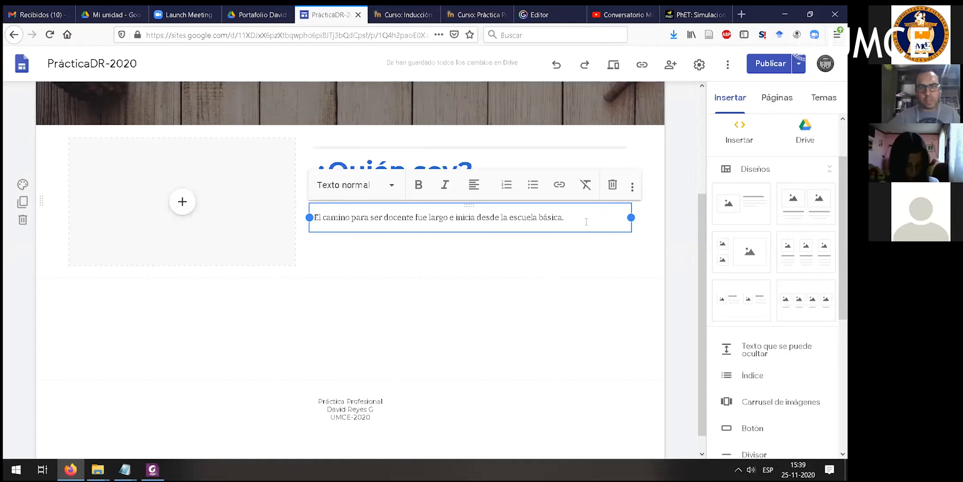
- Add a second paragraph below the first reading "Comparto mi autobiografía por medio de un video que generé para el portafolio"
key("Return")
type("Dej o")
type("Comparto mi ")
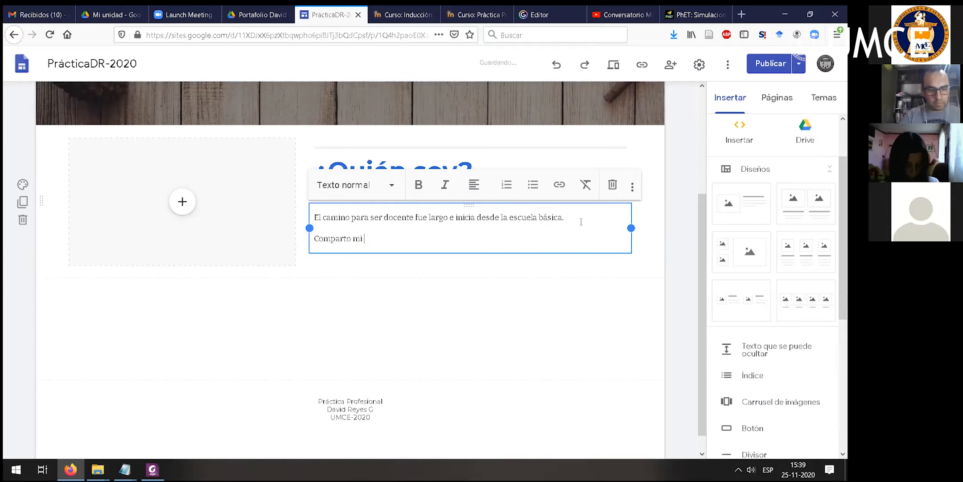
type("butobiografía por medio de un video qu")
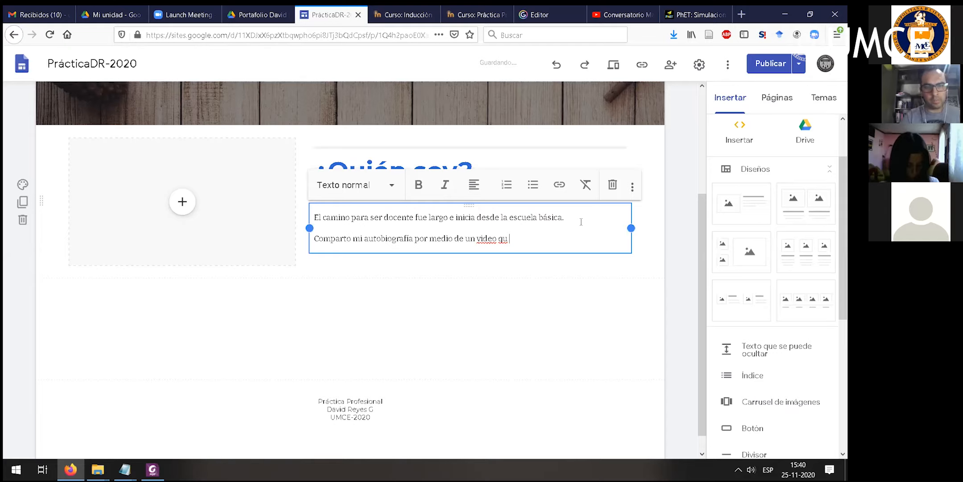
type("e generé para ")
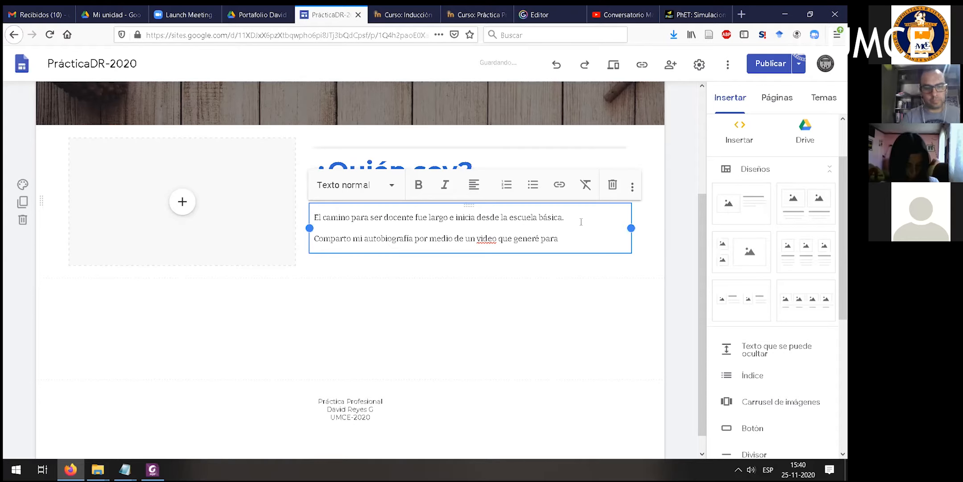
type("el portalio")
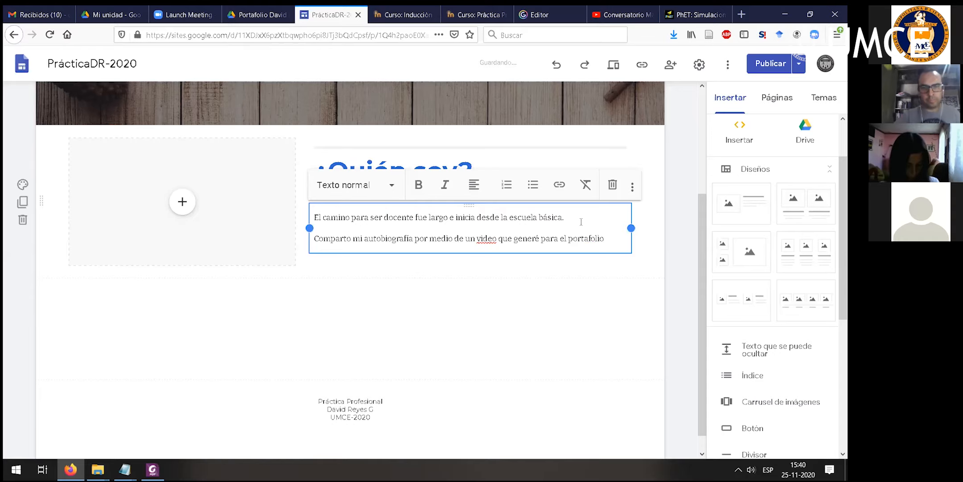
left_click(181, 203)
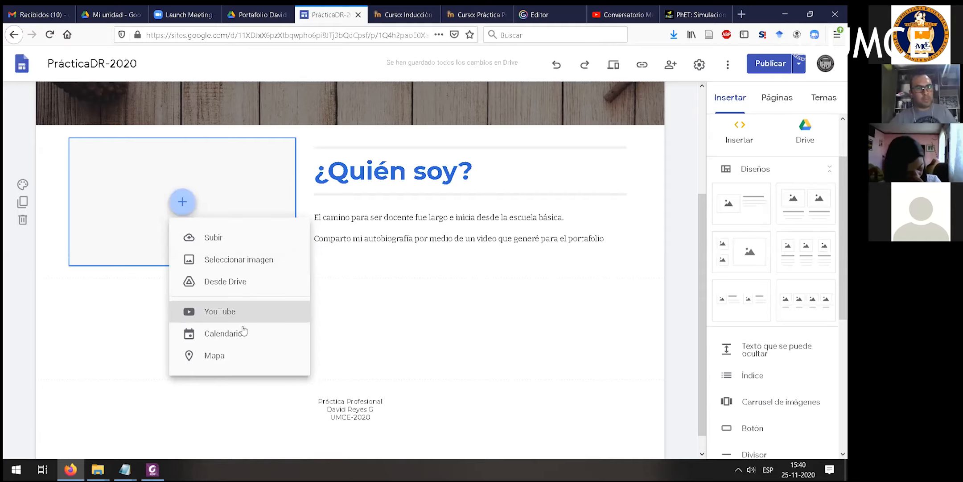
left_click(217, 314)
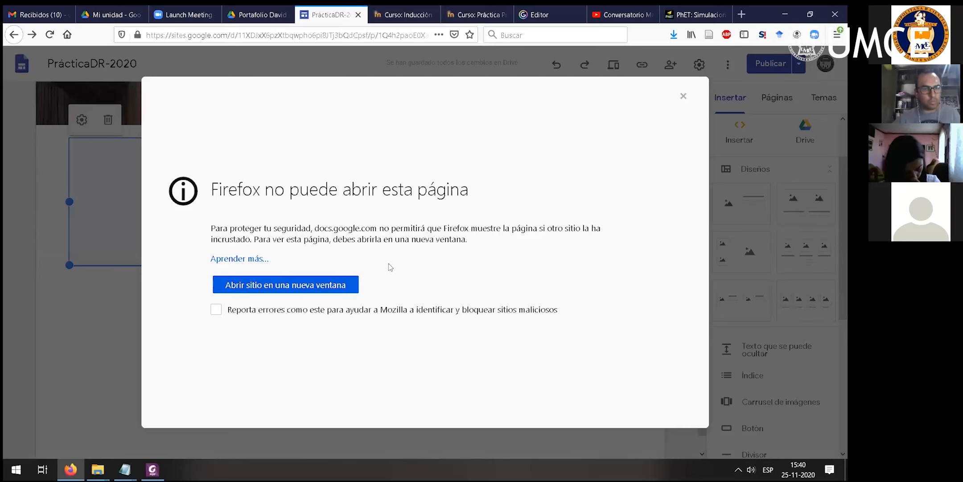
left_click(103, 309)
left_click(683, 96)
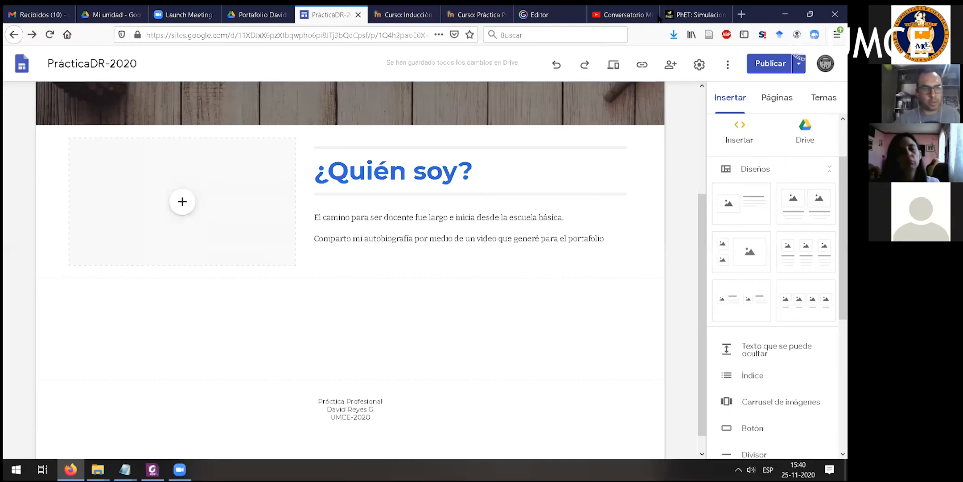
- Insert the YouTube video Conversatorio Masculinidades y violencia de género hacia la mujeres into the empty placeholder, finding it by its copied link
left_click(189, 204)
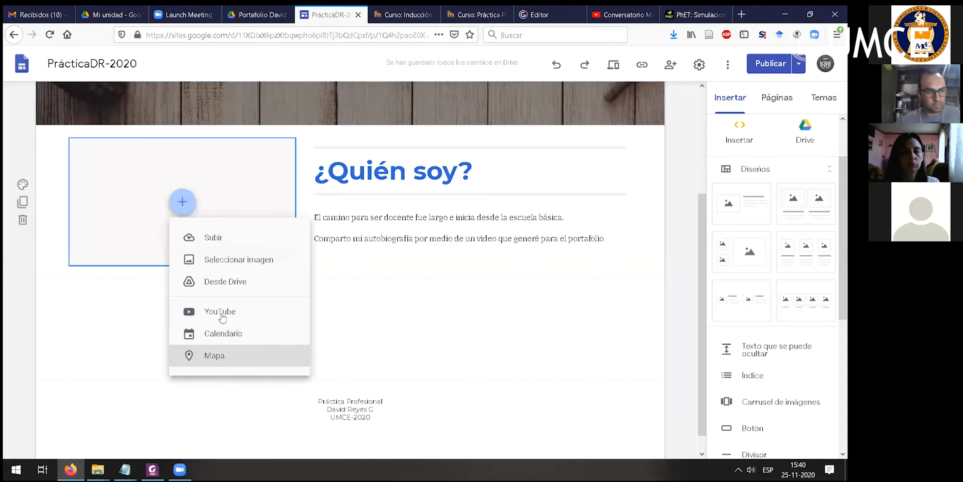
key("Return")
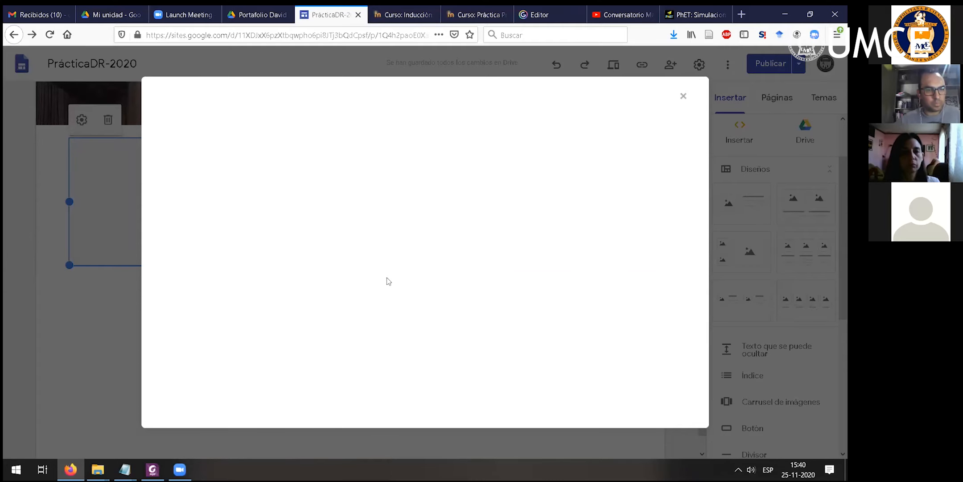
type("https://youtu.be/fdqIupiRfS0")
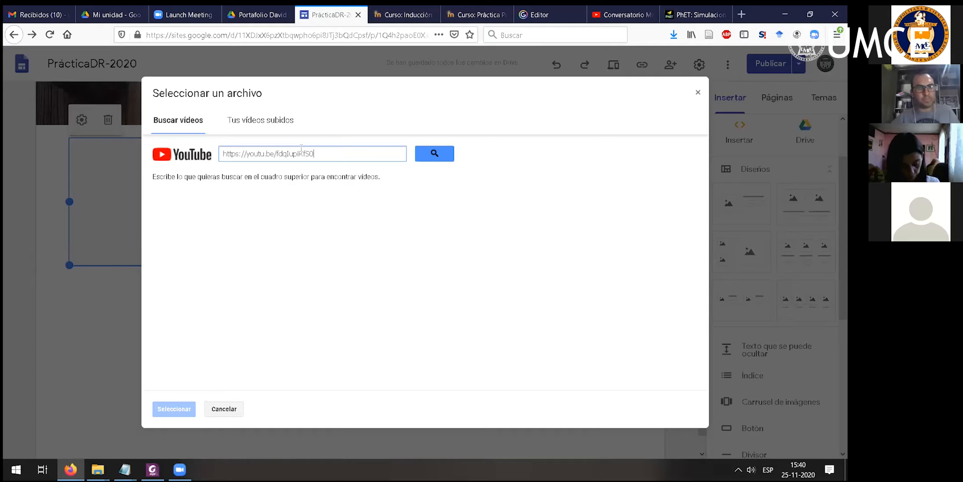
key("Return")
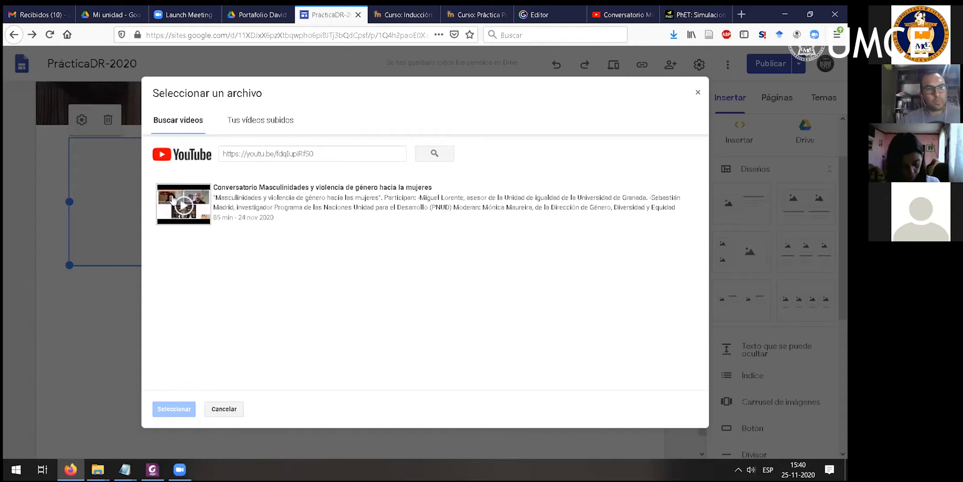
left_click(394, 221)
left_click(176, 409)
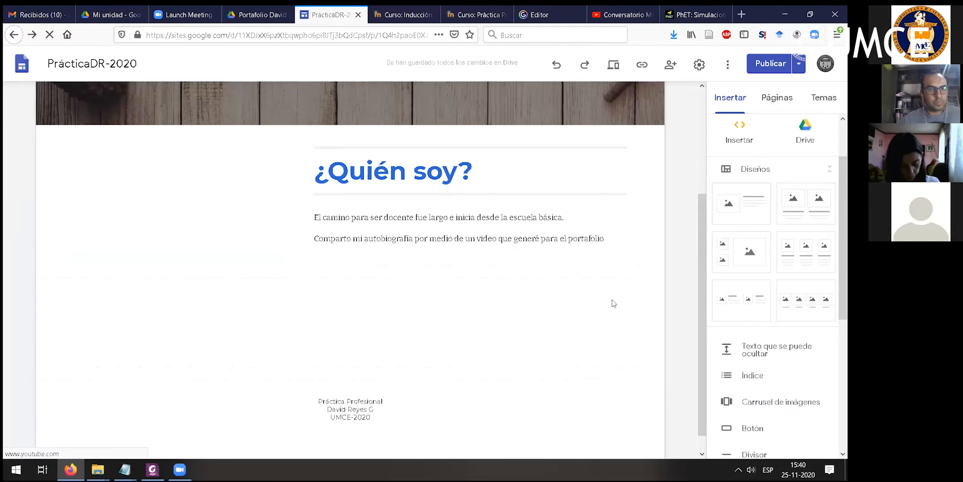
- Preview the Autobiografía page with its embedded video and return to editing
scroll(612, 286, "up", 3)
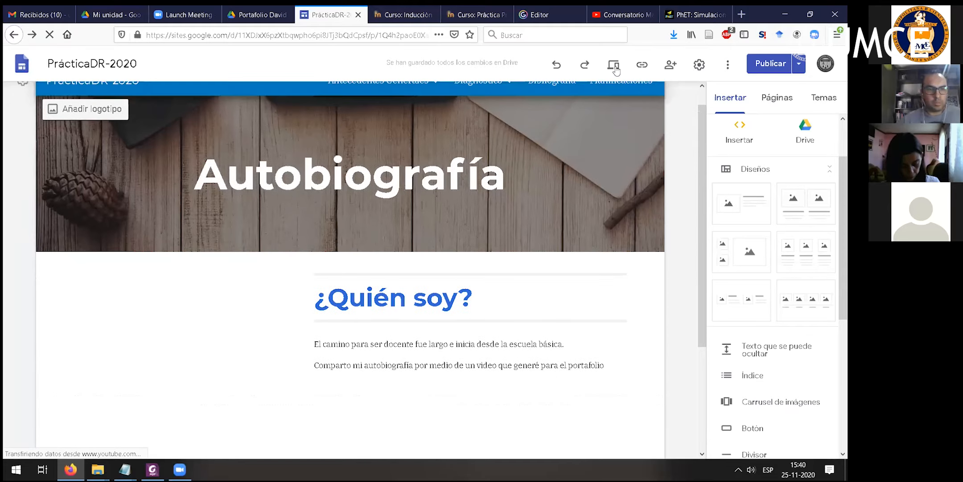
left_click(615, 67)
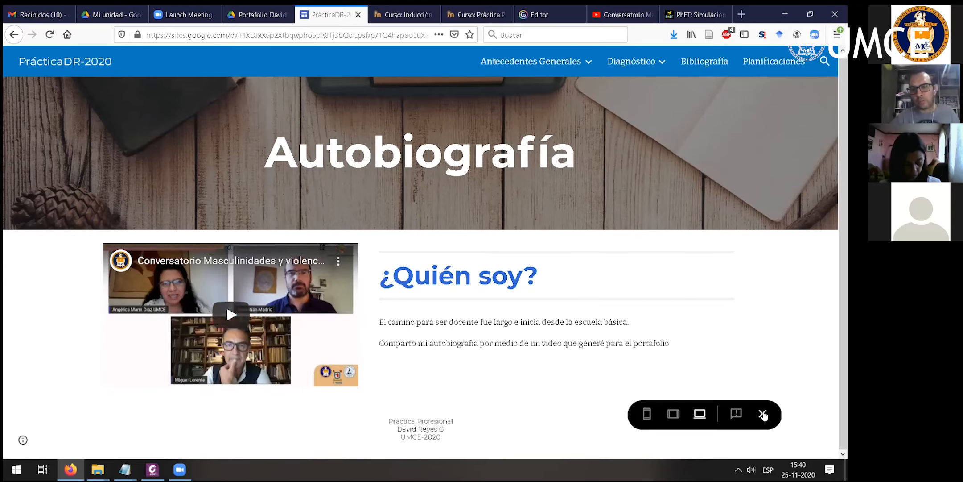
left_click(763, 413)
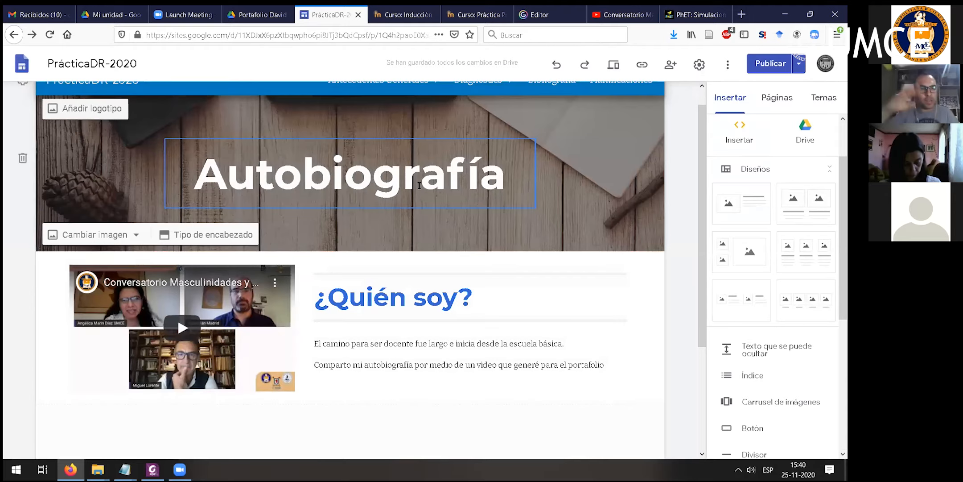
- Review the elements that can be inserted and the video, title and paragraph blocks of the Autobiografía page
left_click(523, 270)
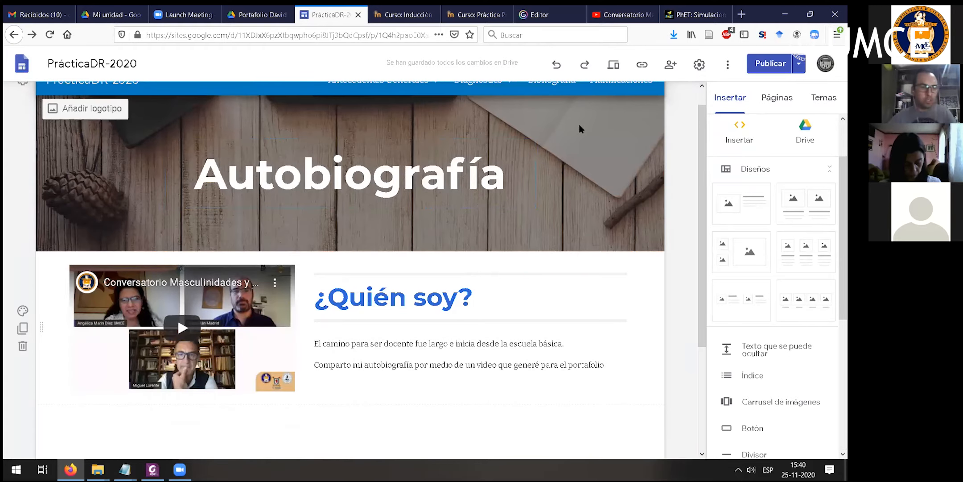
scroll(779, 296, "down", 2)
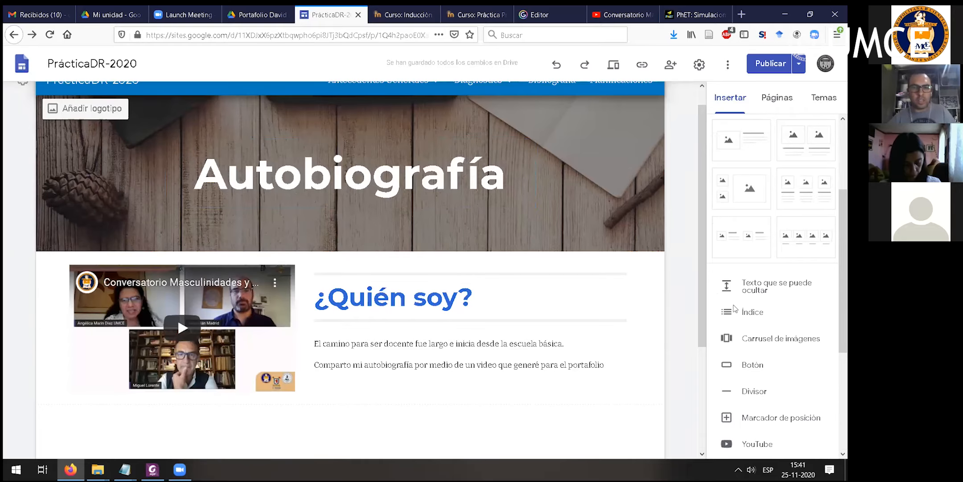
scroll(555, 309, "down", 2)
scroll(748, 322, "down", 4)
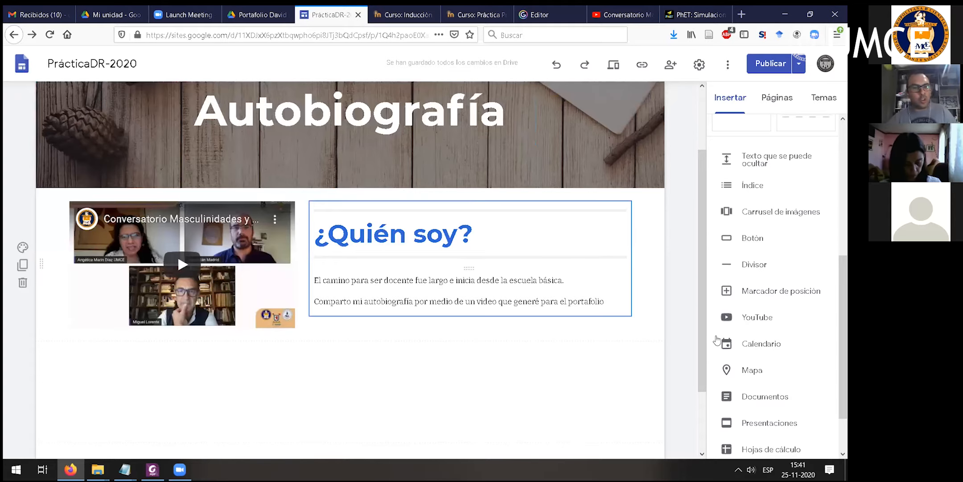
scroll(740, 223, "up", 4)
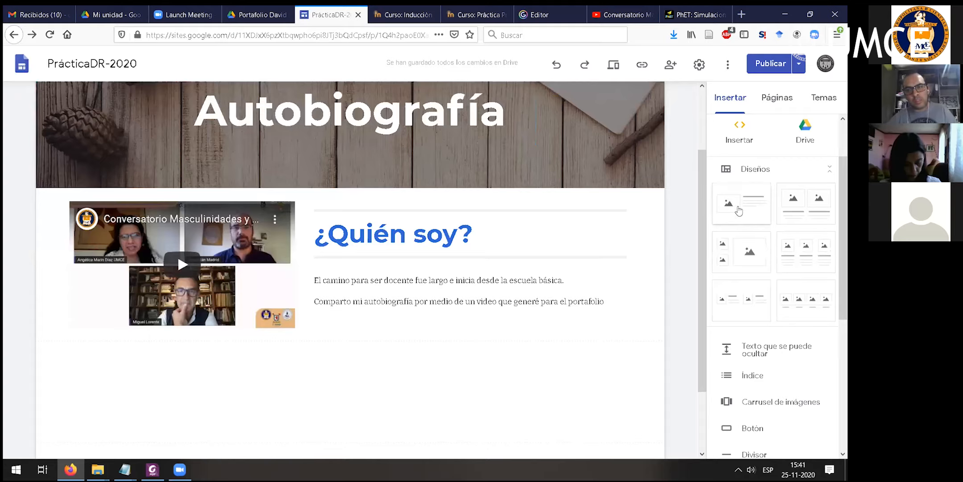
left_click(227, 231)
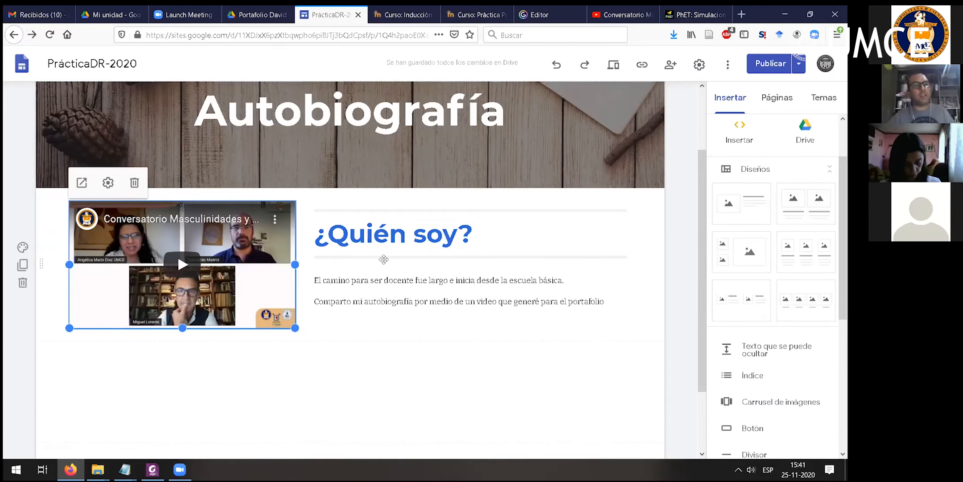
left_click(380, 230)
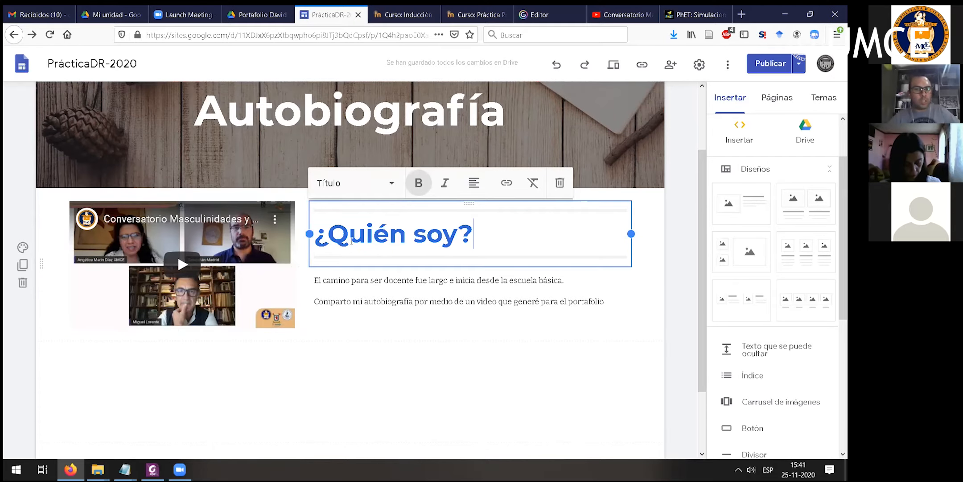
left_click_drag(474, 233, 300, 240)
left_click(547, 314)
left_click_drag(606, 302, 313, 280)
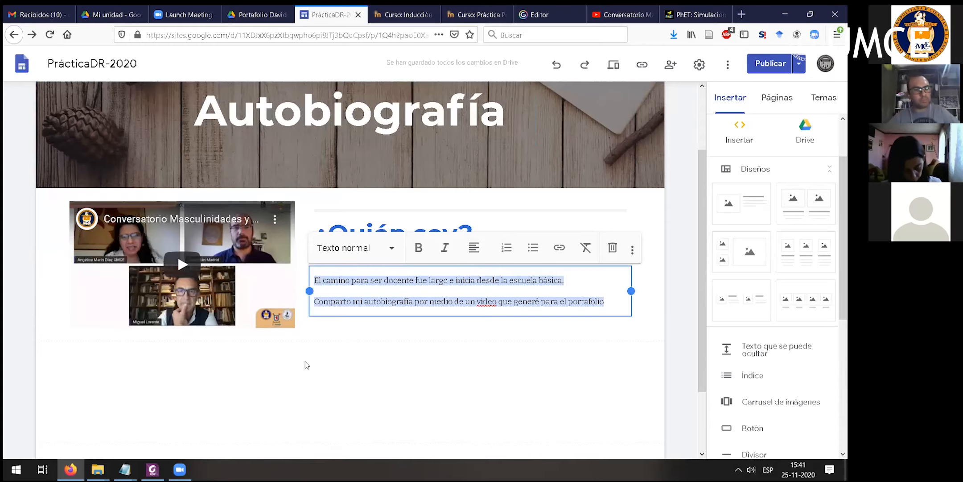
left_click(306, 365)
scroll(299, 316, "down", 3)
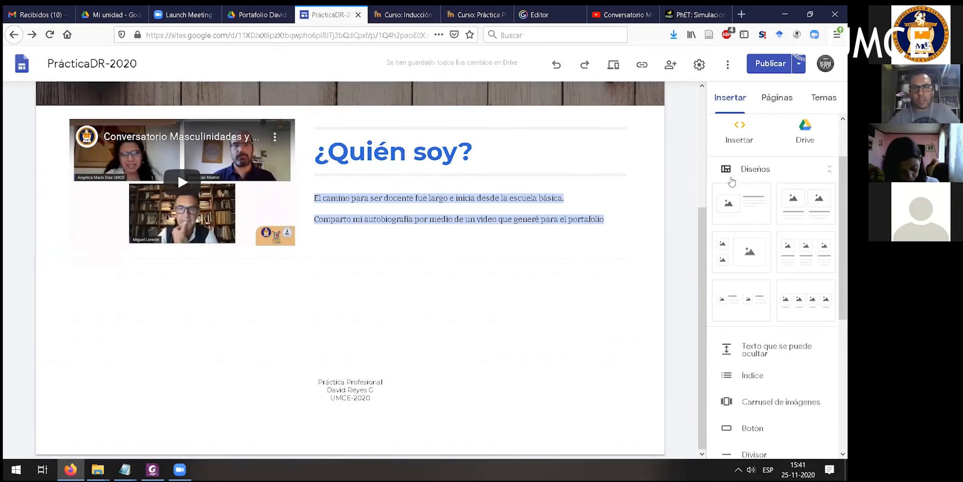
- Add a text box below the ¿Quién soy? section and write "Además hay otros video mío, los hice en la infancia"
scroll(739, 147, "up", 2)
left_click(739, 147)
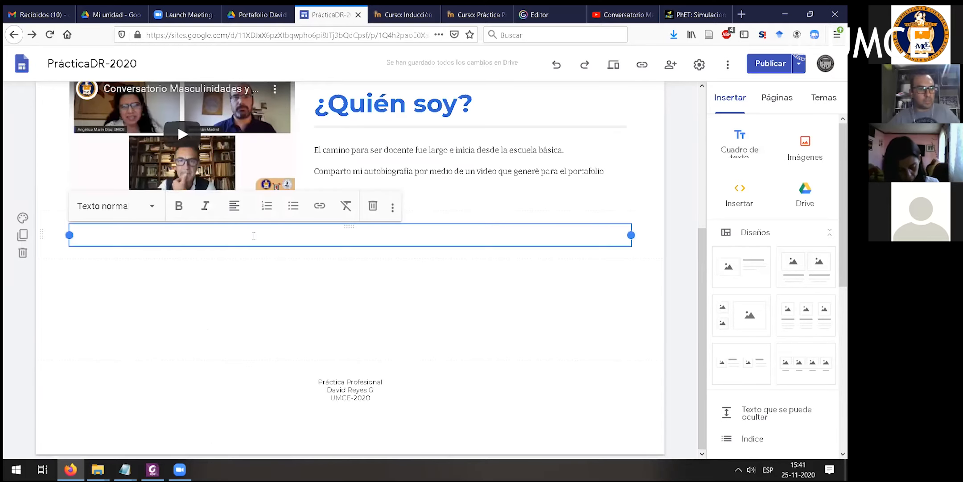
type("A")
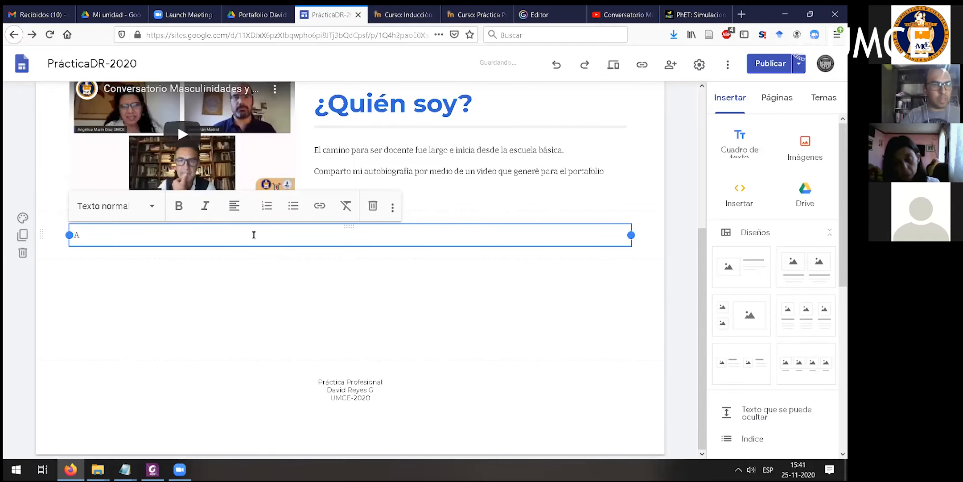
type("demás")
type("hay tr")
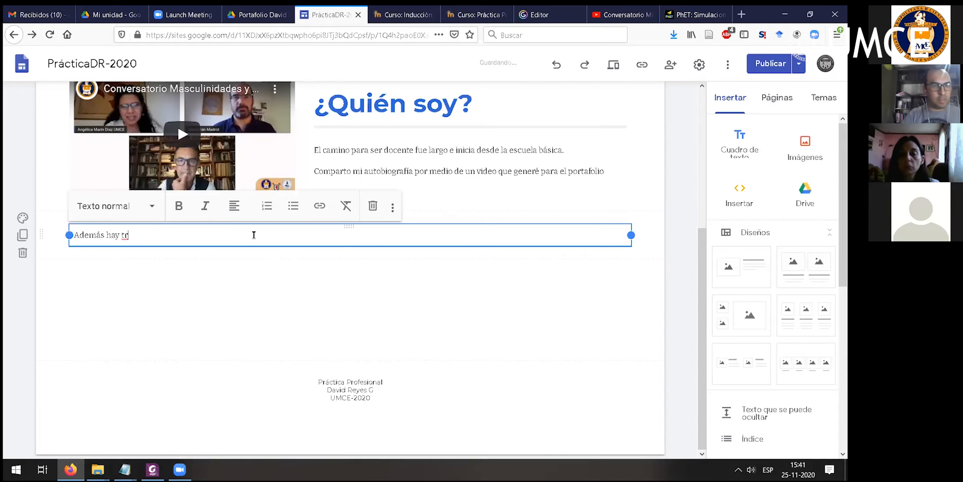
key("BackSpace")
key("BackSpace")
type("otros video m")
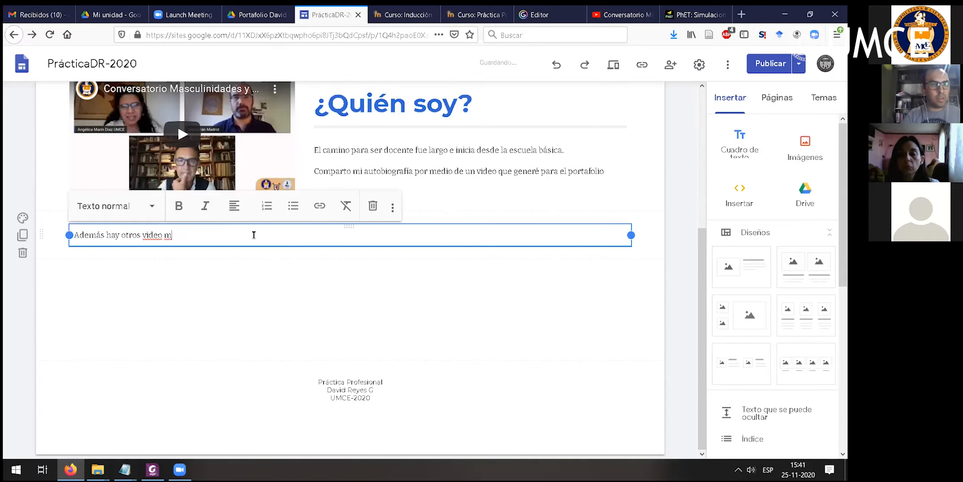
type("ío, los icece en la infan")
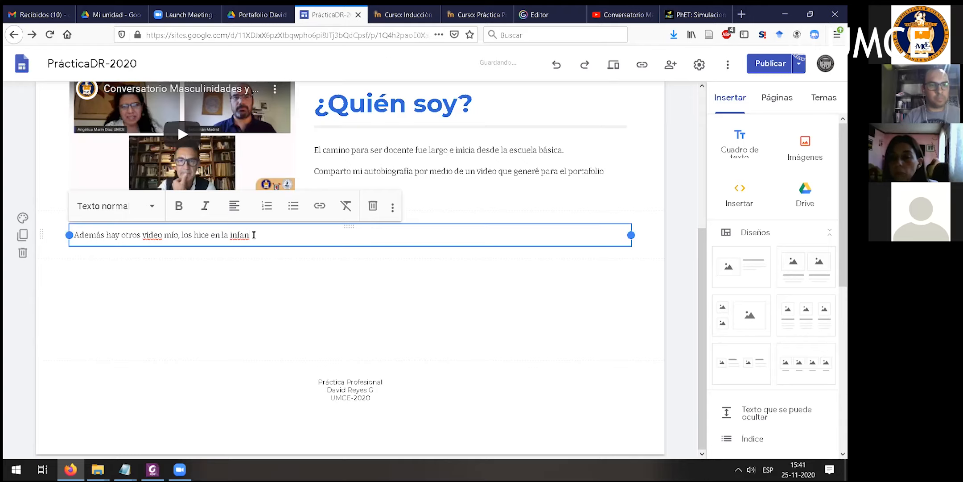
type("cia")
- List Video 1, Video 2 and Video 3 on separate lines below the sentence in the new text box
key("Return")
type("y")
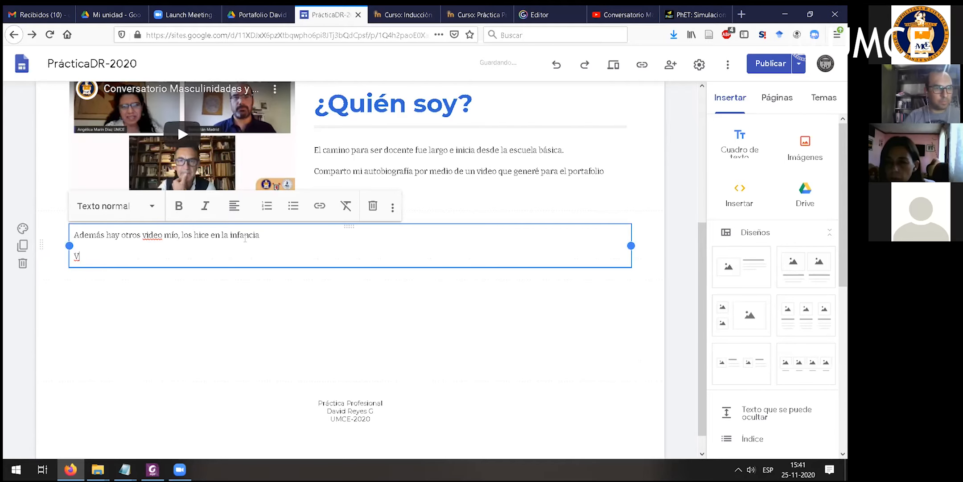
type("ideo 1")
key("Return")
type("Video 2")
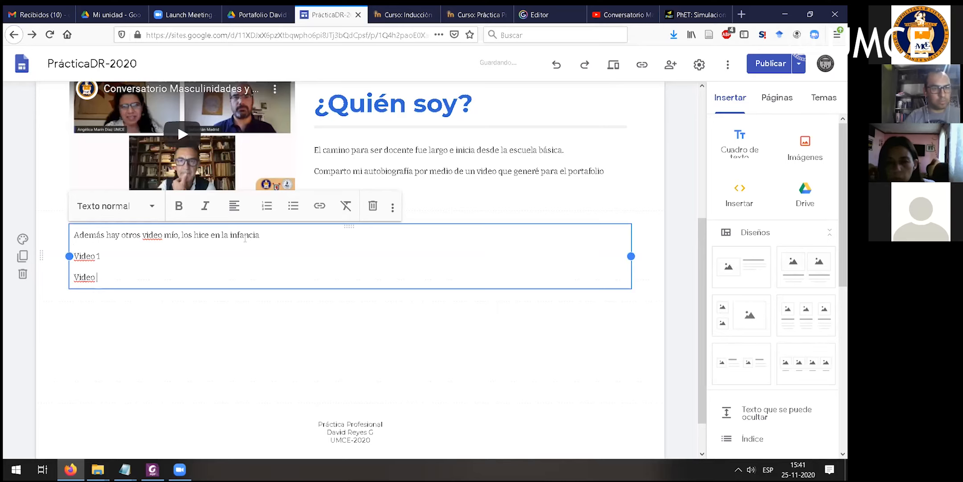
key("Return")
type("Vd")
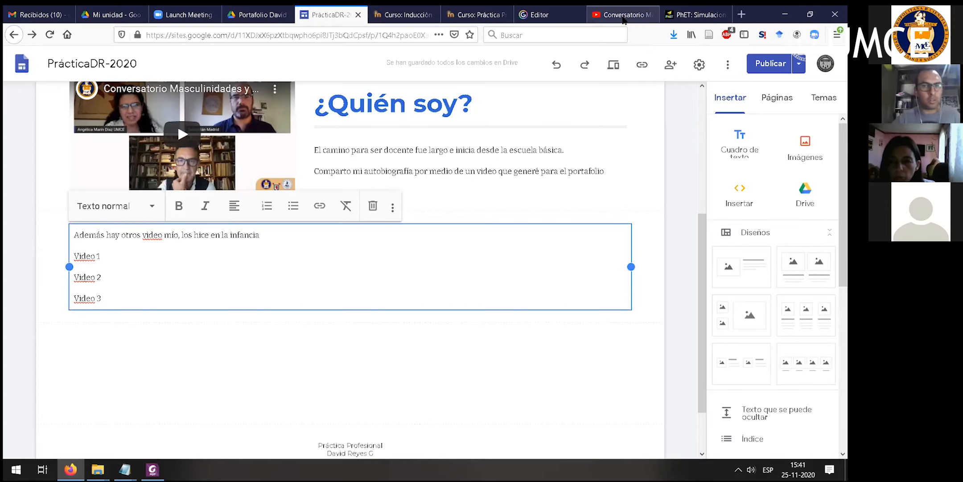
- Open the video "Capacitación Virtual N°18" from the UMCE channel's uploads on YouTube and copy its address
scroll(555, 149, "up", 3)
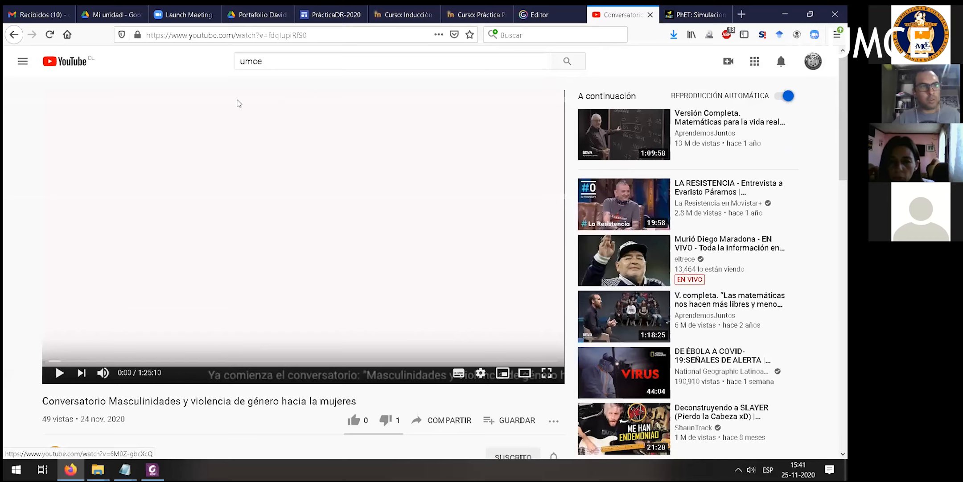
key("alt+Left")
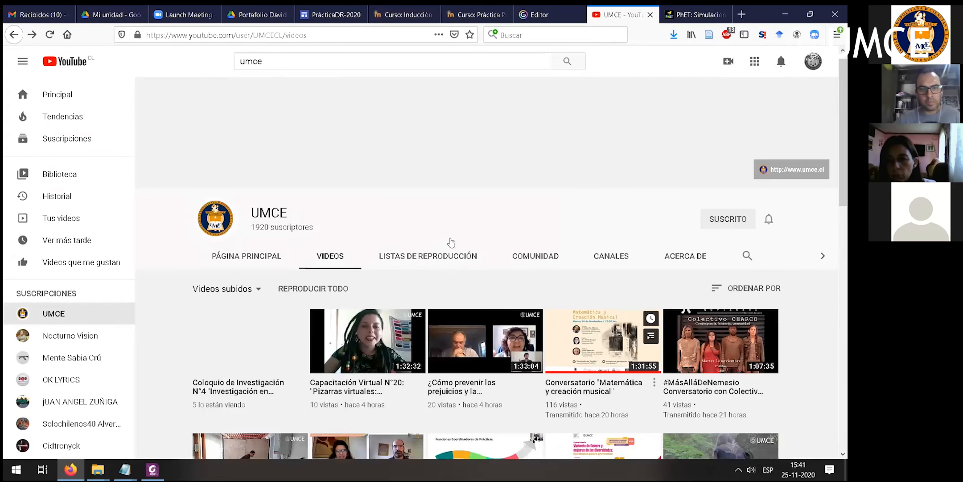
scroll(357, 256, "down", 4)
left_click(359, 256)
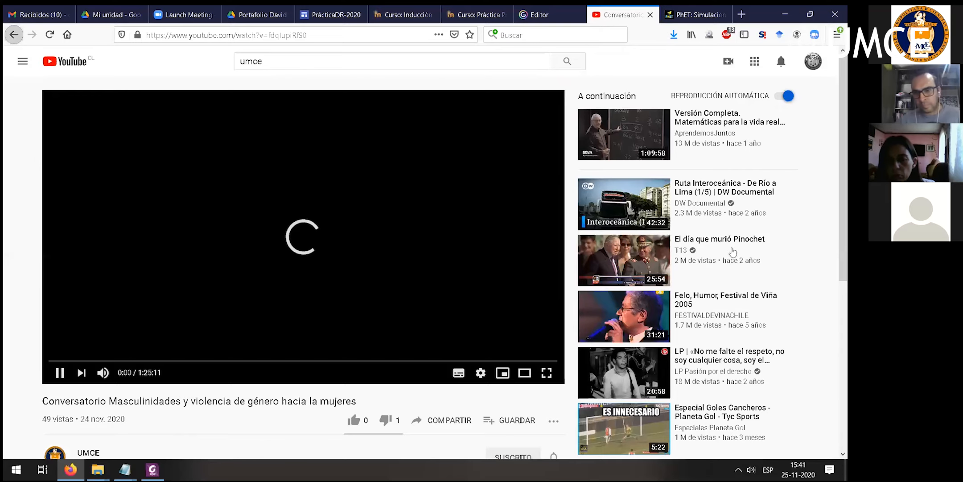
left_click(14, 34)
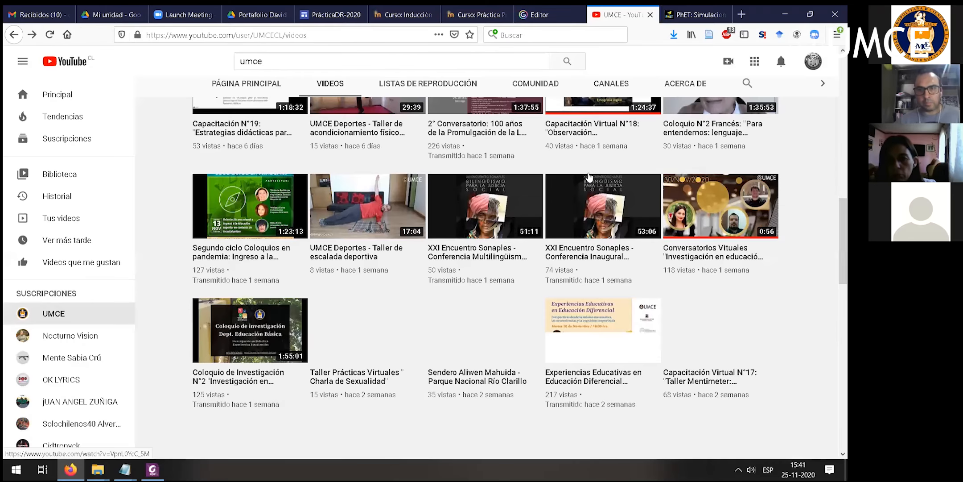
scroll(254, 326, "up", 1)
left_click(252, 388)
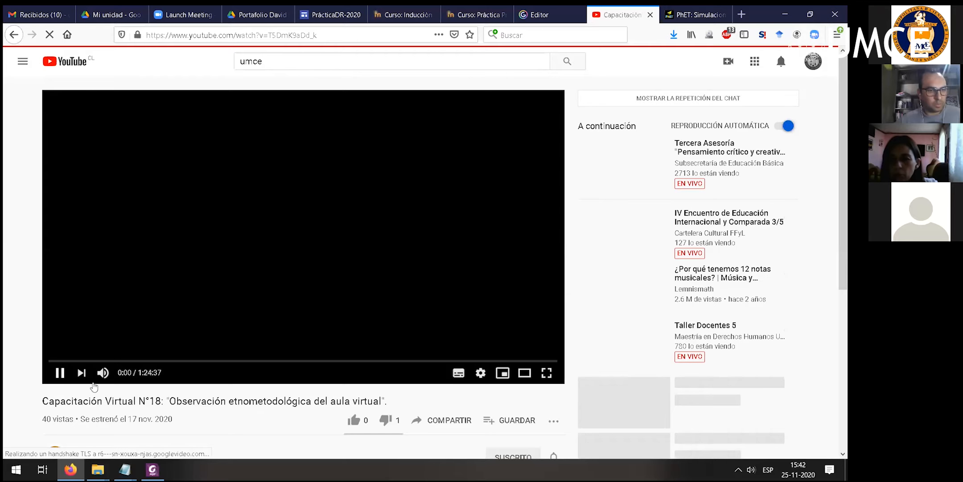
left_click(349, 30)
key("ctrl+c")
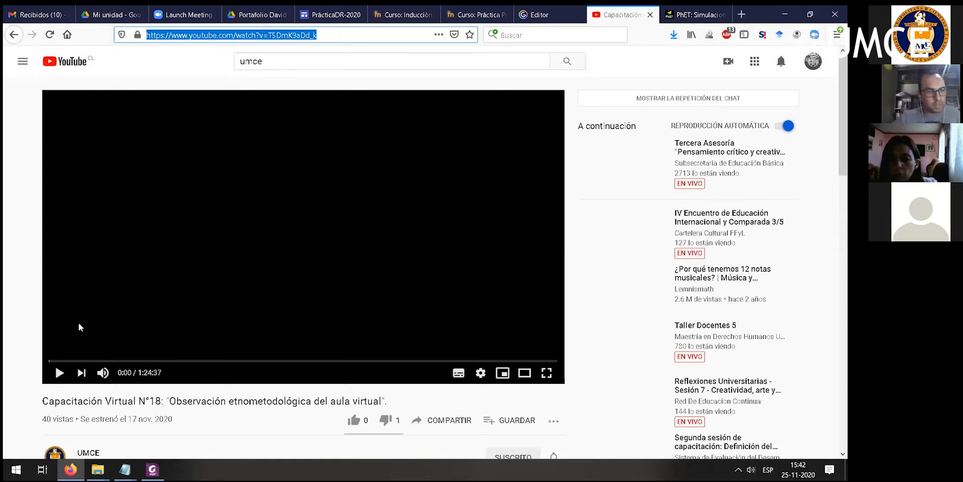
- Link the word "Video" of the Video 1 line in the PrácticaDR-2020 site to the copied YouTube address
left_click(332, 15)
double_click(85, 256)
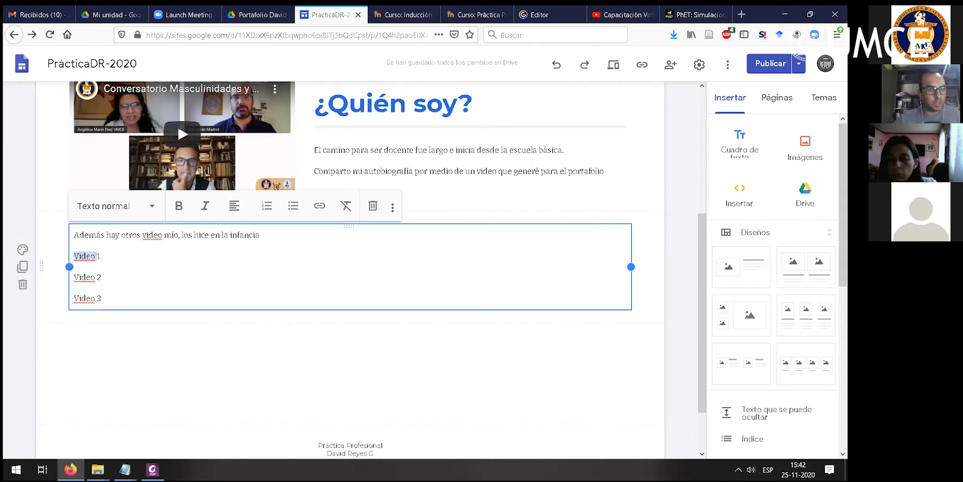
left_click(319, 206)
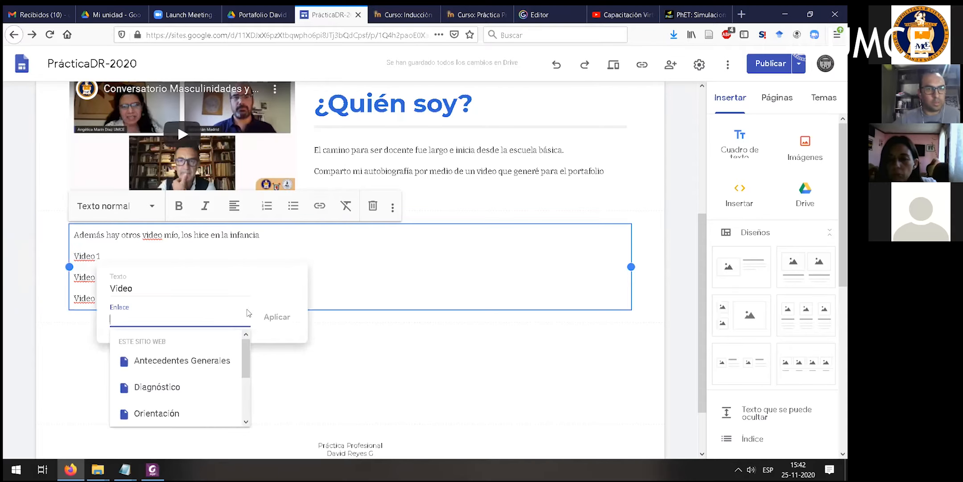
key("ctrl+v")
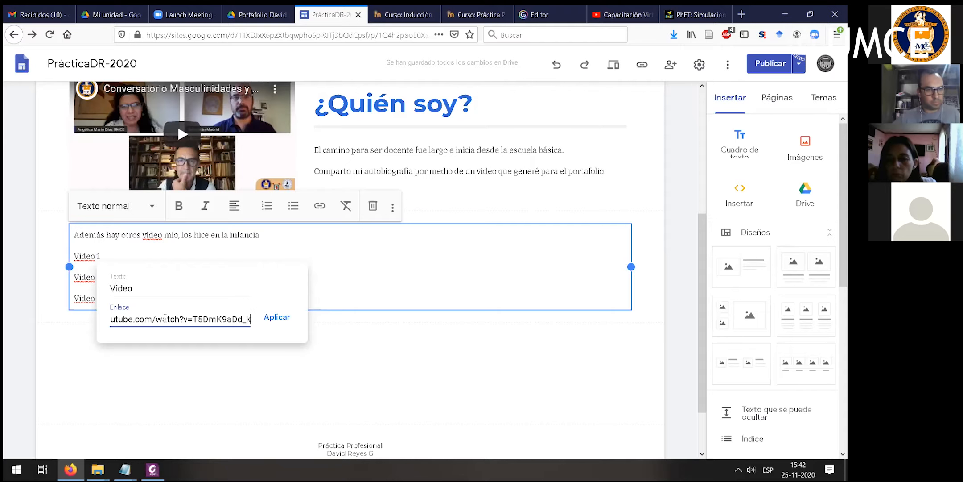
key("Return")
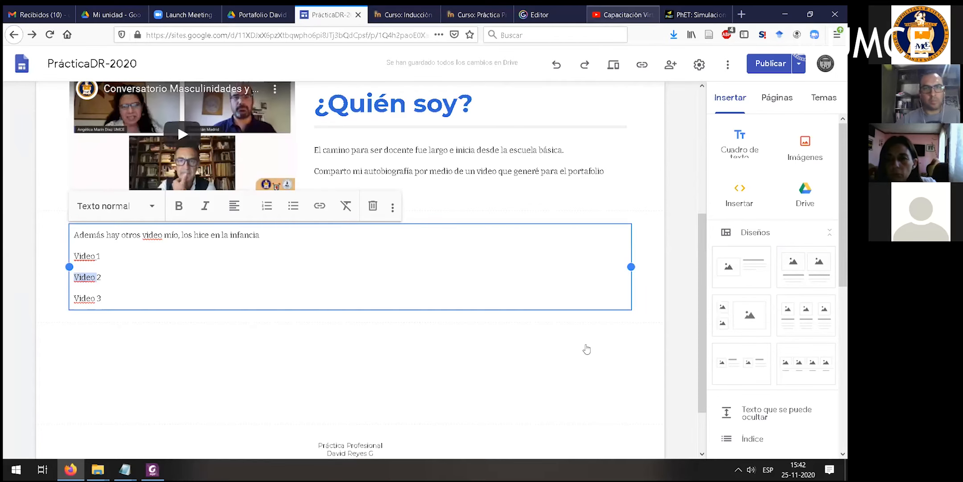
- Open the UMCE video "Arte y pedagogía en contextos de privación de libertad" on YouTube, copy its address and close the YouTube page
left_click(622, 14)
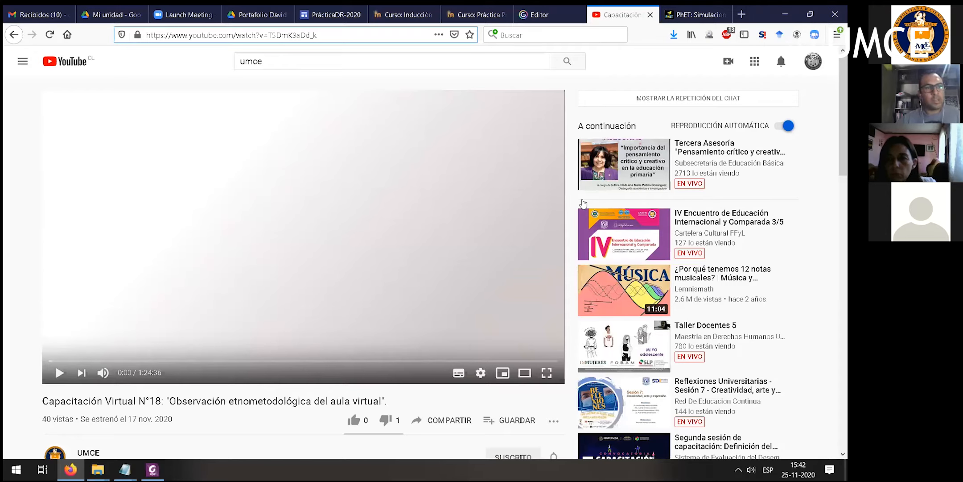
key("alt+Left")
left_click(365, 220)
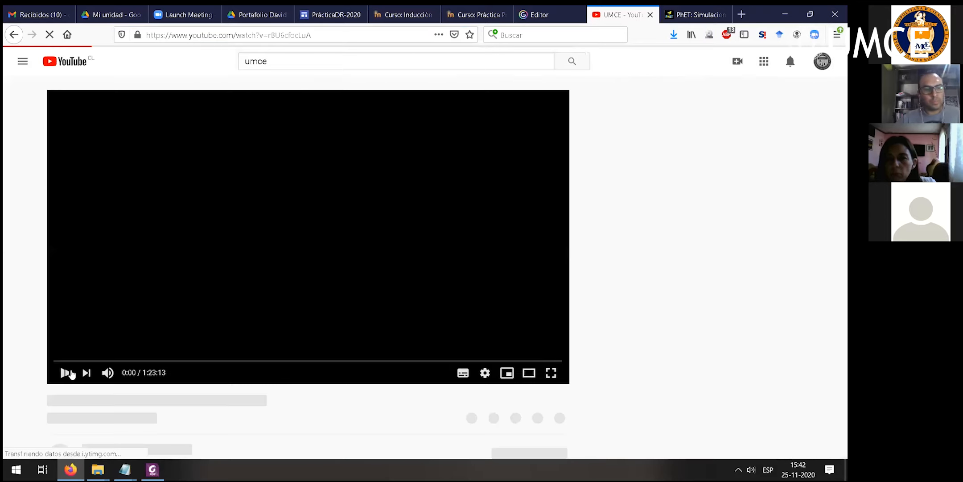
left_click(66, 373)
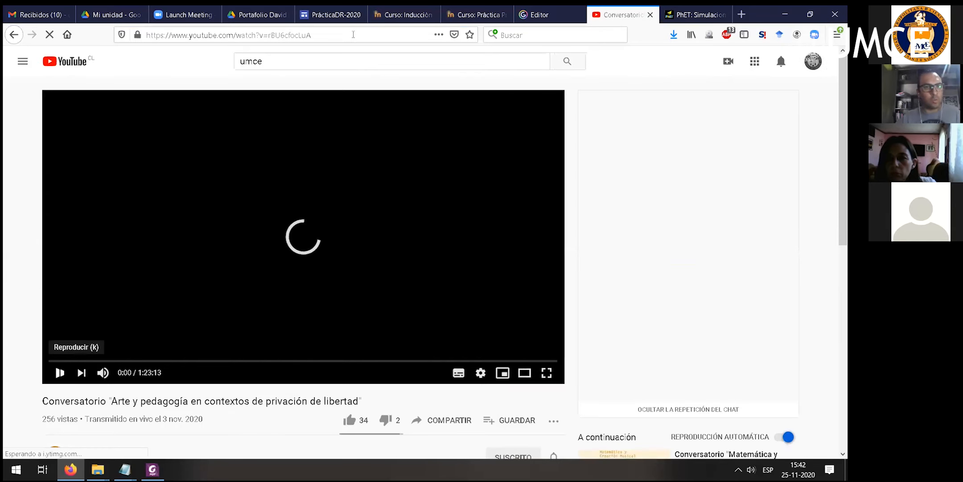
left_click(475, 34)
key("ctrl+c")
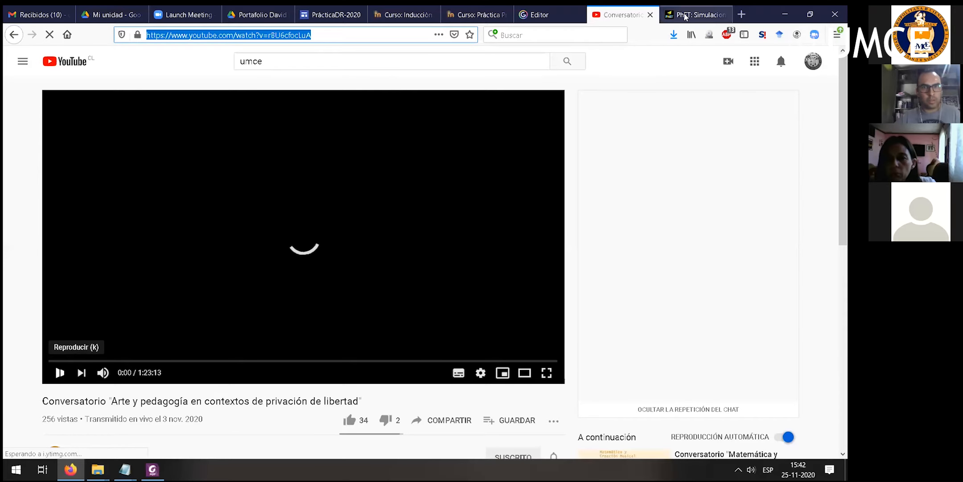
left_click(650, 14)
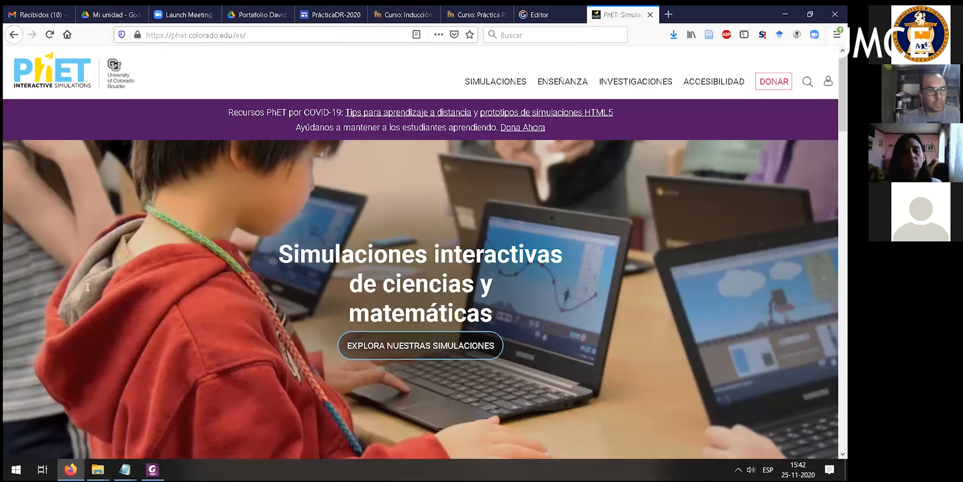
- Link the word "Video" of the Video 2 line in the PrácticaDR-2020 site to the copied YouTube address
left_click(337, 15)
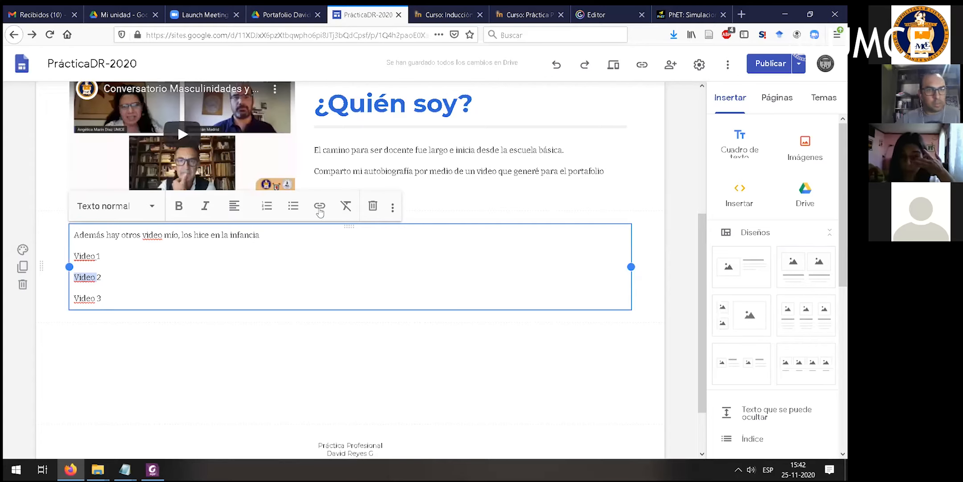
left_click(319, 205)
key("ctrl+v")
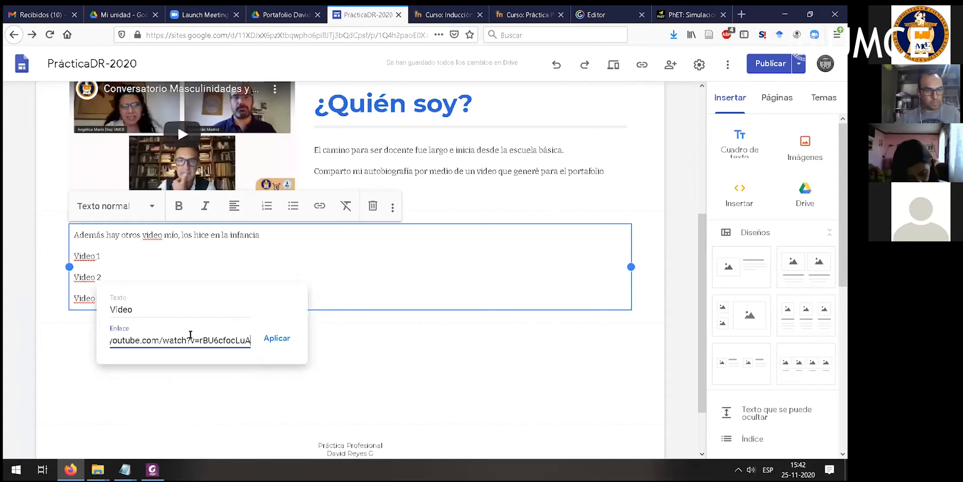
left_click(277, 337)
- Extend the sentence above the video list with ". Estos son complementarios al trabajo sobre la autobiografía"
left_click(276, 232)
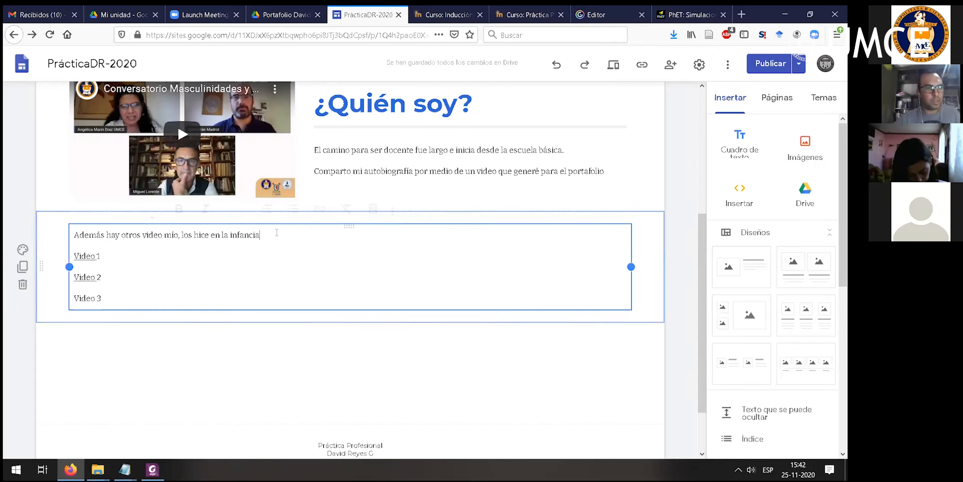
type(". Est")
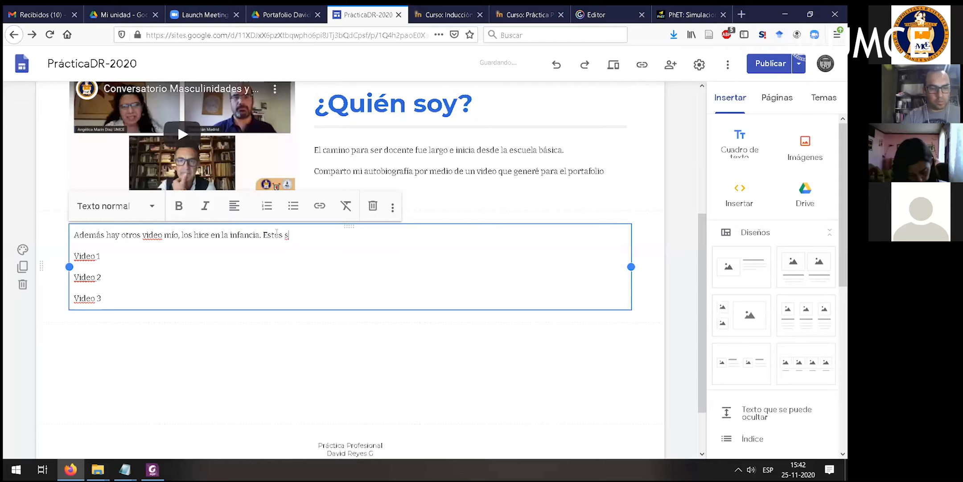
type("es so con")
key("BackSpace")
key("BackSpace")
key("BackSpace")
key("BackSpace")
type("n complementarios")
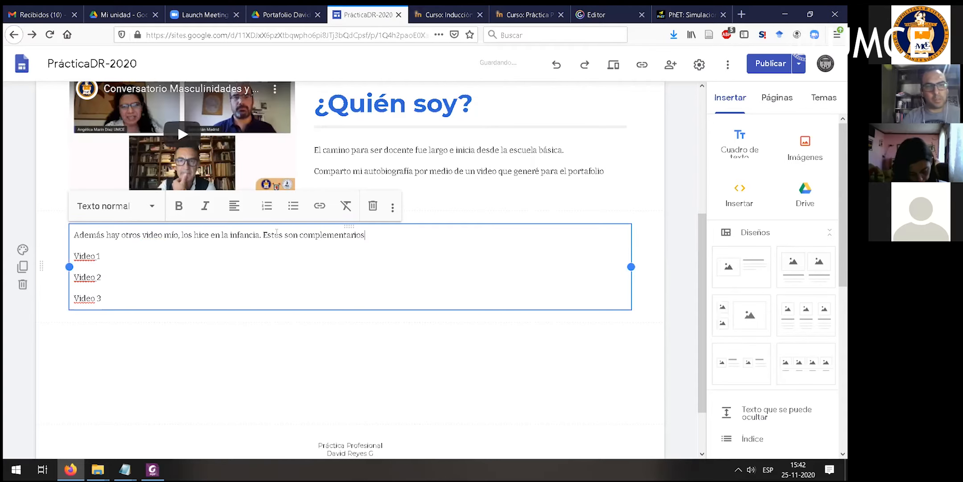
type(" al trabajo sobre la")
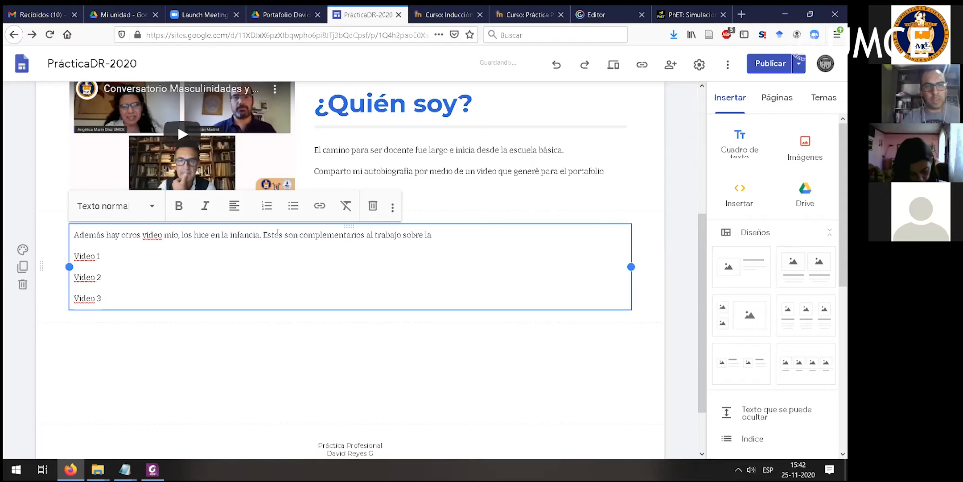
type(" autobiografía")
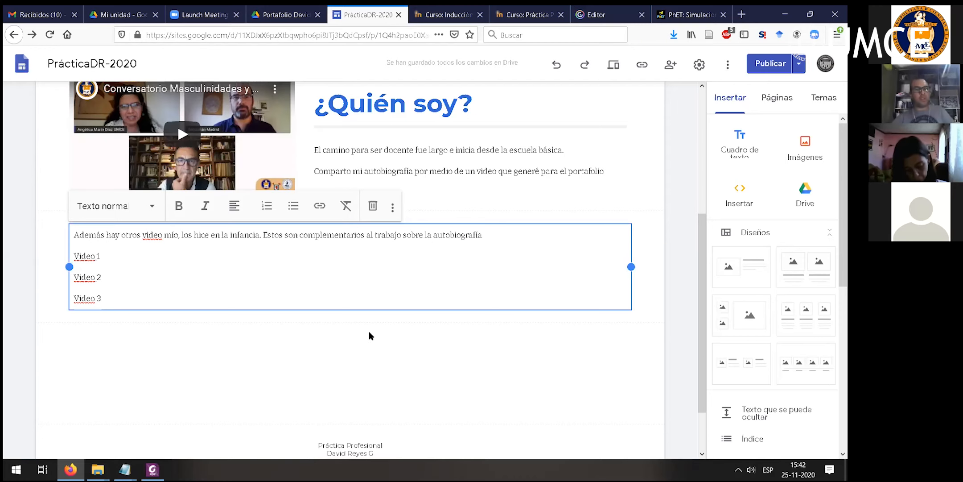
- Preview the Autobiografía page and examine the new text and video links below the ¿Quién soy? section
left_click(369, 334)
left_click(614, 64)
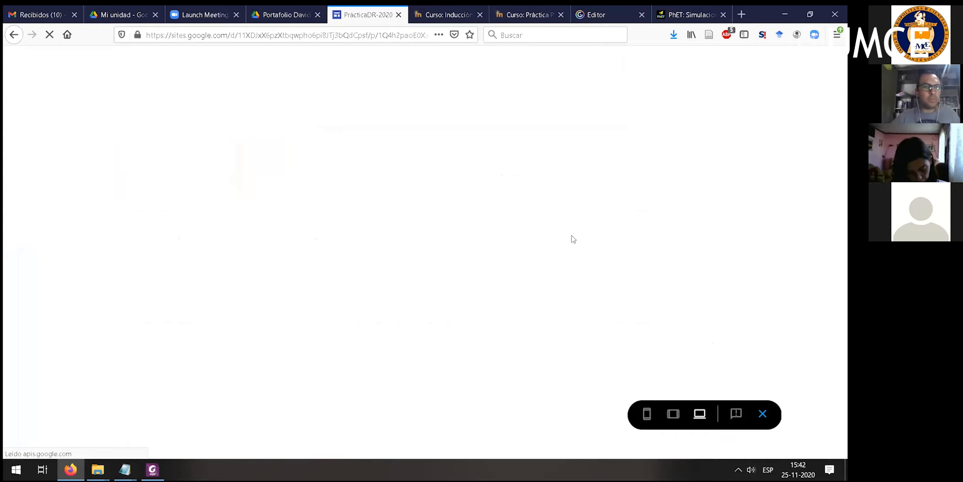
scroll(645, 241, "down", 2)
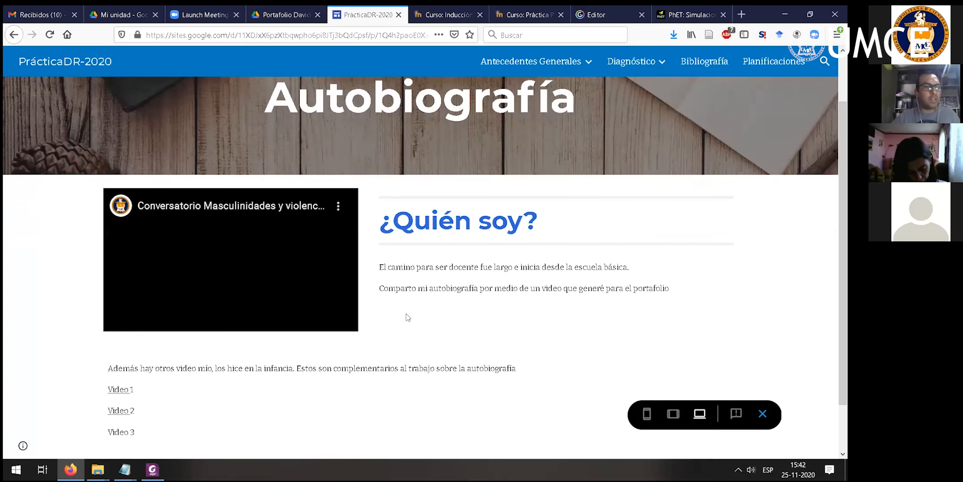
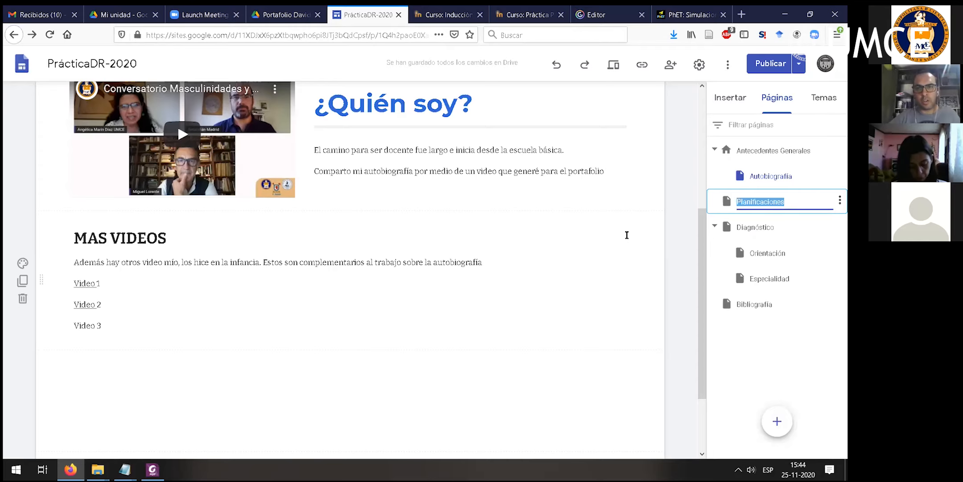
- Open the Planificaciones page of the site for editing and bring up the elements available for insertion
left_click(491, 103)
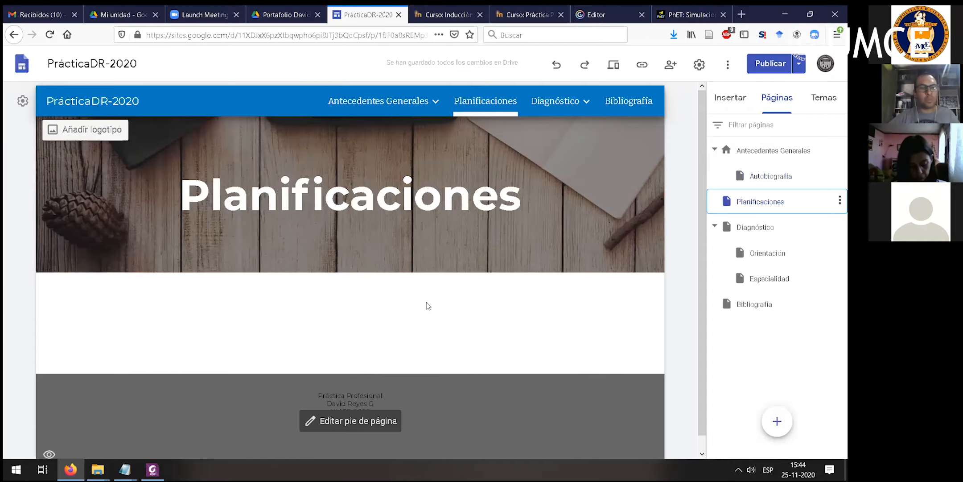
scroll(427, 302, "down", 1)
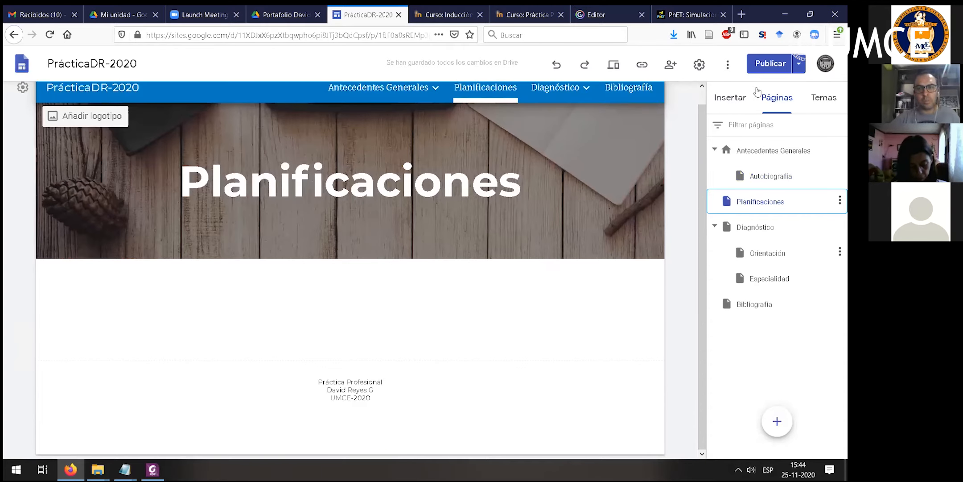
left_click(641, 165)
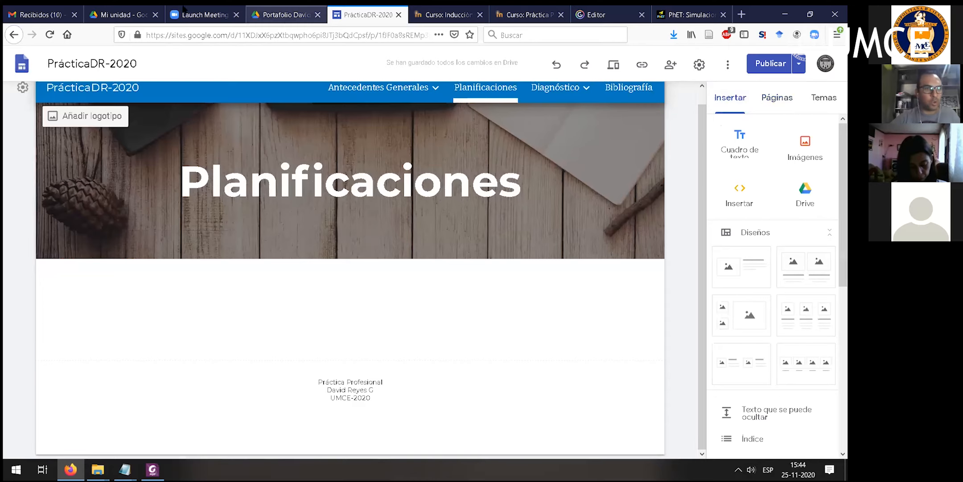
- Open the Clases virtuales presentation from the portfolio folder in Drive and look through its first slides
left_click(129, 16)
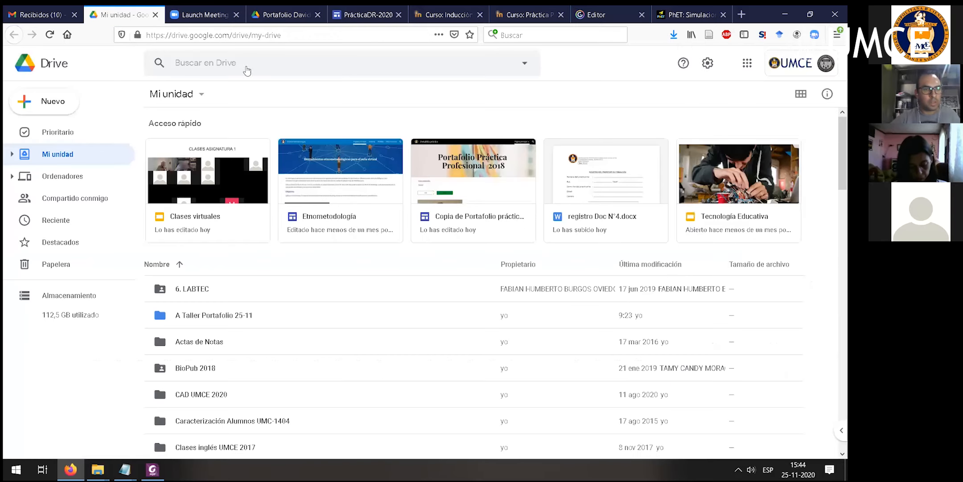
left_click(286, 15)
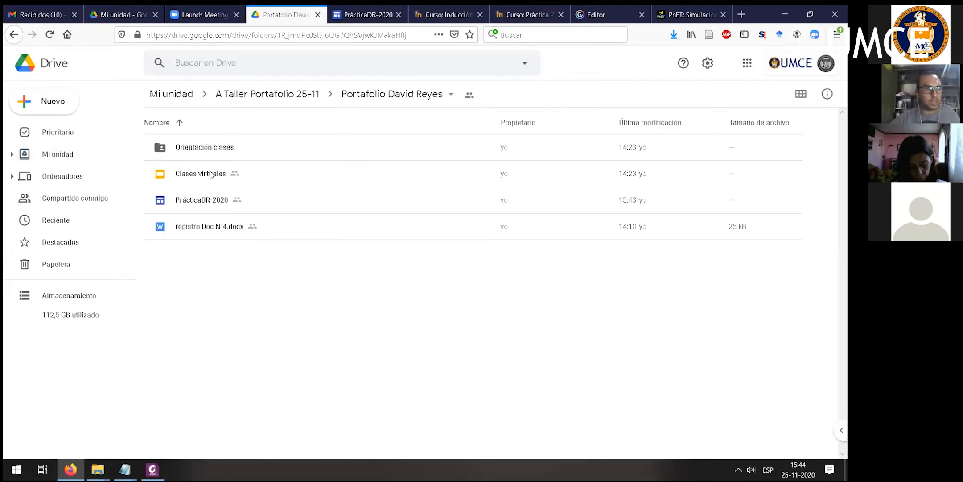
double_click(201, 173)
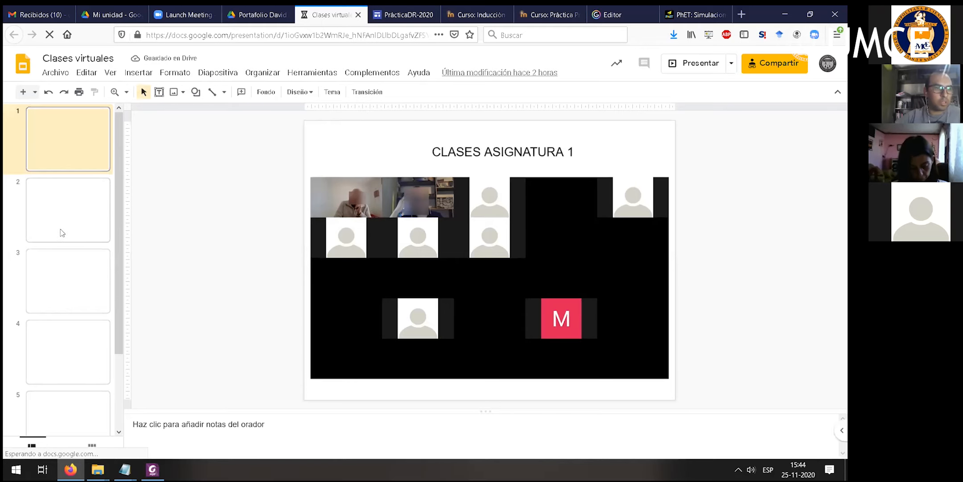
left_click(65, 207)
left_click(109, 268)
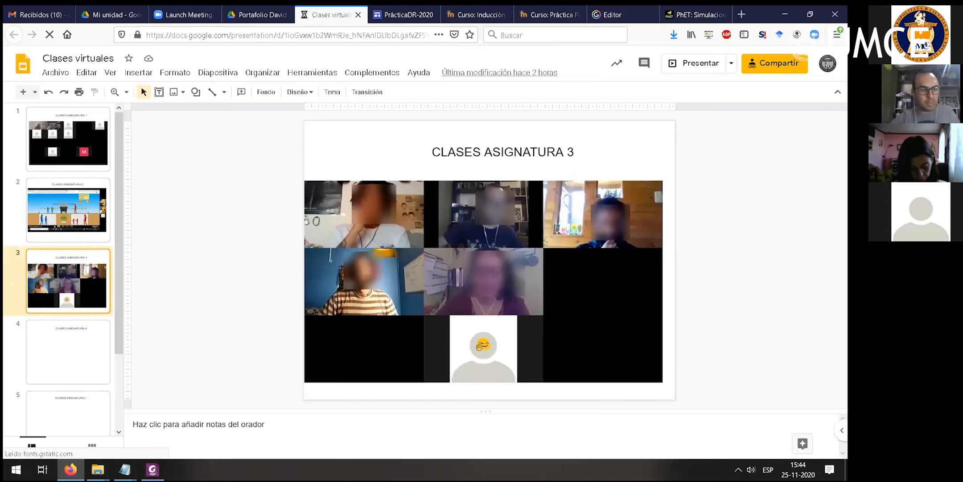
- Return to the PrácticaDR-2020 site, add the layout with one image beside text to Planificaciones, and title it "Mis clases"
left_click(421, 9)
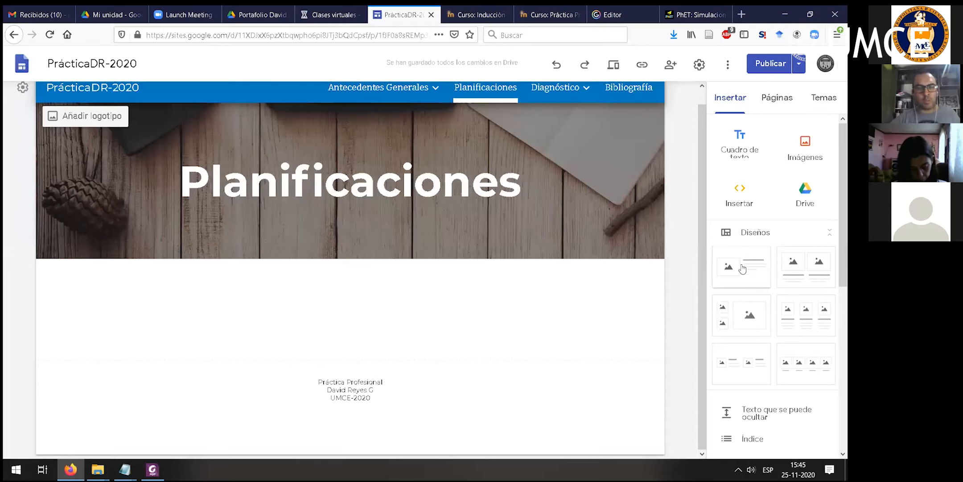
scroll(427, 275, "down", 3)
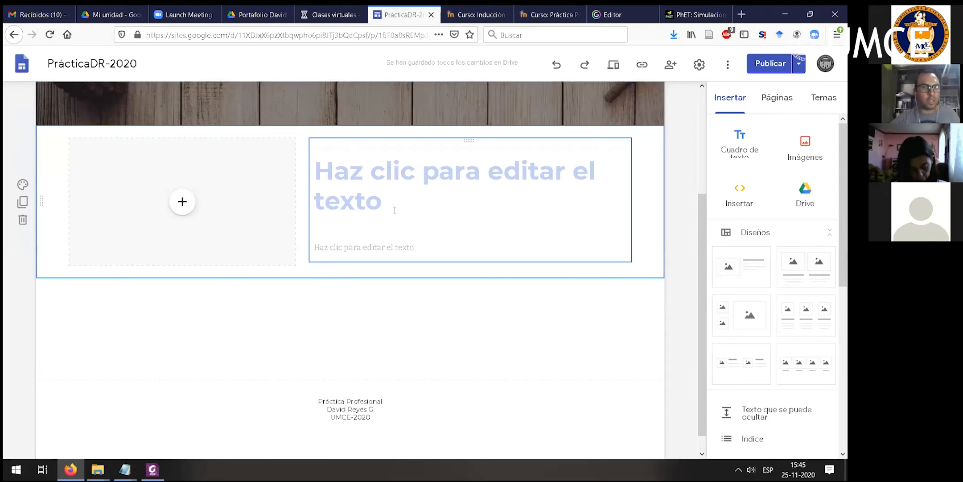
left_click(395, 209)
type("P")
type("Mis clases")
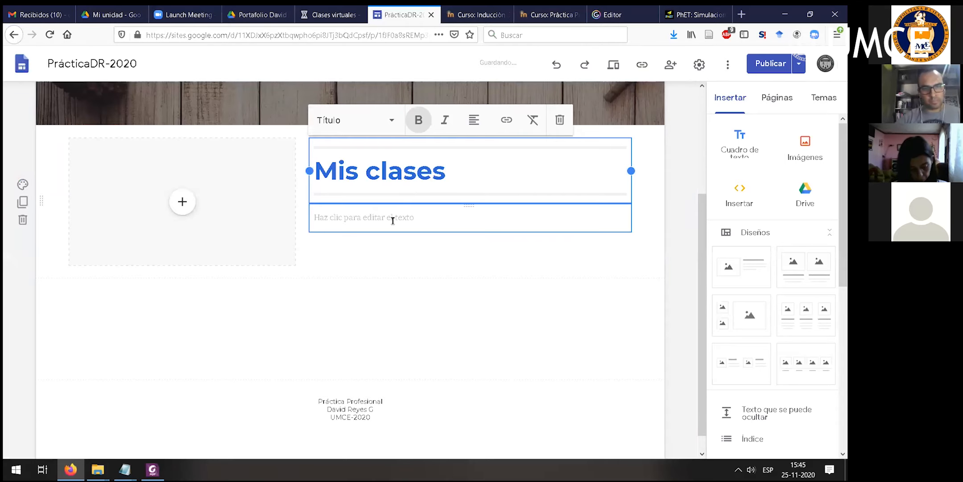
- Write "En el contexto de la práctica se realizaron muchas clases." and a second paragraph "COmpart las clases más abajo" under the Mis clases title
left_click(393, 221)
type("E")
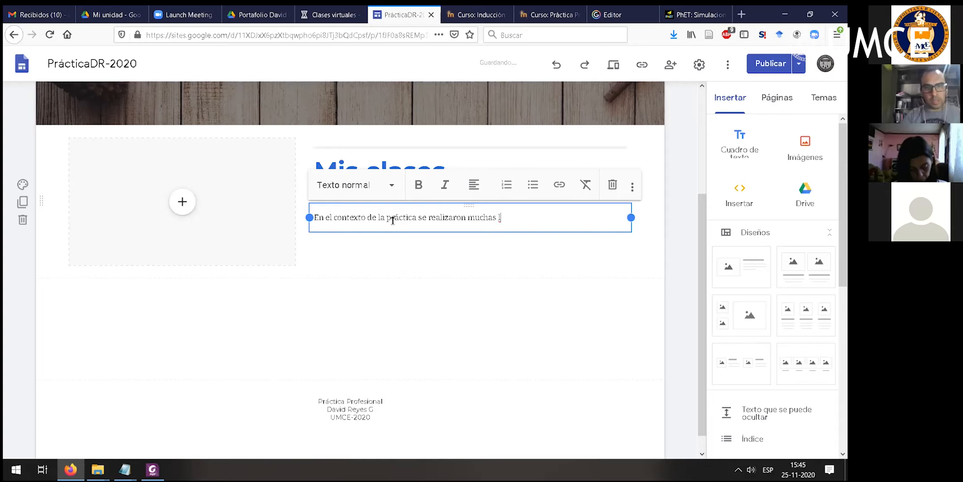
key("Left")
key("Left")
key("Left")
key("Left")
type("c")
key("End")
type(".")
key("Return")
type("Má")
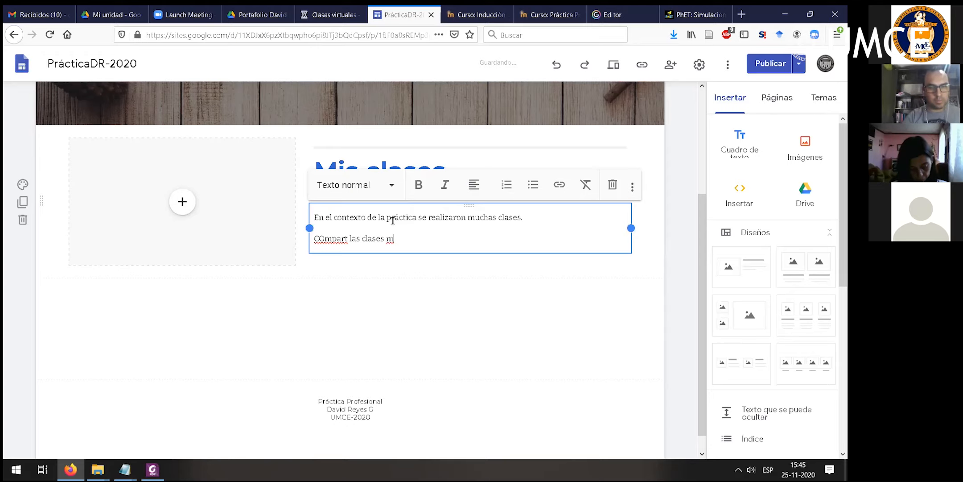
left_click(182, 202)
left_click(456, 259)
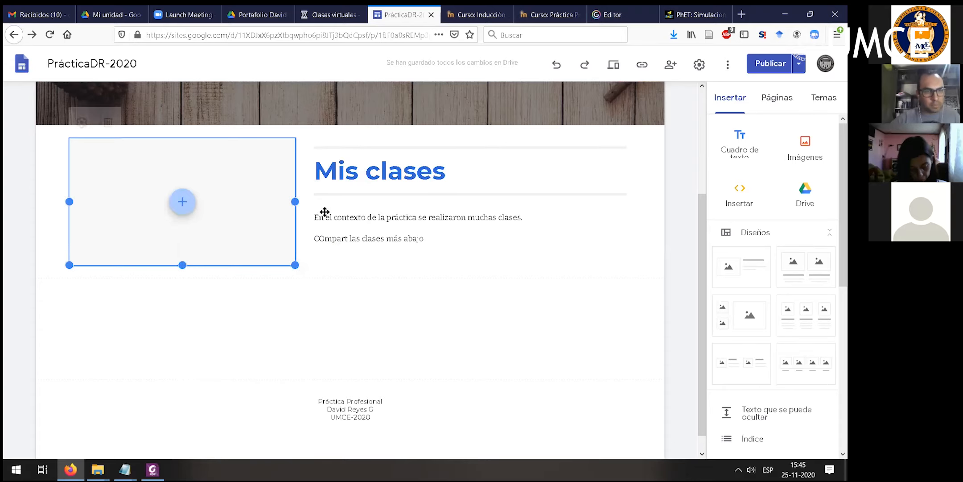
left_click(182, 202)
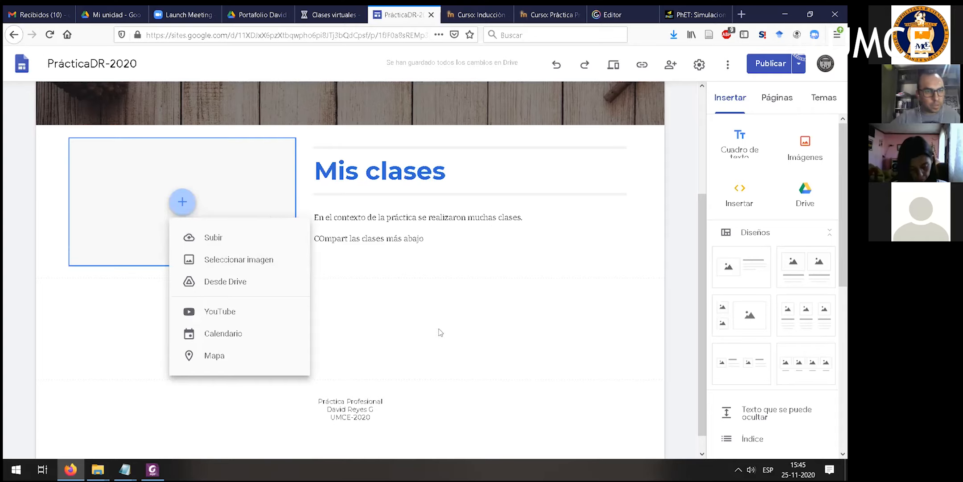
left_click(495, 287)
- Start an insertion by embed code and copy the whole iframe code from ppt insertar.txt in the Taller 2 portafolio folder
left_click(741, 194)
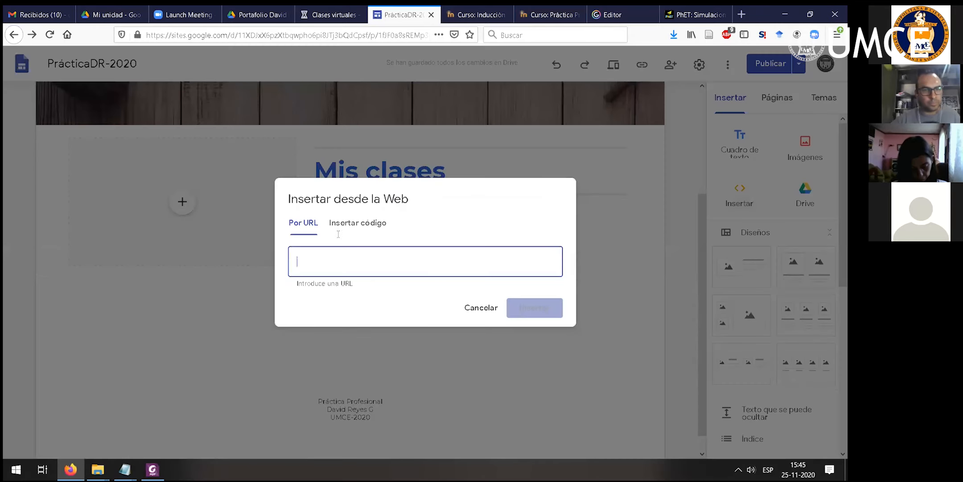
left_click(359, 223)
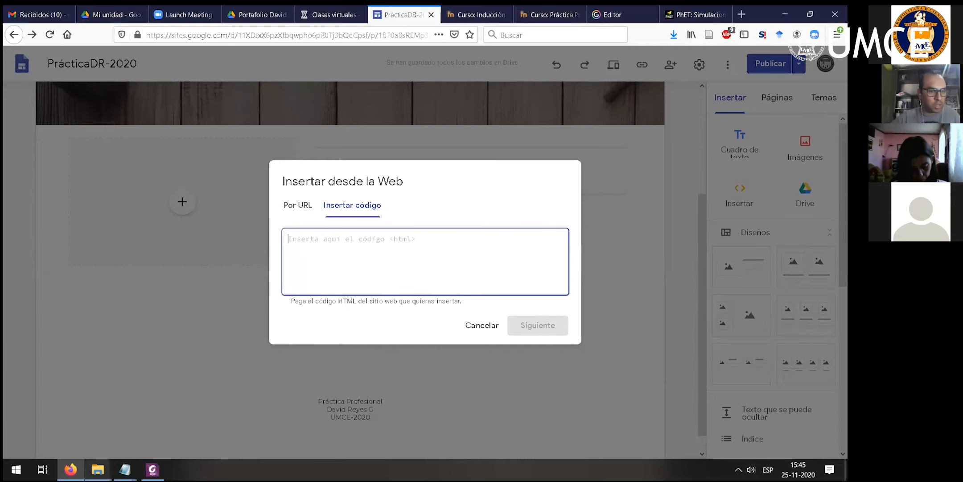
mouse_move(98, 469)
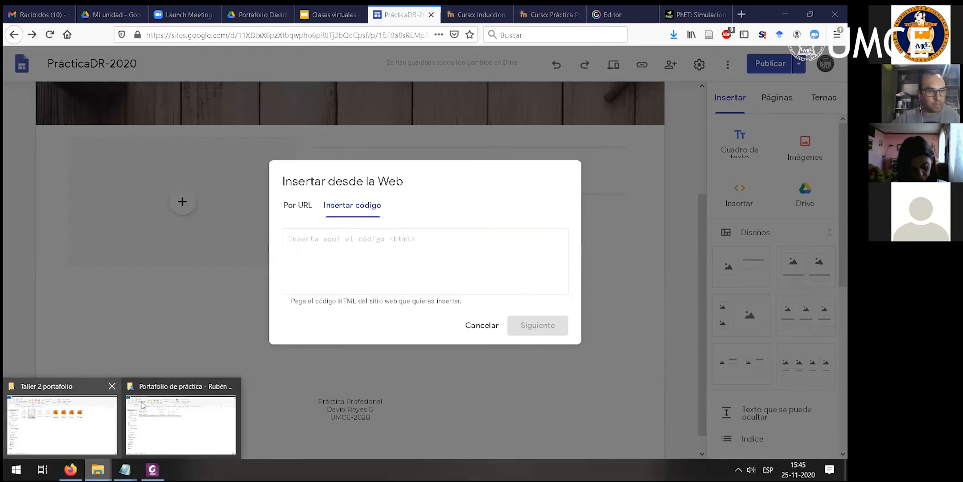
left_click(62, 422)
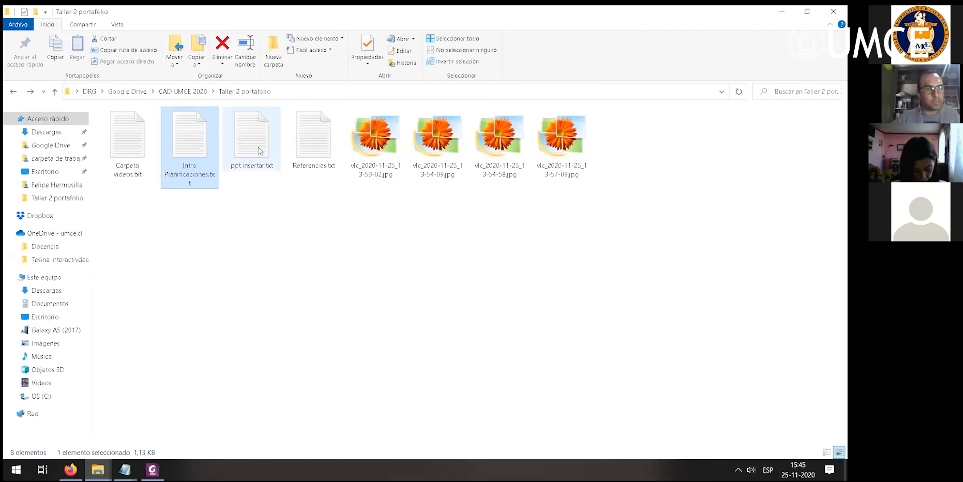
double_click(260, 150)
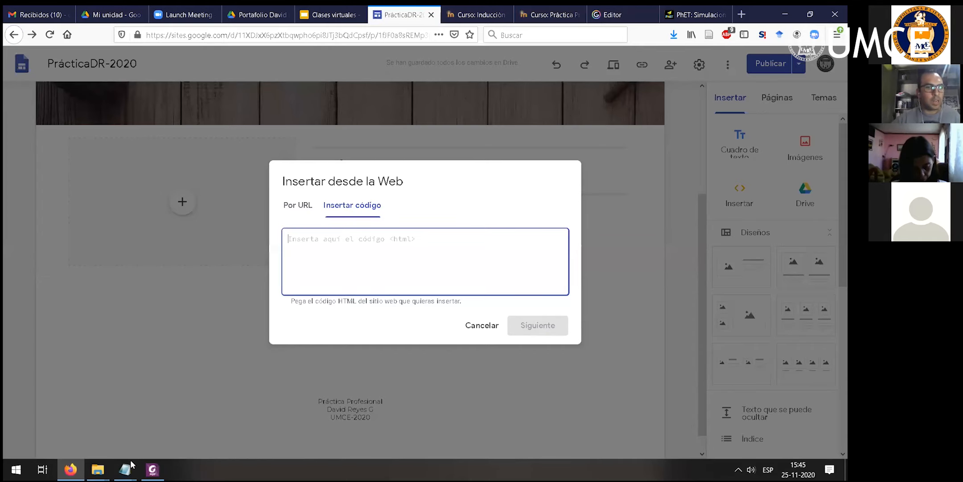
left_click(129, 464)
left_click(251, 420)
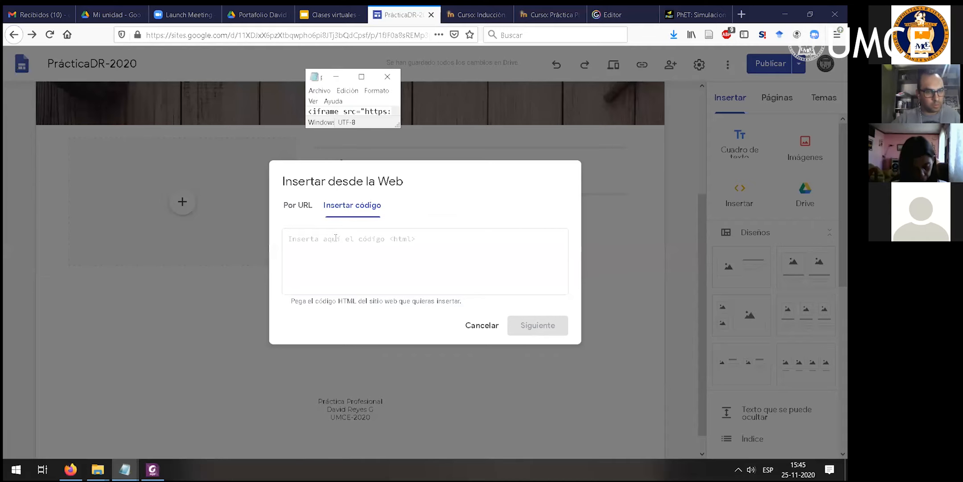
left_click(259, 44)
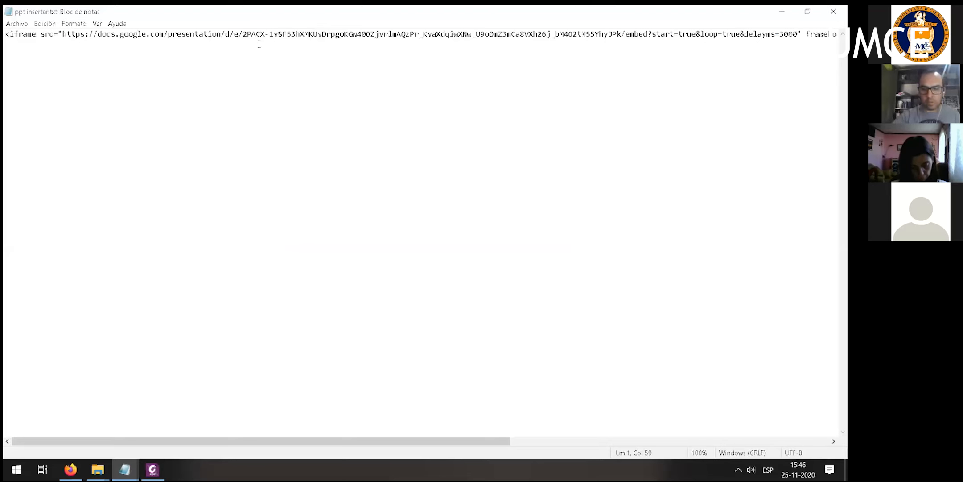
key("ctrl+a")
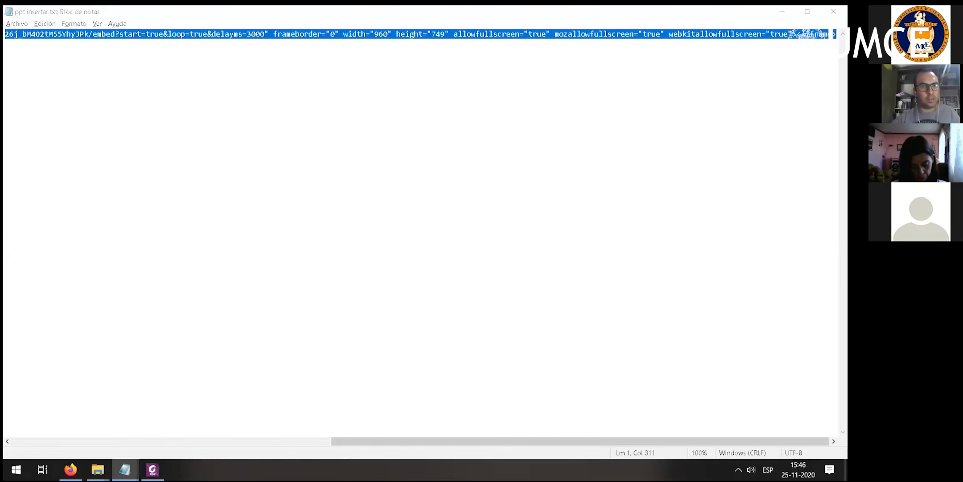
- Paste the copied iframe code into the web embed dialog and insert the presentation on the Planificaciones page
key("alt+Tab")
key("ctrl+v")
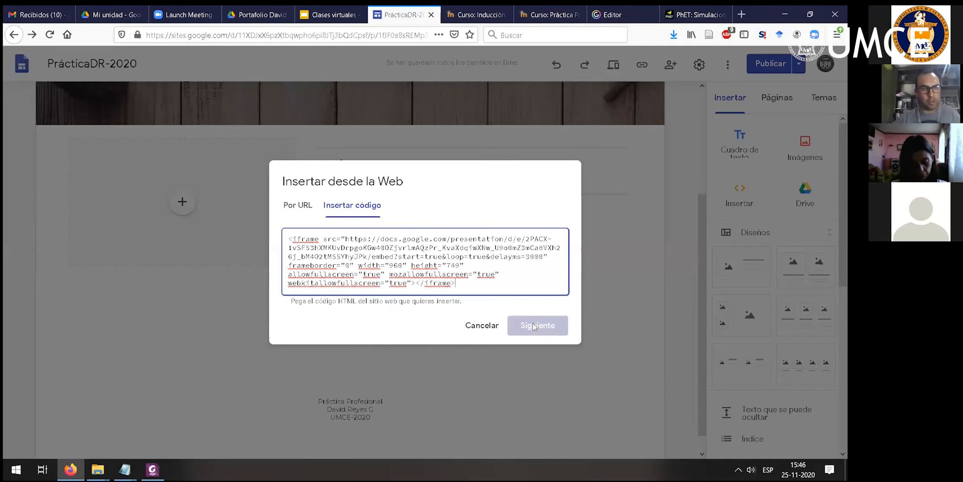
left_click(536, 325)
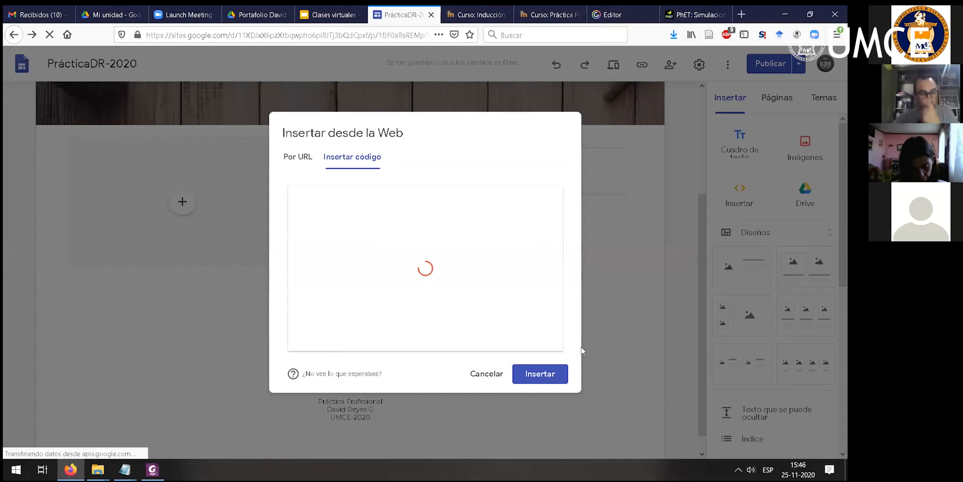
left_click(545, 376)
- Delete the empty image placeholder beside Mis clases and move the embedded presentation into its place
scroll(352, 303, "up", 2)
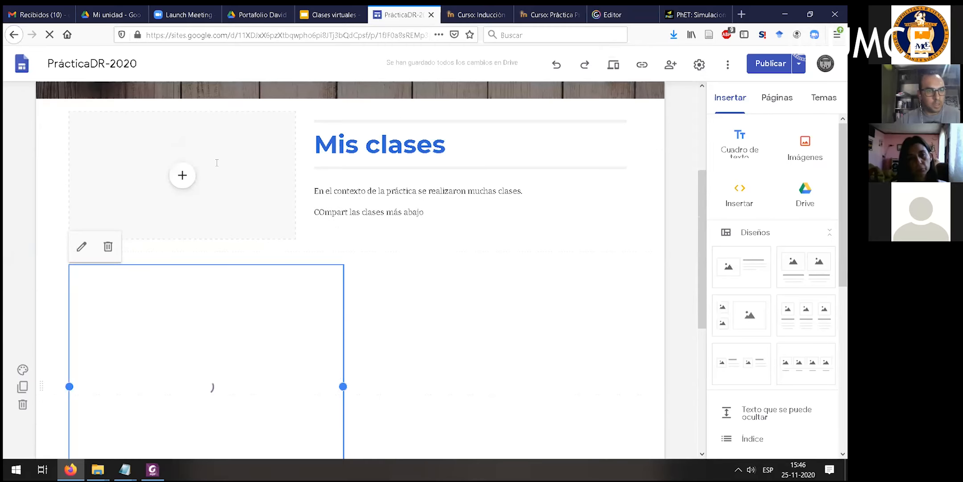
mouse_move(190, 285)
left_mouse_down()
mouse_move(181, 174)
mouse_move(175, 286)
left_mouse_up()
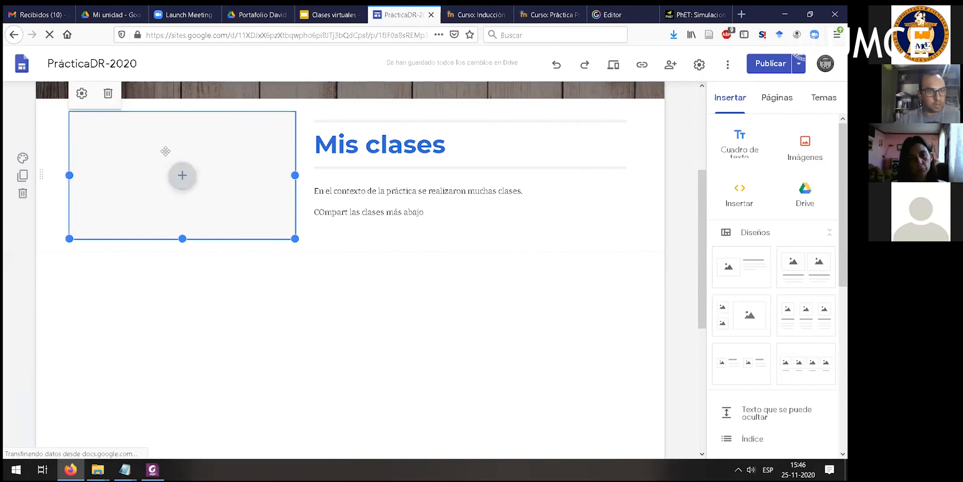
left_click(109, 92)
left_click_drag(243, 342, 187, 160)
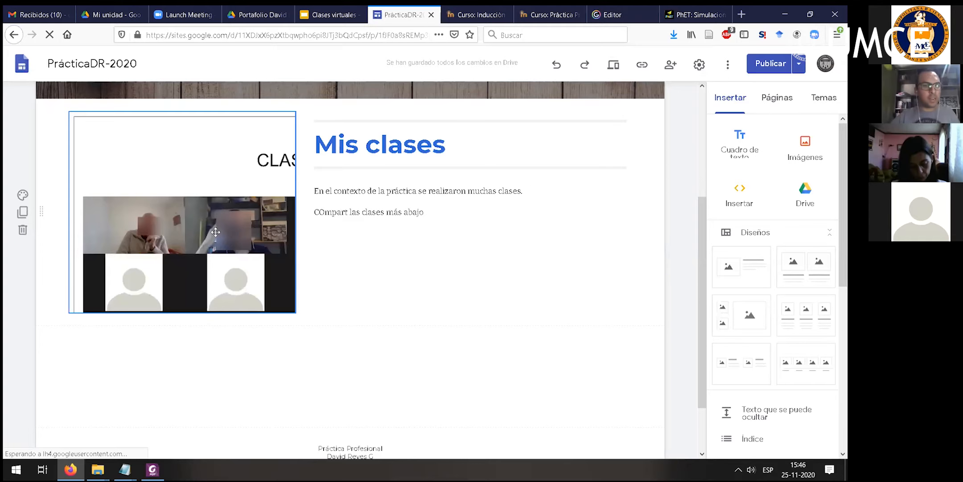
- Enlarge the embedded presentation beside Mis clases in both width and height to about half the page width
left_click(362, 131)
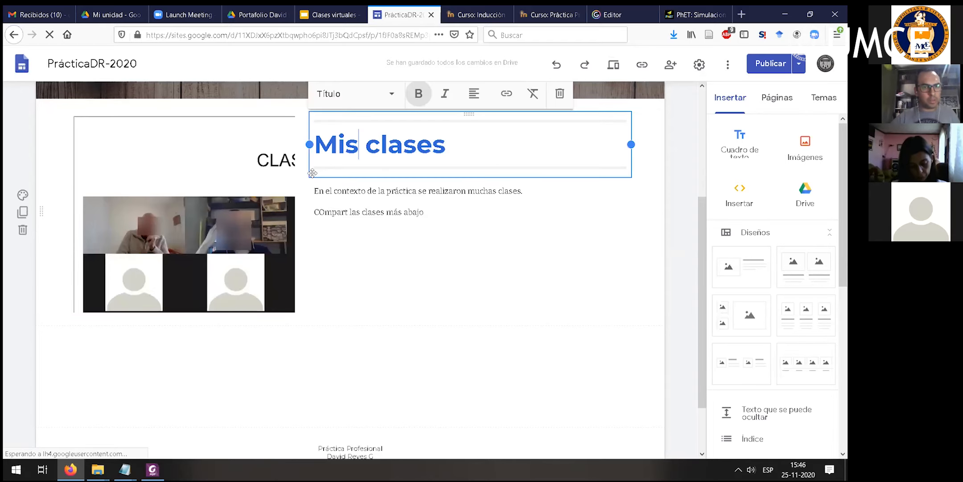
left_click(294, 213)
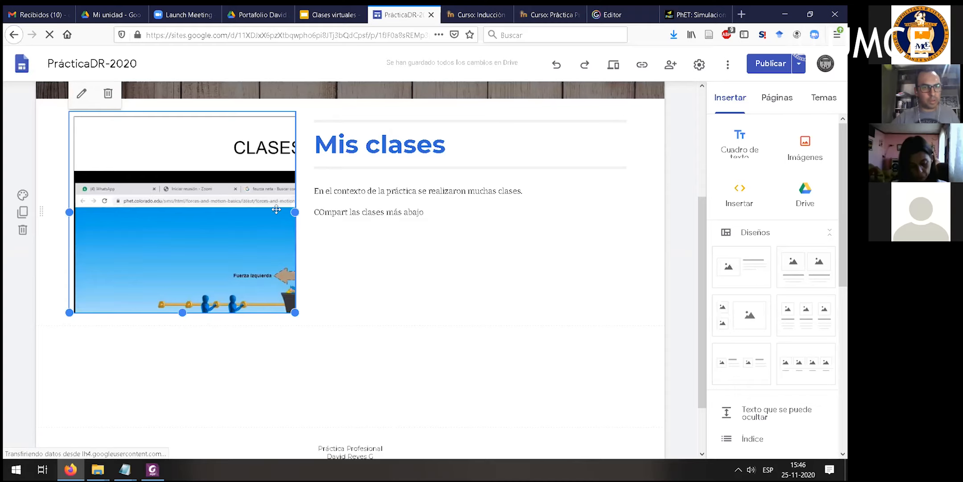
left_click_drag(294, 213, 391, 212)
left_click_drag(231, 313, 230, 387)
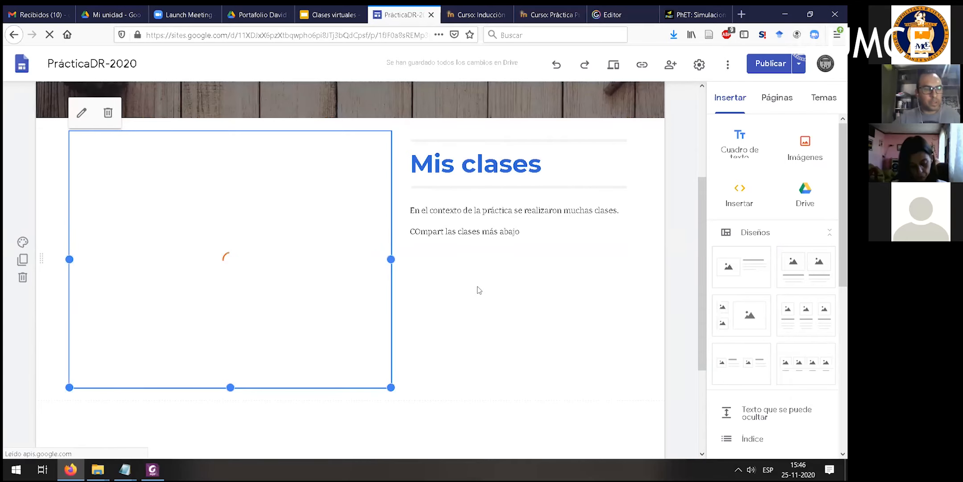
- Preview the Planificaciones page, check how the embedded presentation plays beside the Mis clases text, and return to editing
left_click(616, 66)
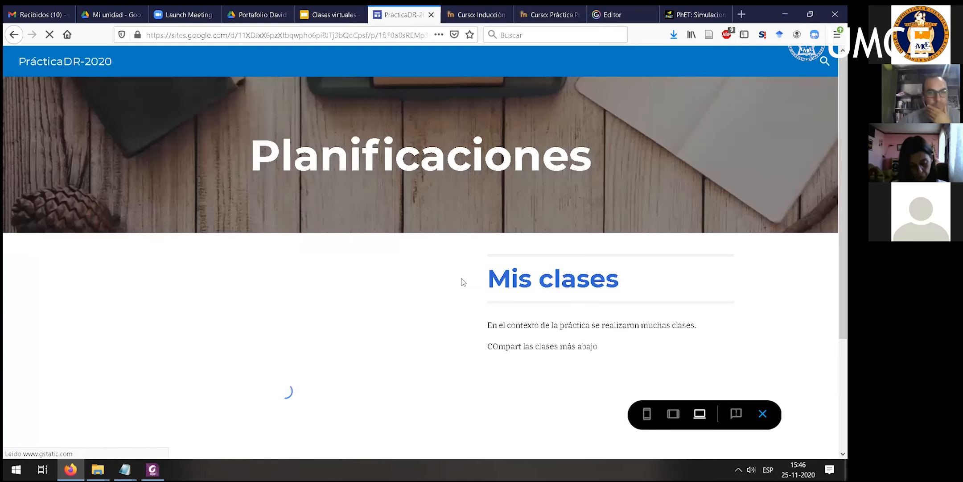
scroll(507, 270, "down", 3)
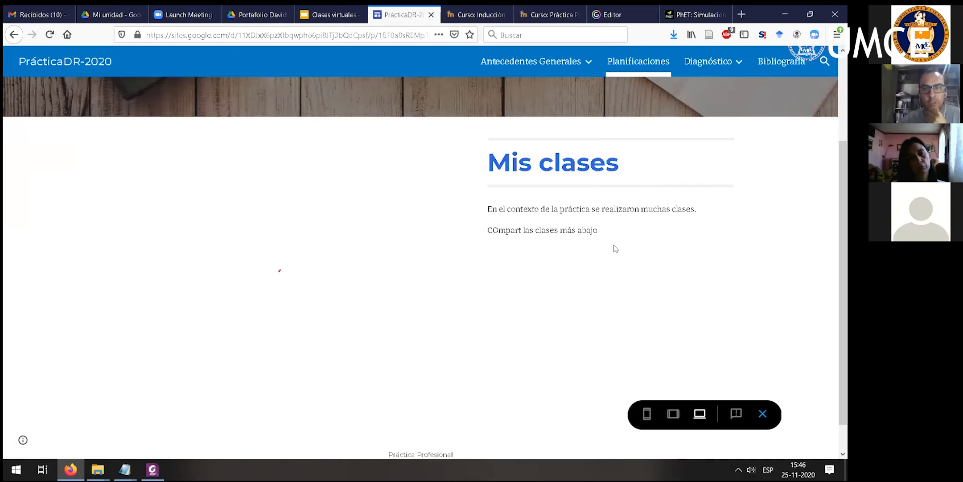
left_click_drag(467, 164, 464, 254)
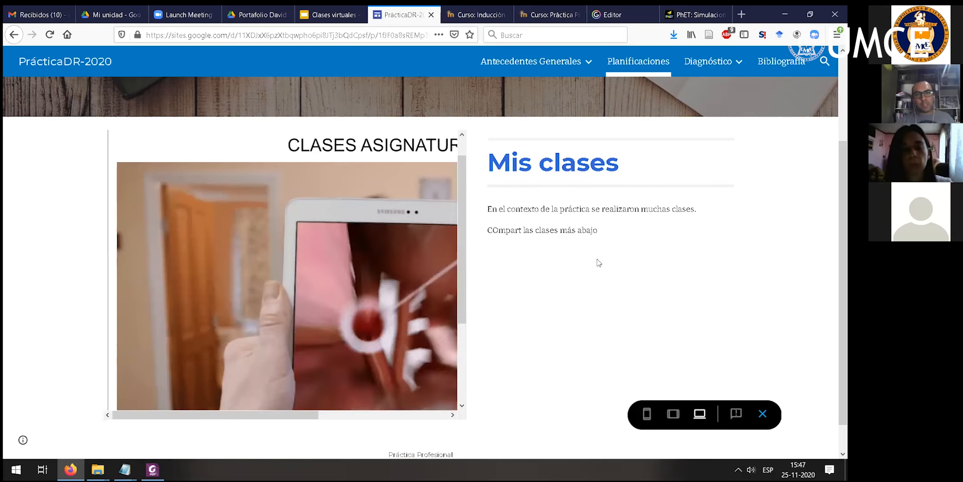
left_click_drag(492, 209, 634, 296)
left_click(611, 230)
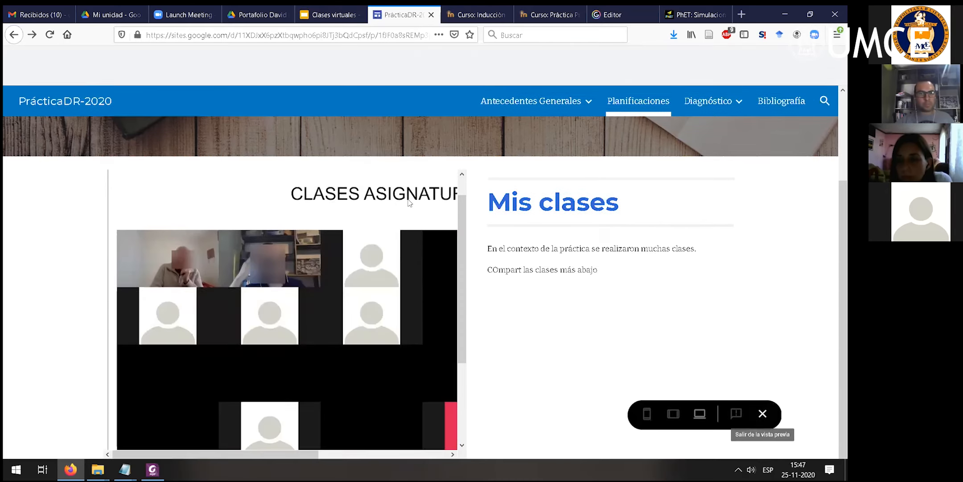
left_click(762, 414)
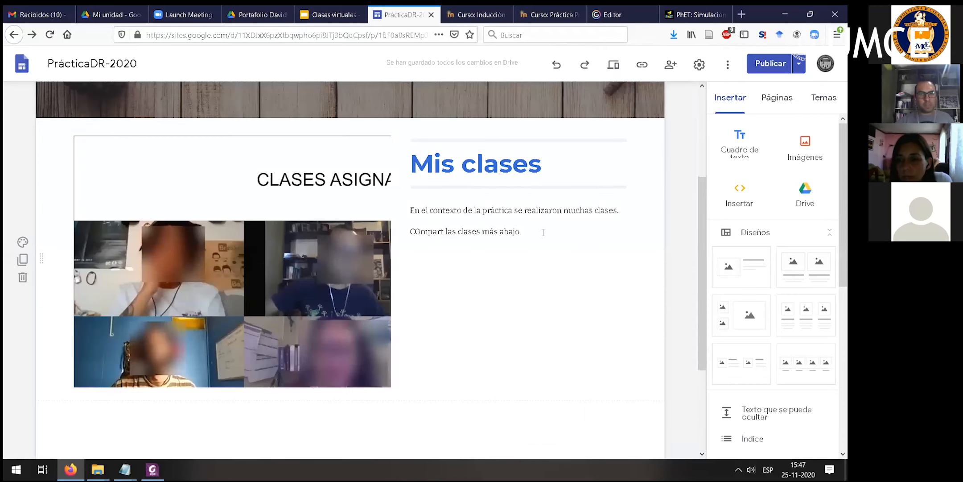
- Add the line "Aquí iria la dewscripción del contenido" between the two lines of text under the Mis clases heading
left_click(543, 233)
type("+")
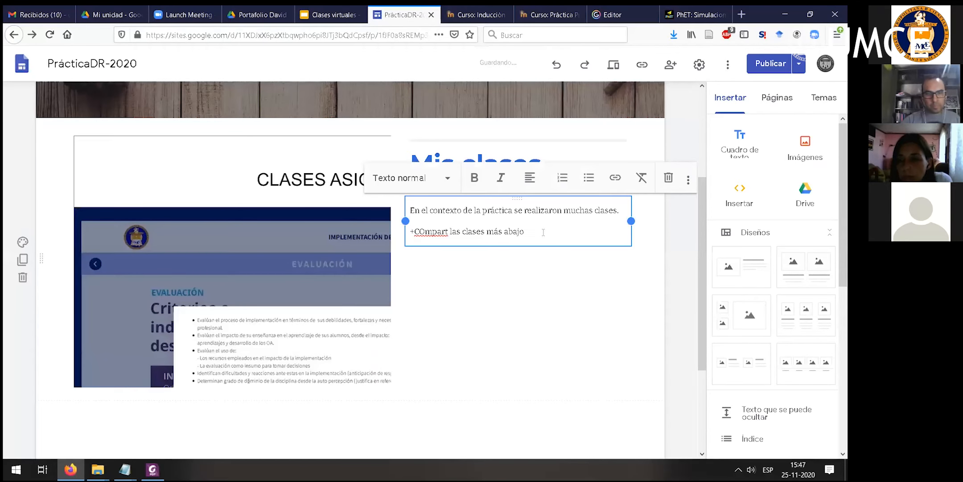
key("BackSpace")
key("Return")
key("Up")
type("Aqu")
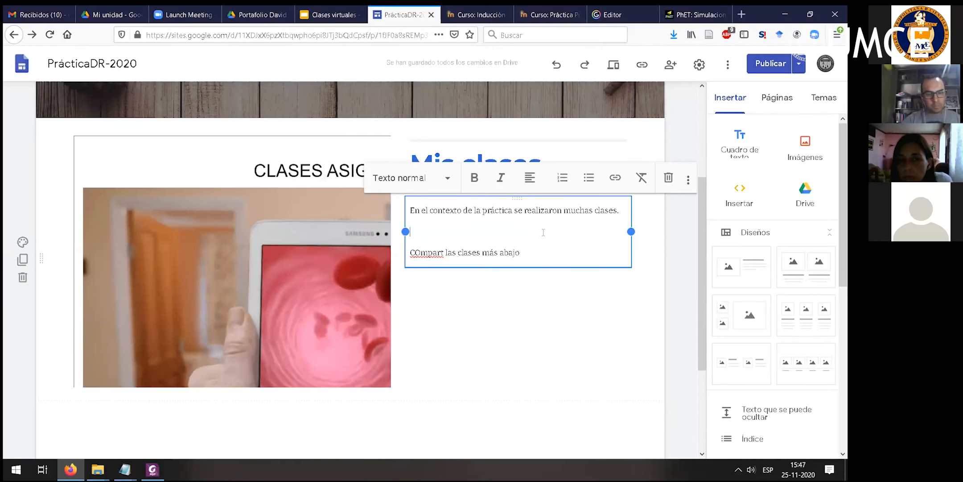
type("iria l")
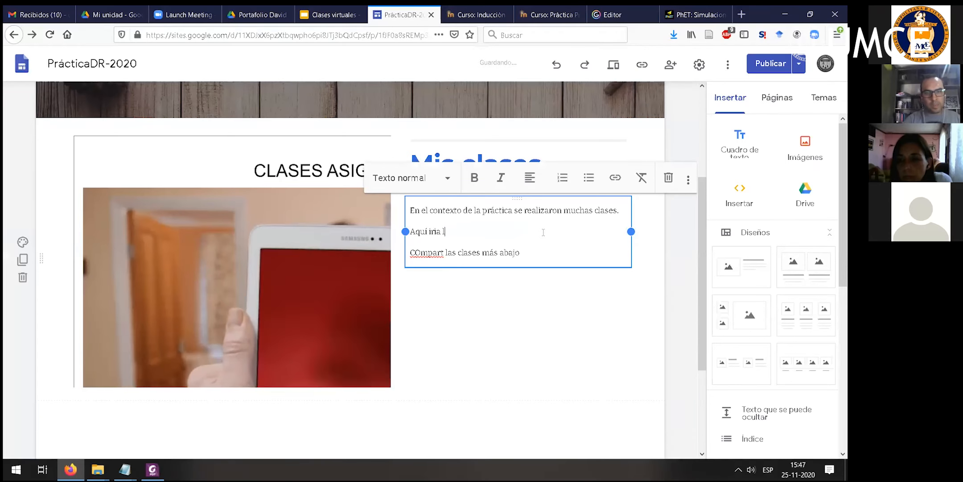
type("a dewsdripción del conteni")
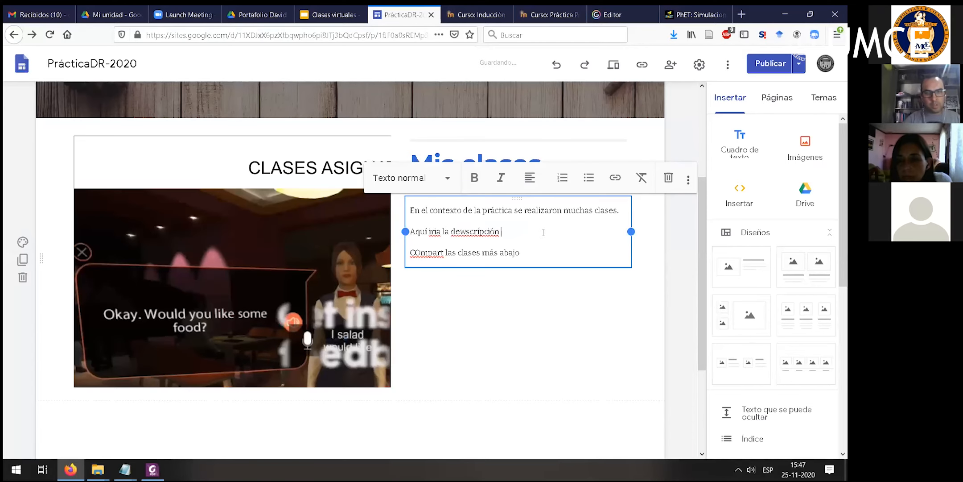
type("do")
left_click(532, 268)
left_click(278, 431)
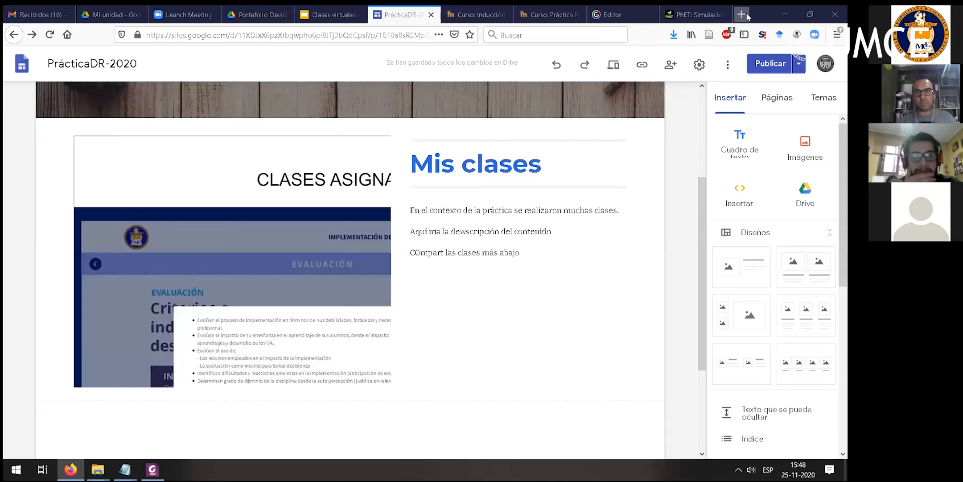
- Open YouTube in a new browser tab
left_click(748, 16)
type("yo")
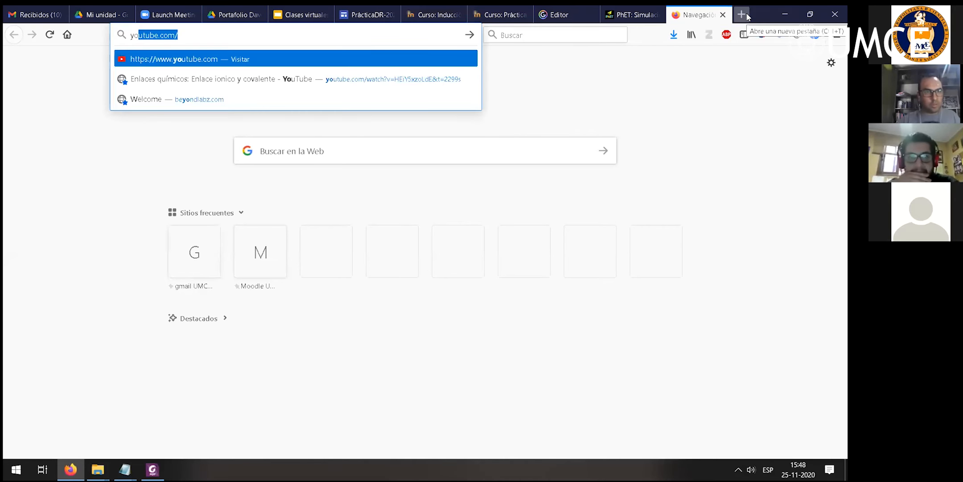
key("Return")
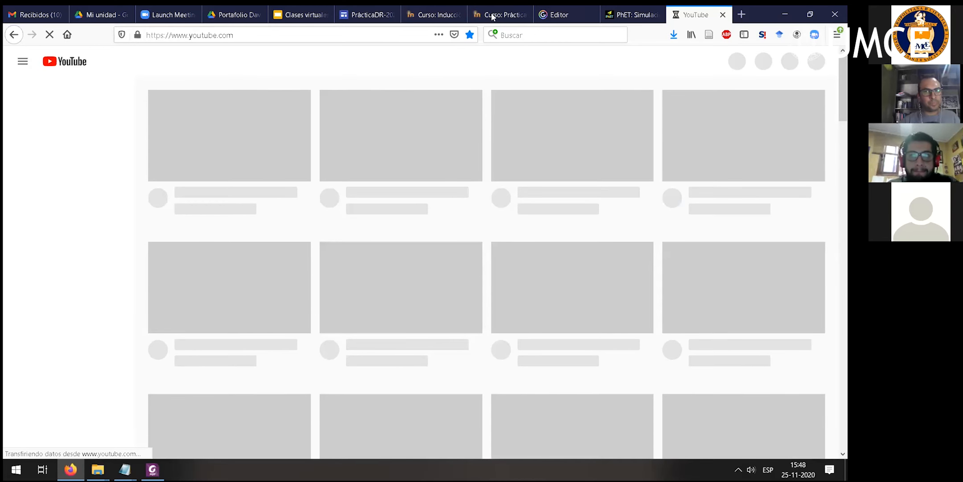
left_click(375, 16)
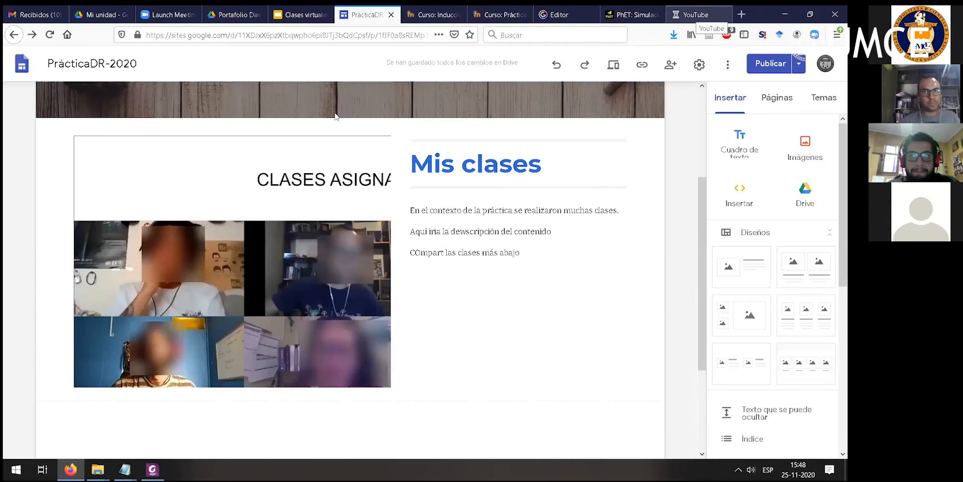
left_click(694, 16)
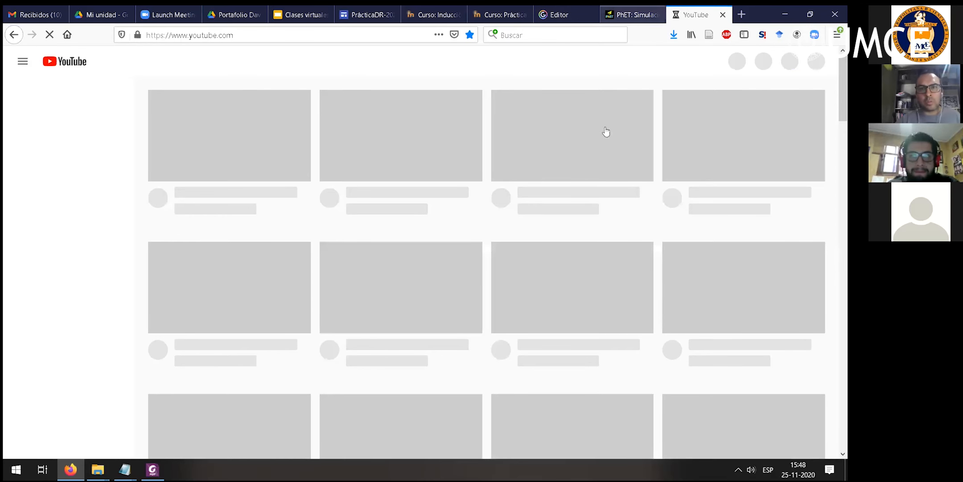
- Switch to the PhET site, list its Química simulations, and open the Concentración simulation
key("ctrl+shift+Tab")
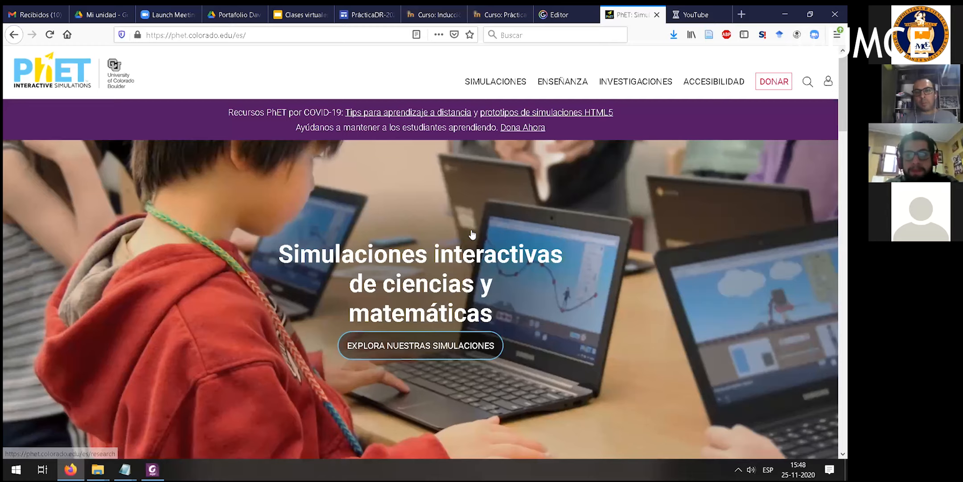
scroll(472, 234, "down", 5)
left_click(277, 338)
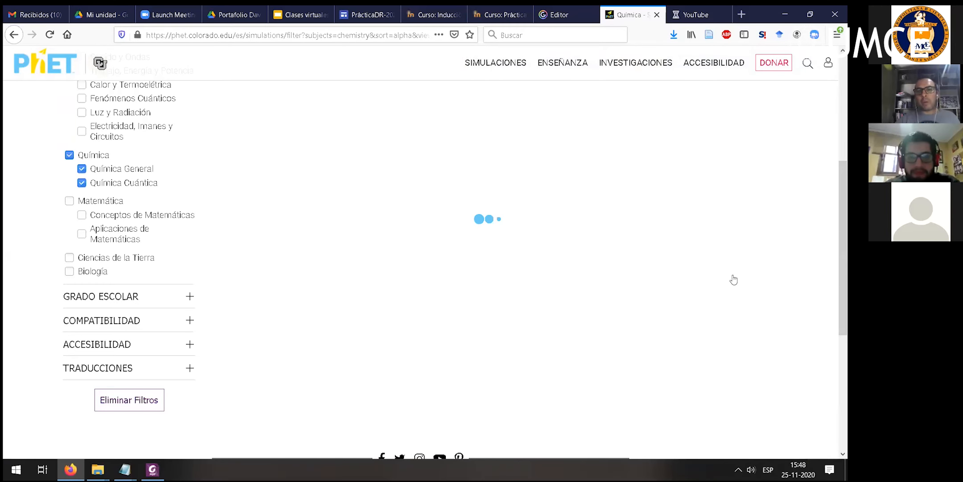
scroll(672, 278, "up", 4)
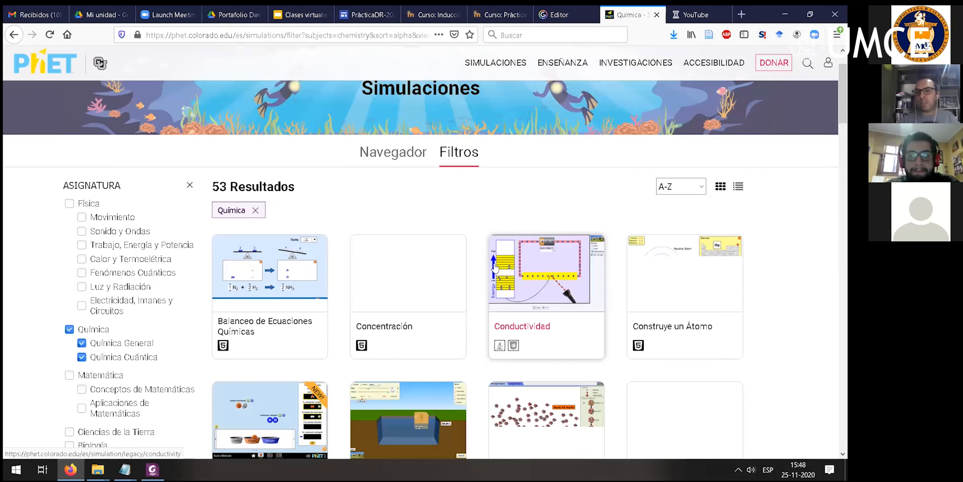
left_click(391, 281)
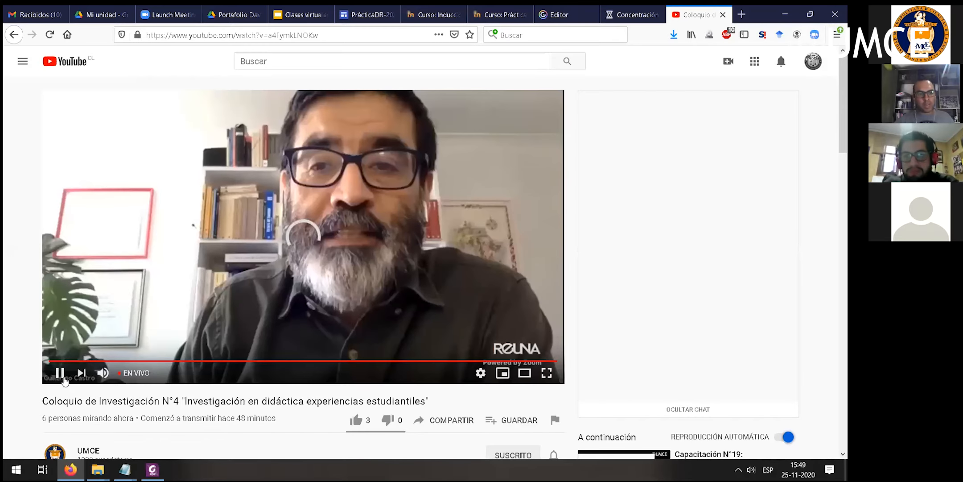
- Copy the iframe embed code of the YouTube video Coloquio de Investigación N°4 from its sharing options
scroll(464, 254, "down", 4)
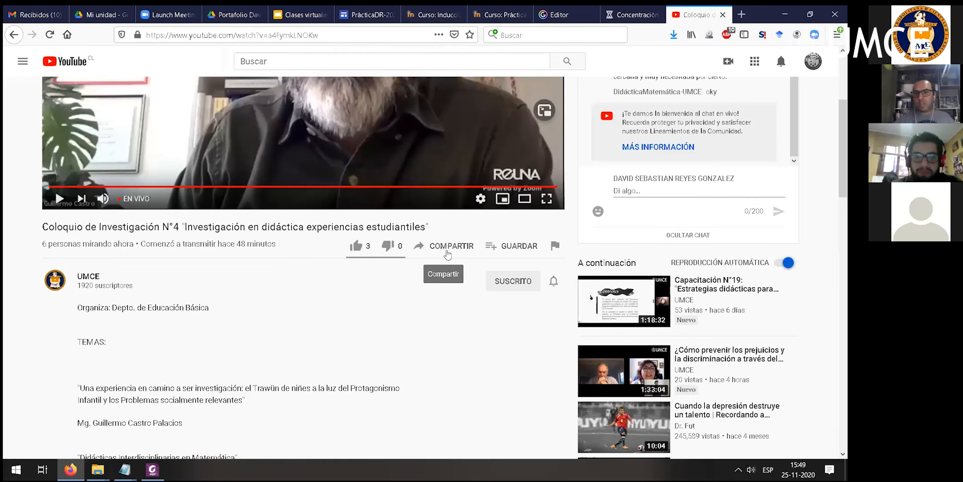
left_click(445, 245)
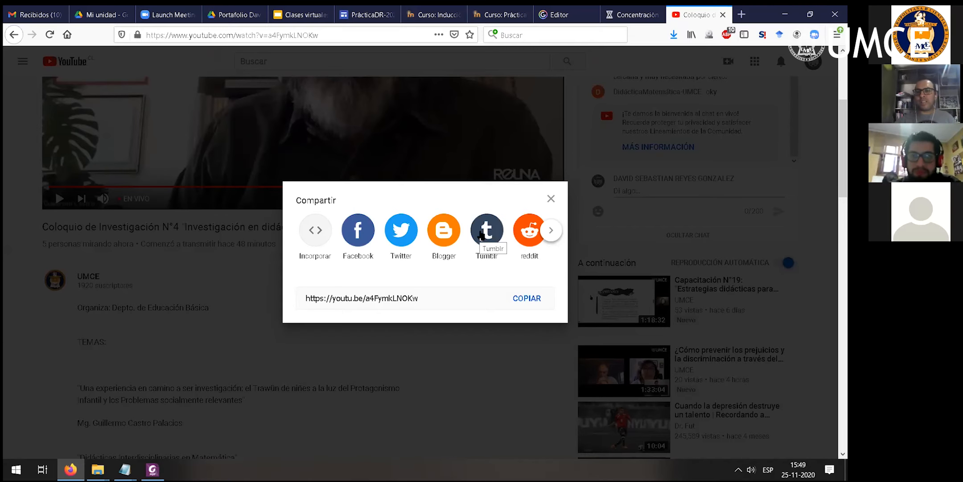
left_click(311, 237)
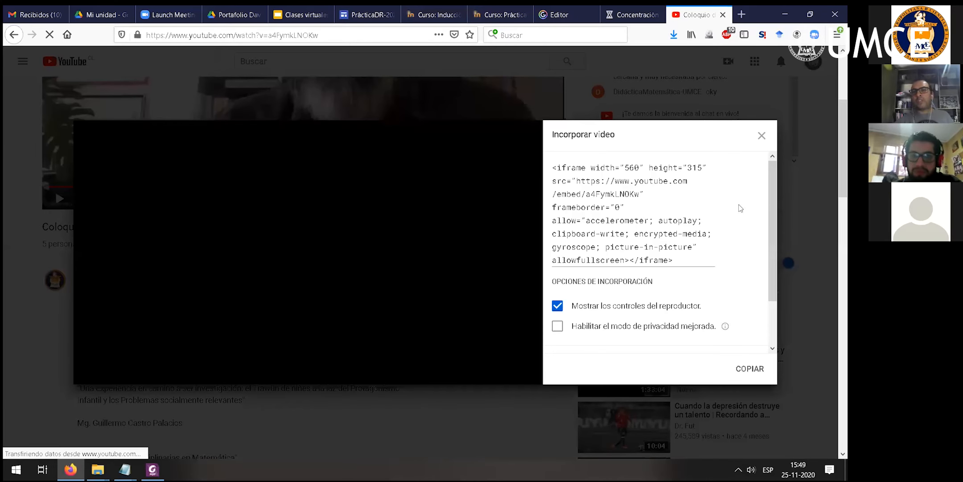
left_click_drag(776, 224, 774, 297)
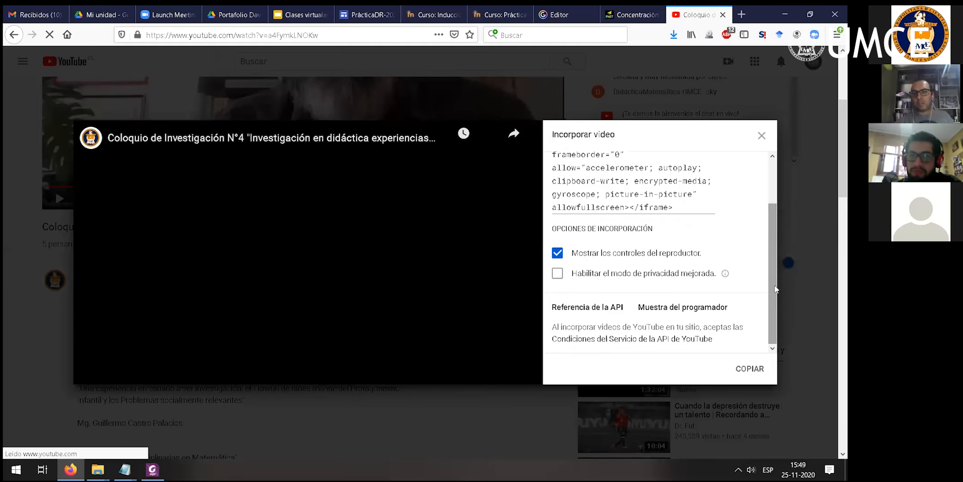
scroll(557, 174, "up", 2)
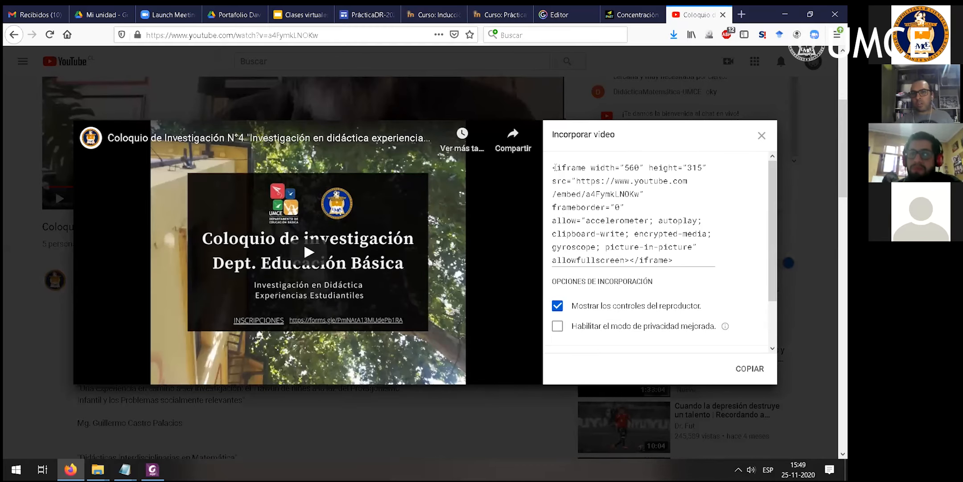
left_click_drag(557, 167, 695, 273)
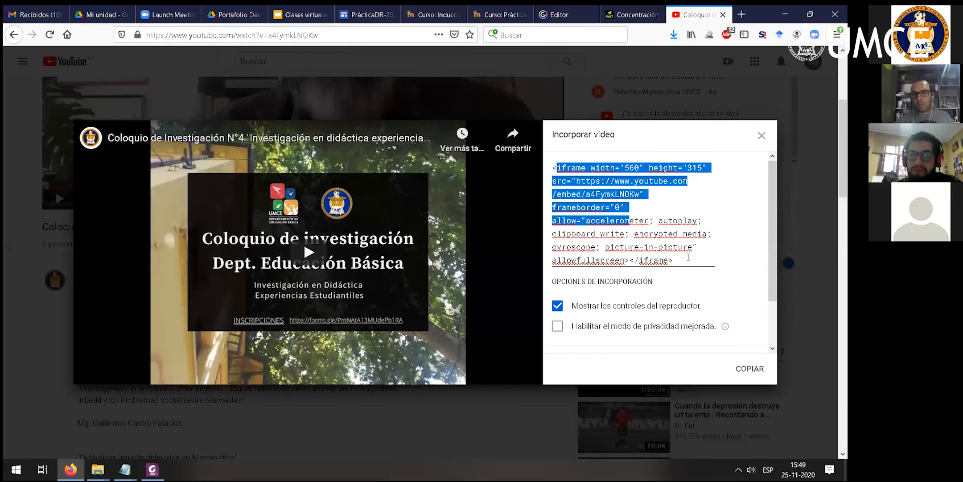
left_click(689, 258)
left_click(756, 374)
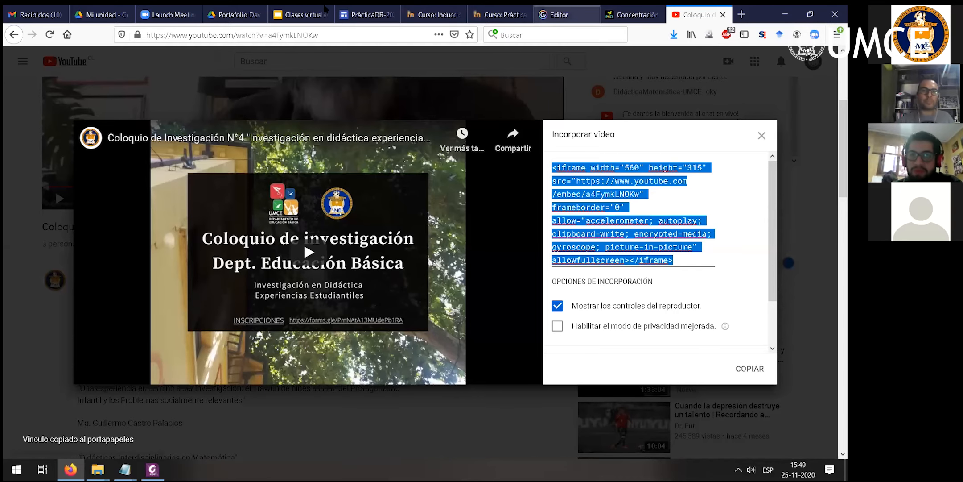
- Return to the PrácticaDR-2020 site and insert the copied video code as a web embed below the Mis clases section
left_click(367, 14)
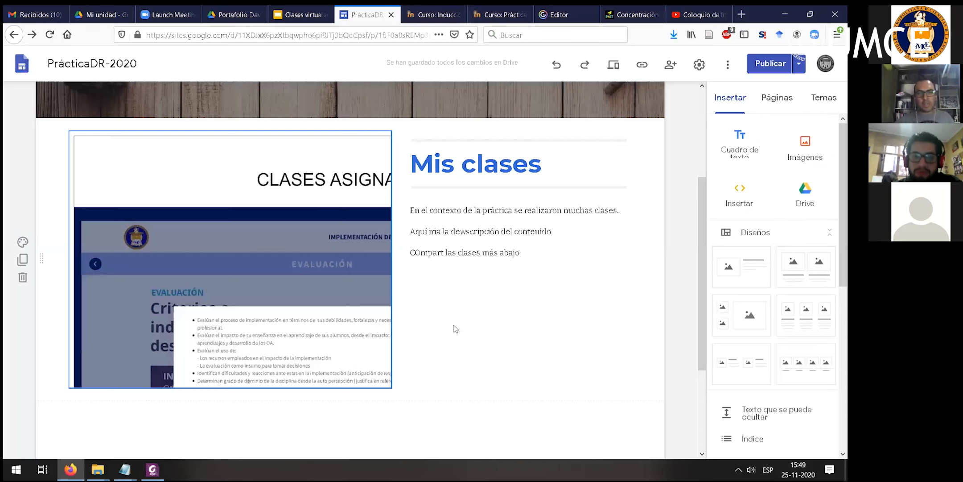
left_click(586, 290)
scroll(587, 290, "down", 3)
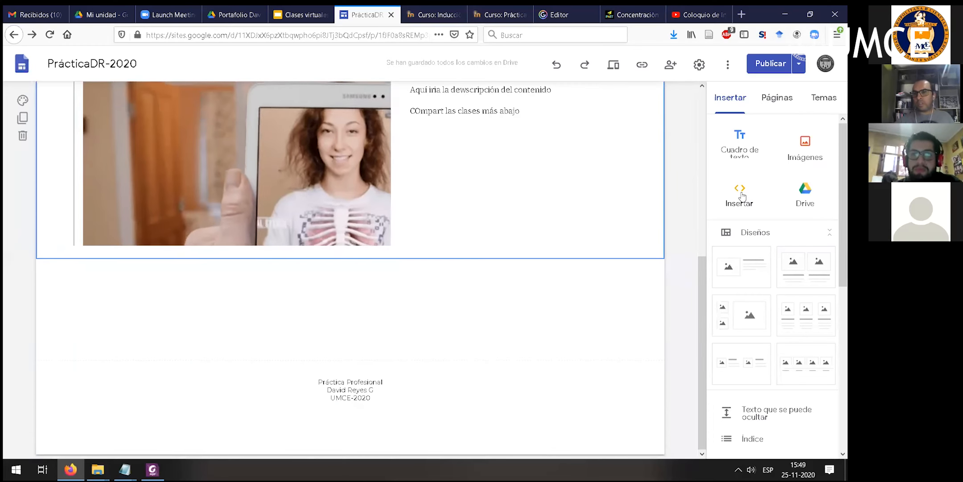
left_click(740, 196)
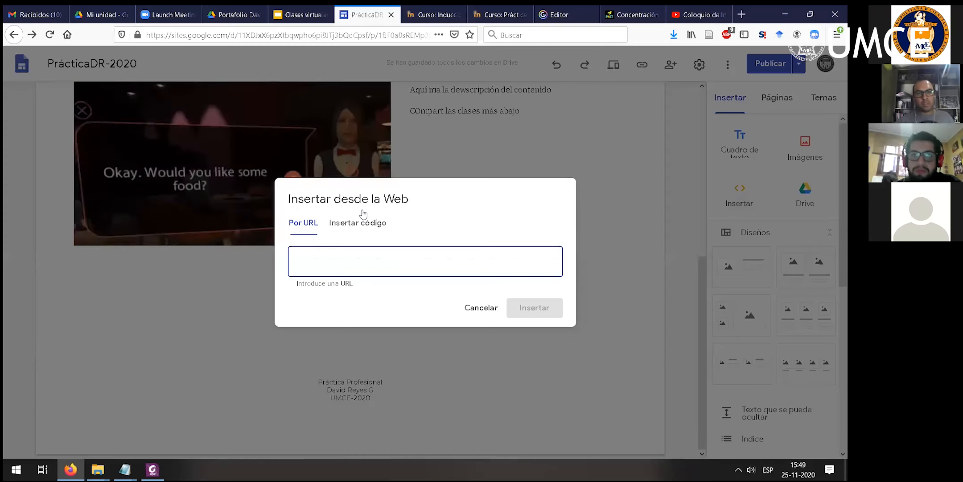
left_click(359, 219)
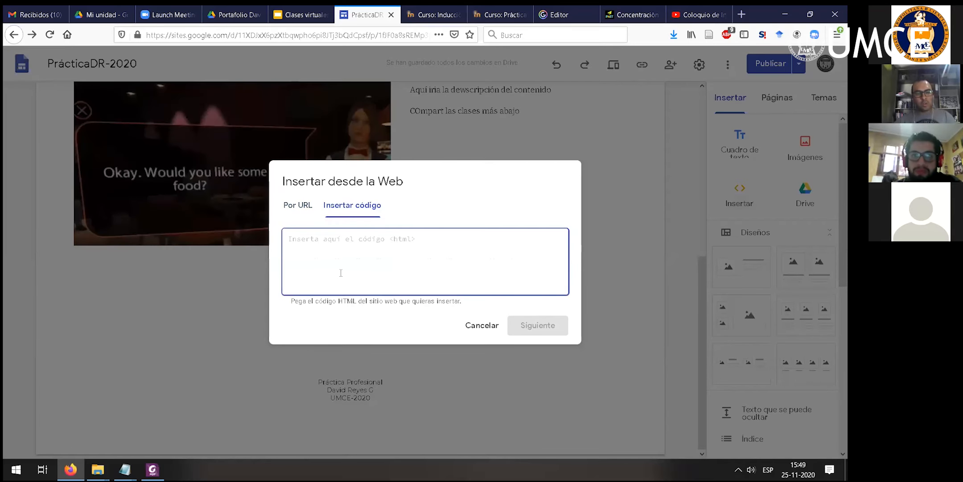
key("ctrl+v")
left_click(534, 327)
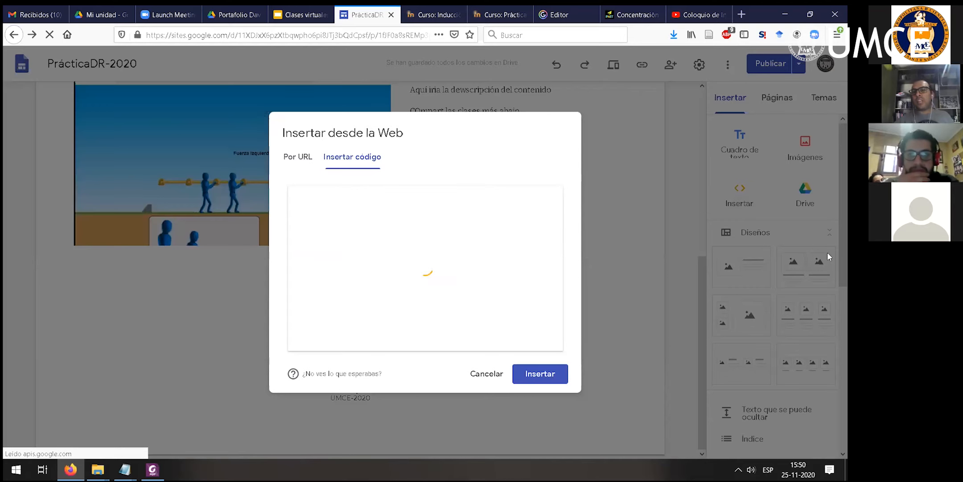
left_click(539, 374)
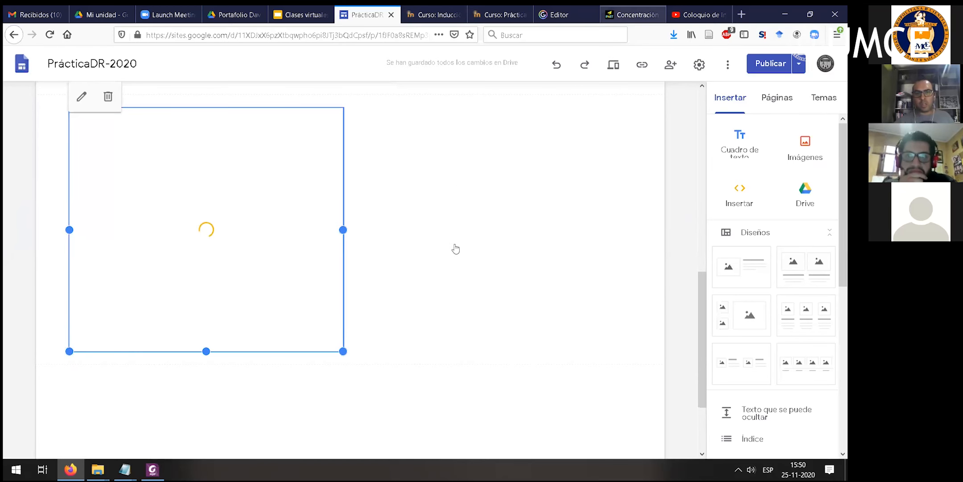
- Copy the iframe code for embedding the Concentración simulation from its PhET page
left_click(634, 15)
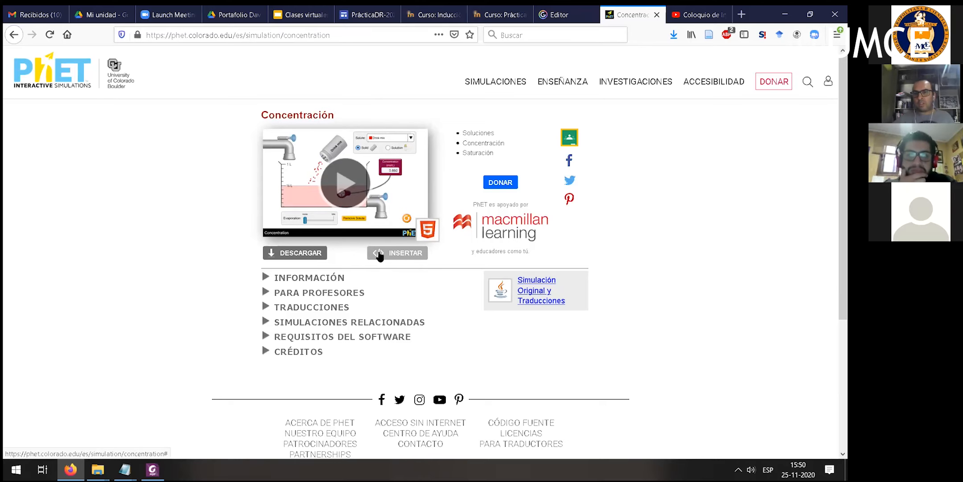
left_click(395, 253)
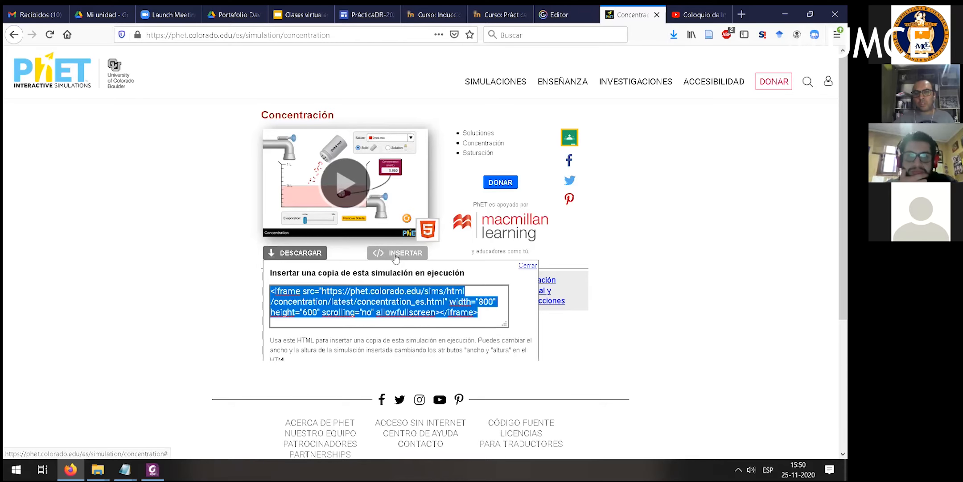
right_click(423, 300)
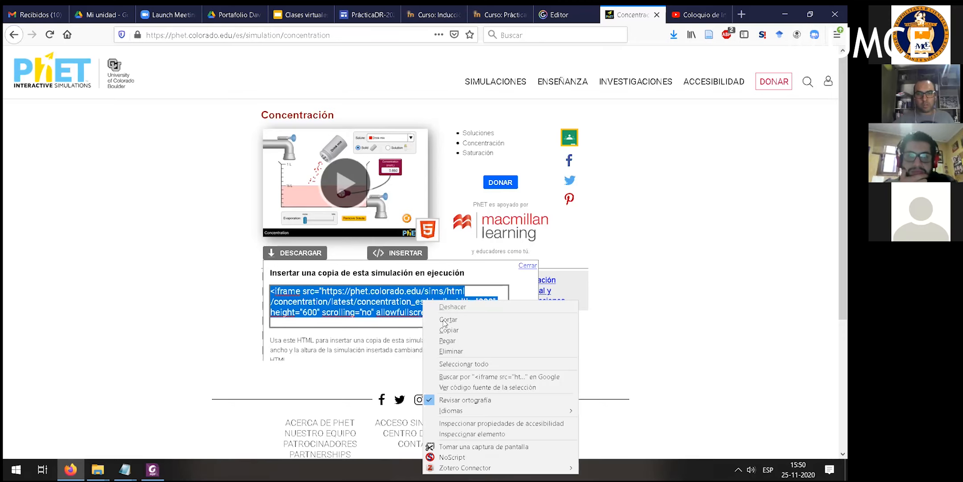
left_click(448, 330)
- Return to the PrácticaDR-2020 site and insert the copied PhET Concentración code as a web embed below the YouTube video
left_click(367, 15)
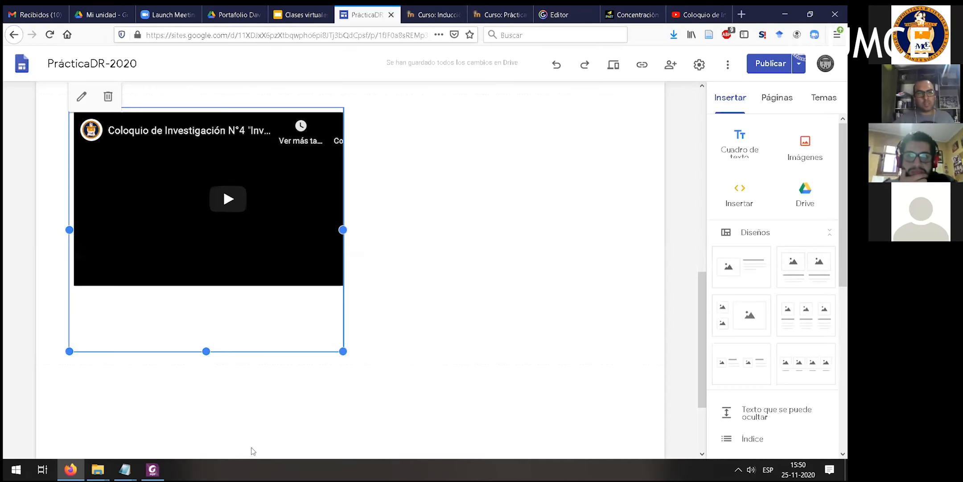
left_click(663, 226)
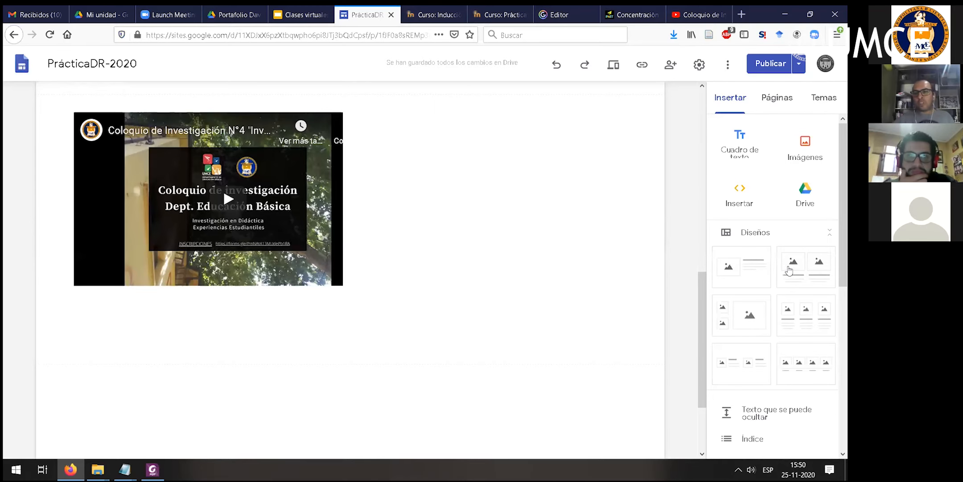
scroll(790, 267, "down", 7)
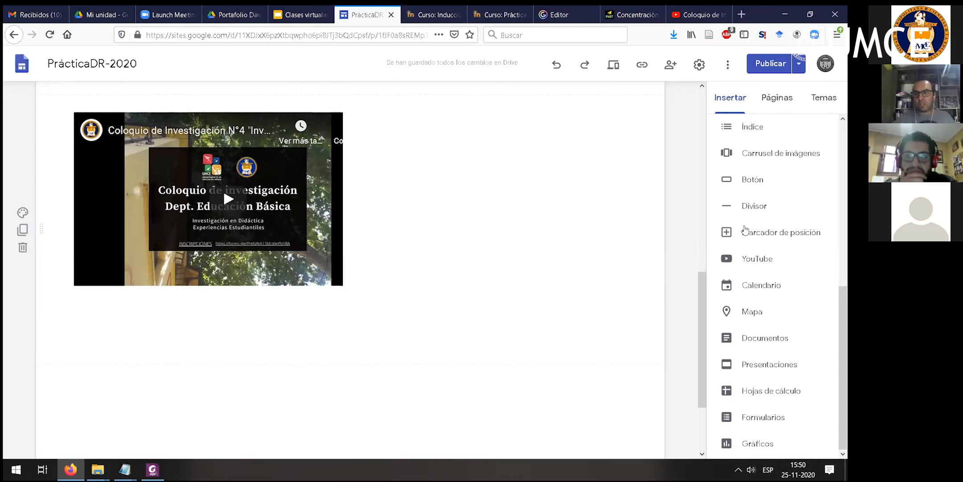
scroll(745, 230, "up", 7)
left_click(738, 199)
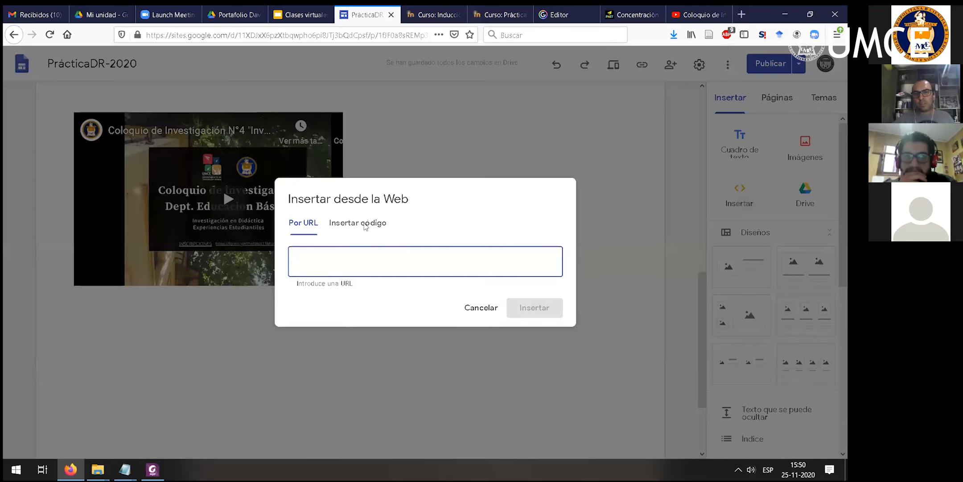
left_click(363, 223)
left_click(326, 227)
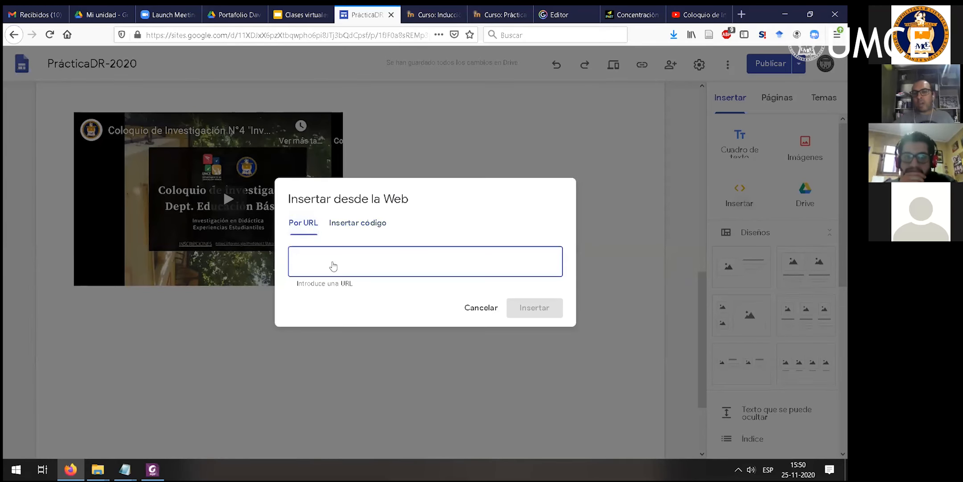
left_click(362, 223)
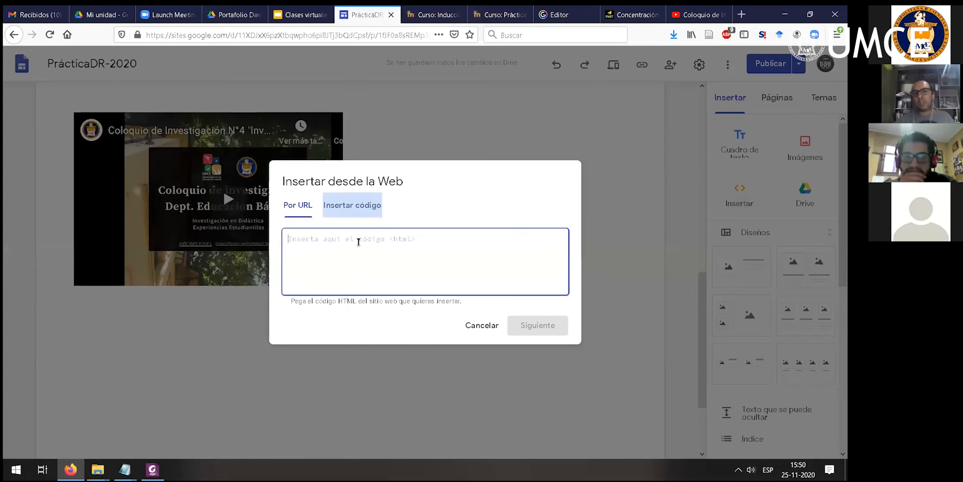
type("<iframe src=\"https://phet.colorado.edu/sims/html/concentration/latest/concentration_es.html\" width=\"800\" height=\"600\" scrolling=\"no\" allowfullscreen></iframe>")
left_click(546, 330)
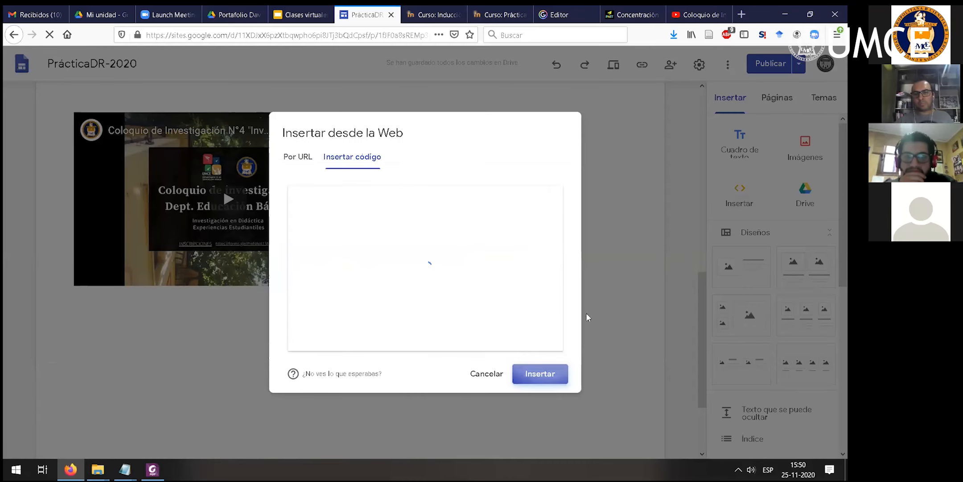
left_click(551, 377)
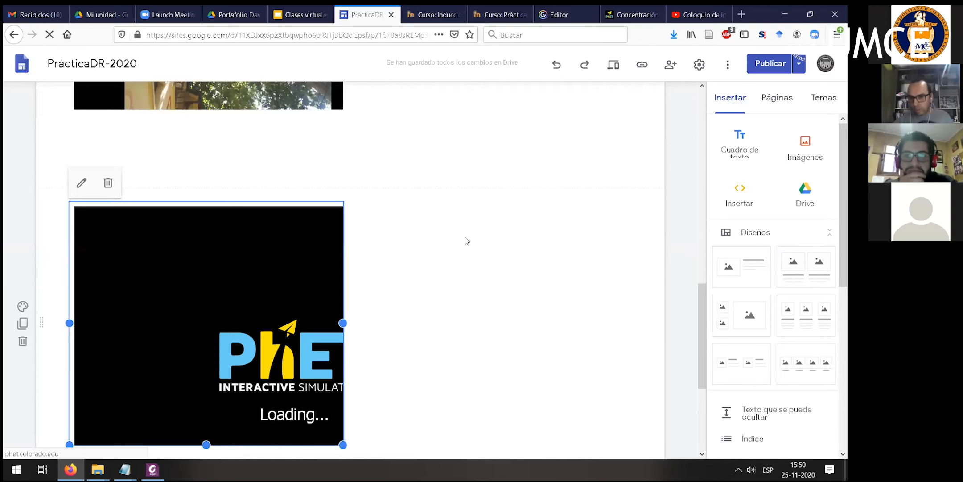
- Enlarge the embedded PhET simulation frame toward the right edge of the page so the whole simulation fits inside
scroll(360, 271, "down", 1)
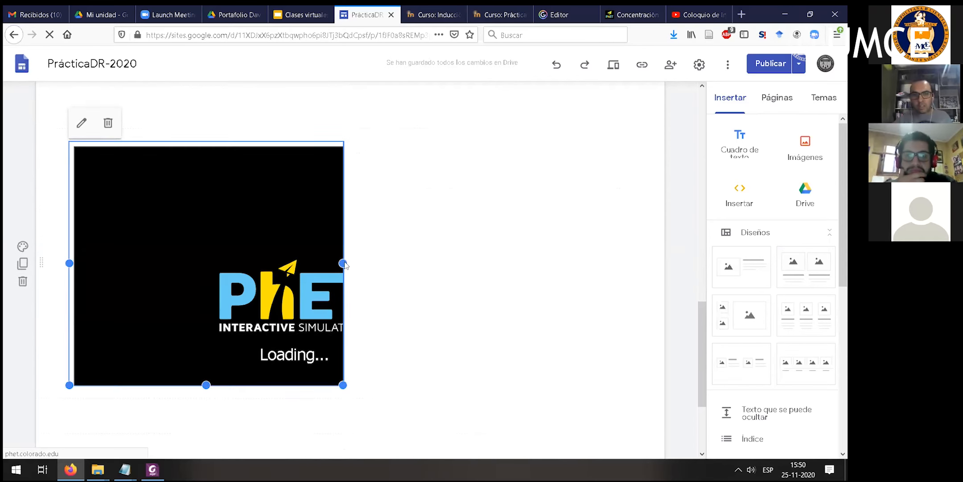
left_click_drag(484, 269, 587, 259)
scroll(322, 309, "down", 2)
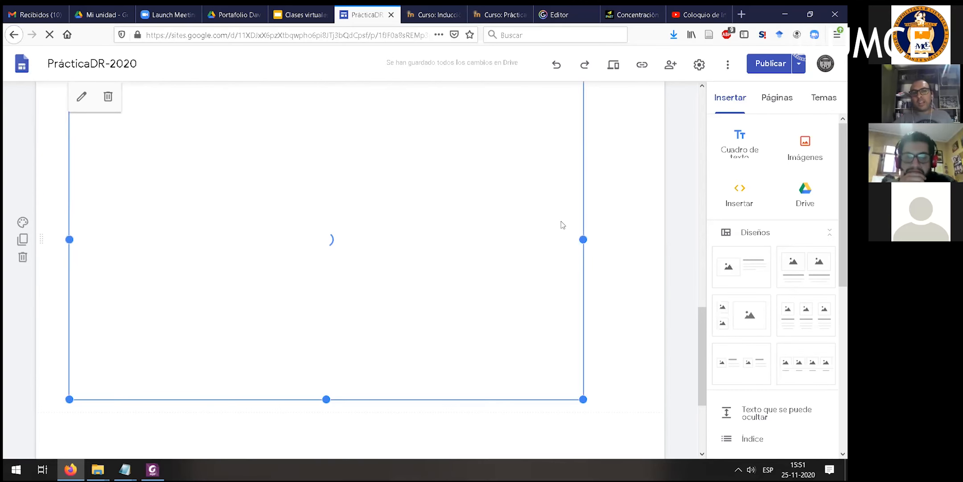
scroll(558, 224, "up", 3)
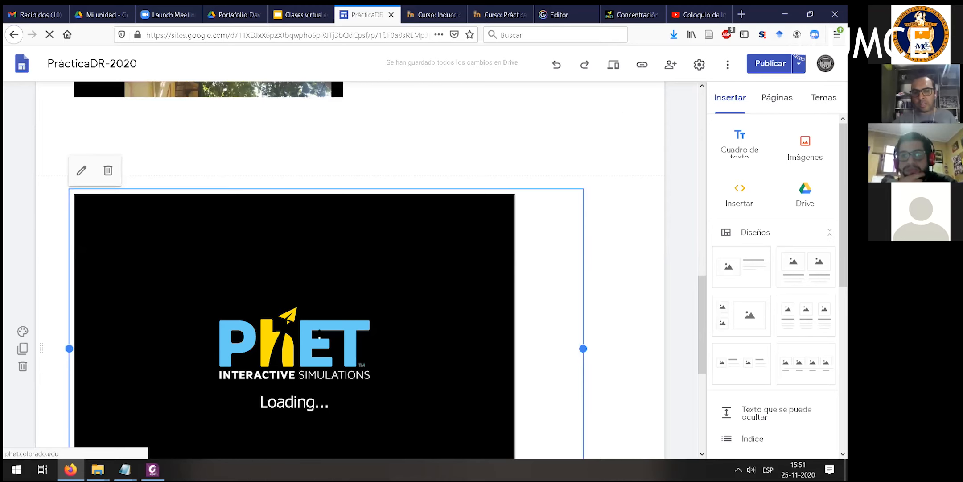
scroll(324, 333, "down", 2)
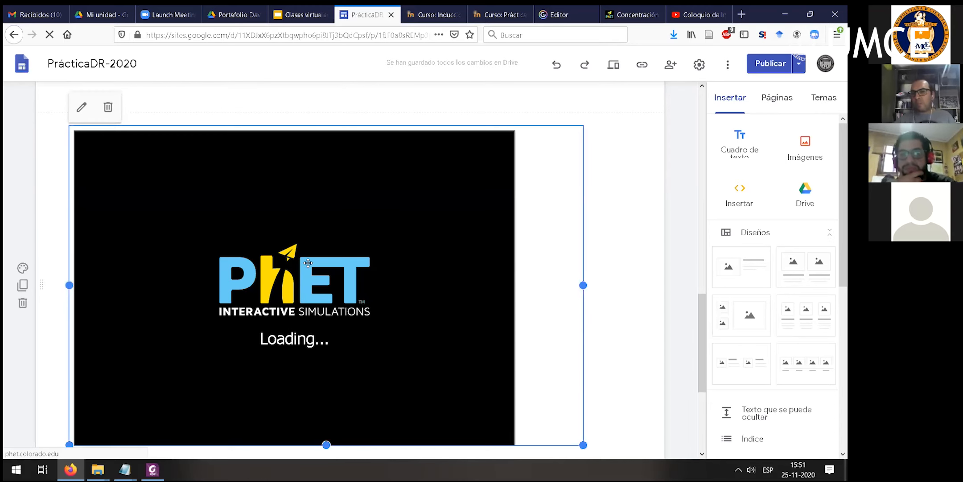
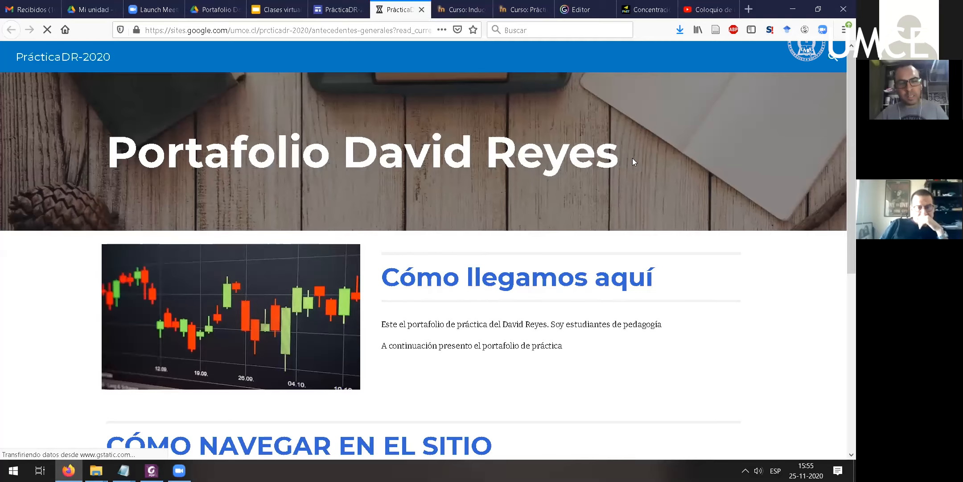
- Check the web address of the published site's opening page and of its Bibliografía page
left_click(315, 32)
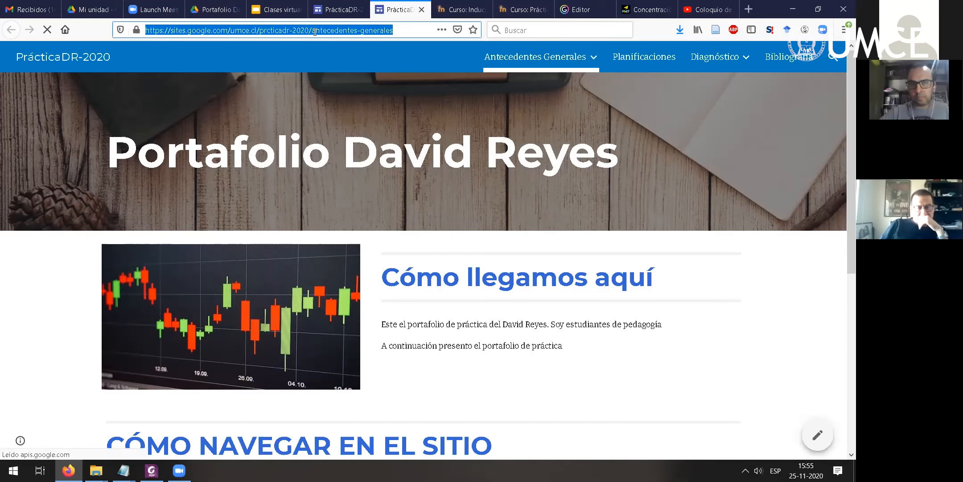
left_click(543, 92)
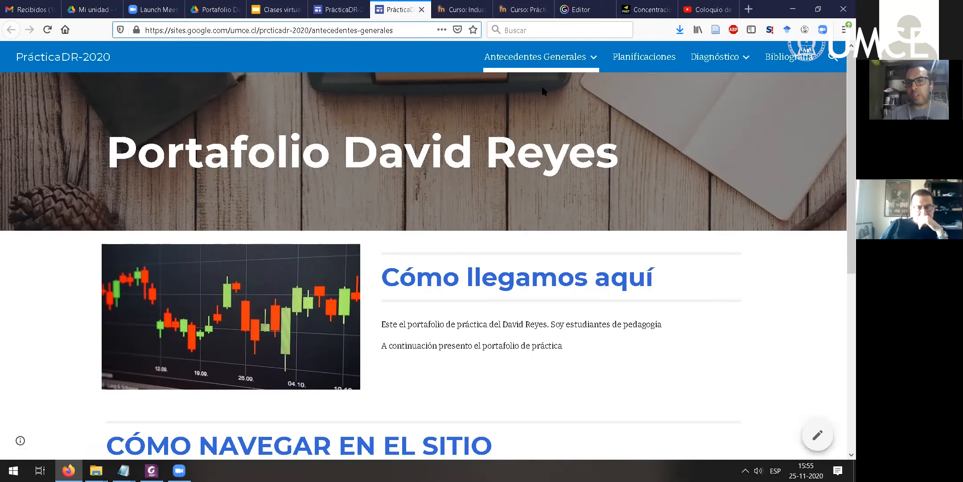
left_click(799, 65)
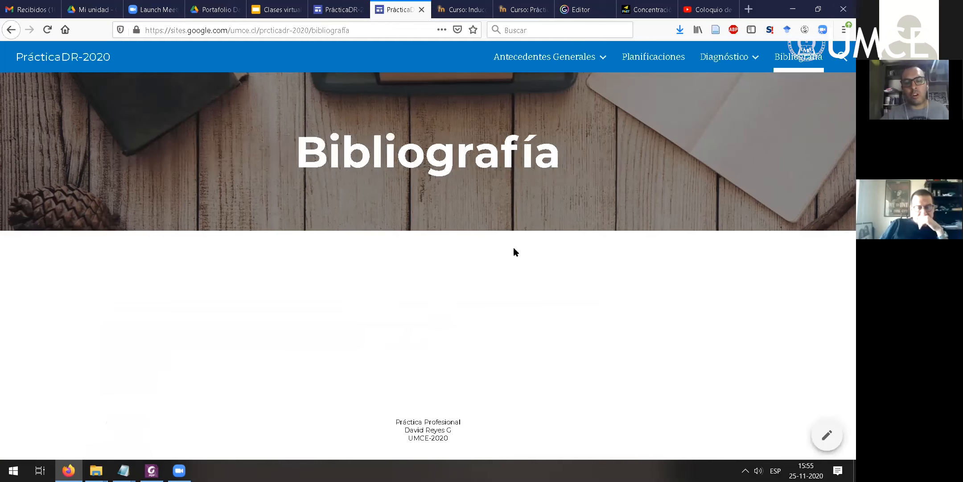
left_click(361, 31)
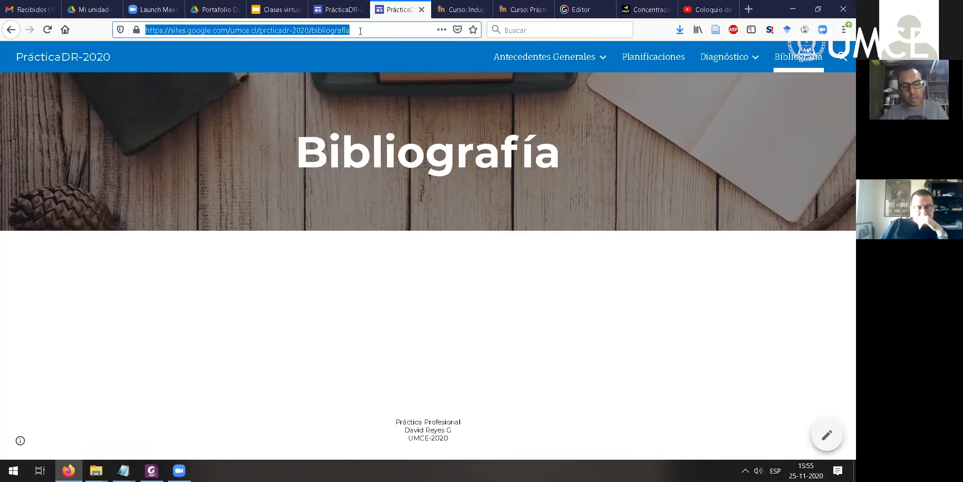
left_click_drag(361, 30, 122, 32)
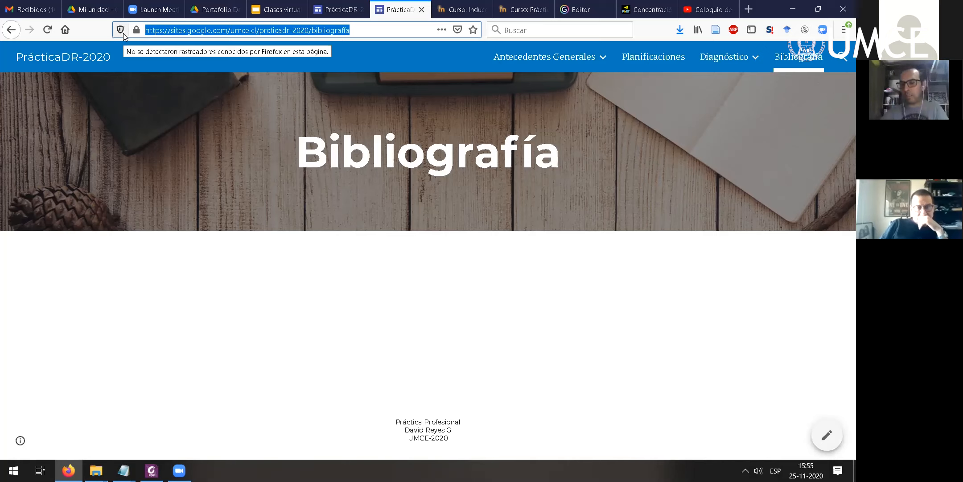
- Go back to the published Antecedentes Generales page and copy its web address
left_click(560, 54)
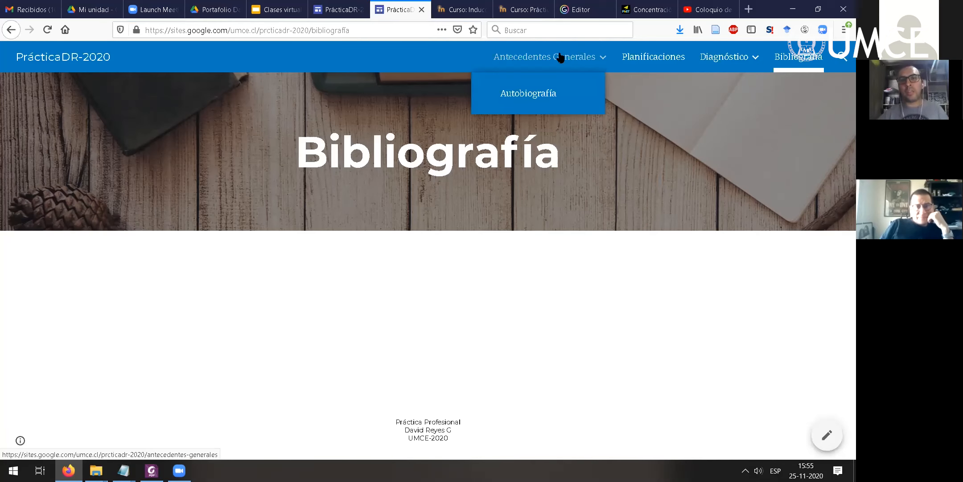
left_click(560, 56)
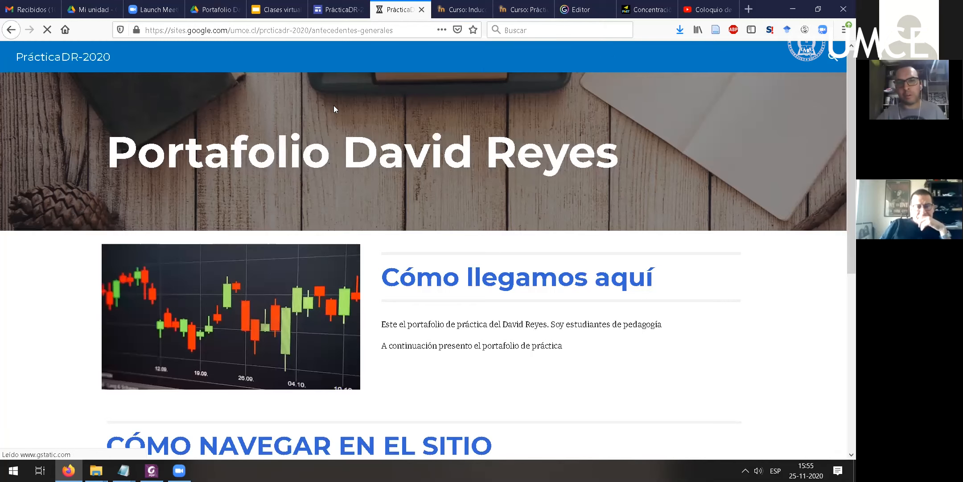
left_click(397, 30)
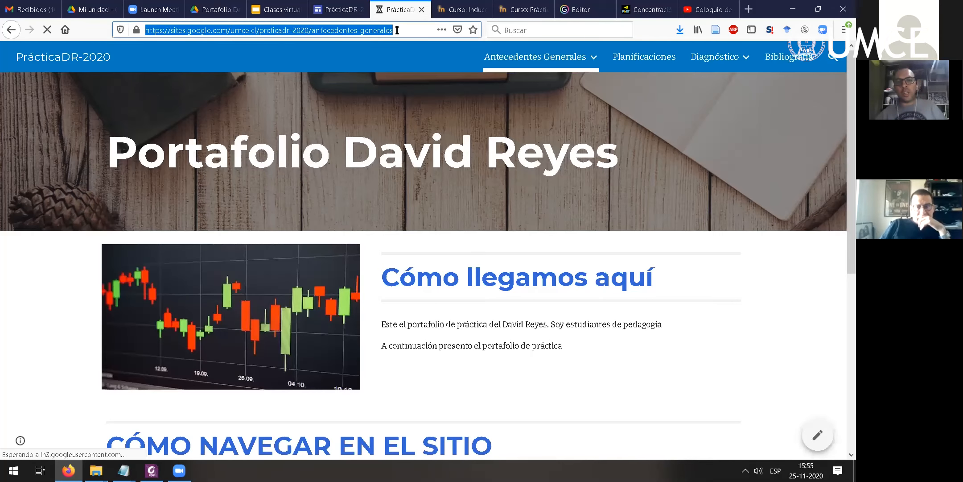
right_click(371, 31)
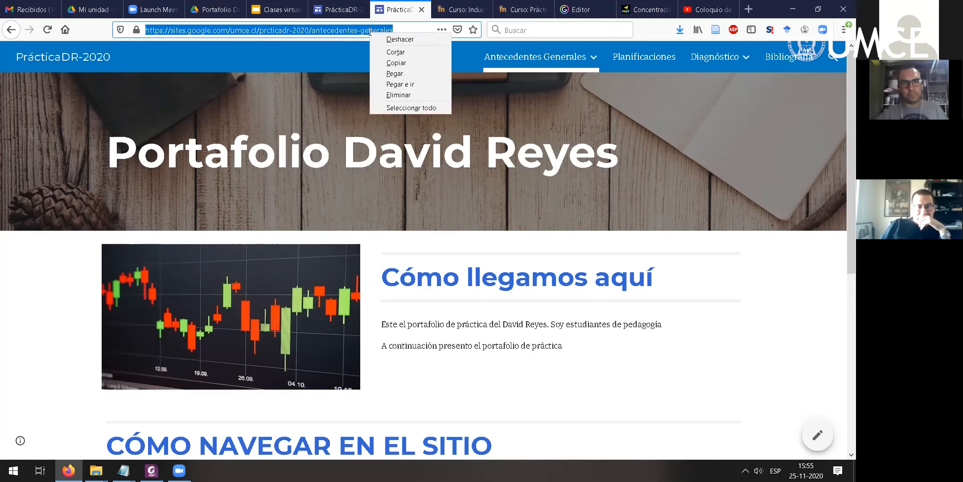
left_click(389, 62)
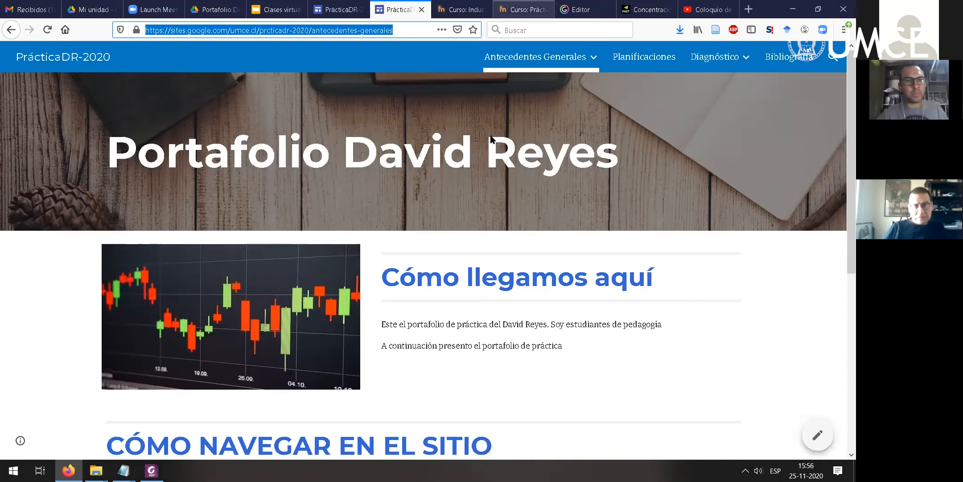
- Switch to the Práctica Profesional Química course and open Modelo de Portafolio Digital from Construcción del Portafolio in a maximized window
left_click(523, 9)
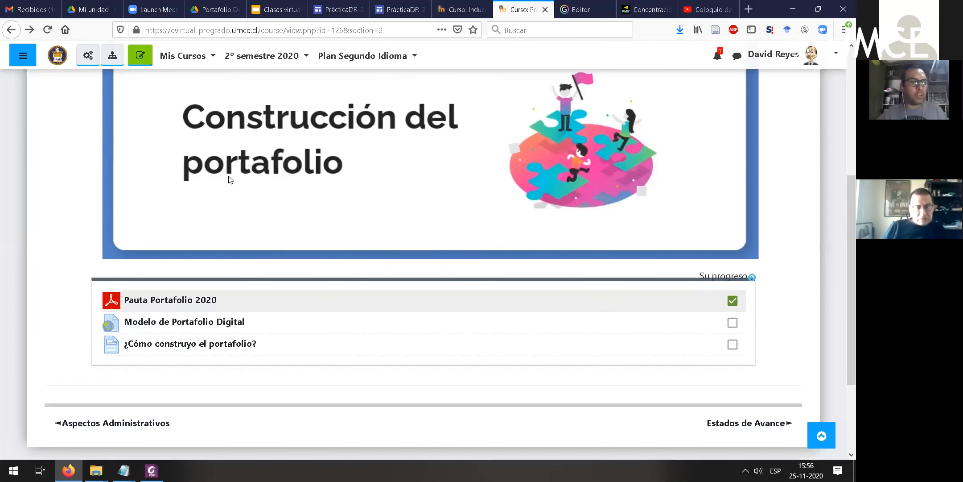
scroll(241, 176, "up", 5)
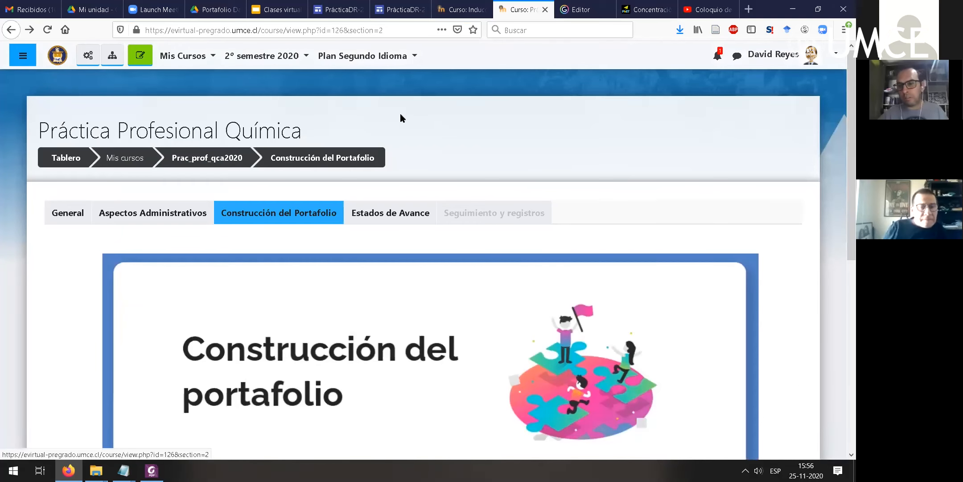
scroll(57, 147, "down", 1)
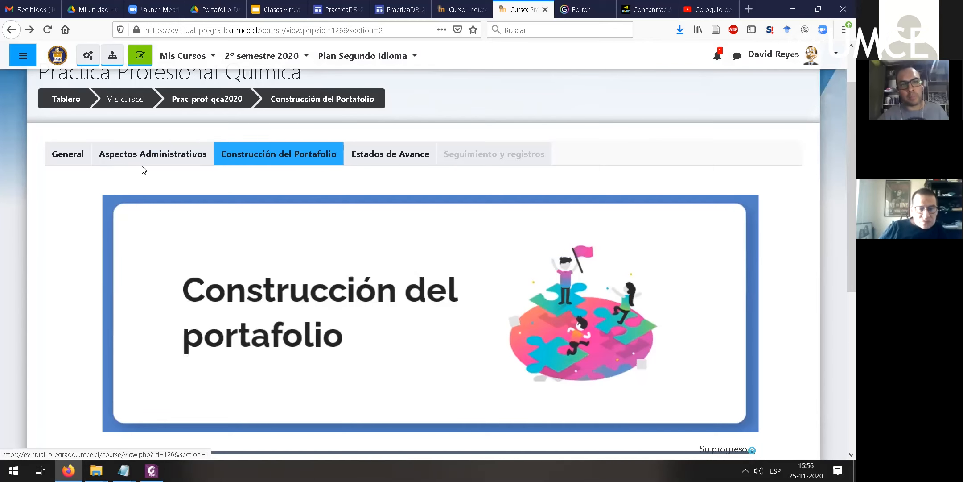
scroll(276, 176, "down", 3)
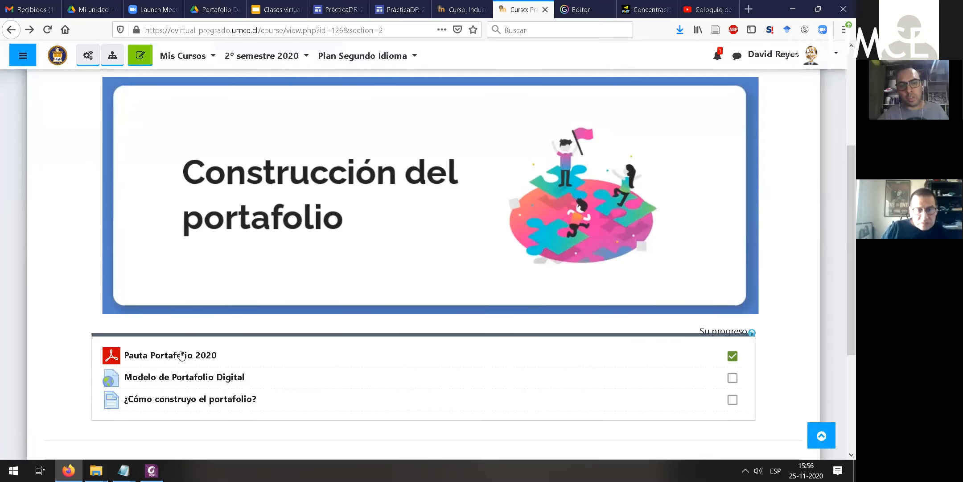
left_click(183, 379)
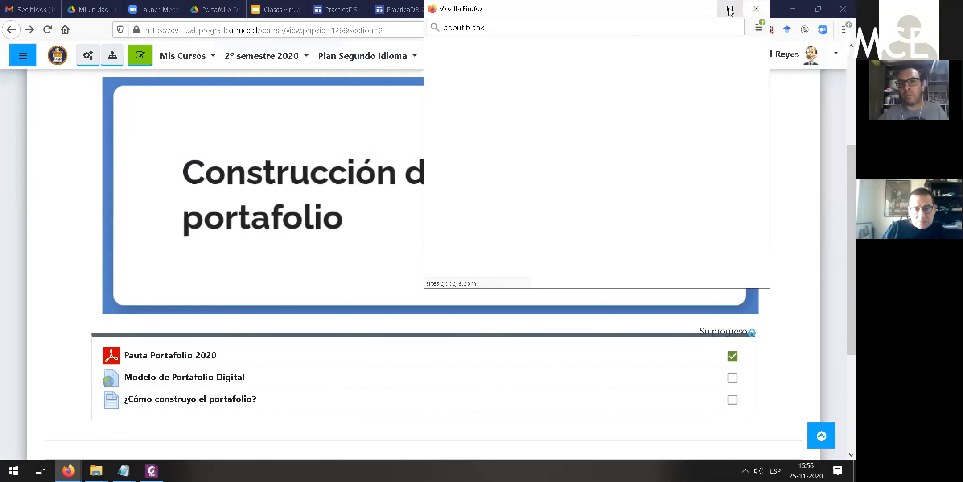
left_click(729, 9)
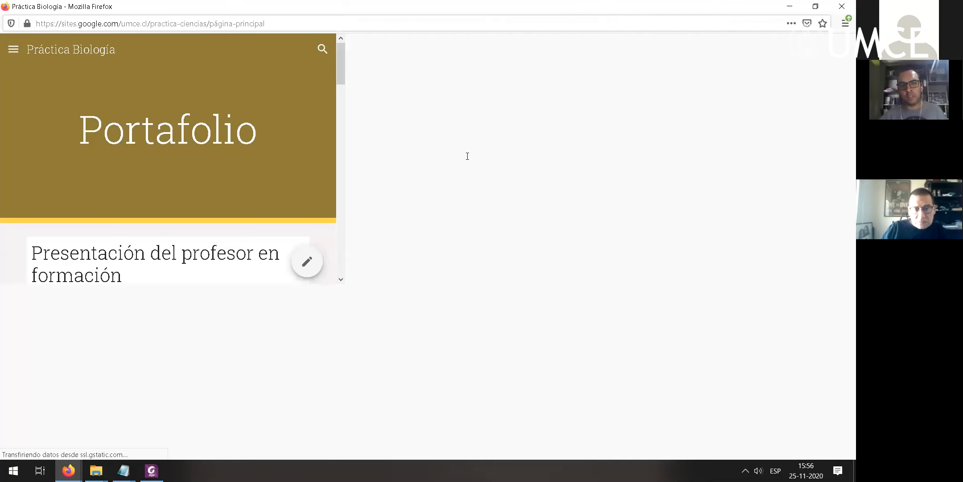
- Look through the Datos Generales and Recursos pages of the model Práctica Biología portfolio, and close its window
left_click(269, 50)
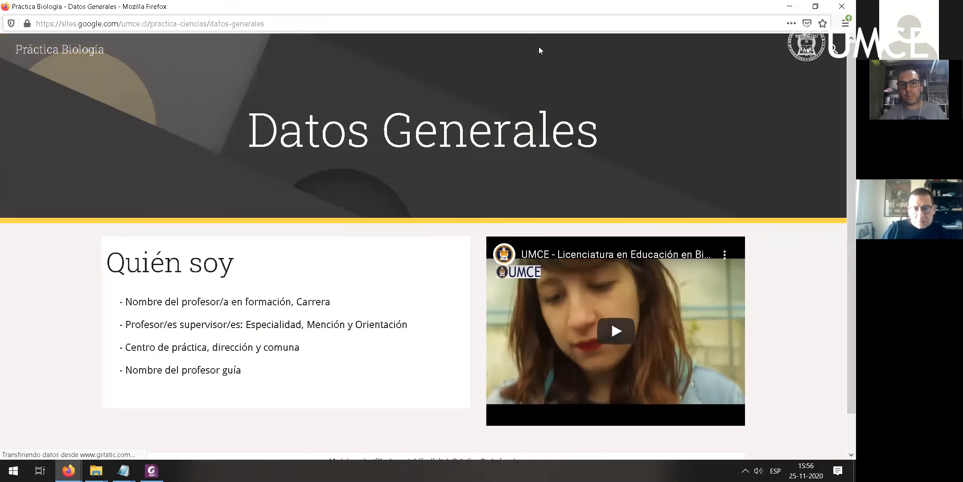
mouse_move(589, 51)
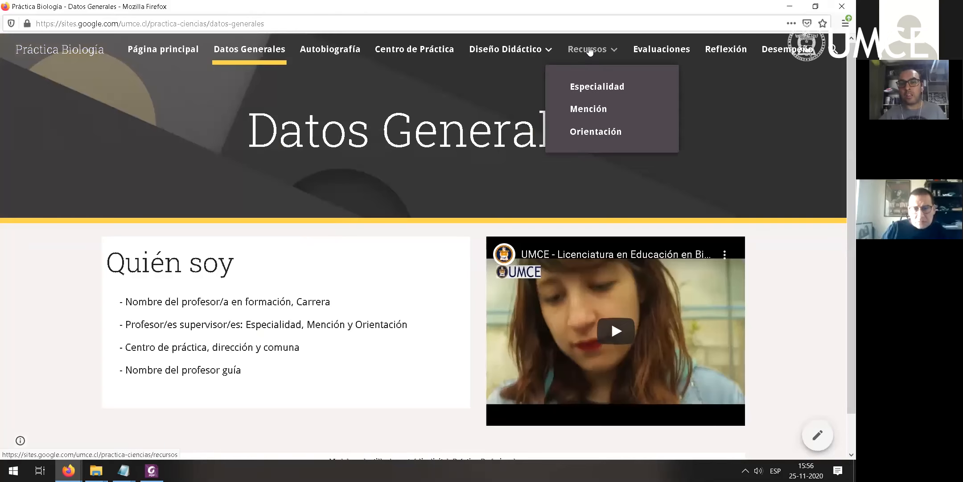
left_click(631, 57)
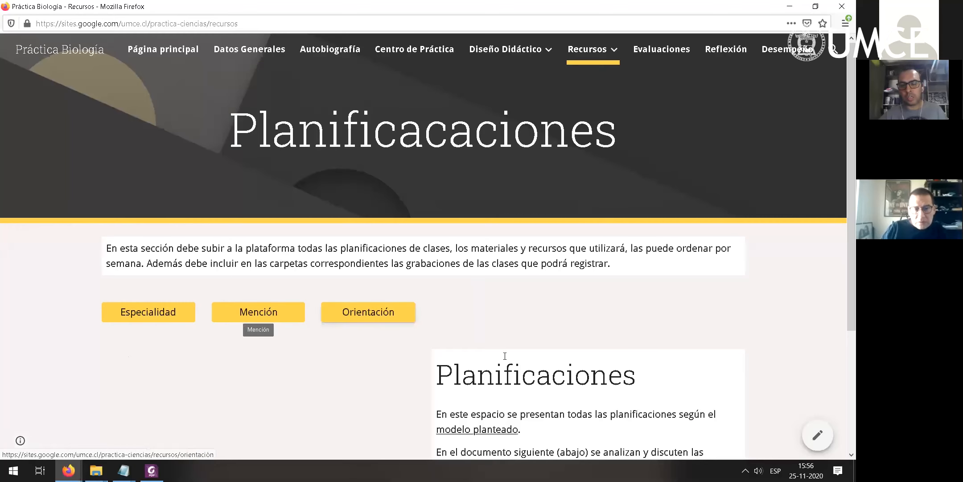
scroll(619, 271, "down", 3)
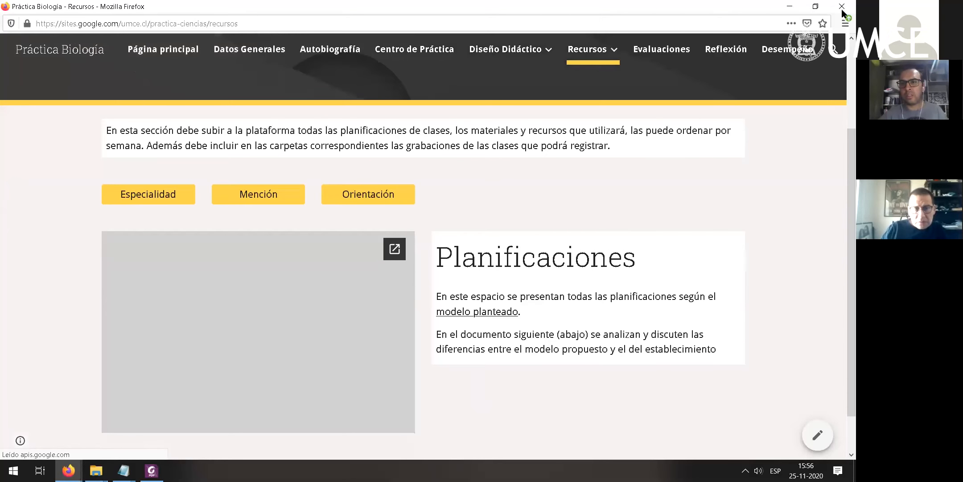
left_click(842, 7)
- Open the course's Estados de Avance section and examine its submission activities, including which portfolio sections Entrega 1 covers
scroll(189, 350, "down", 2)
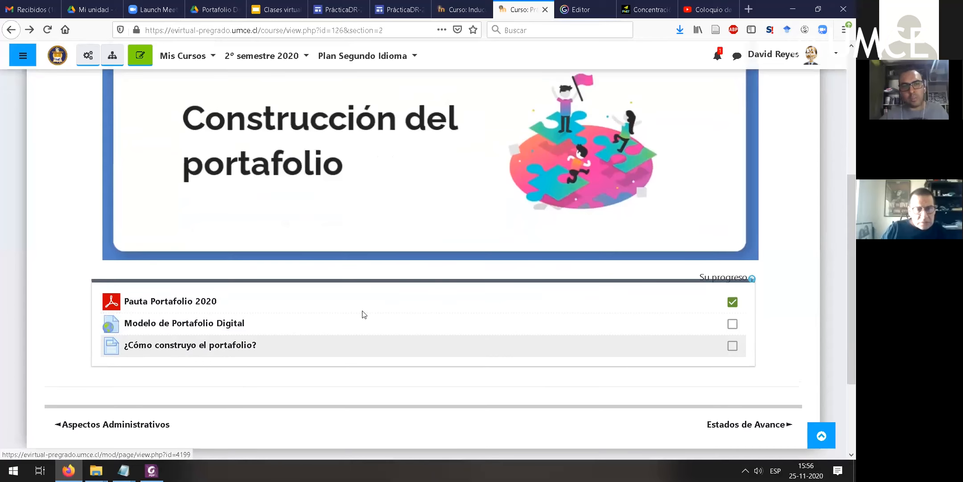
scroll(355, 330, "up", 8)
left_click(393, 220)
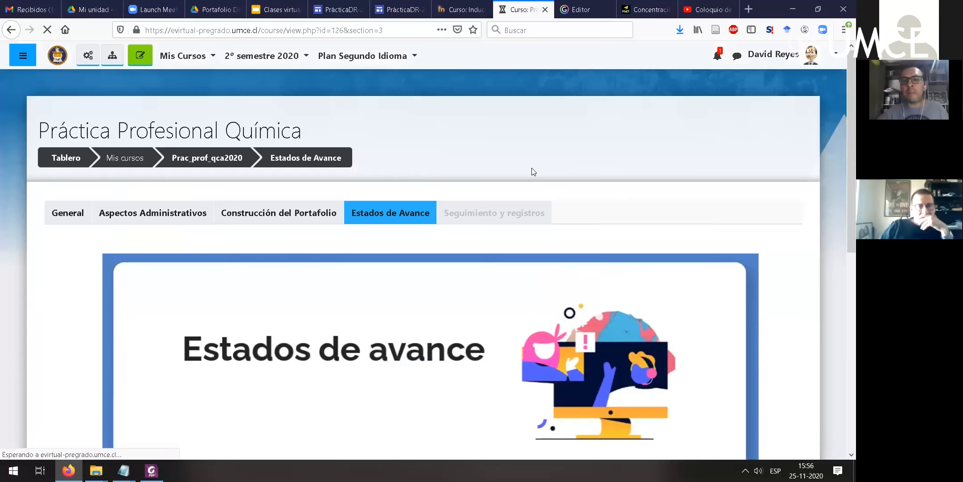
scroll(531, 168, "down", 4)
scroll(533, 171, "down", 8)
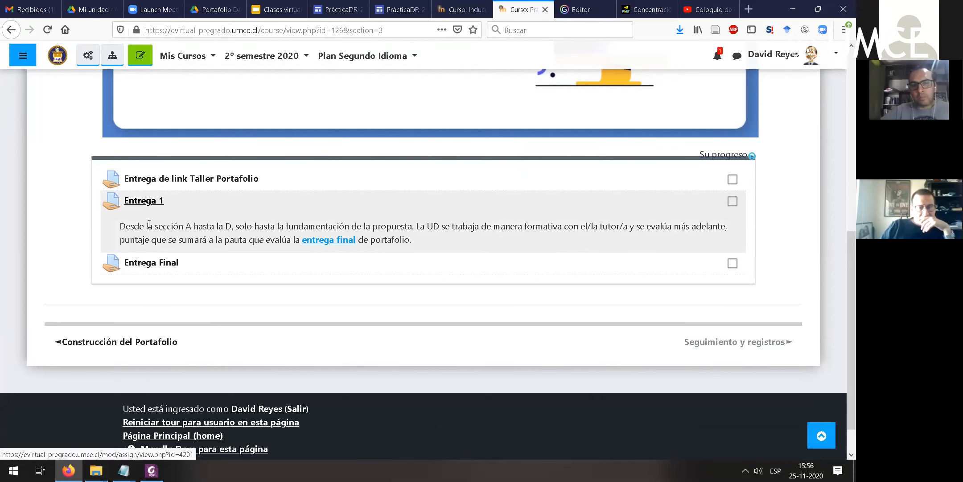
left_click_drag(123, 228, 404, 241)
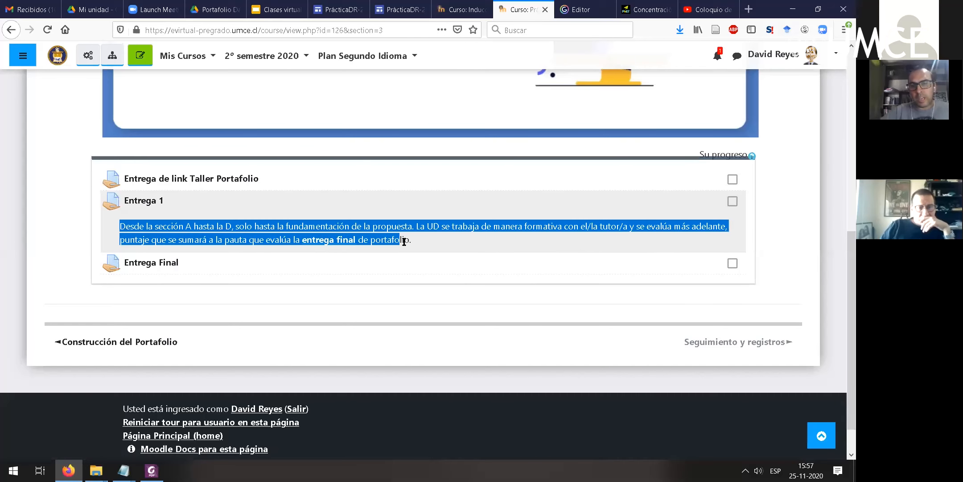
left_click(415, 265)
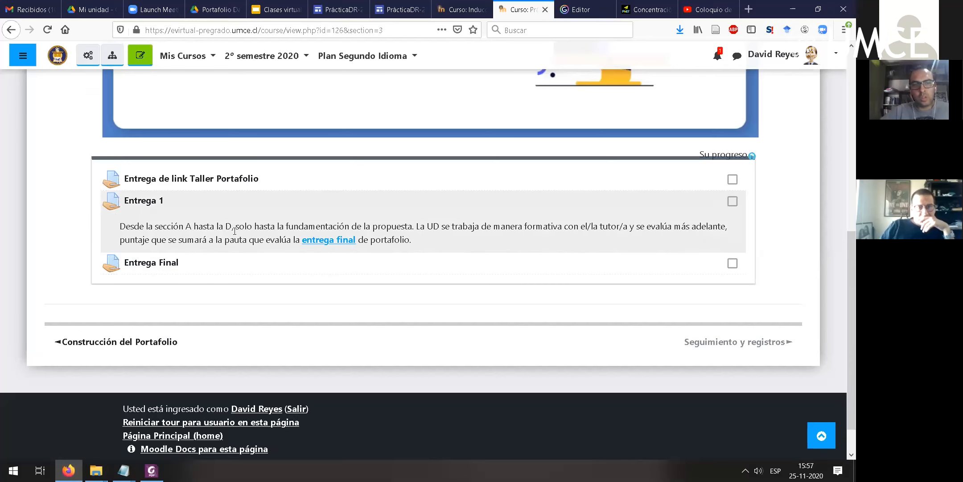
left_click_drag(233, 229, 118, 229)
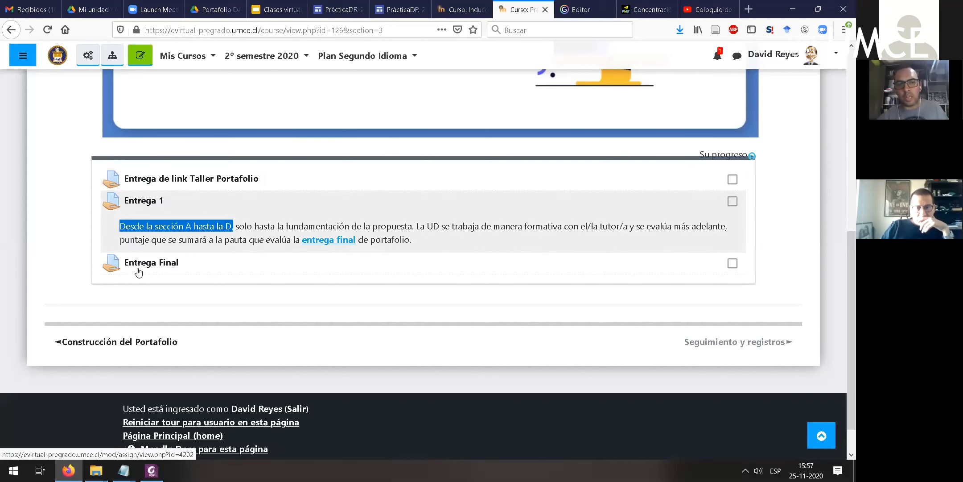
- Open the Entrega de link Taller Portafolio assignment and switch the course role to Estudiante
left_click(241, 179)
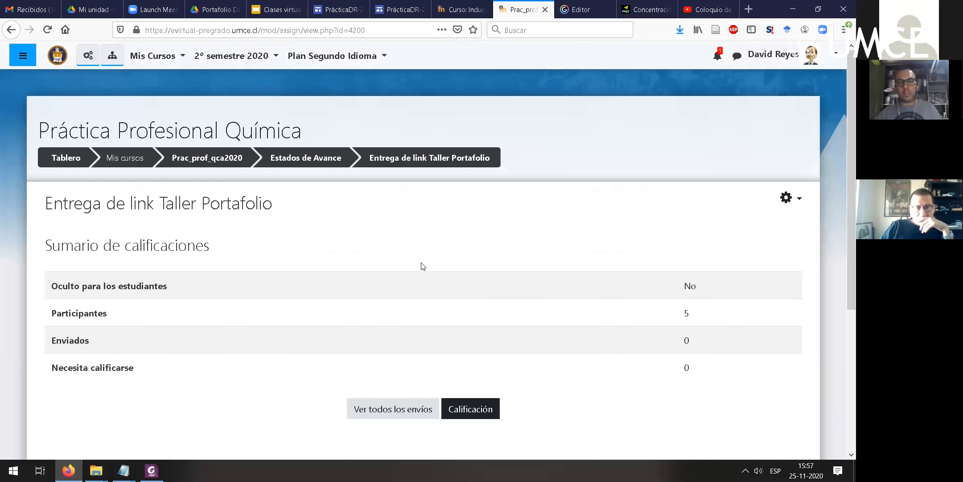
scroll(422, 266, "down", 1)
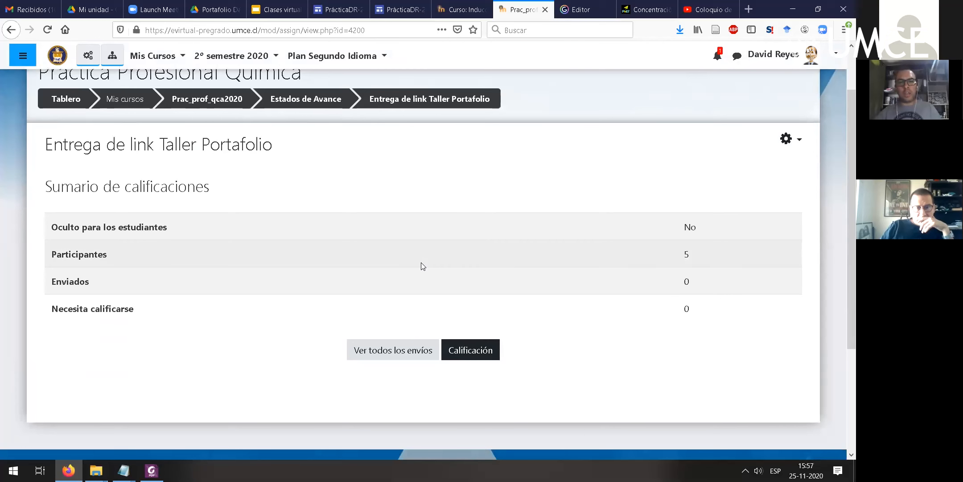
left_click(828, 57)
left_click(782, 206)
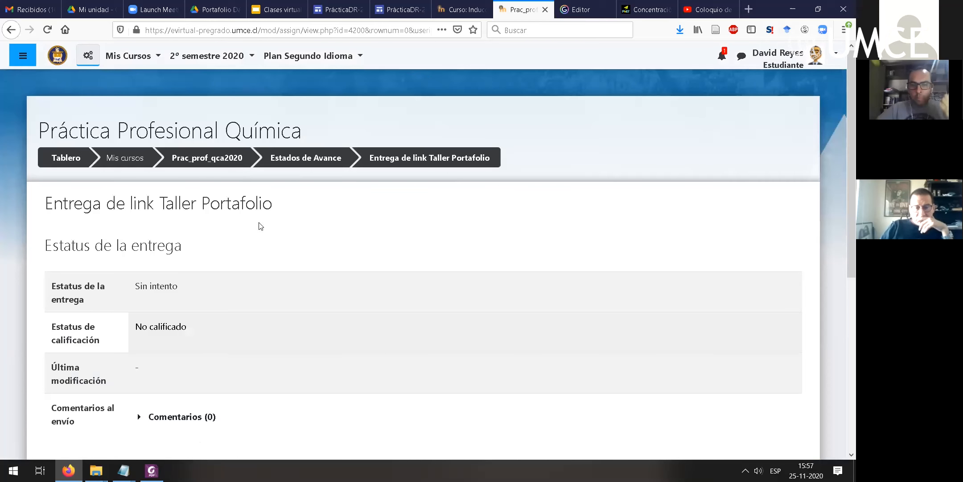
- Add a submission with the online text "Estimado profesor, dejo aquí el link del portafolio" and paste the copied site address below it
scroll(493, 267, "down", 4)
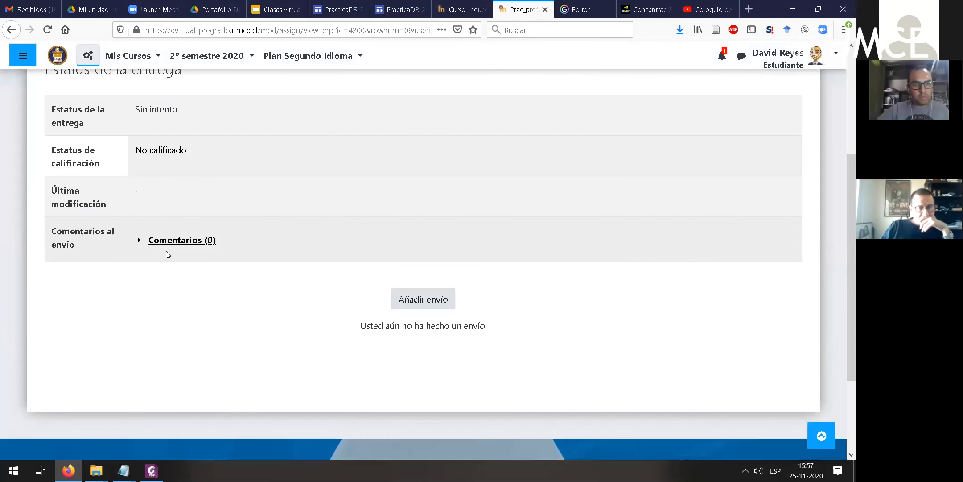
left_click(424, 301)
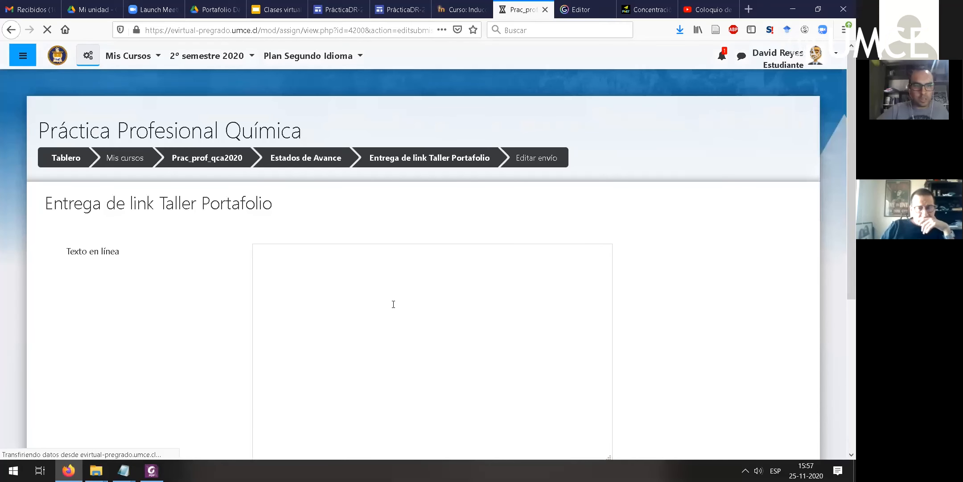
left_click(403, 355)
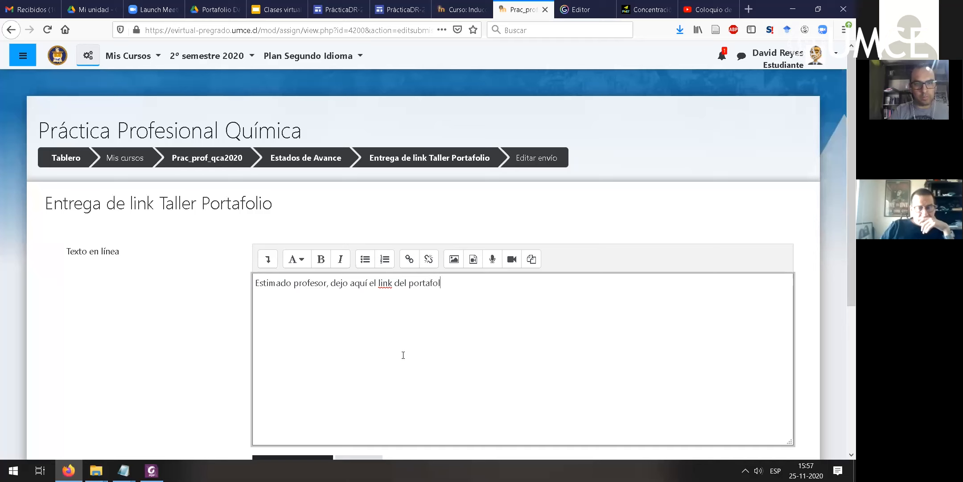
type("https://sites.google.com/umce.cl/prcticadr-2020/antecedentes-generales")
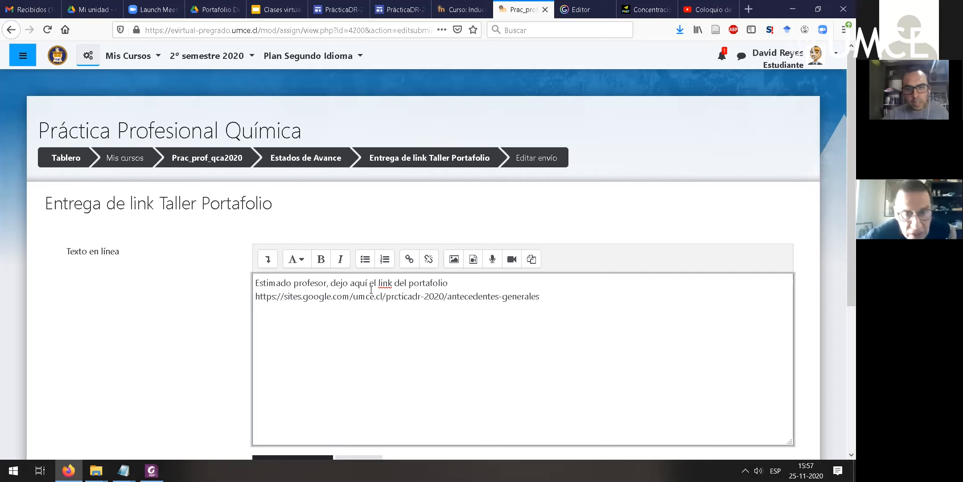
- Turn the word "link" in the submission text into a hyperlink to the copied portfolio address, set to open in a new window
double_click(386, 284)
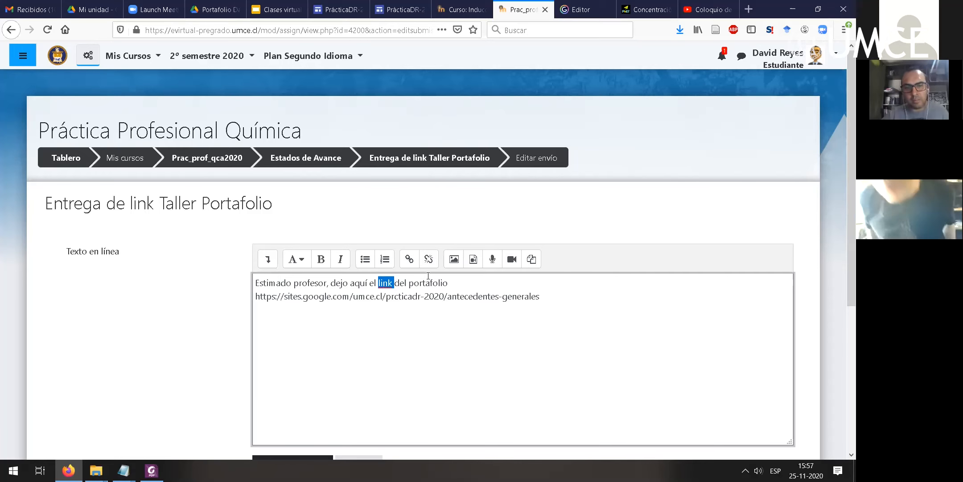
left_click(407, 263)
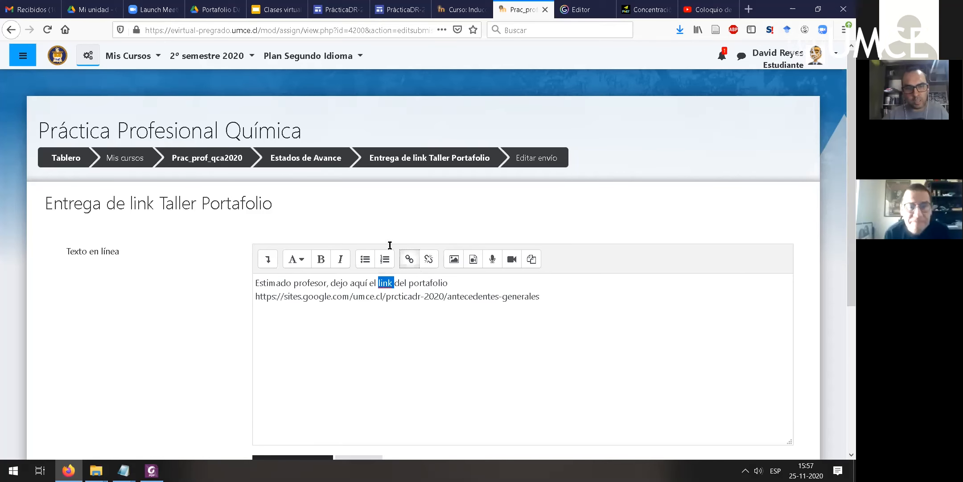
key("ctrl+v")
left_click(331, 278)
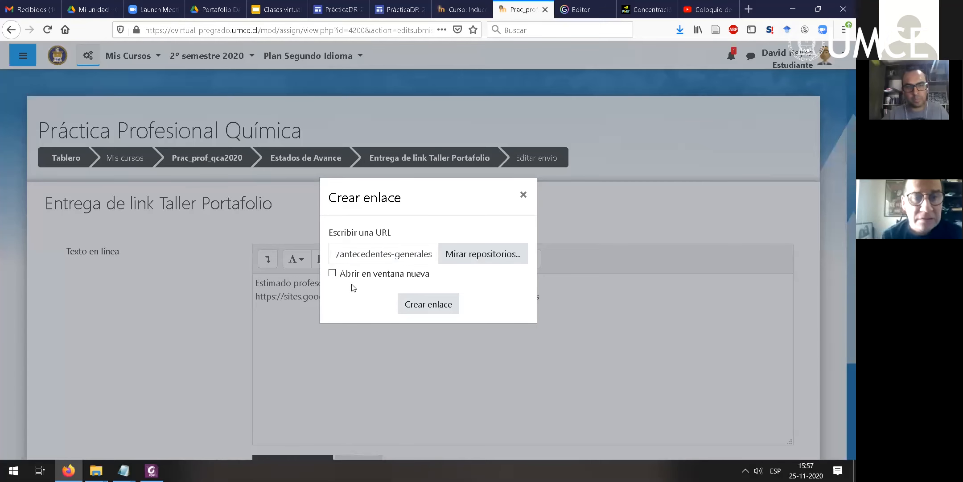
left_click(431, 305)
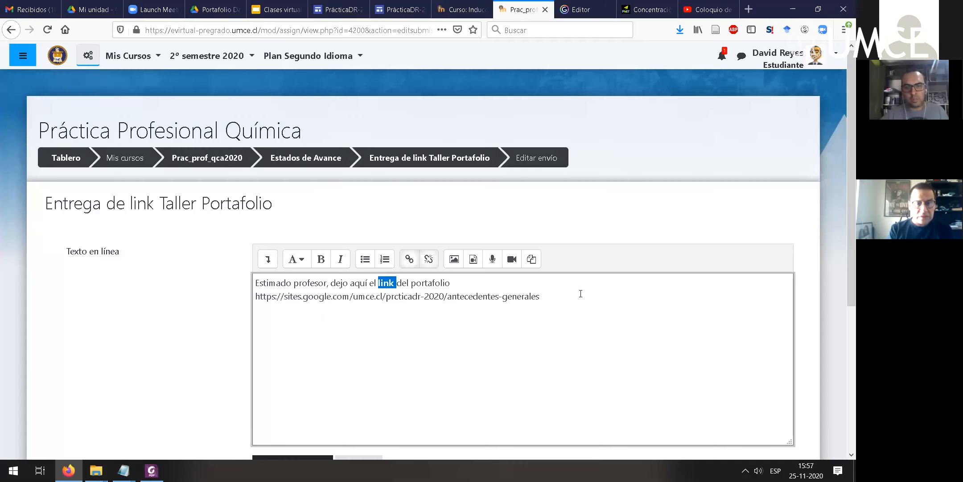
left_click(575, 303)
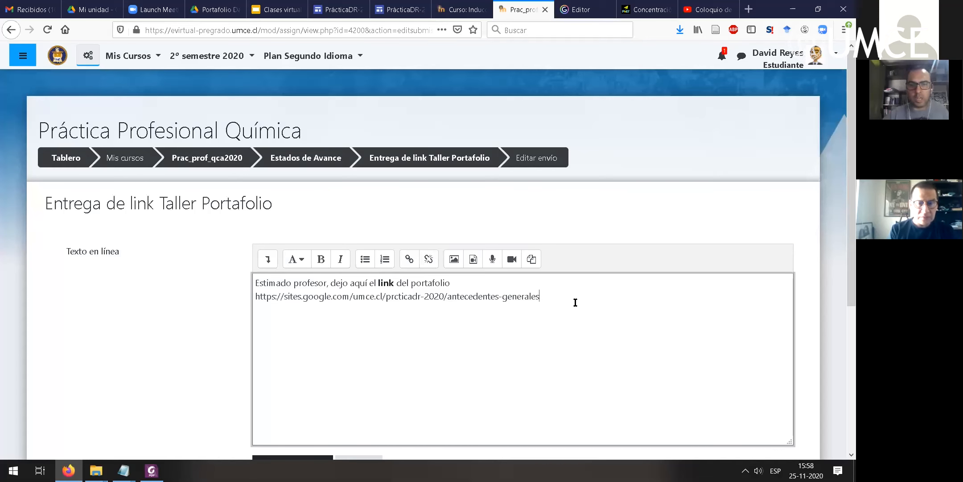
- Save the online text submission for Entrega de link Taller Portafolio
scroll(520, 299, "down", 4)
key("Tab")
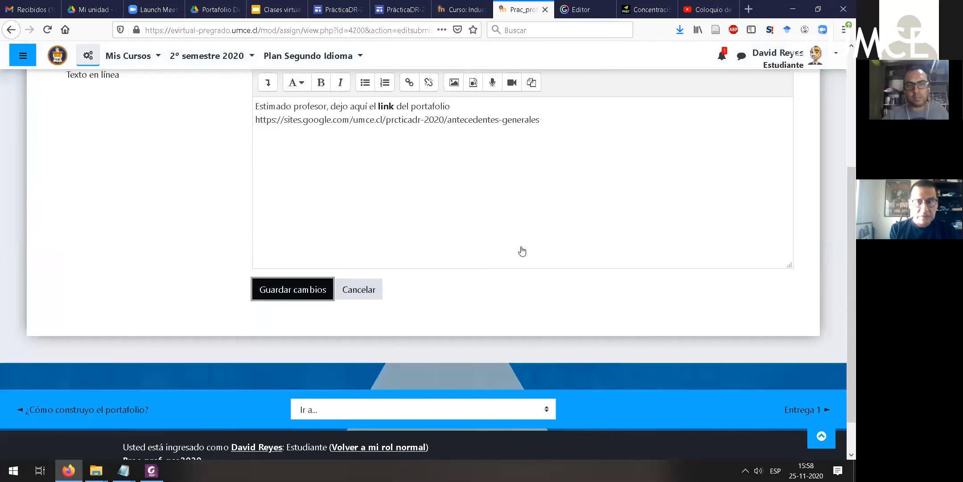
key("Return")
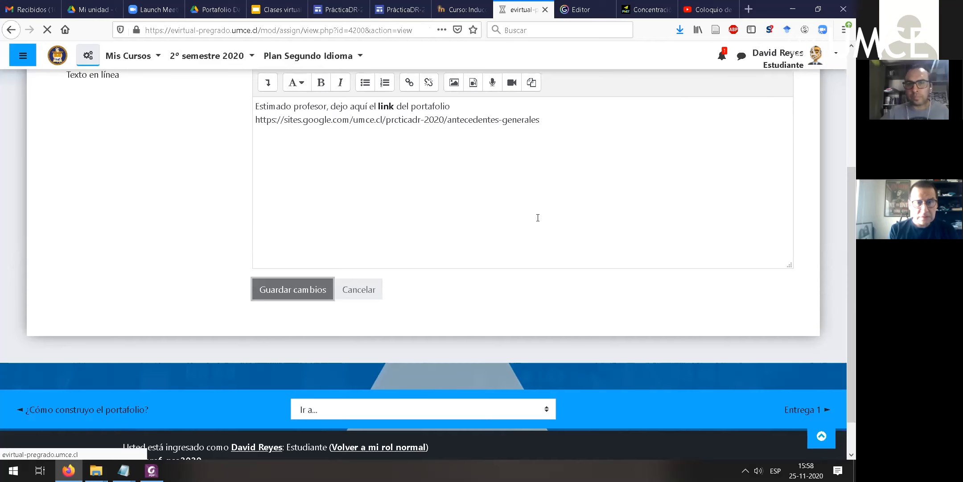
- Review the submitted text and the submission comments area, and open the embedded link to check the published portfolio
scroll(278, 275, "down", 6)
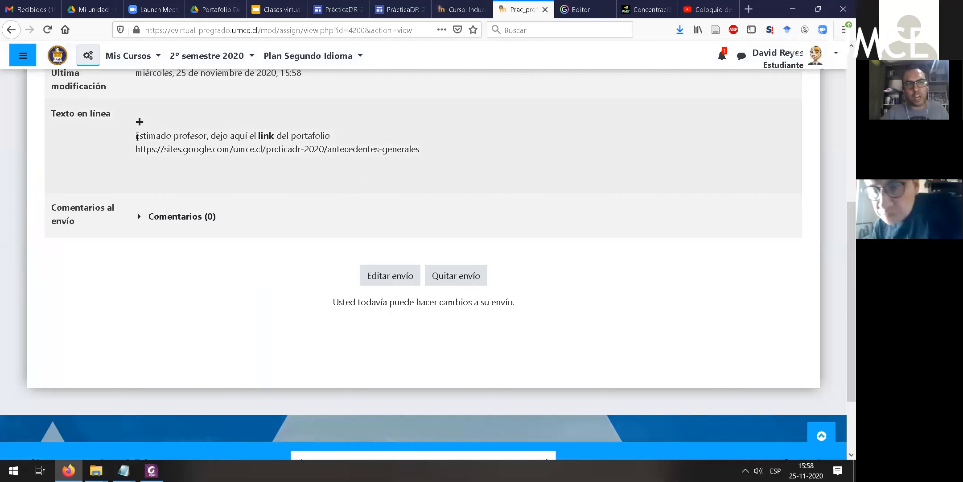
left_click_drag(135, 135, 456, 162)
left_click(193, 217)
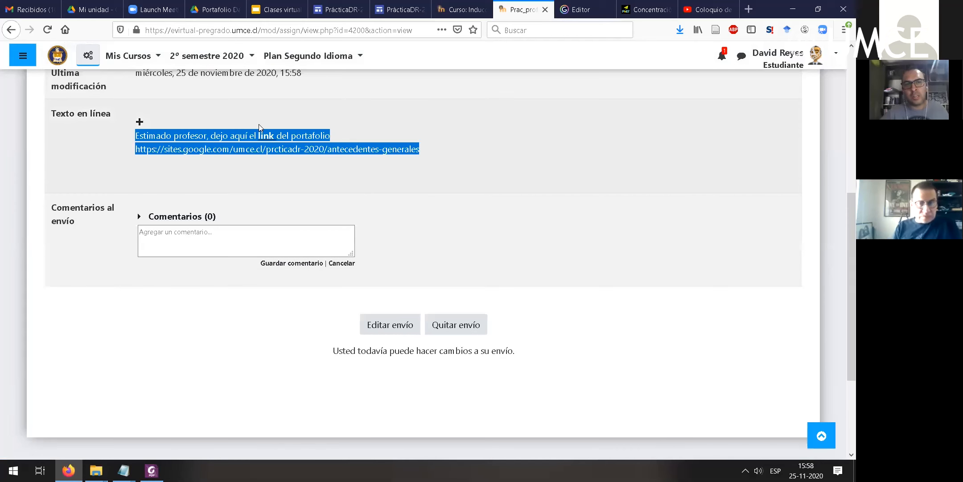
left_click(464, 221)
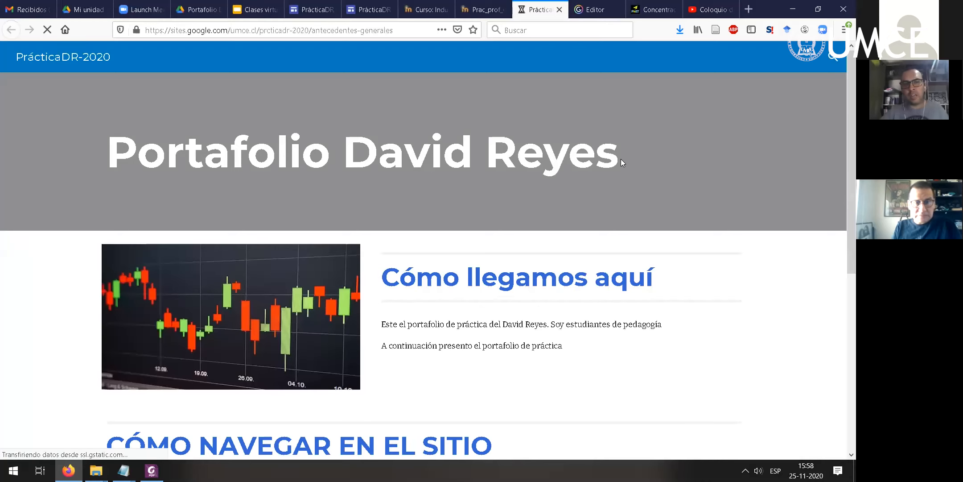
scroll(621, 158, "down", 1)
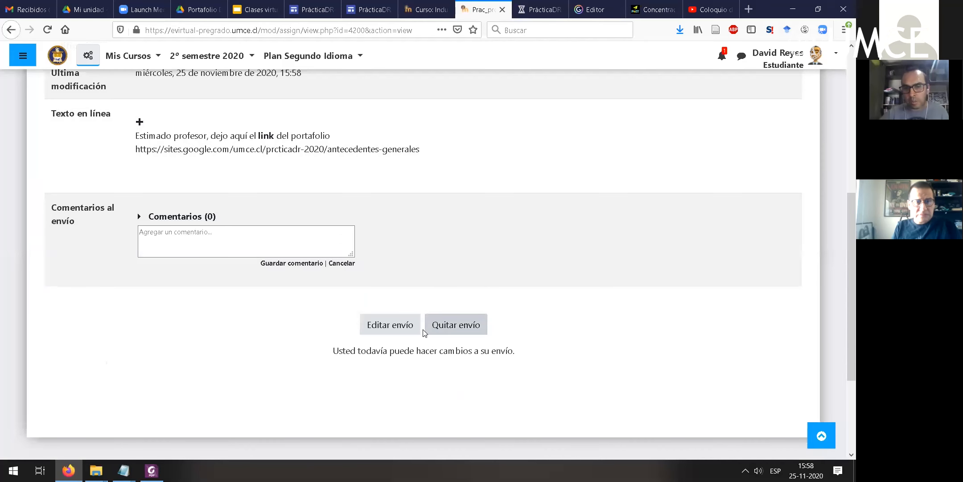
- Return to the assignment page and examine the submission's delivery status, grading status and last modification
scroll(574, 286, "up", 5)
scroll(495, 301, "down", 2)
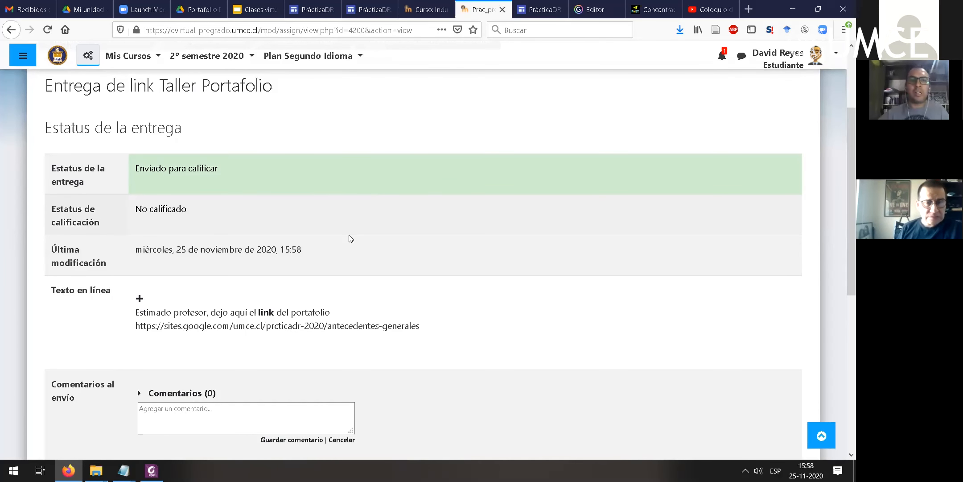
scroll(351, 240, "up", 2)
scroll(237, 136, "up", 2)
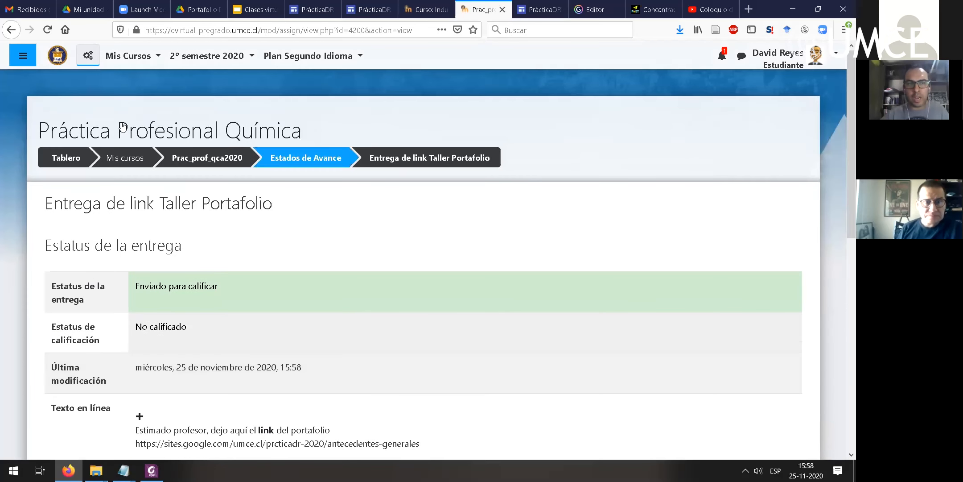